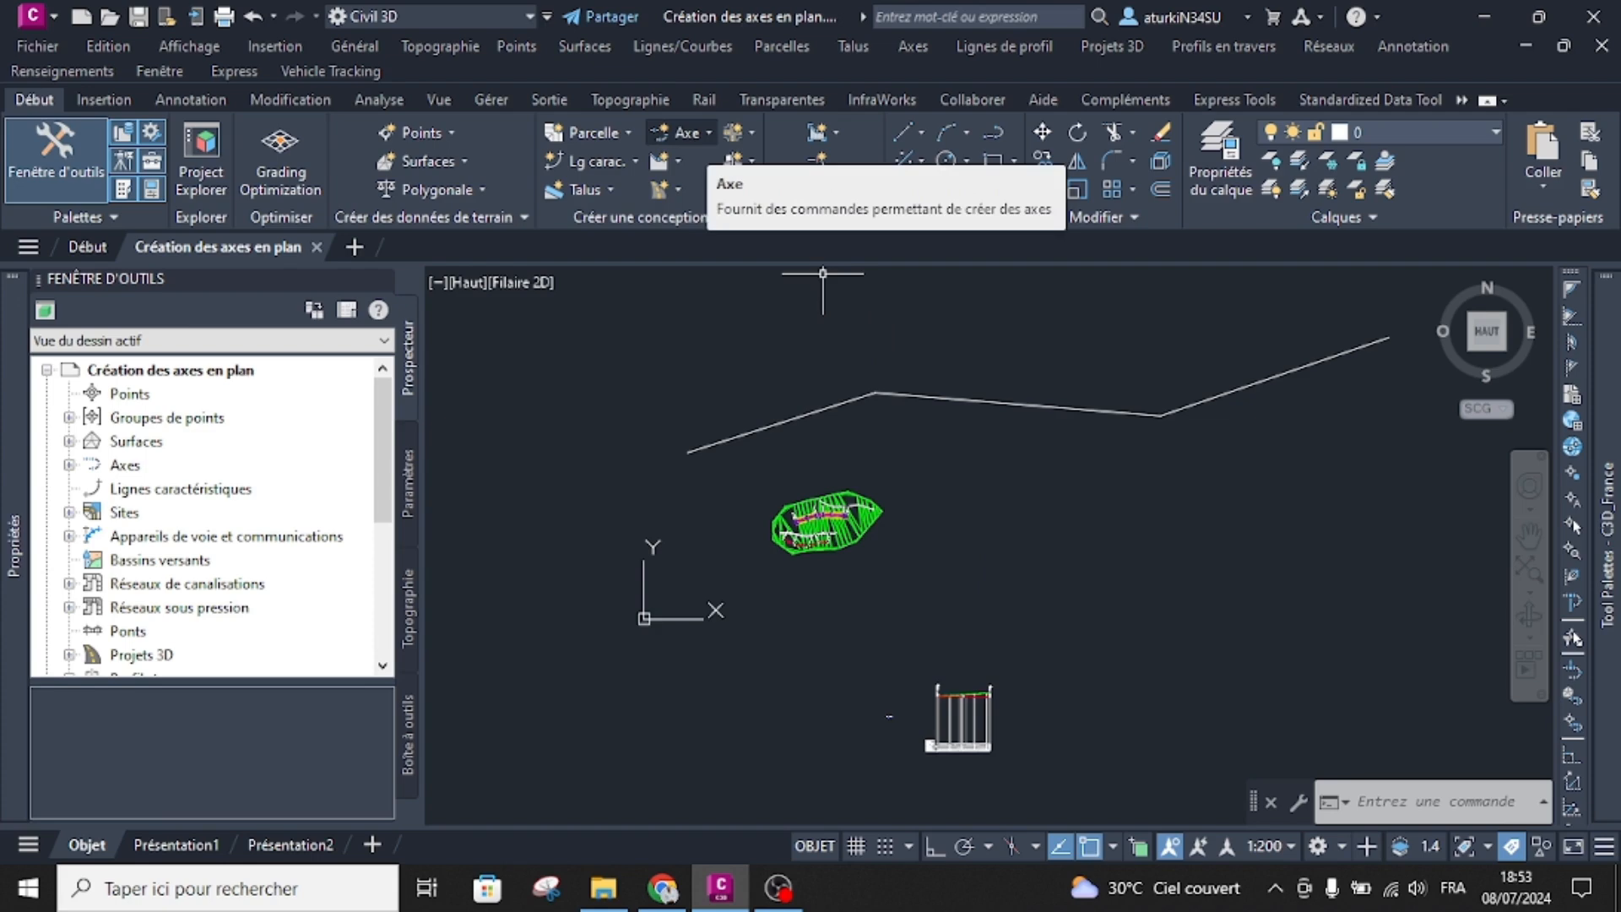
Step: Start a new alignment with the alignment creation tools and check the course folder 06-Axe en plan in File Explorer
click(680, 133)
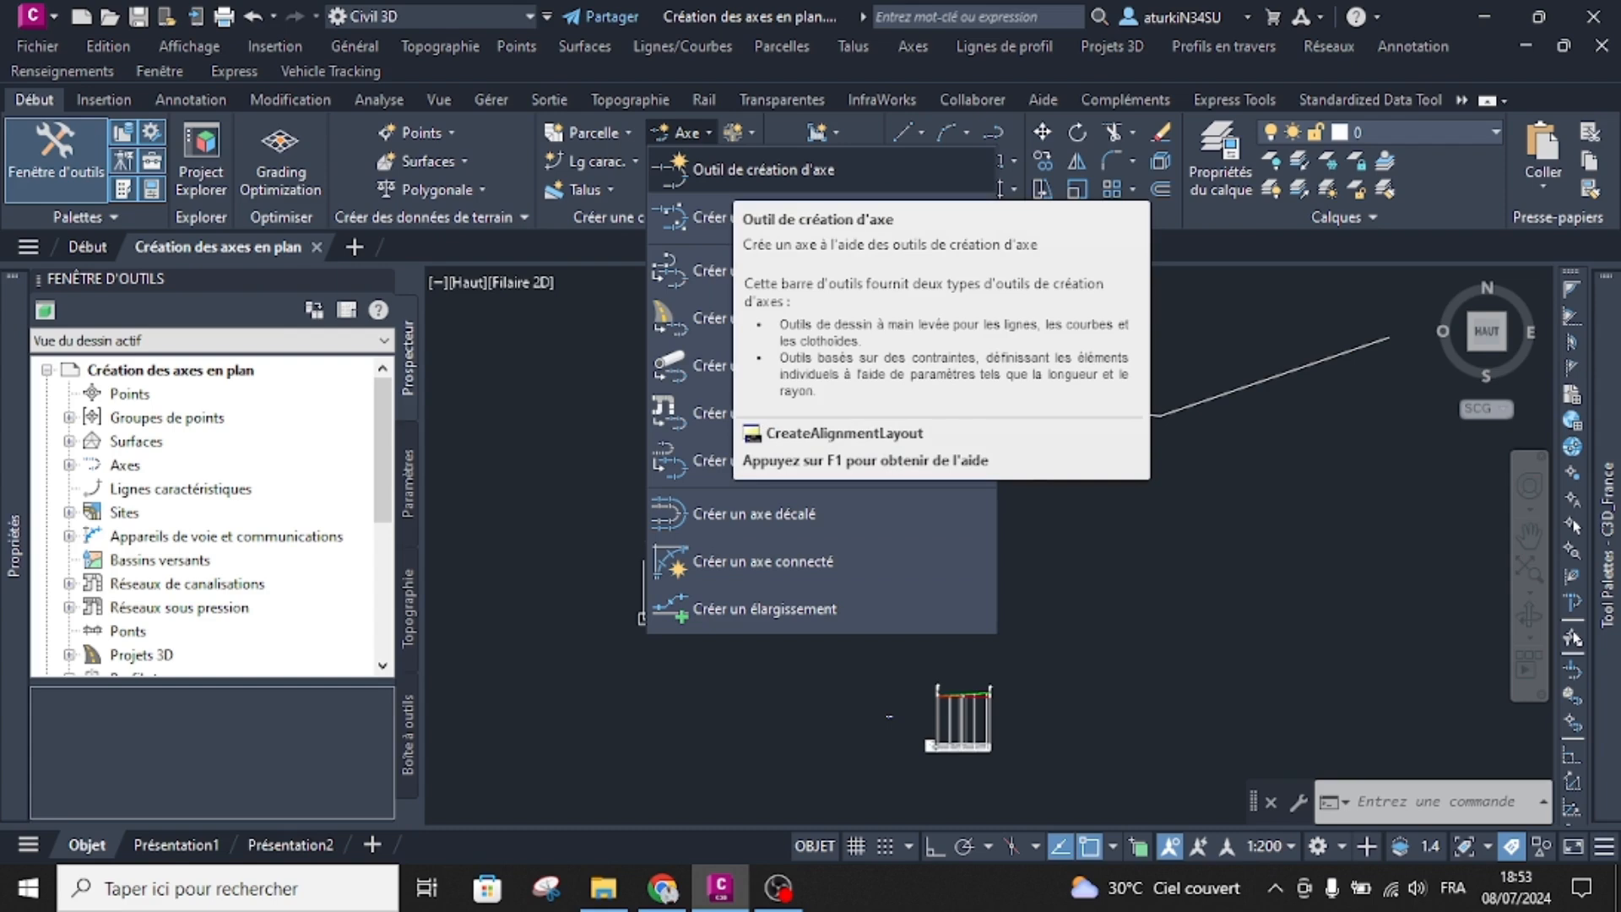
click(759, 169)
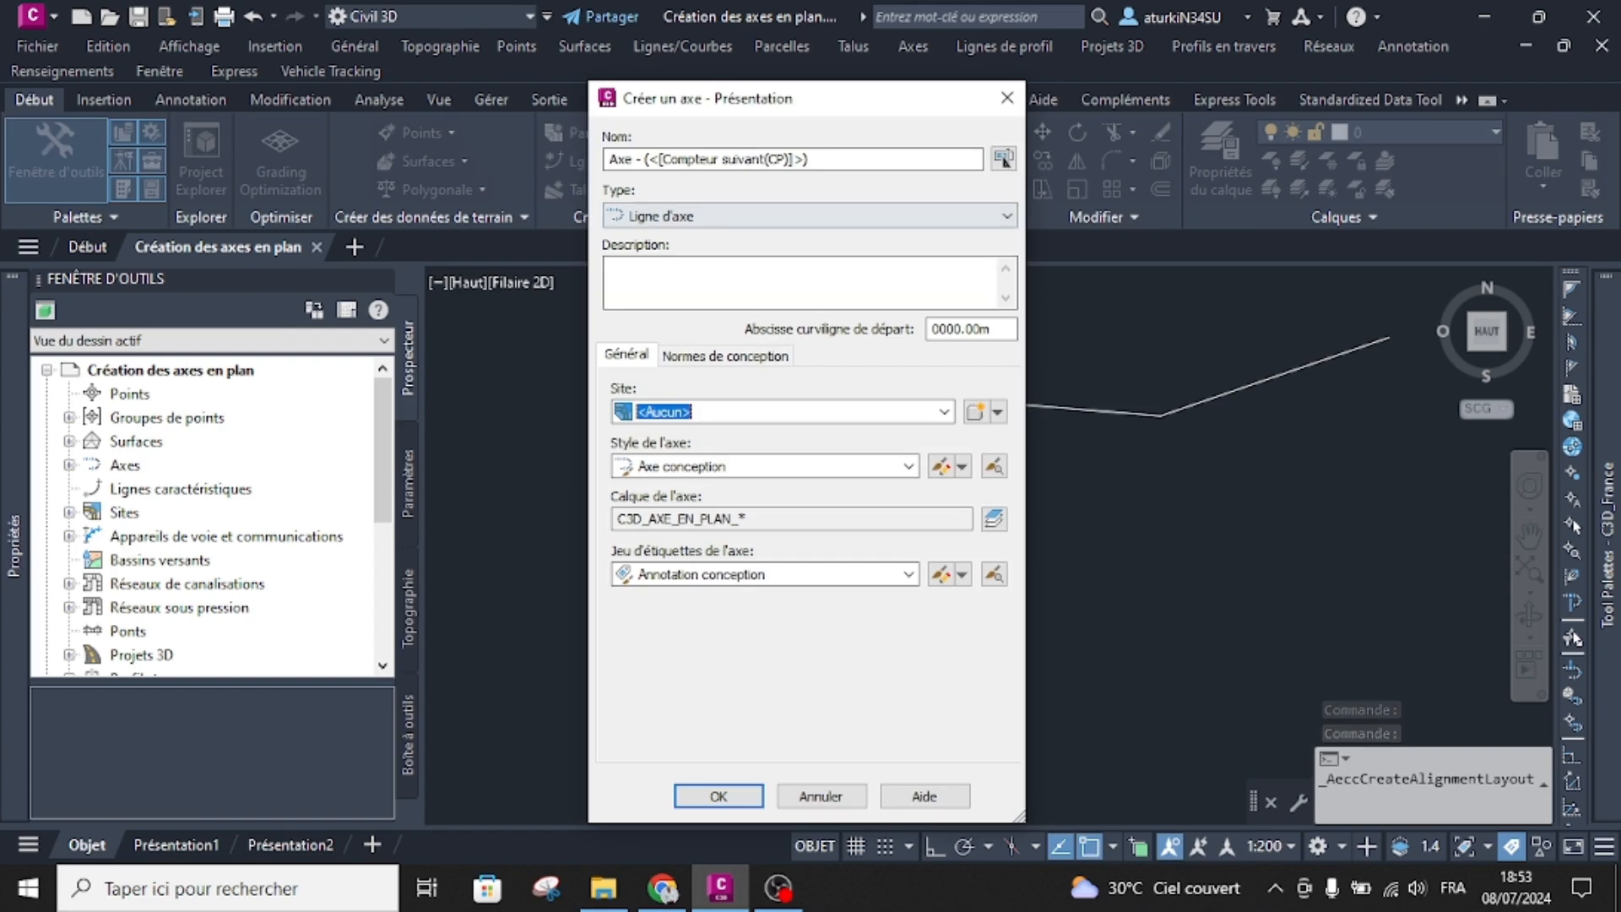
click(603, 888)
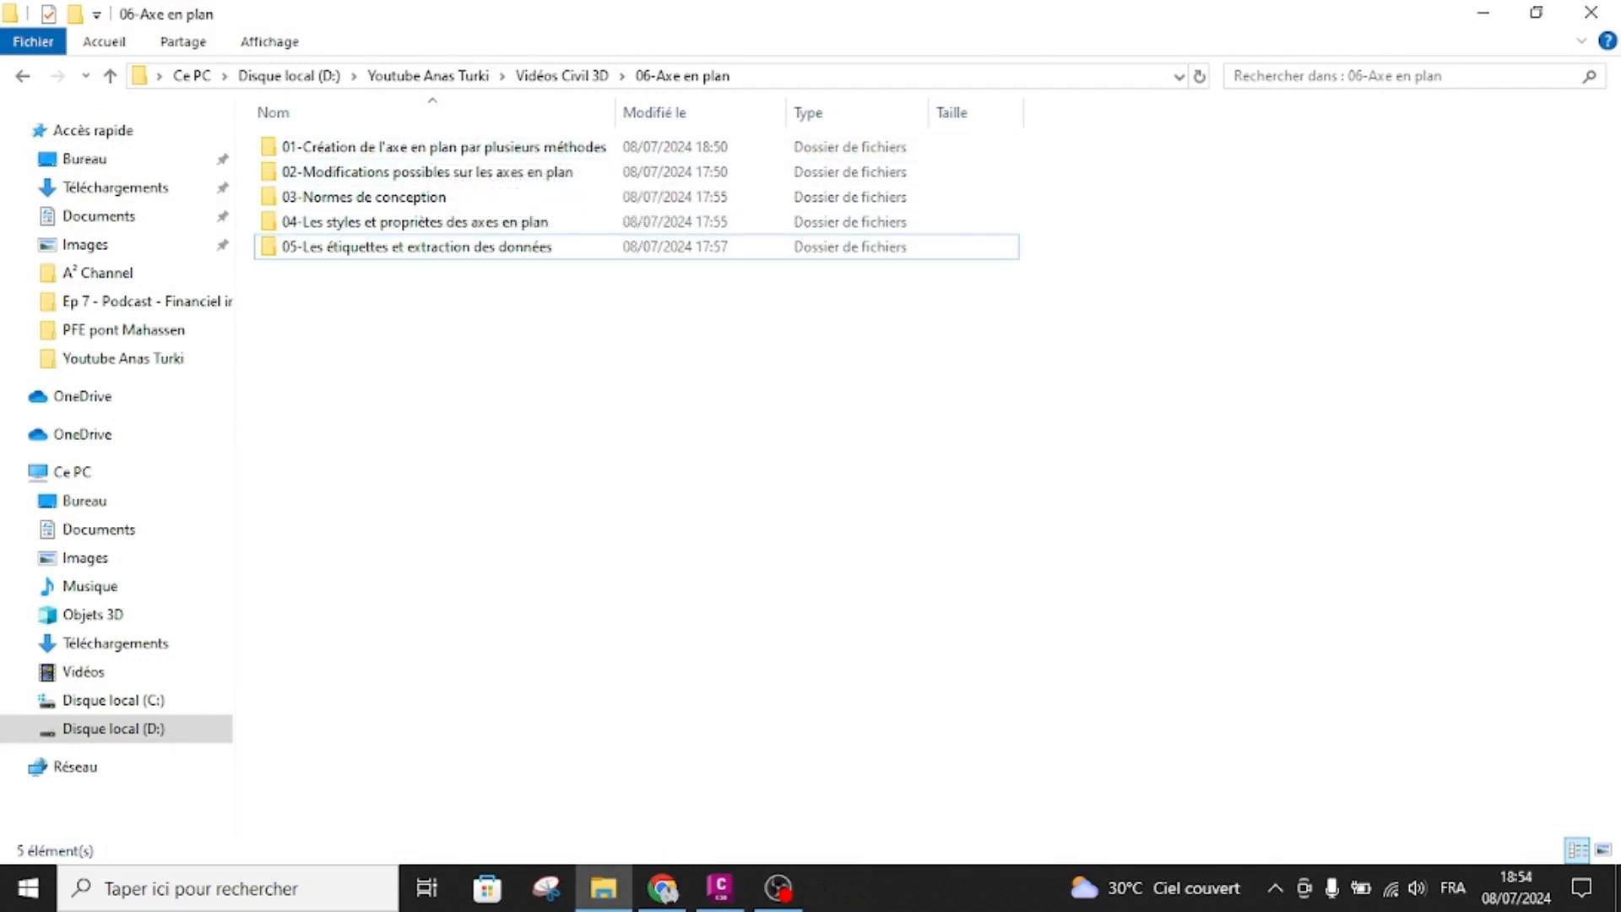
click(720, 887)
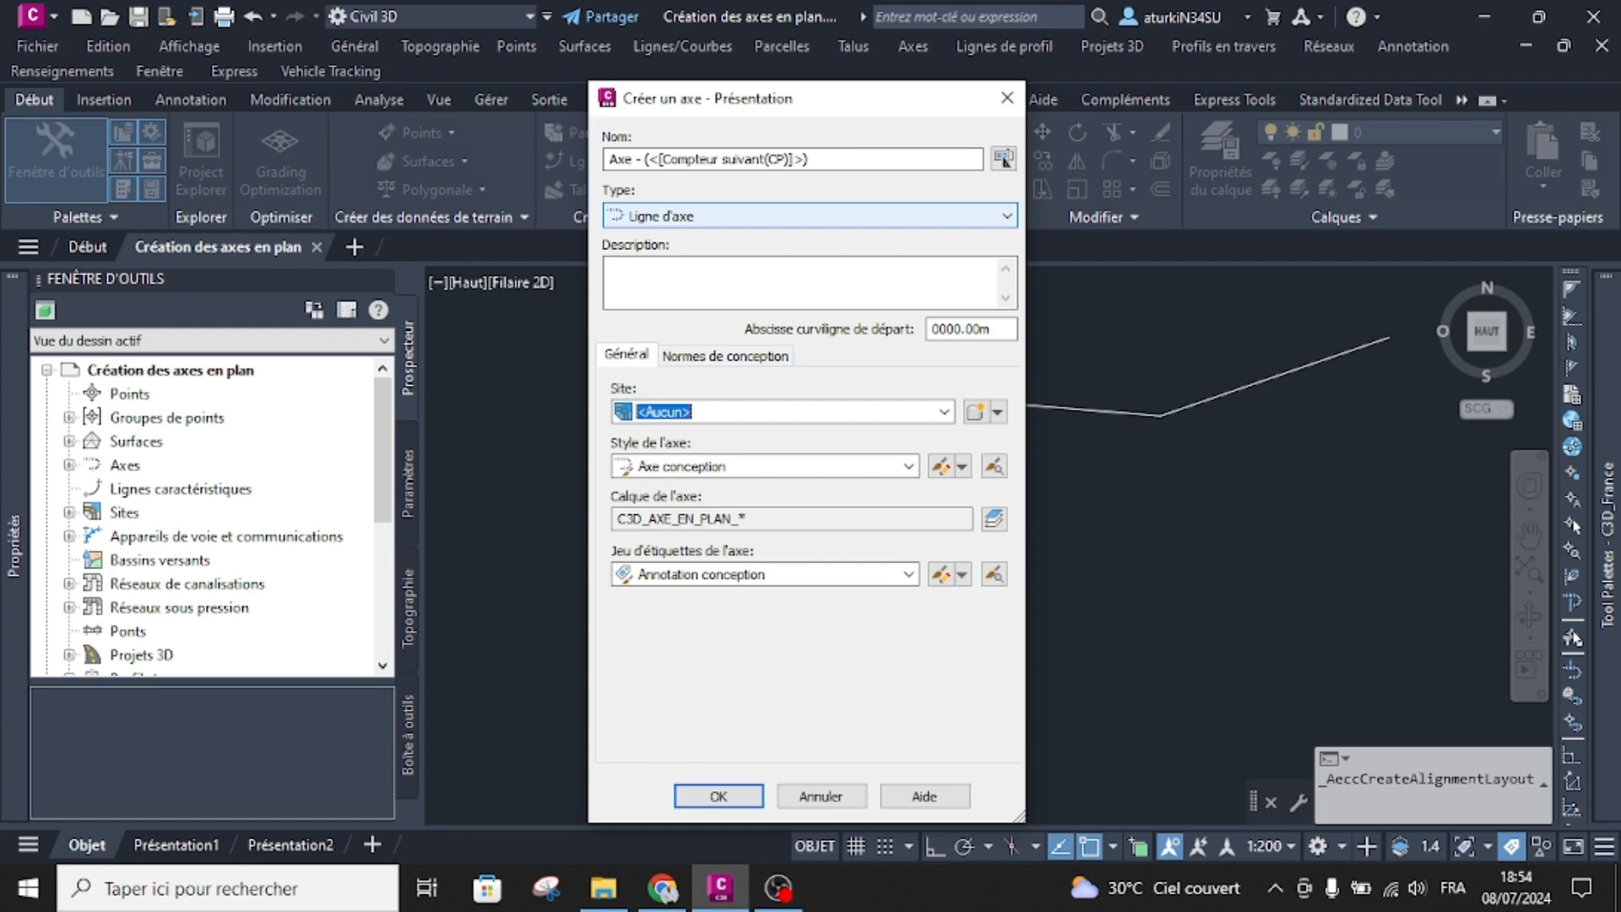
Step: Go through the alignment types and set the new alignment's type to Ligne d'axe
click(1006, 216)
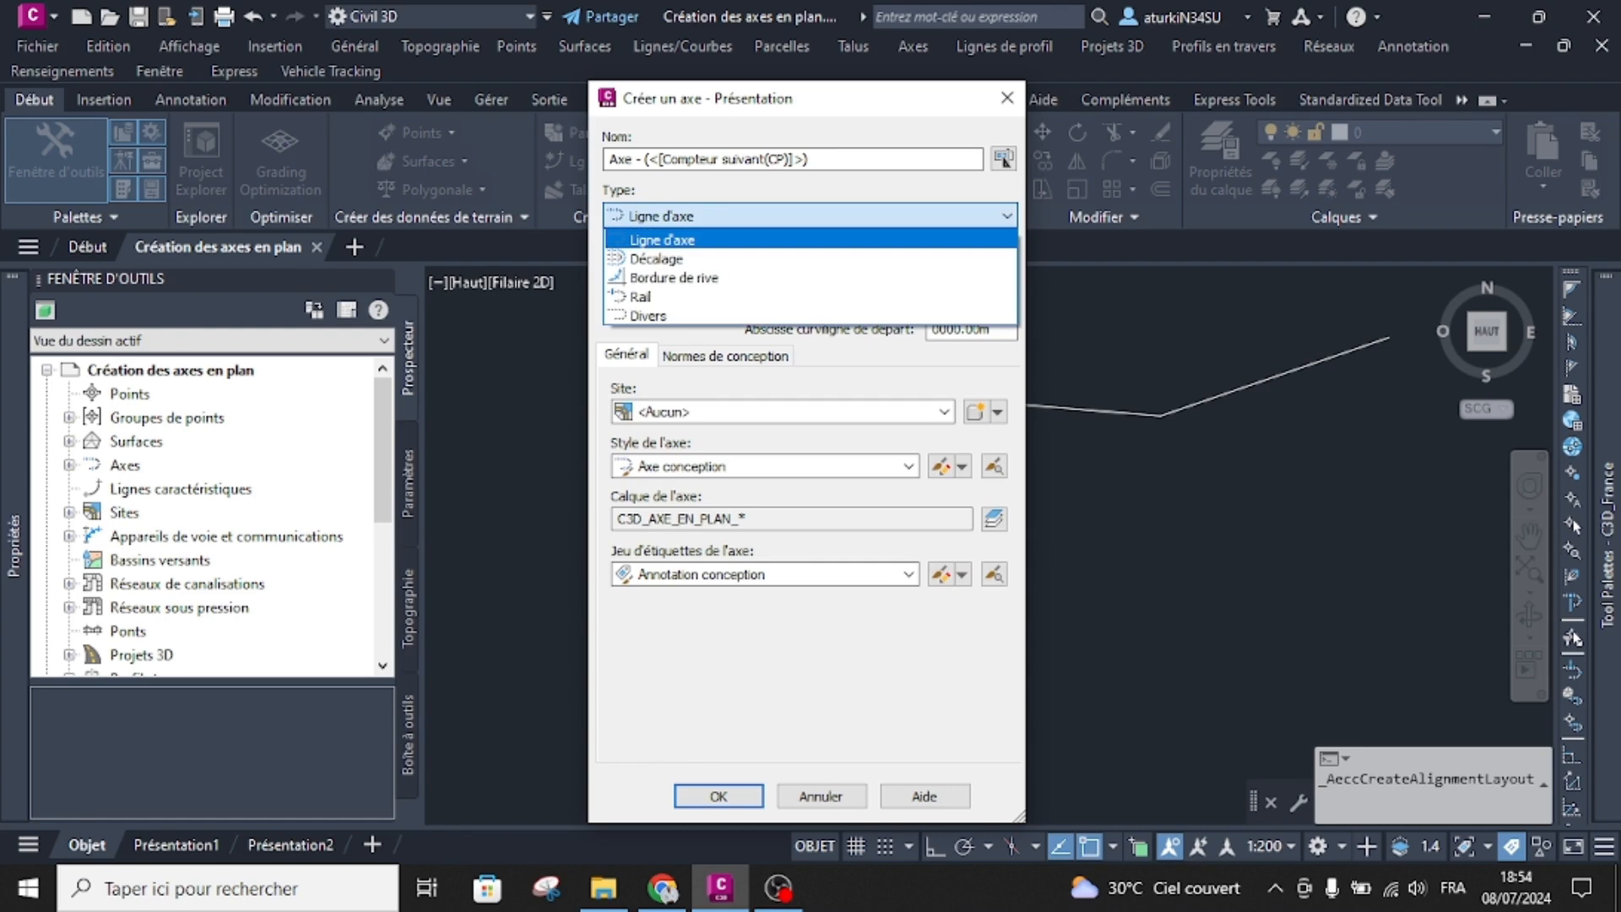
key(Down)
key(Down)
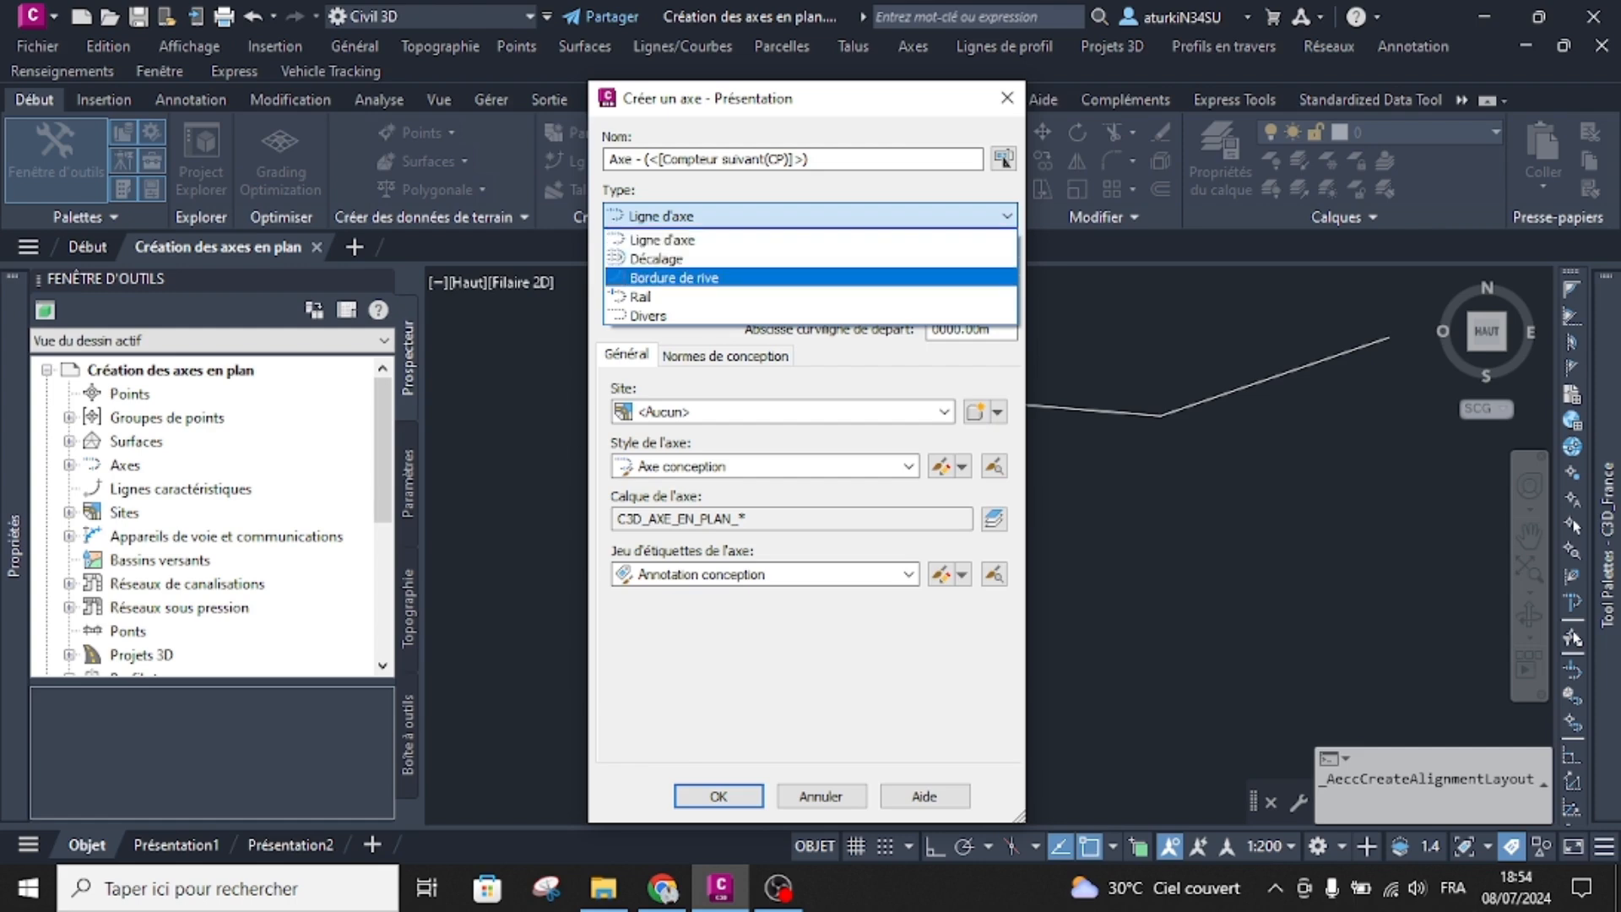
key(Down)
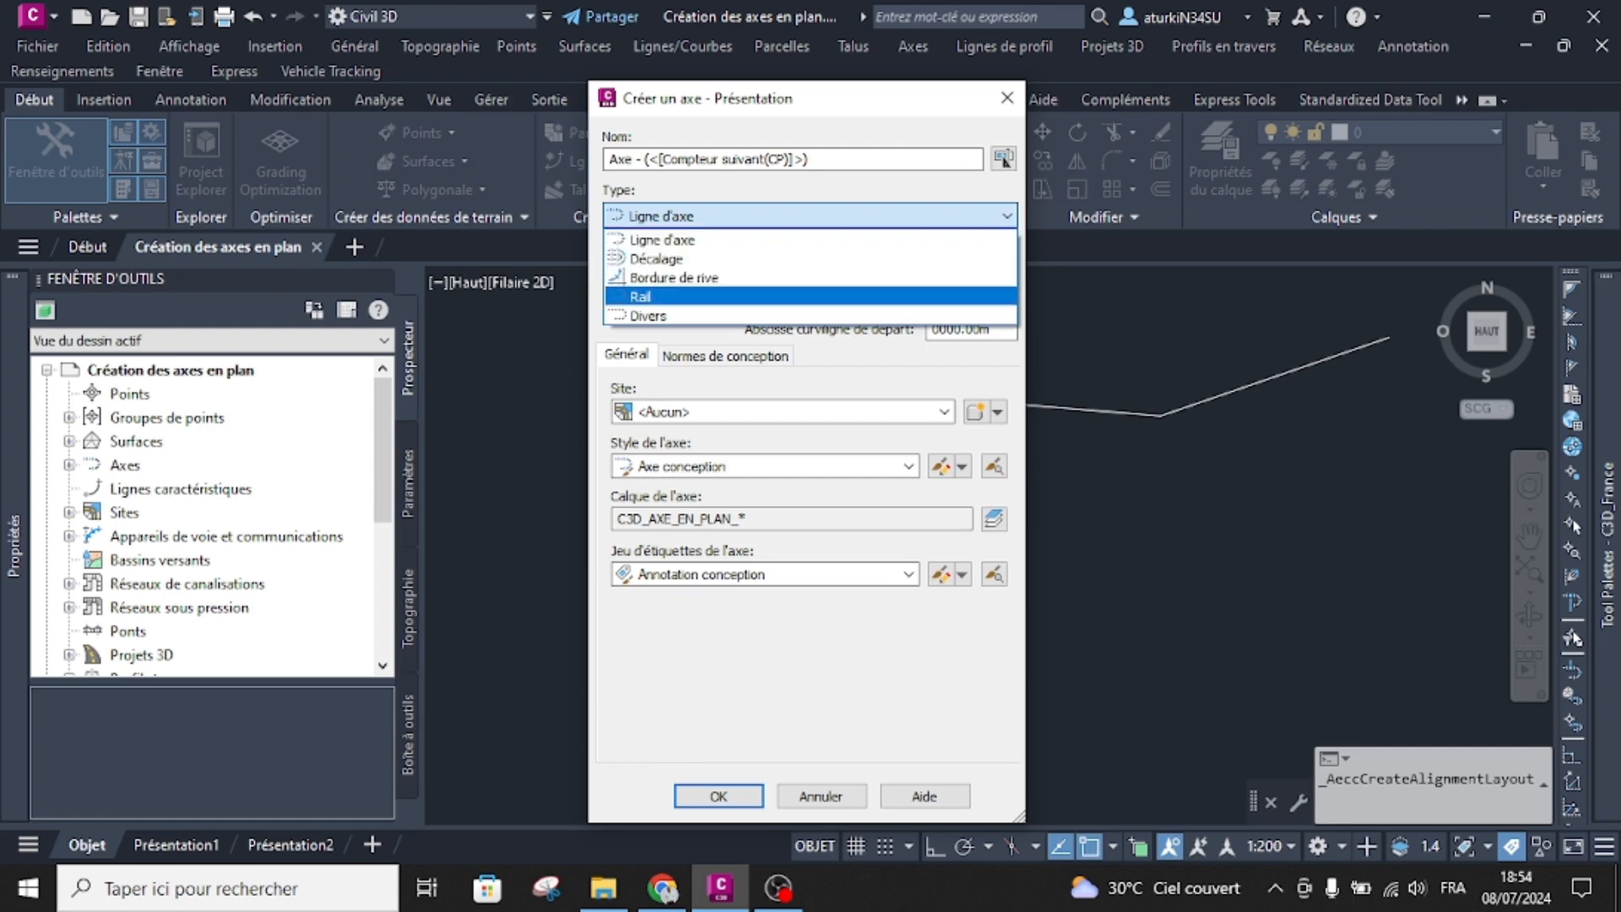
key(Down)
key(Home)
key(Return)
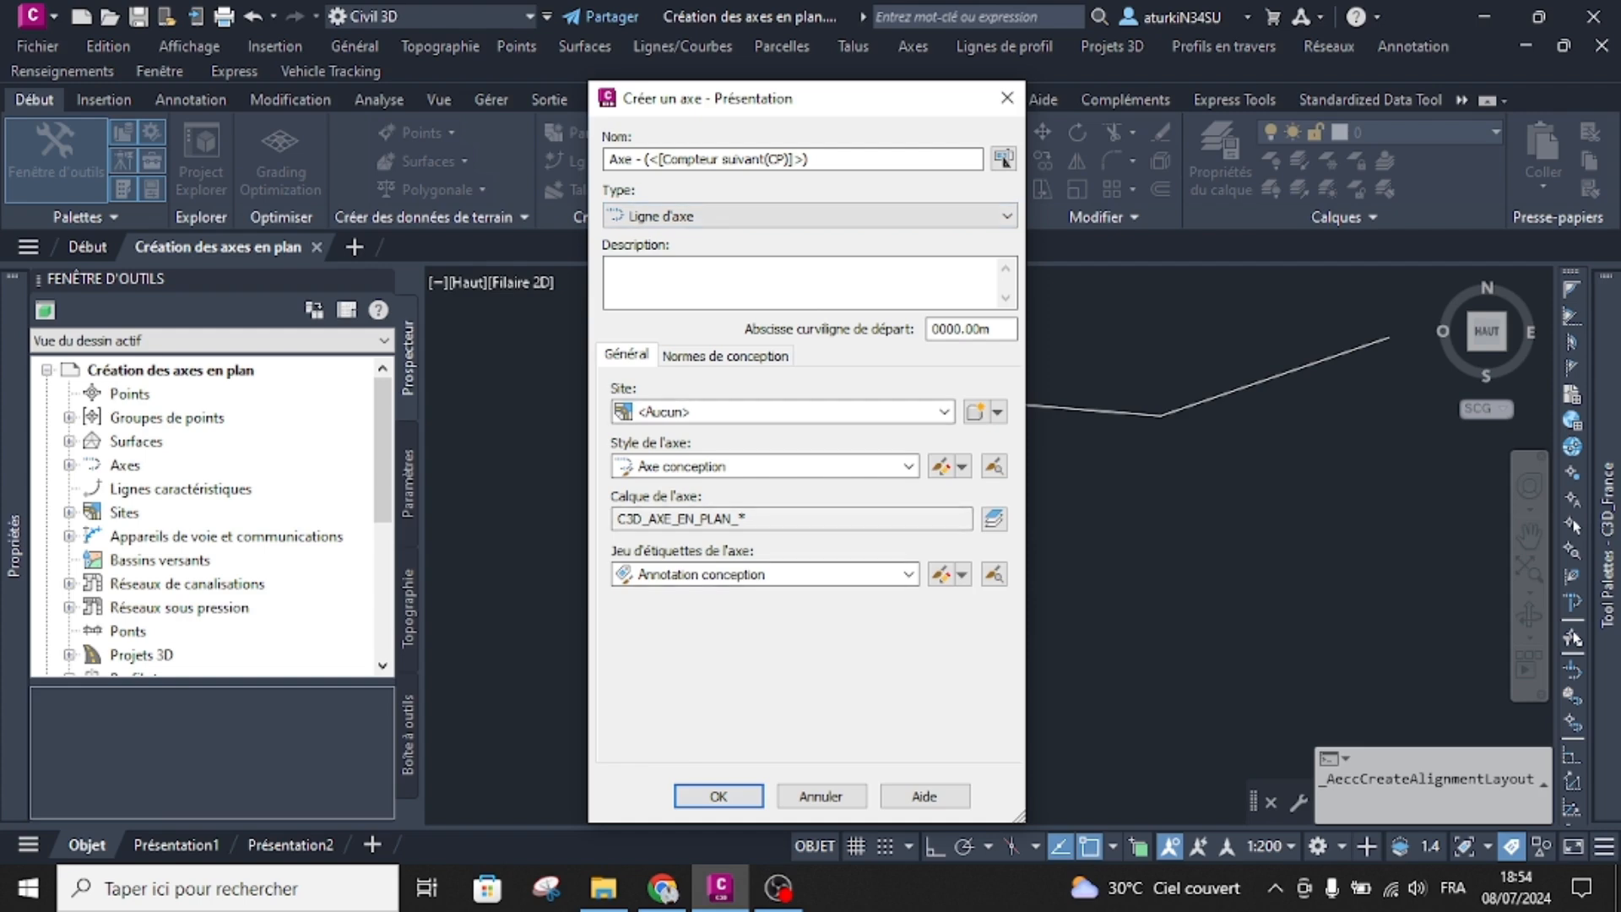
Step: Check the design standards of the new alignment and accept its creation settings
click(726, 356)
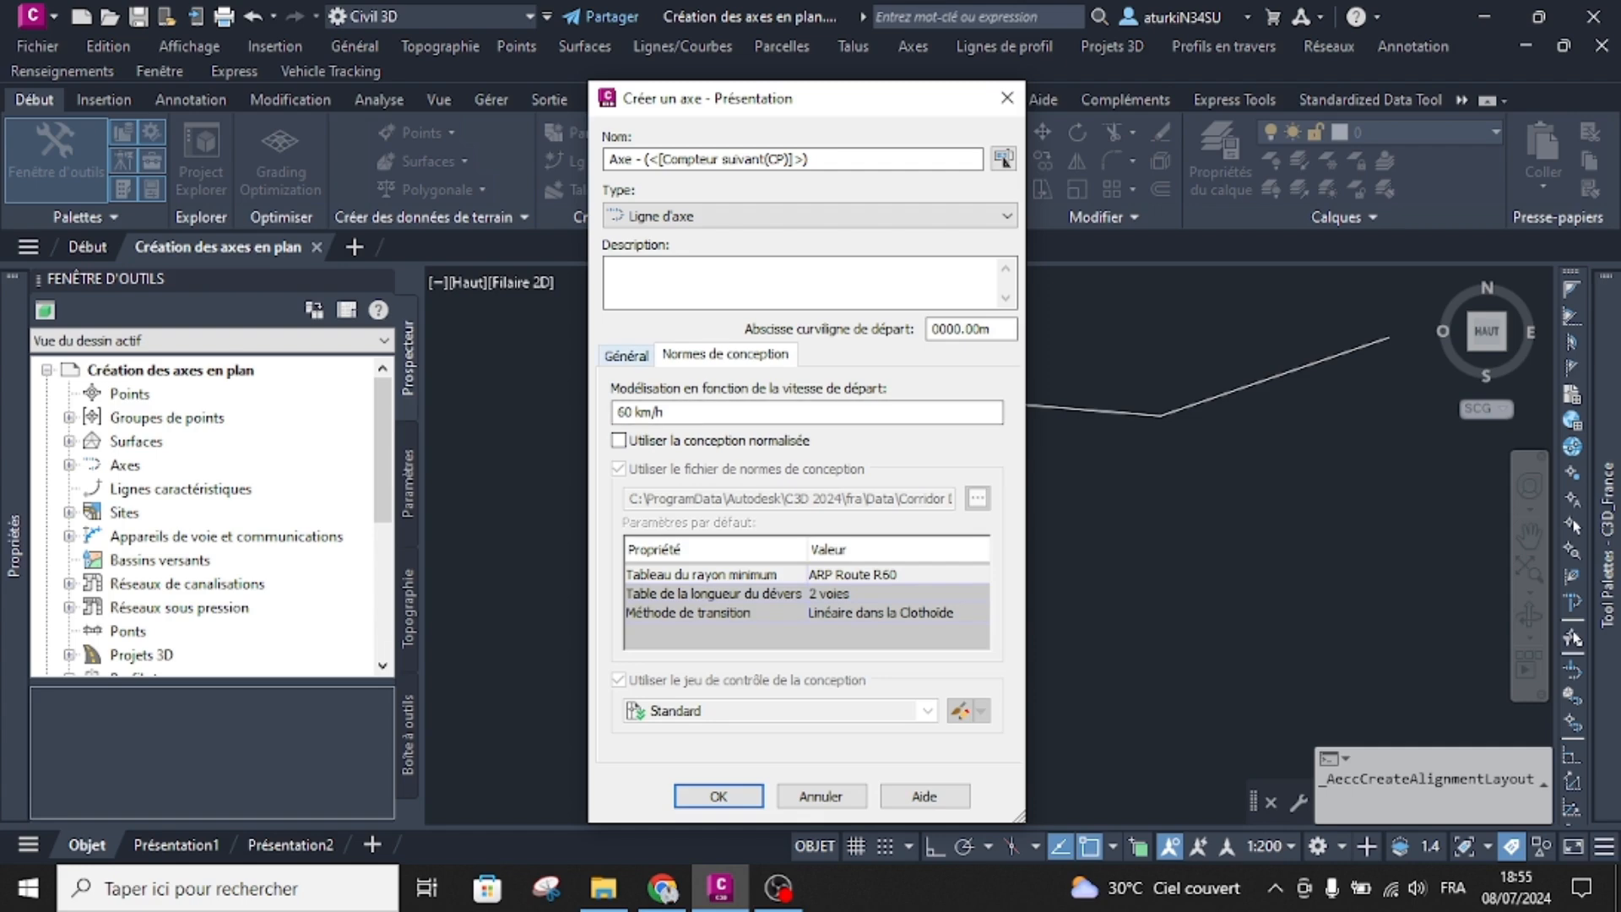
click(627, 355)
click(718, 796)
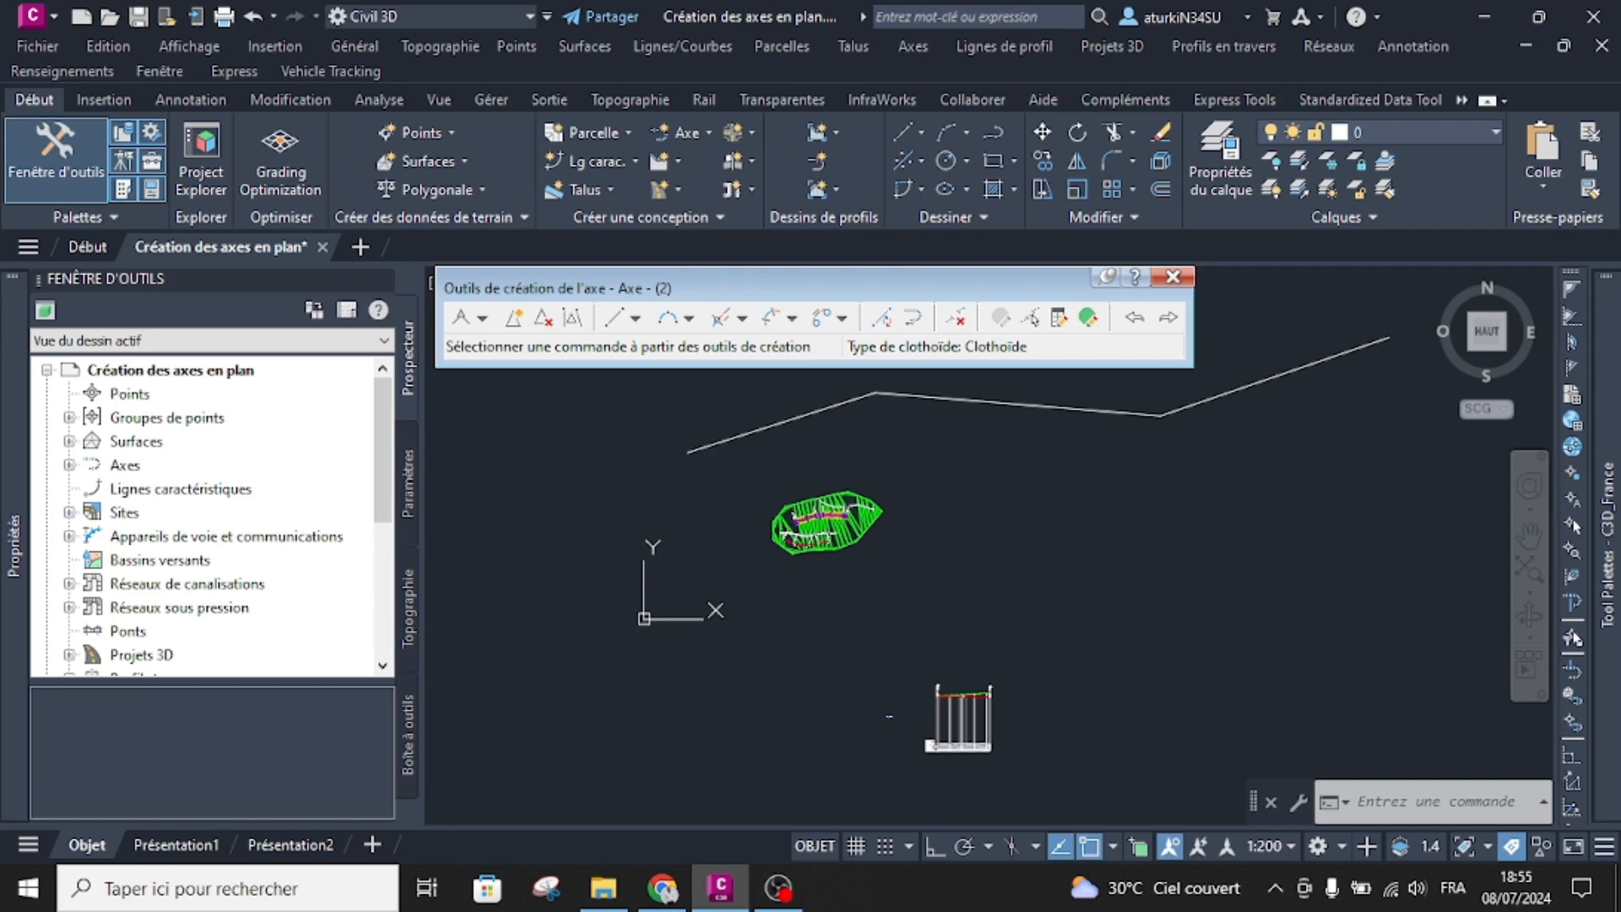
Step: Draw a three-segment alignment using tangents without curves in the empty area east of the green surface, with a first segment about 170 m long
click(482, 318)
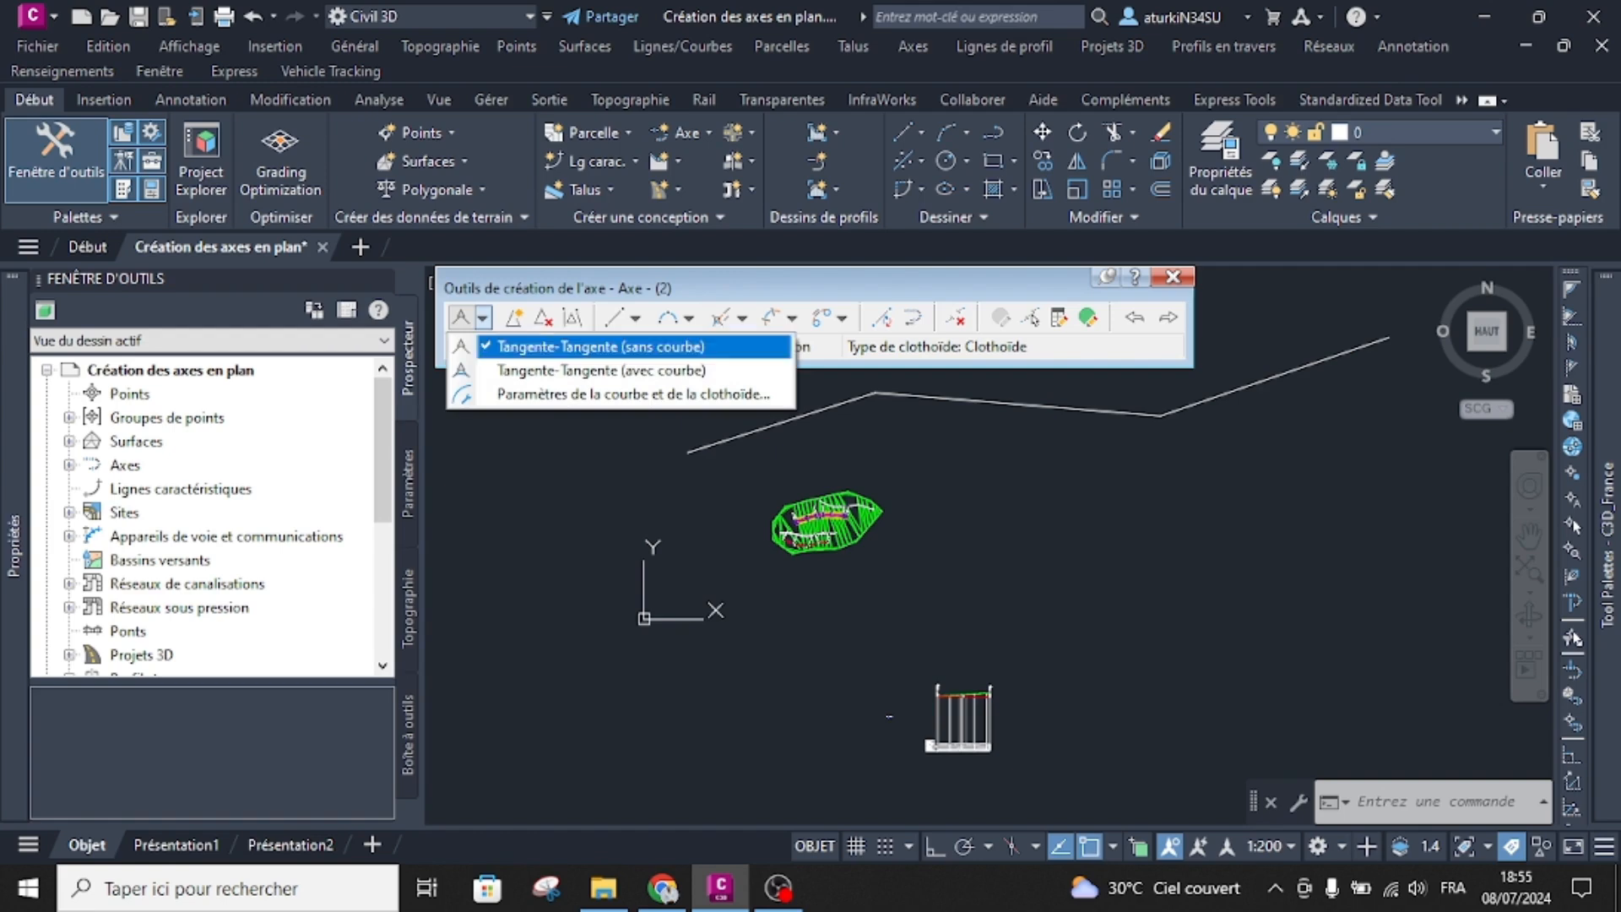
click(601, 346)
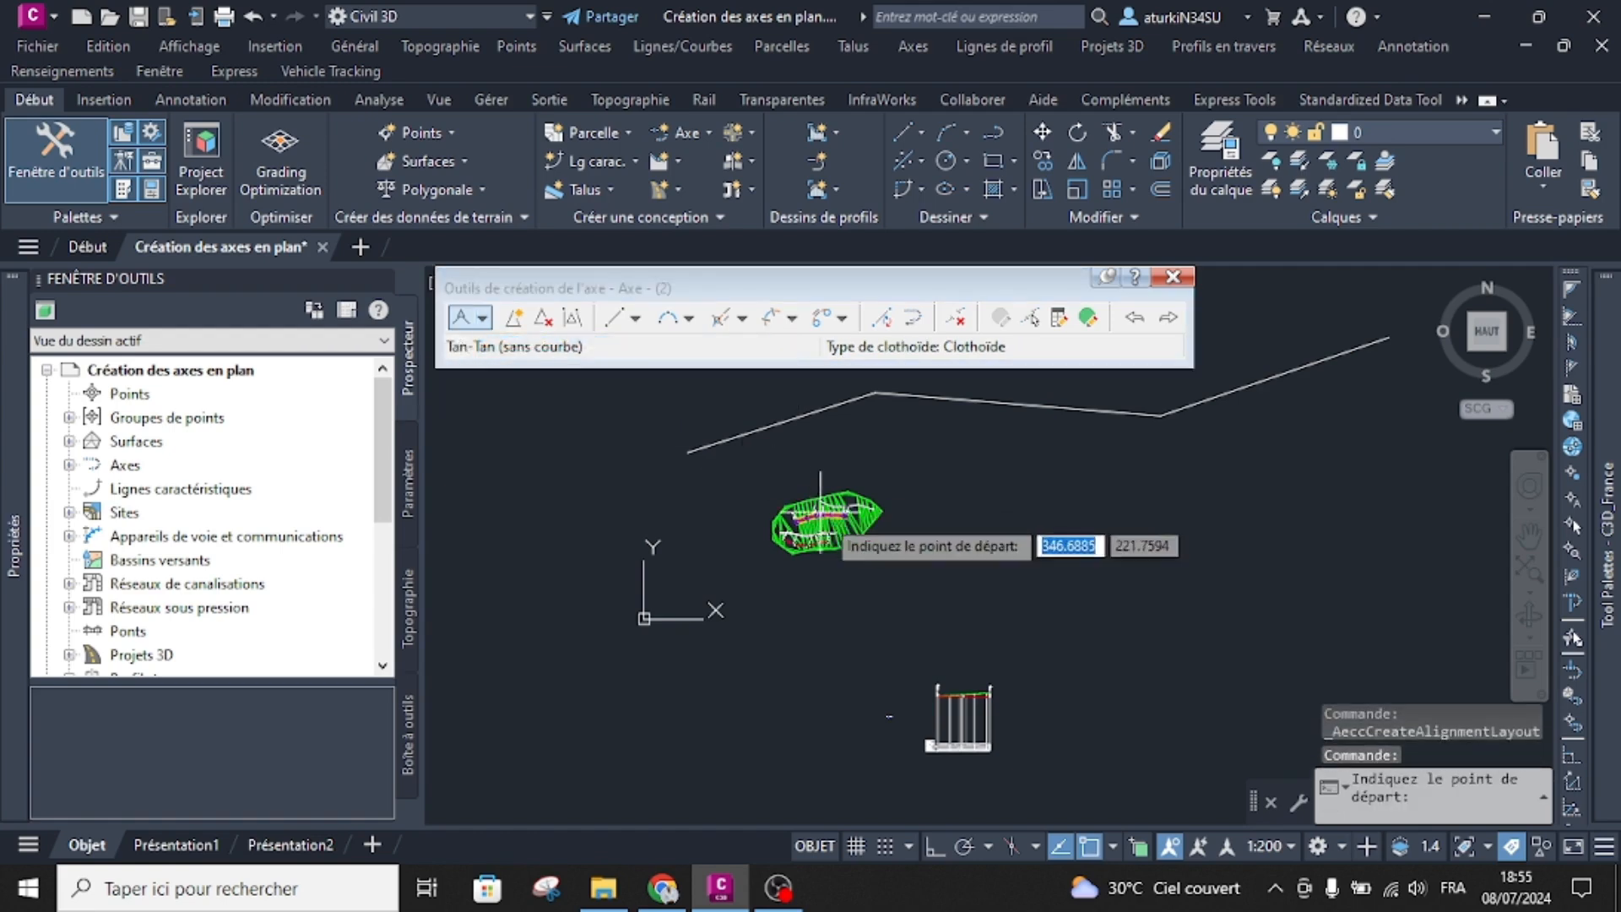
scroll(821, 517, up, 6)
scroll(728, 501, up, 2)
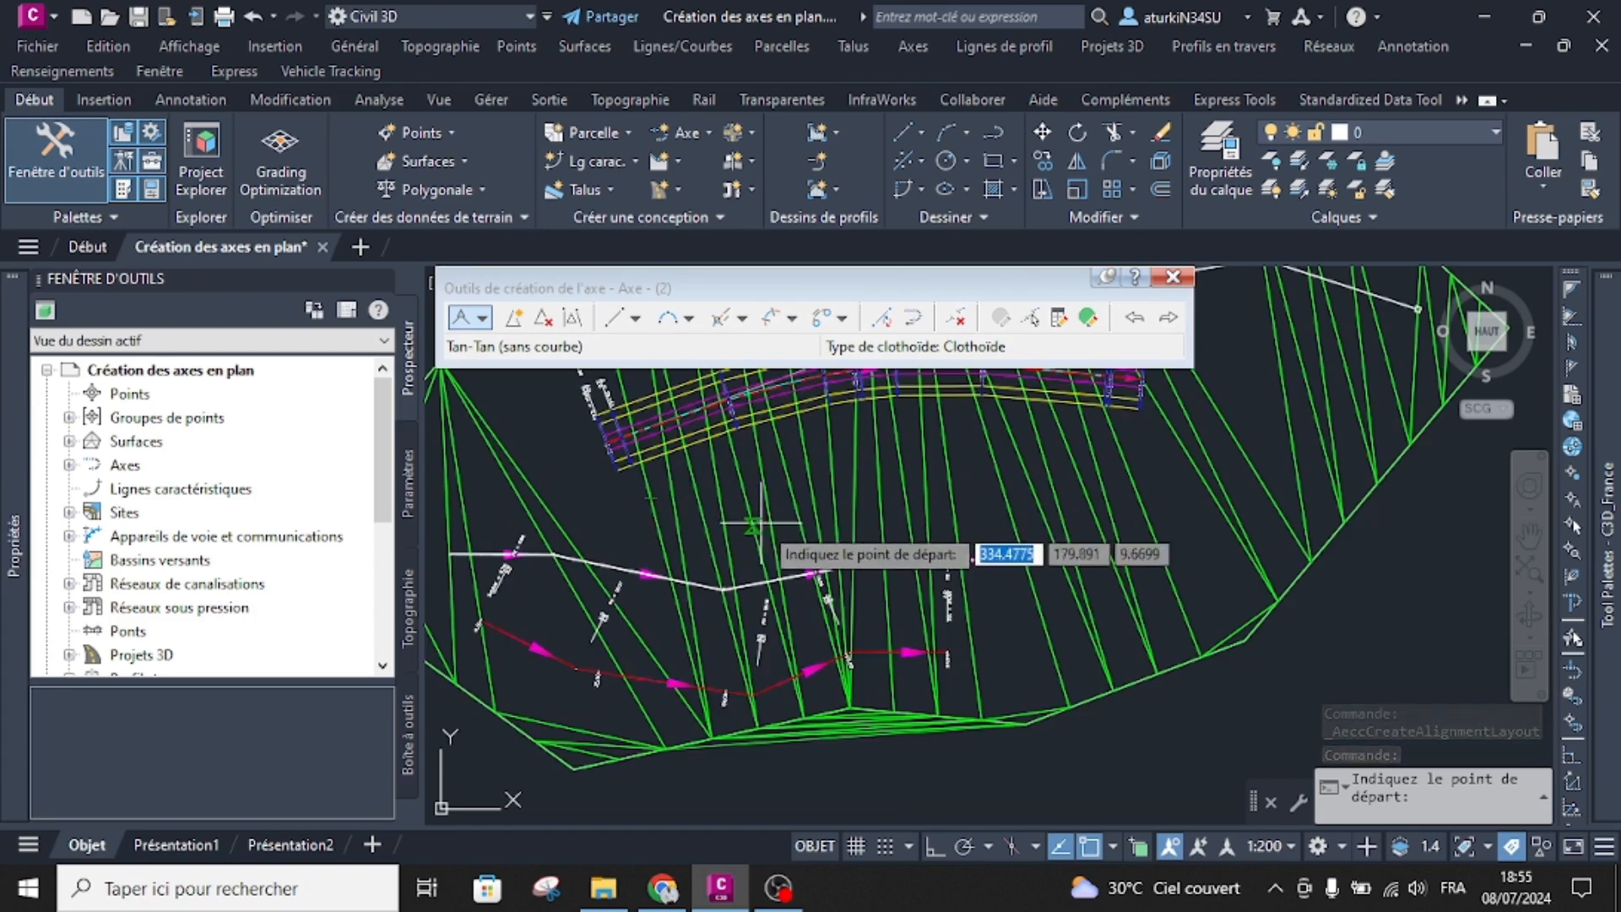
scroll(774, 522, down, 5)
scroll(780, 544, down, 4)
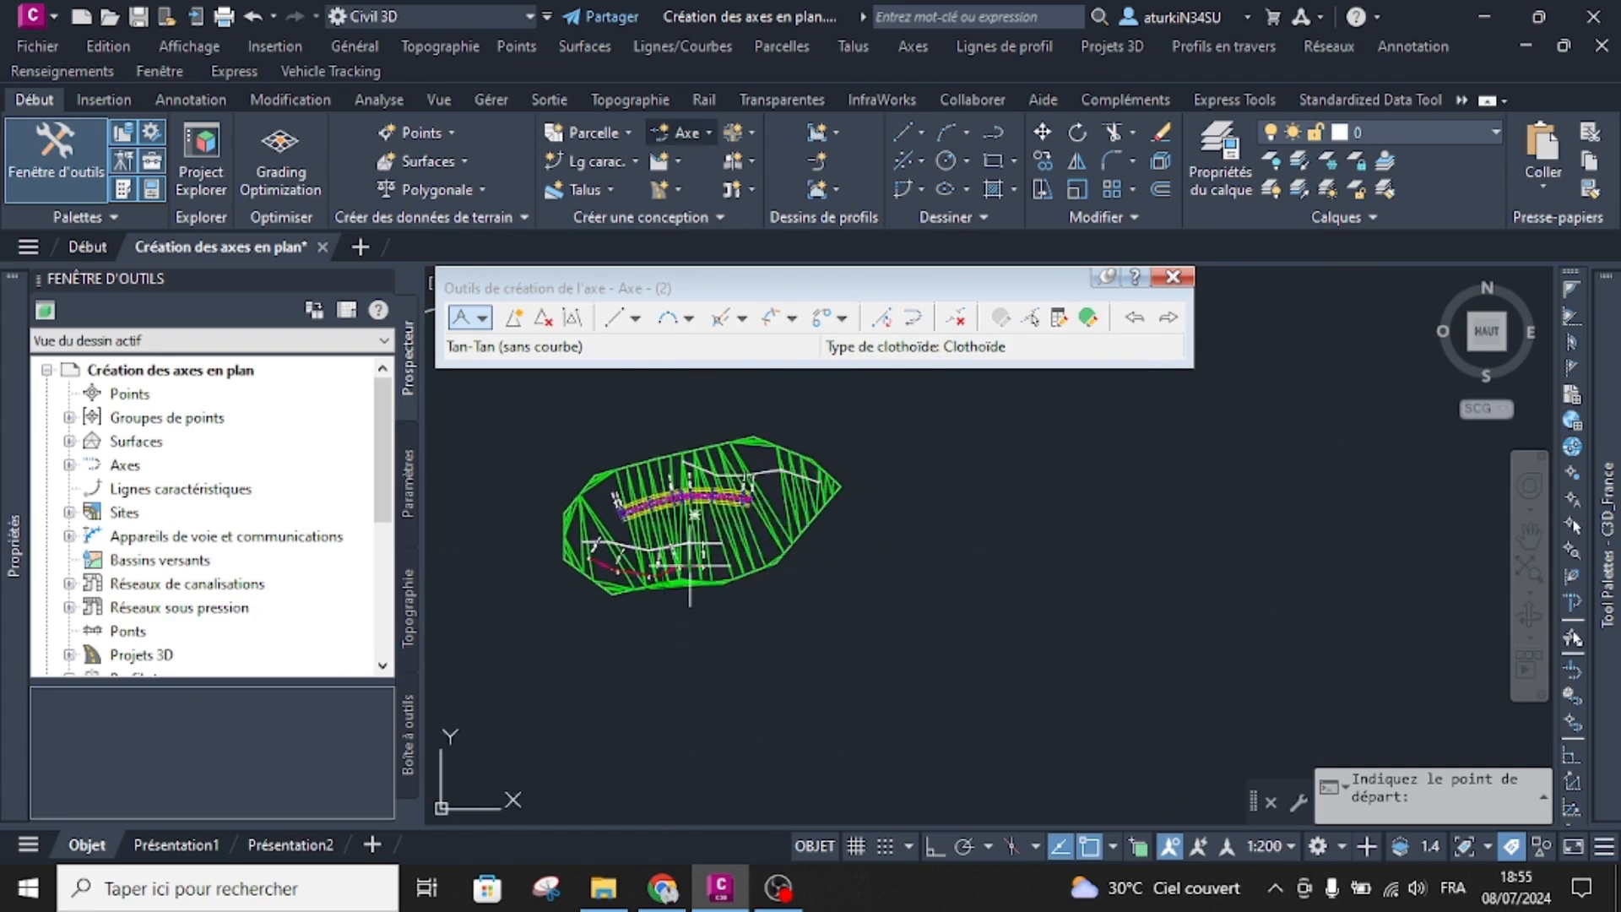
mouse_move(996, 518)
middle_down()
mouse_move(948, 546)
mouse_move(878, 539)
middle_up()
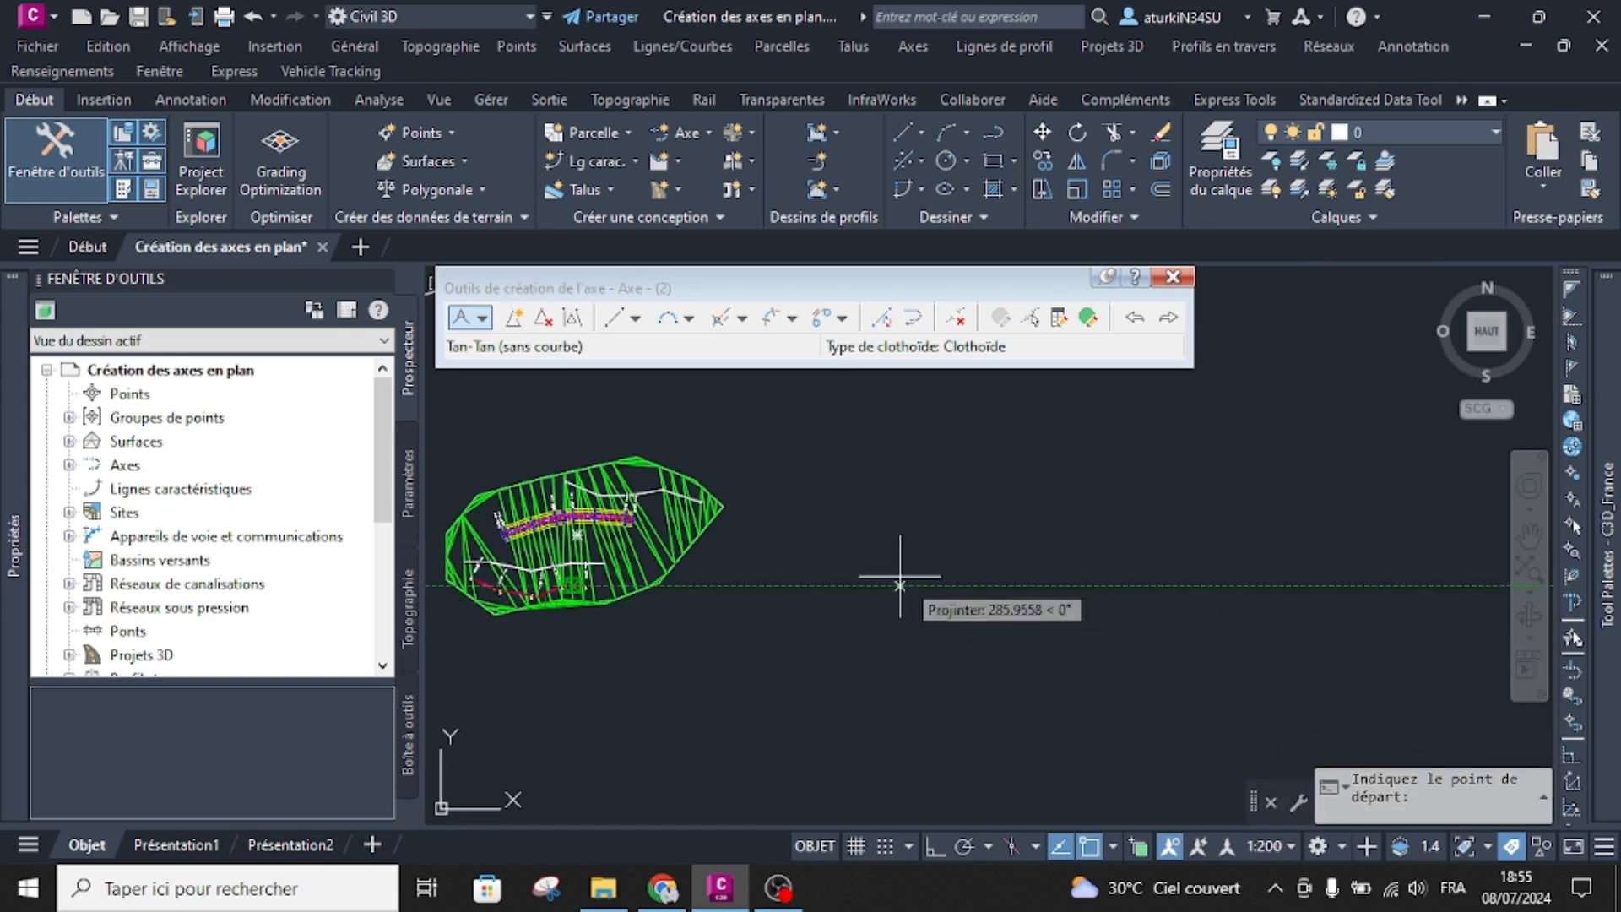
click(876, 559)
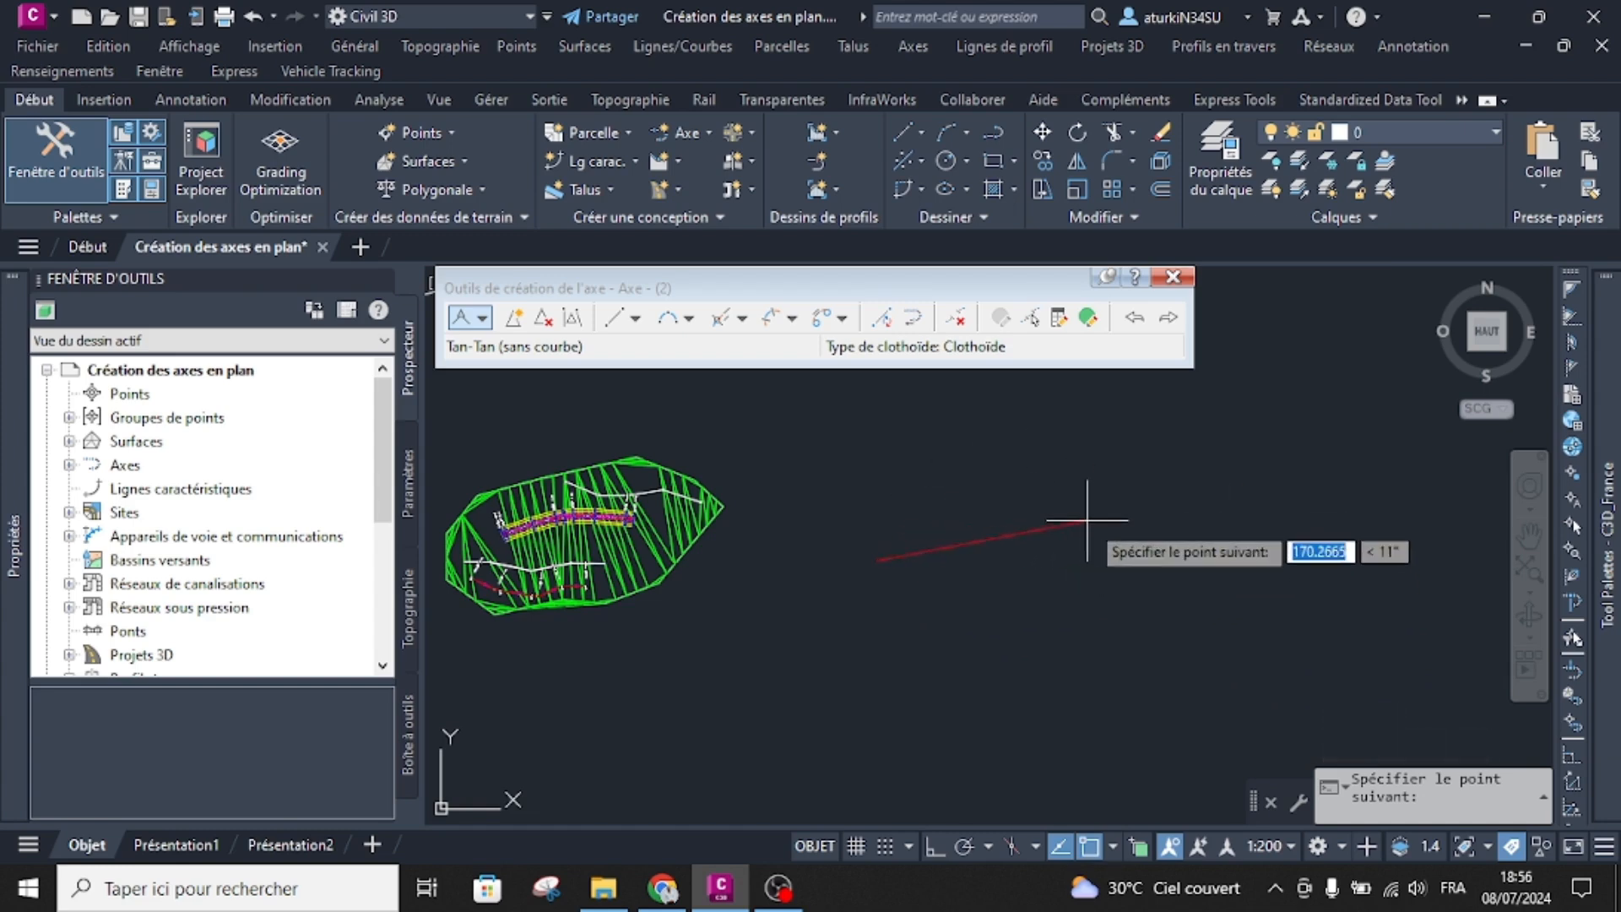
click(1085, 510)
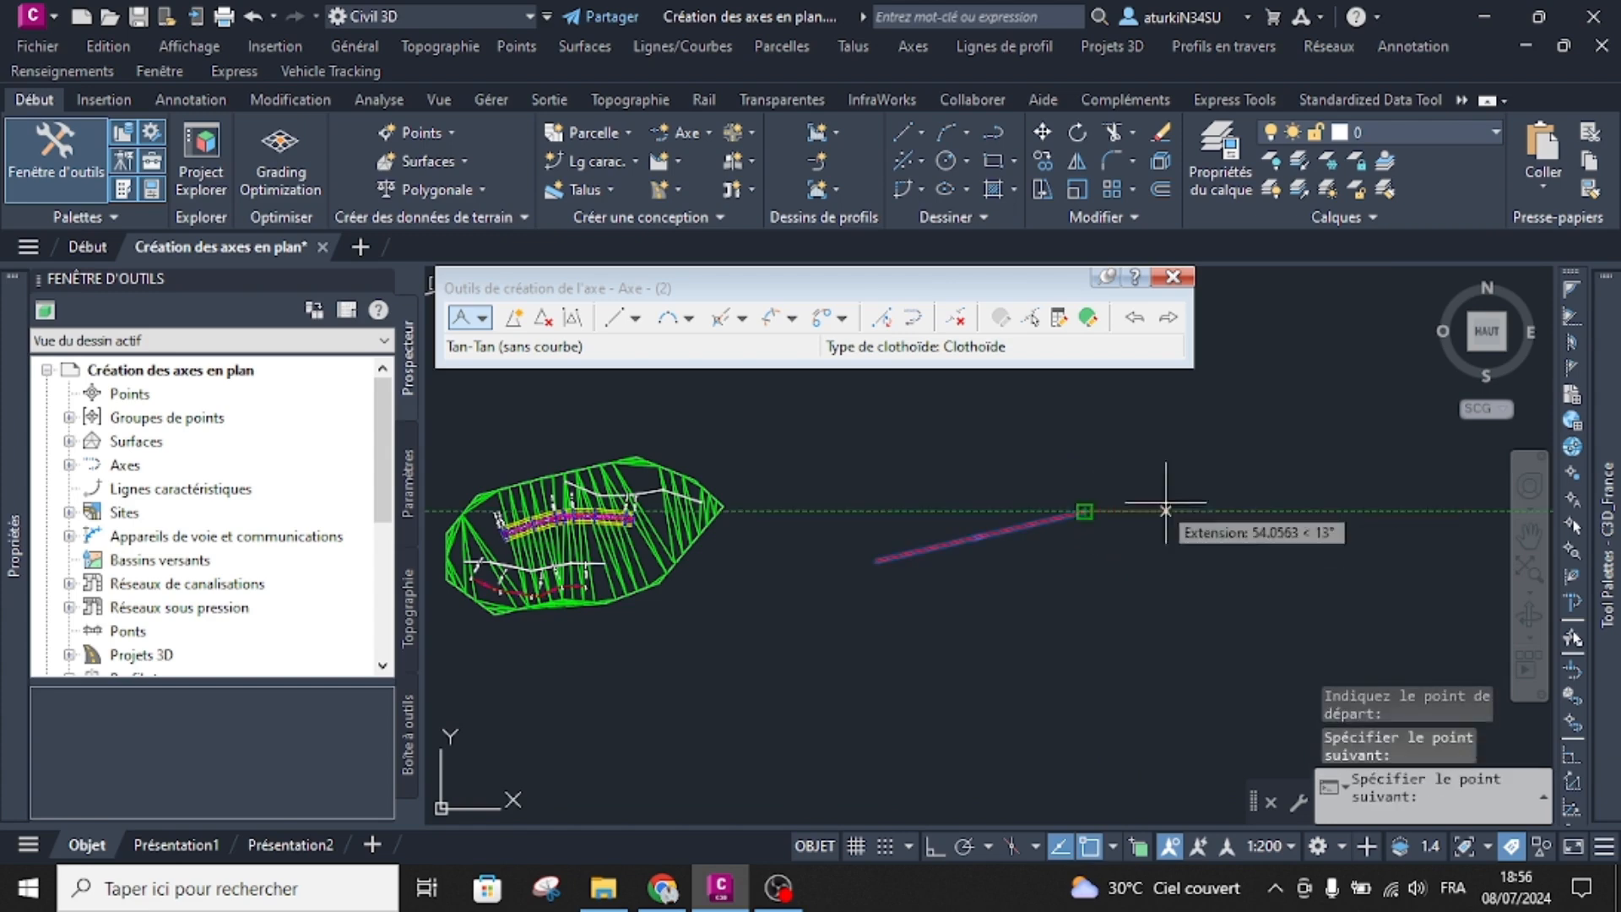
click(1357, 511)
middle_drag(1391, 589, 1056, 554)
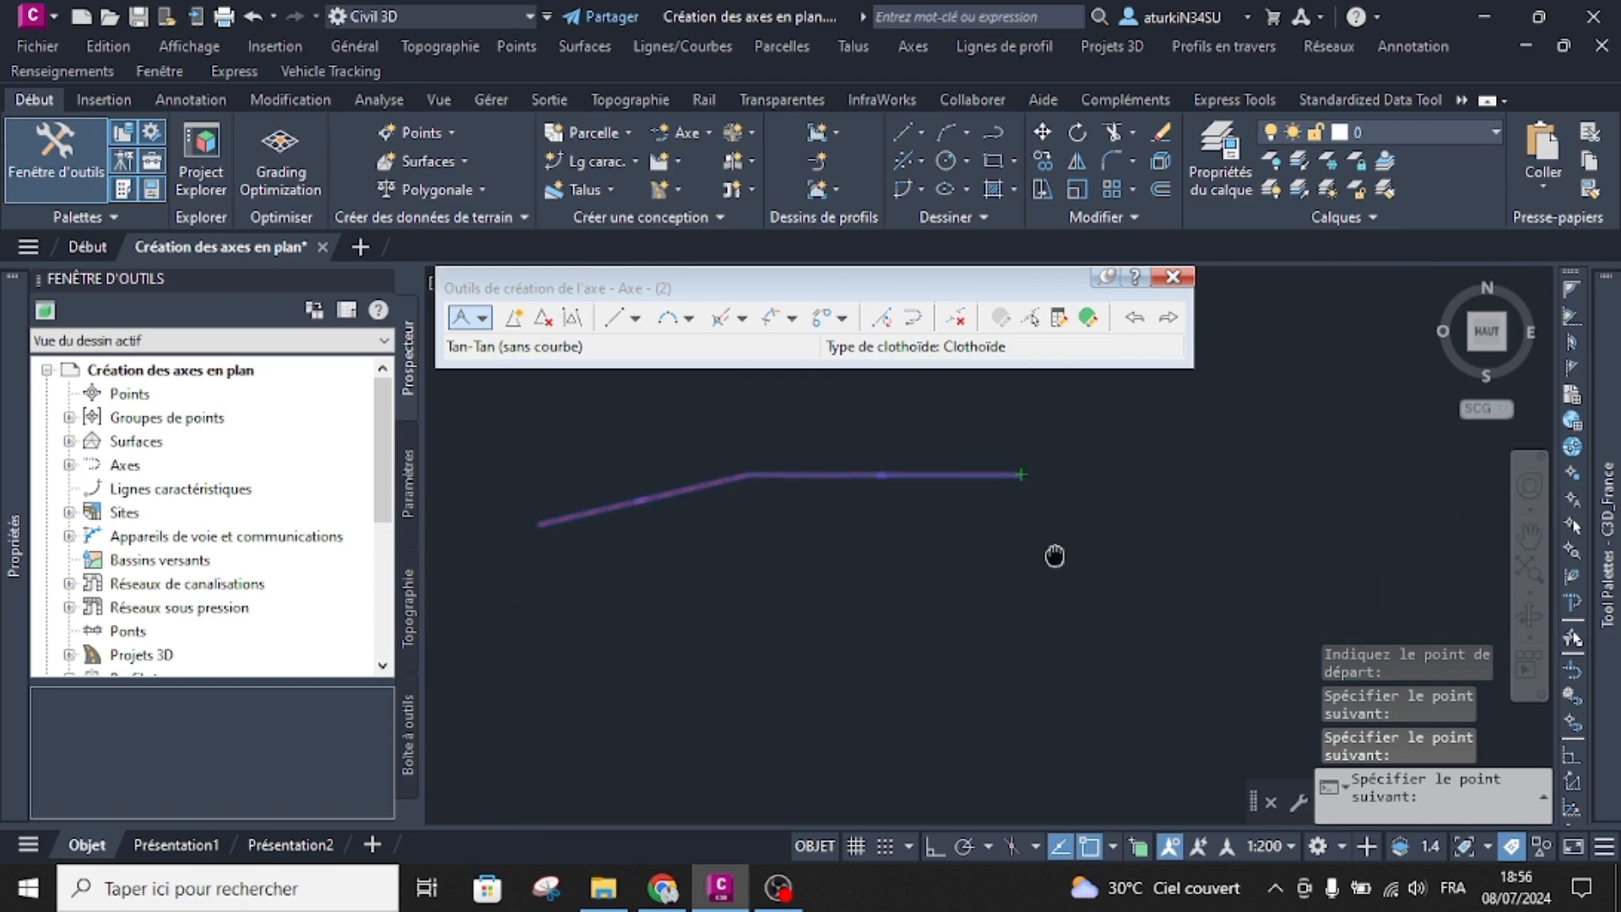
click(1231, 581)
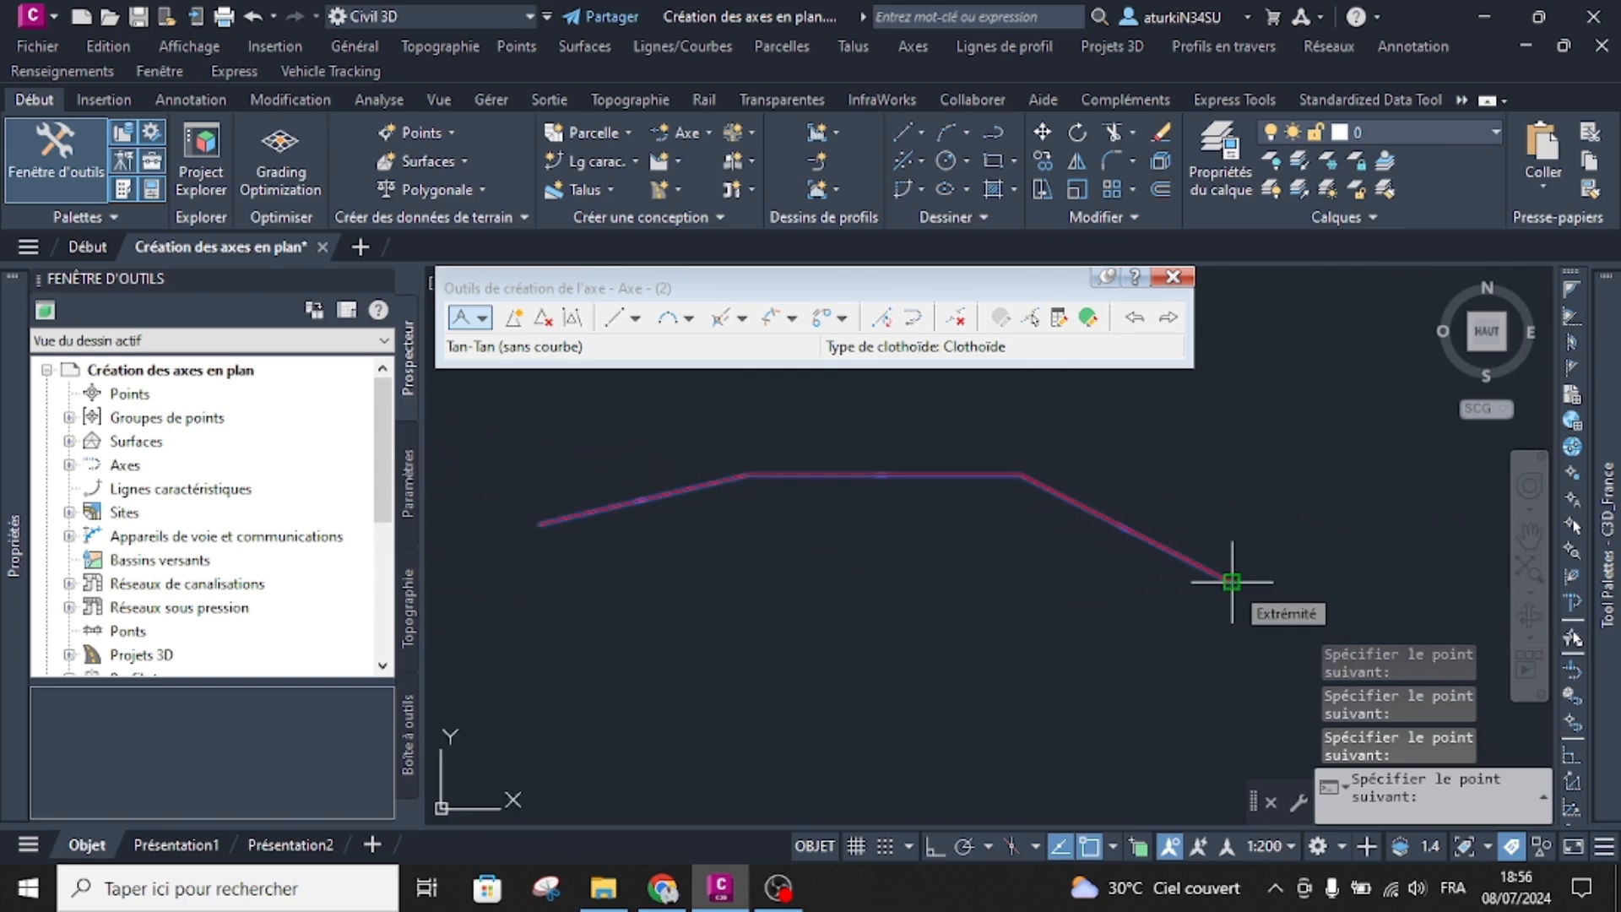
key(Return)
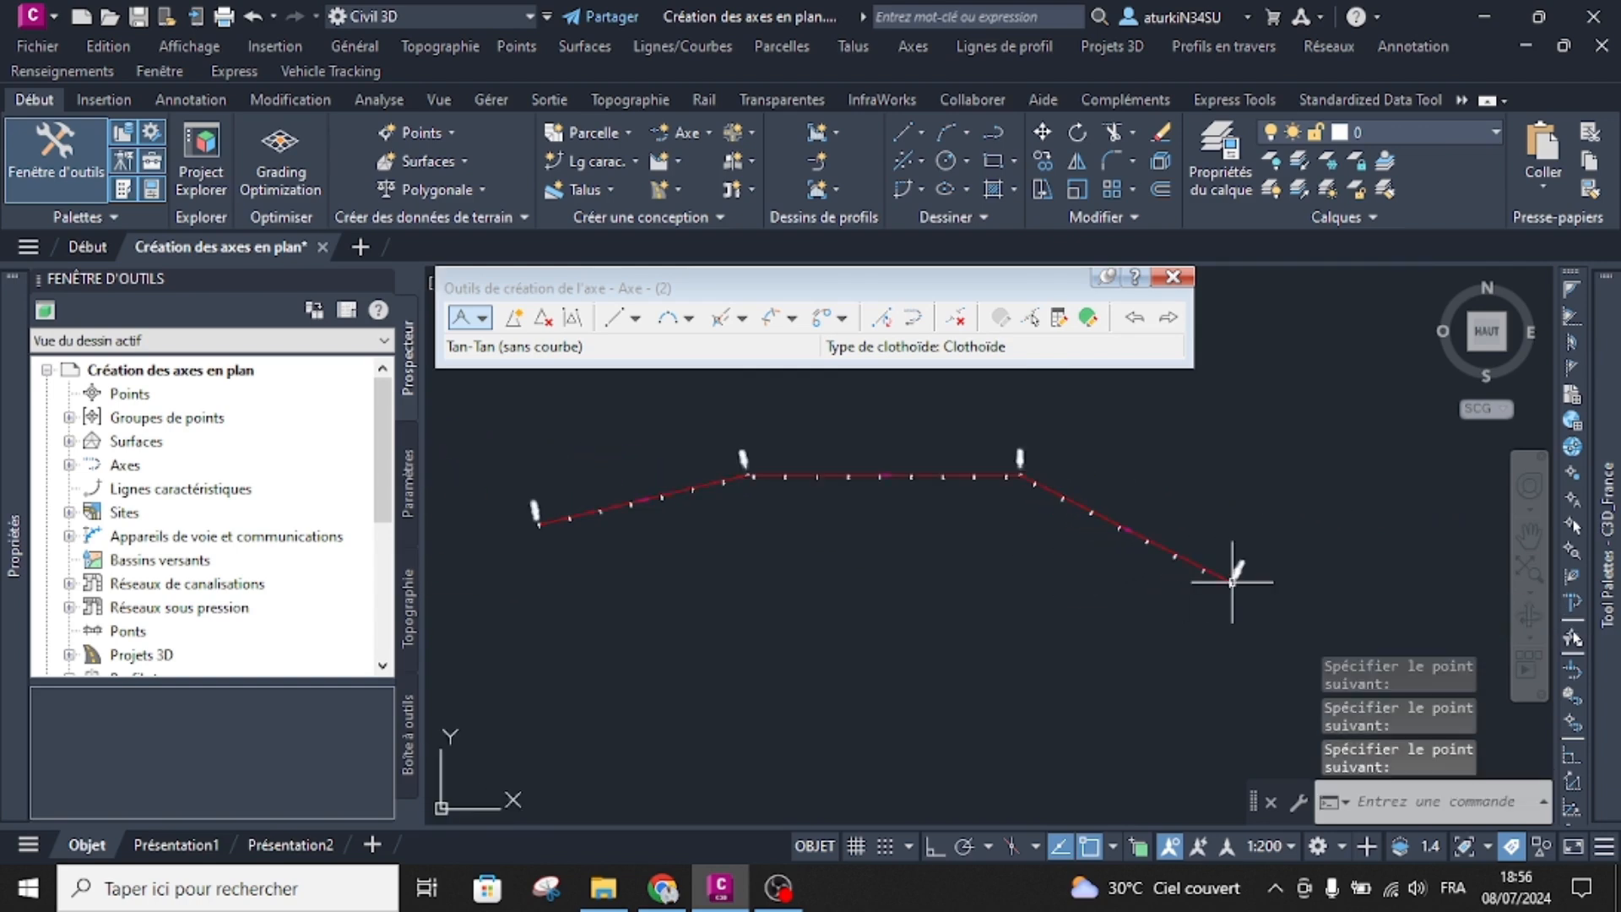
Step: Inspect the station labels along the new three-segment alignment and close the alignment creation tools
scroll(533, 519, up, 6)
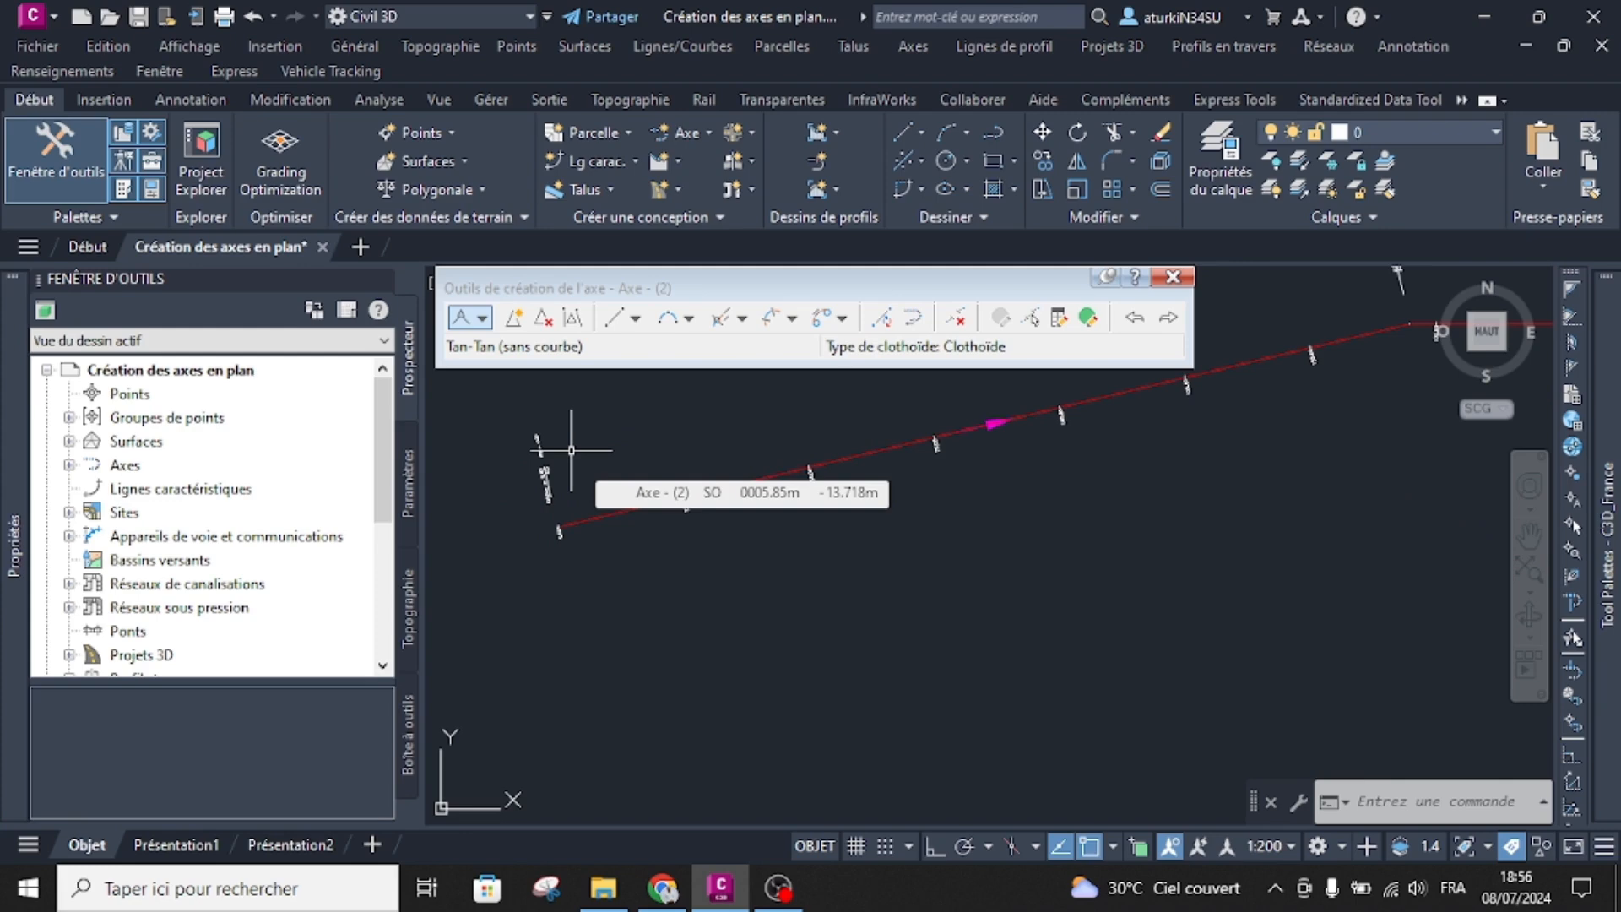
scroll(834, 517, down, 2)
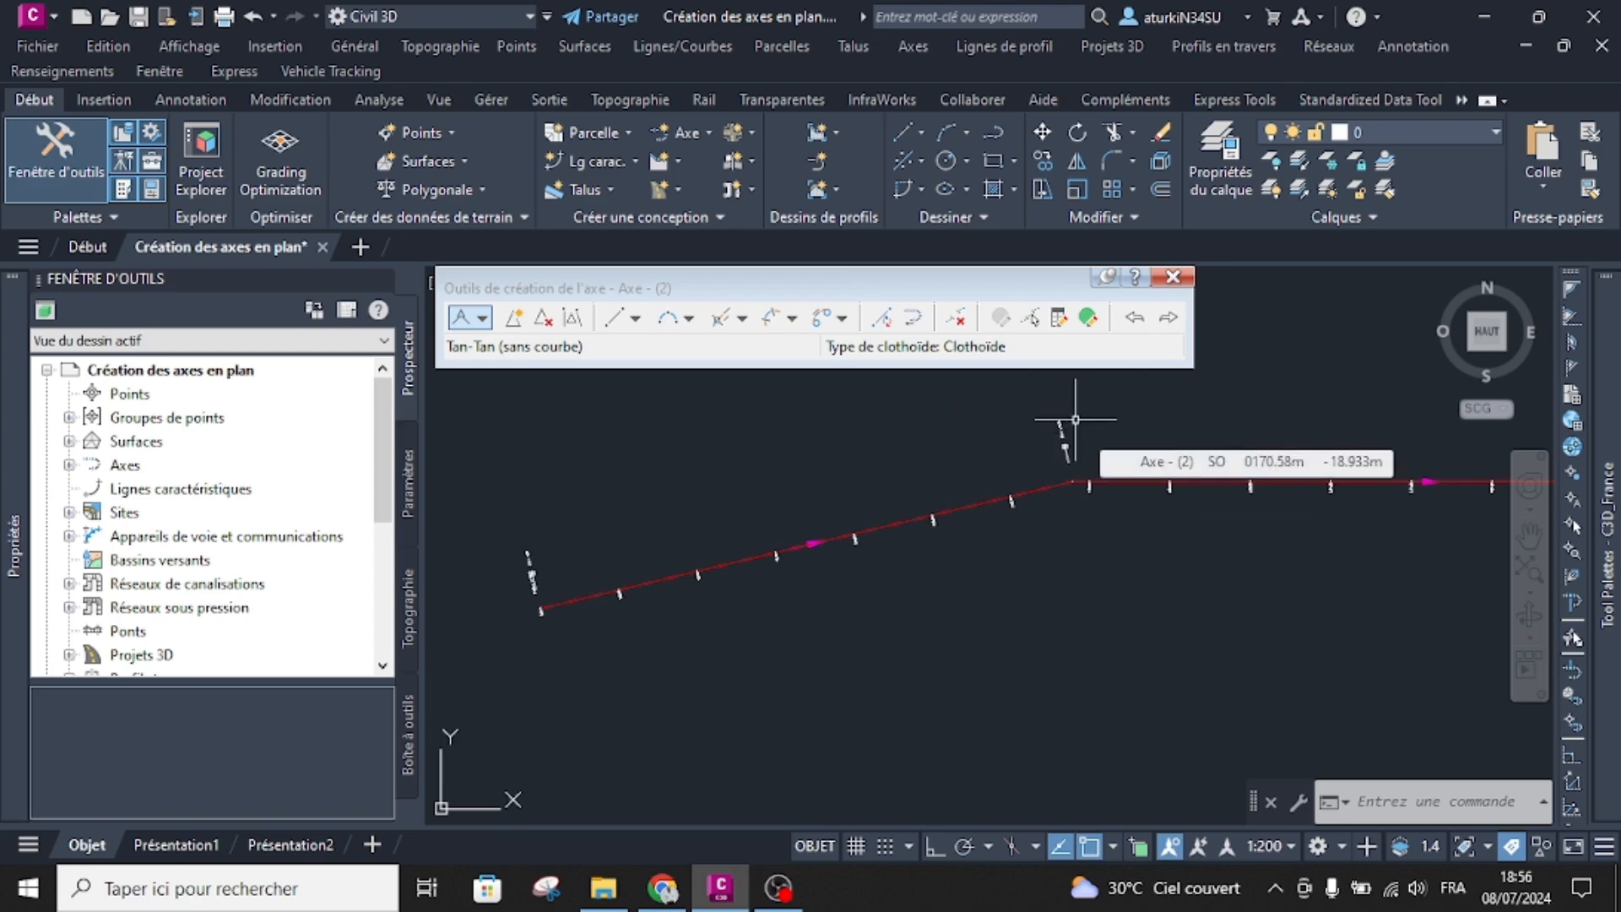
scroll(869, 459, down, 4)
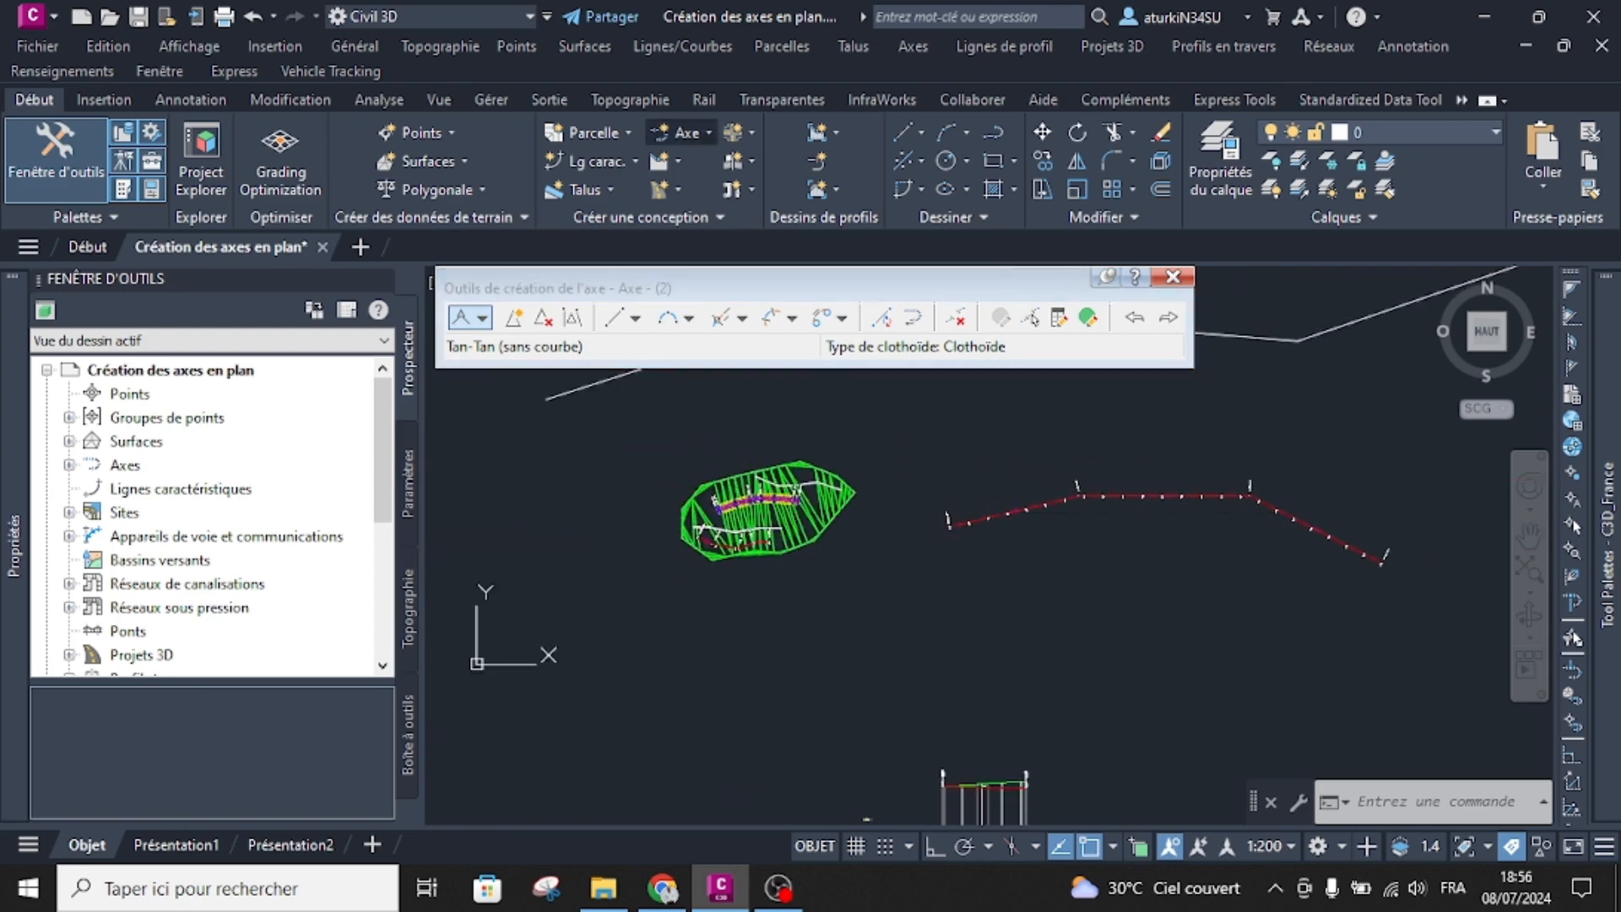
click(684, 133)
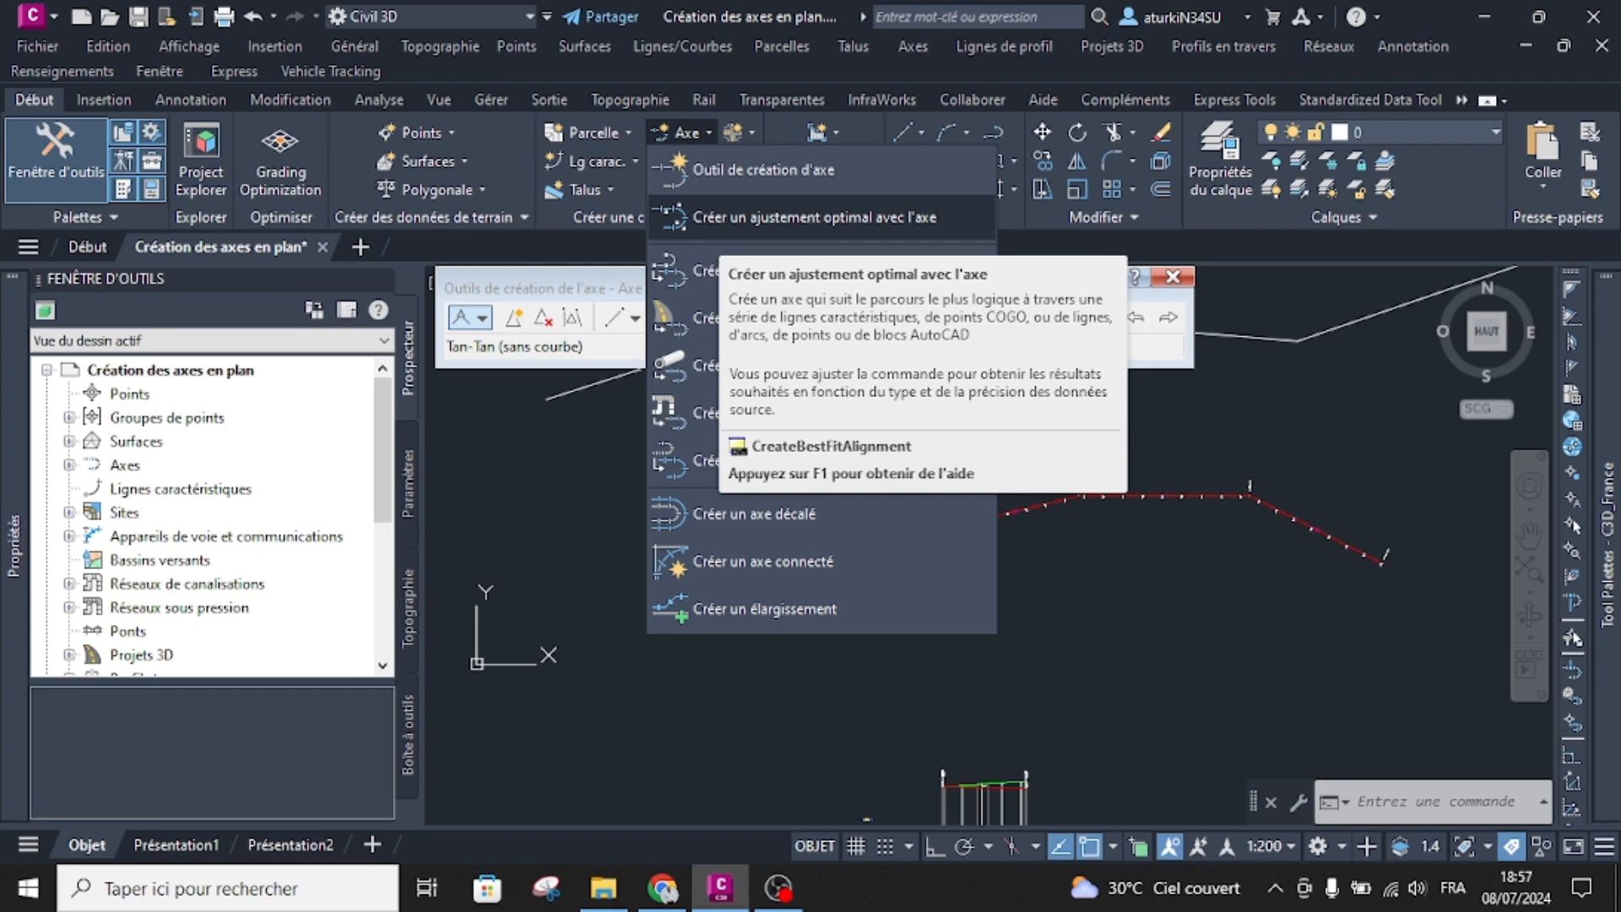
key(Escape)
key(Escape)
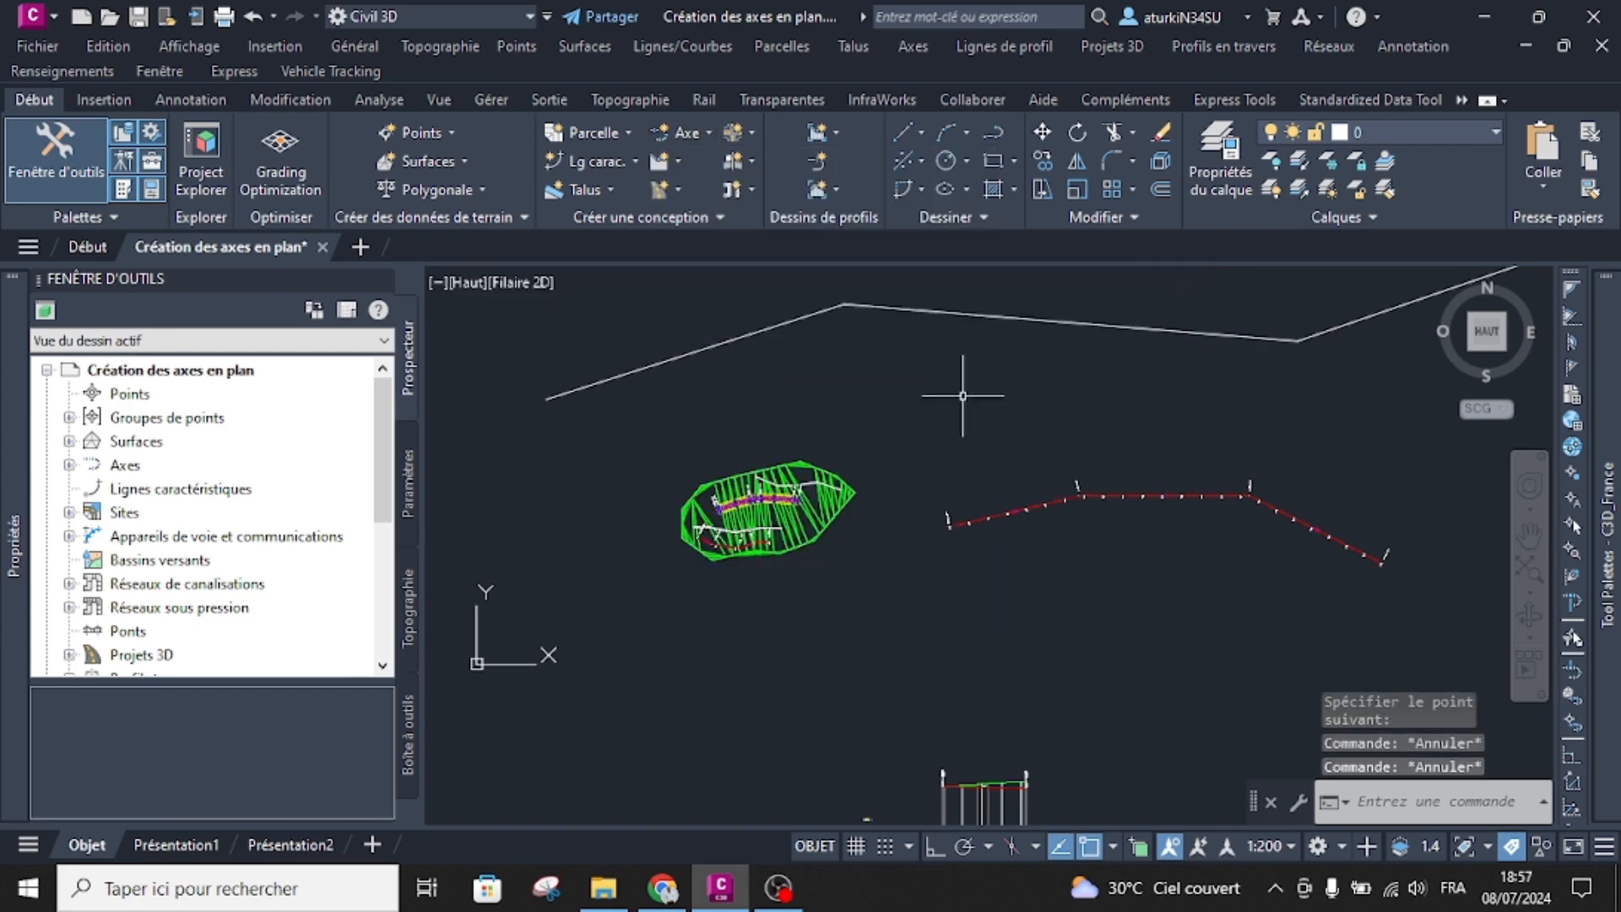
Step: Start a best-fit alignment and set its input type to Entités AutoCAD
scroll(898, 451, down, 2)
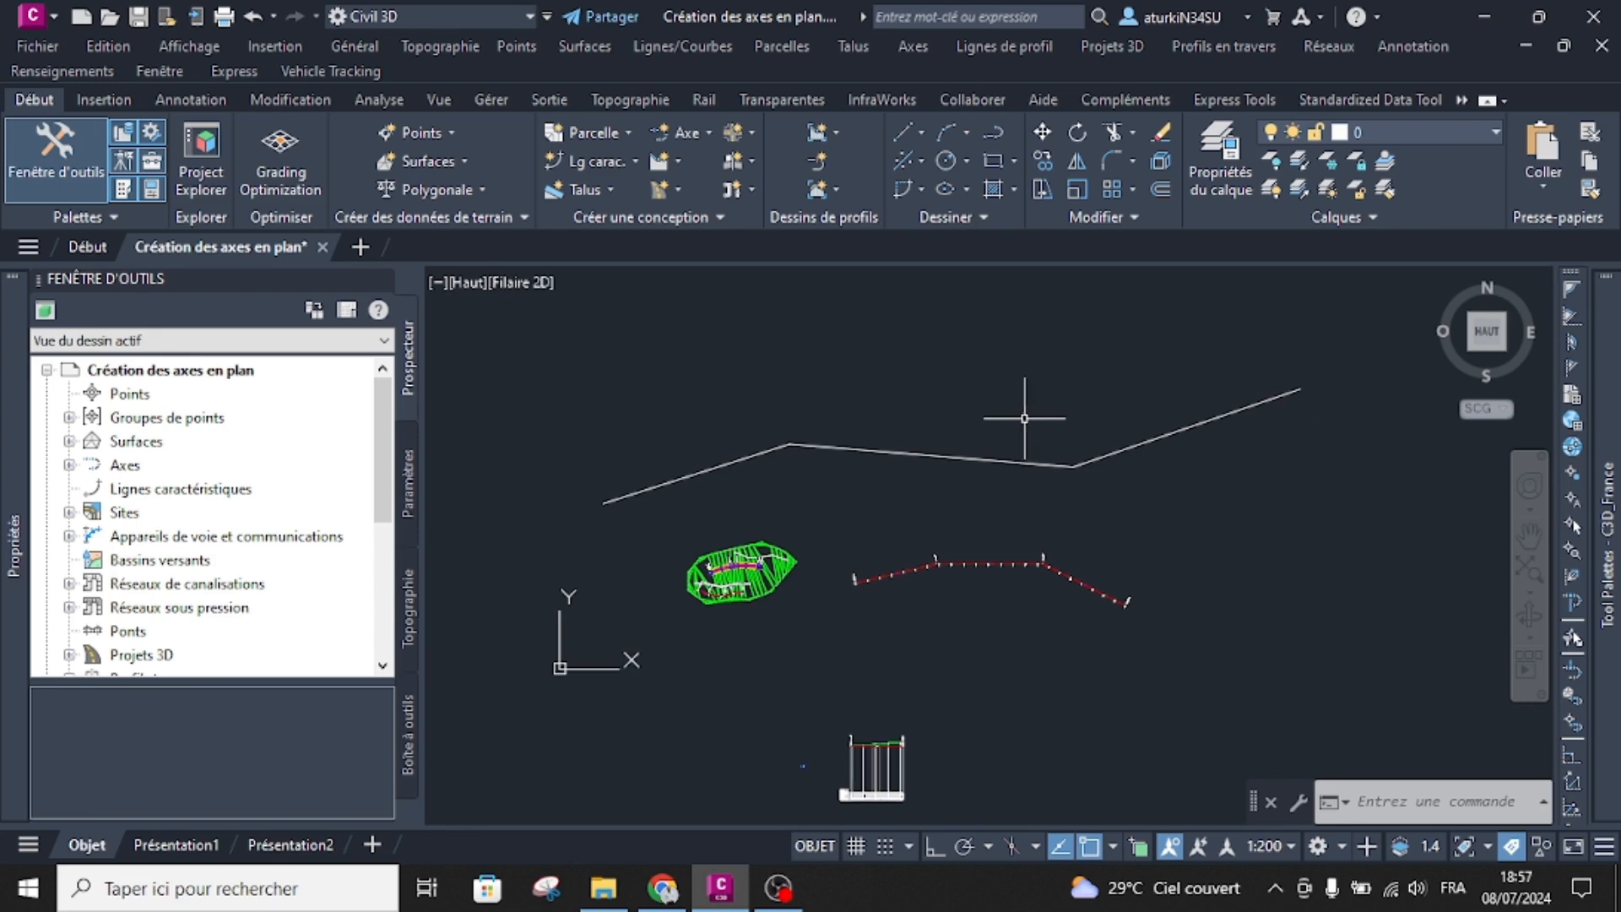
click(687, 133)
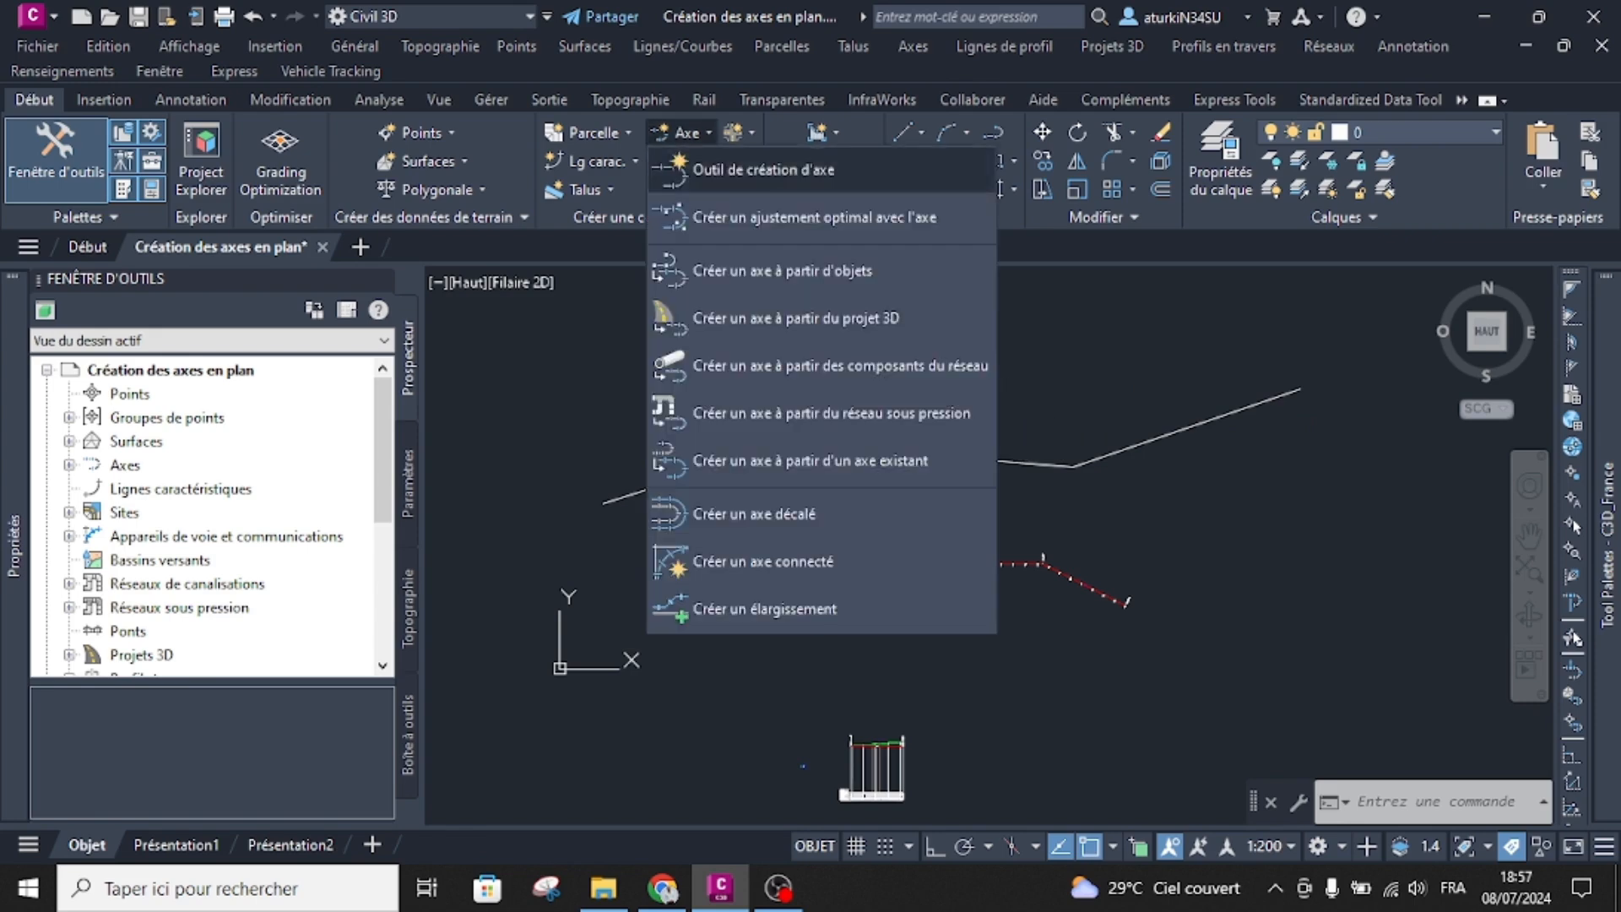
click(814, 217)
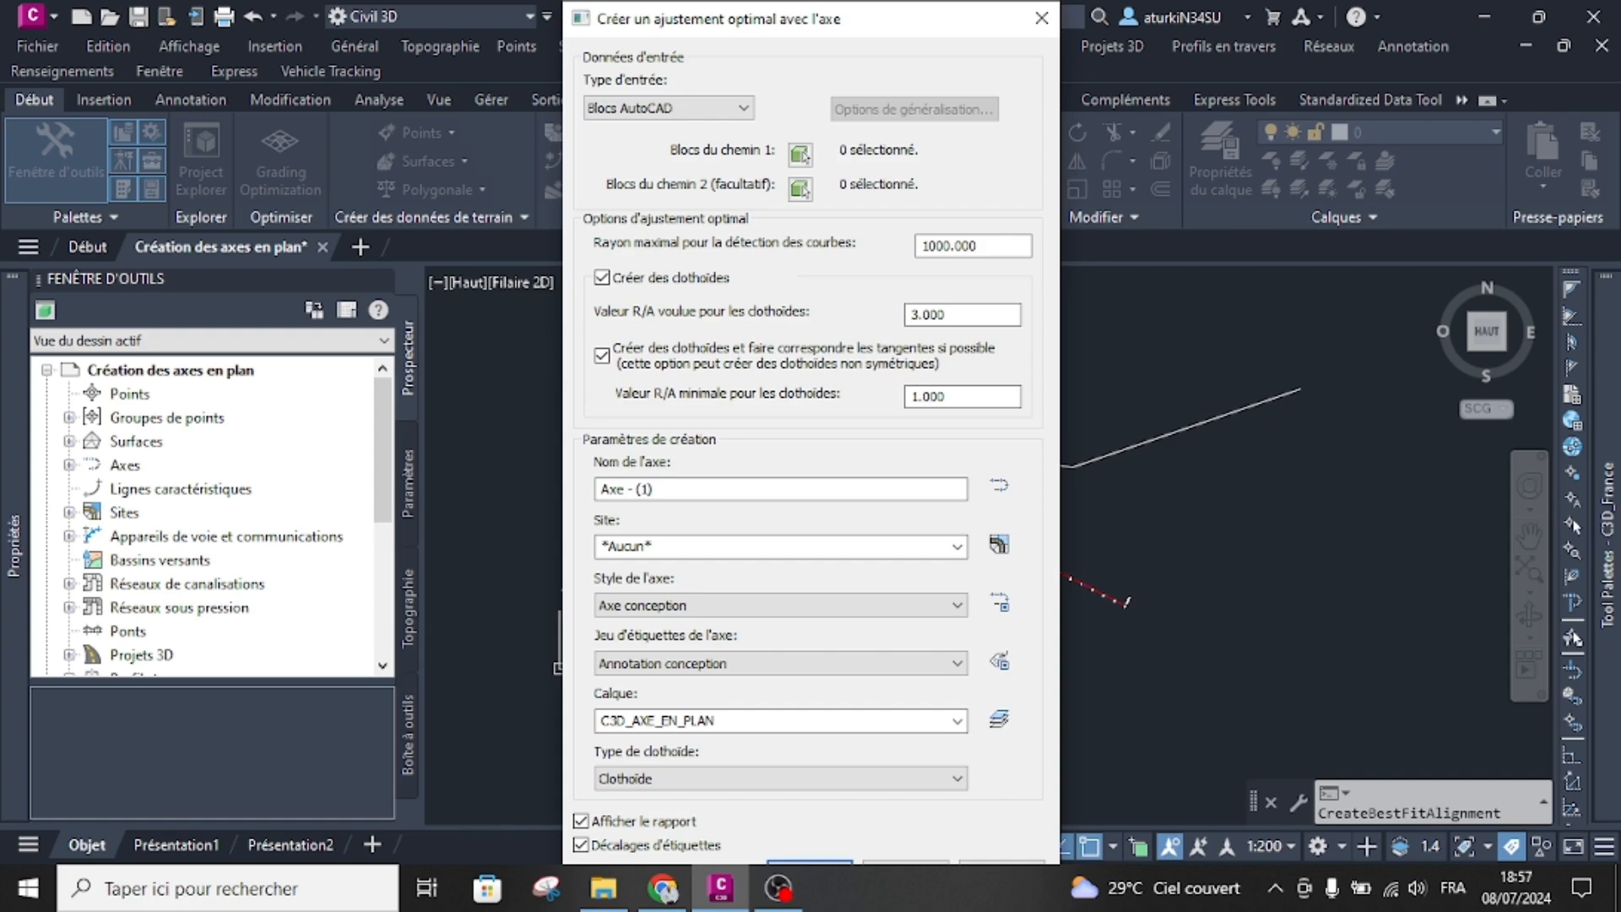
click(705, 108)
key(Down)
key(Down)
key(Down)
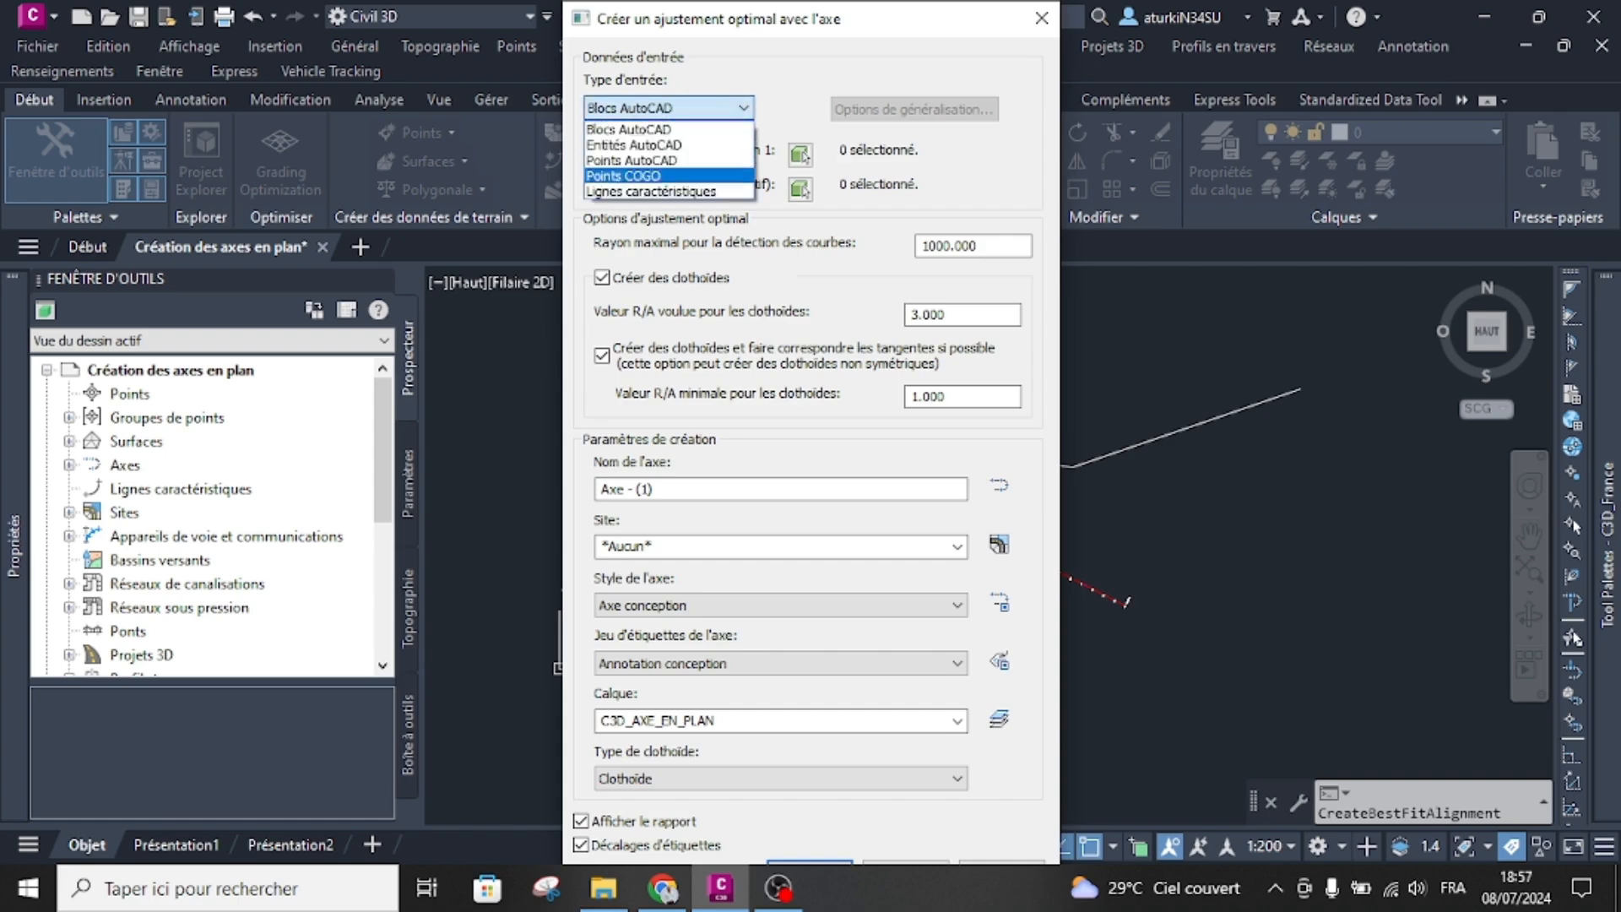
key(Down)
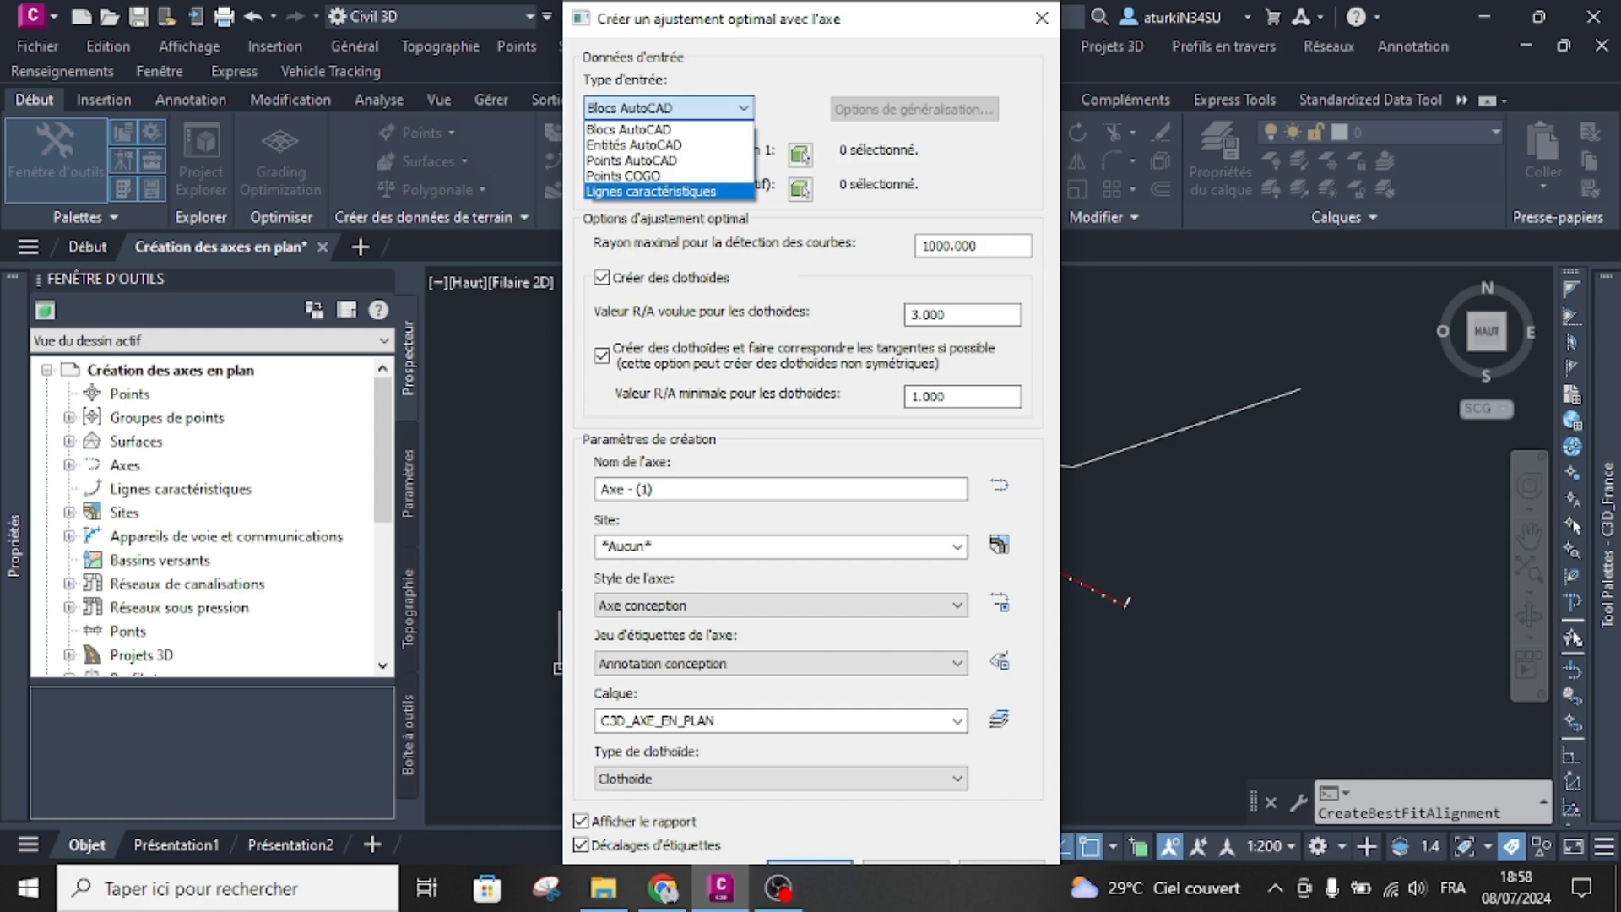
key(Up)
key(Up)
key(Up)
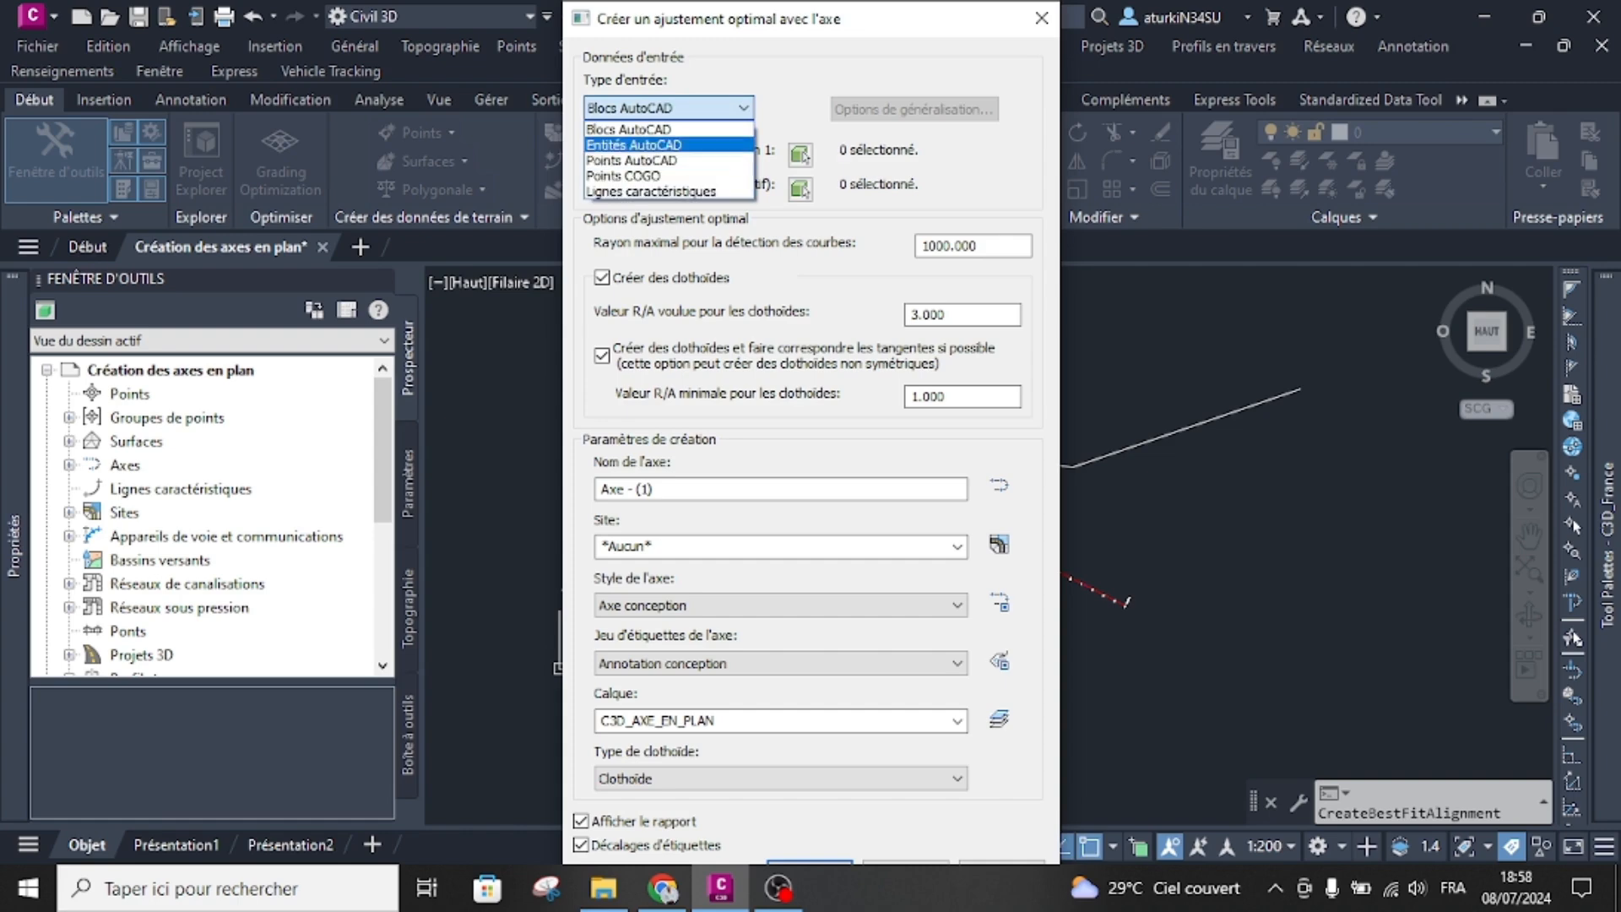
key(Return)
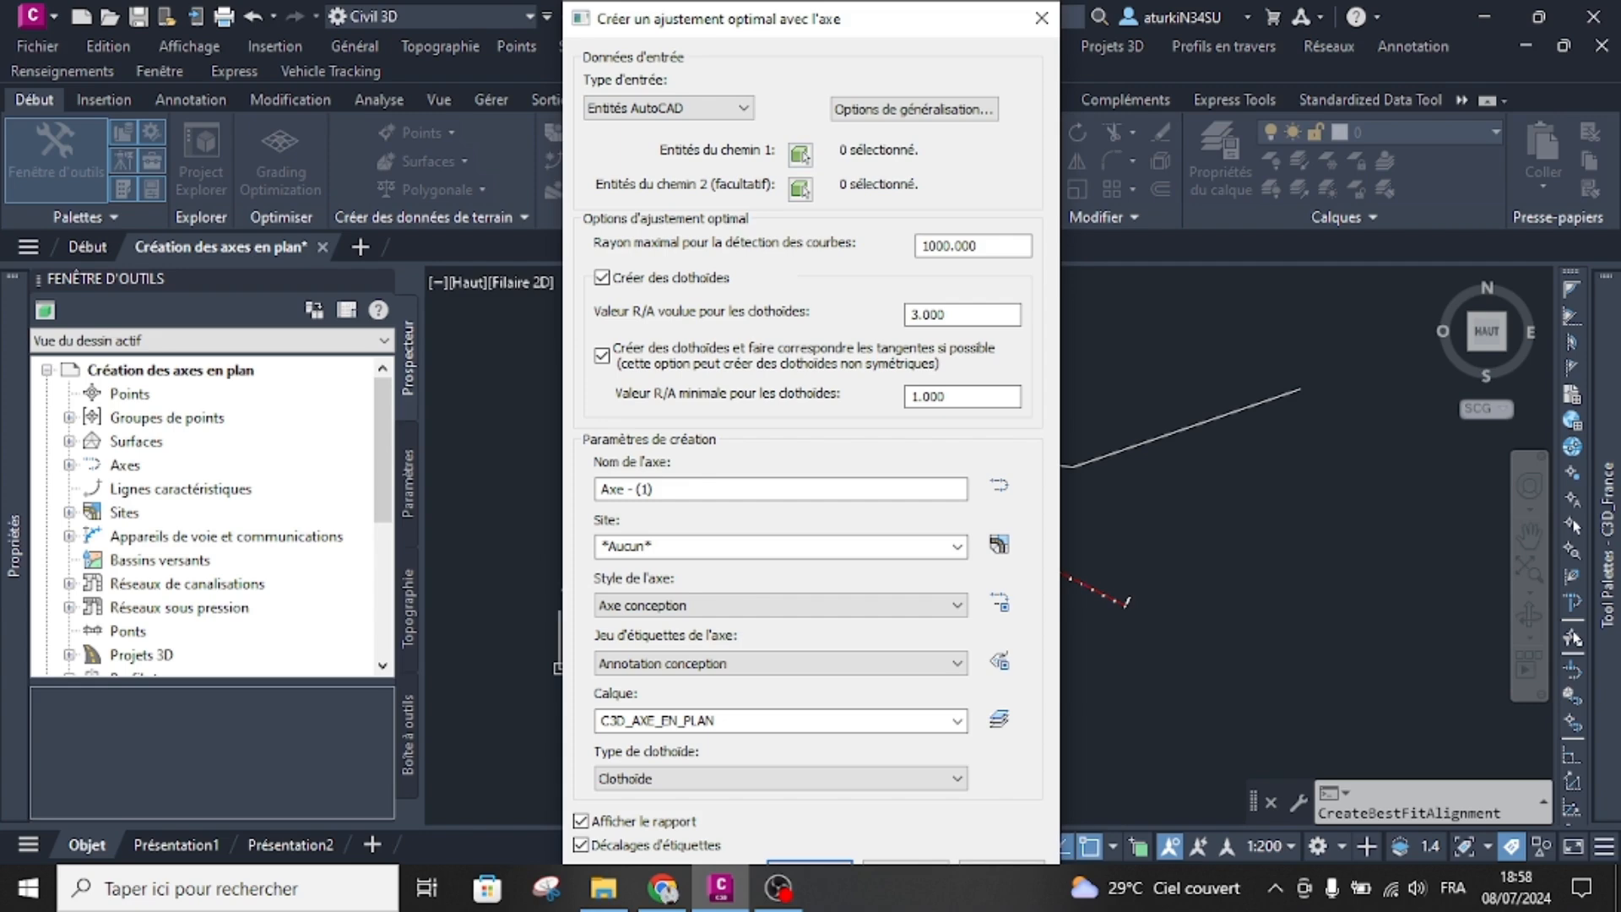
Step: Review the alignment style and spiral type options offered for the best-fit alignment
click(800, 154)
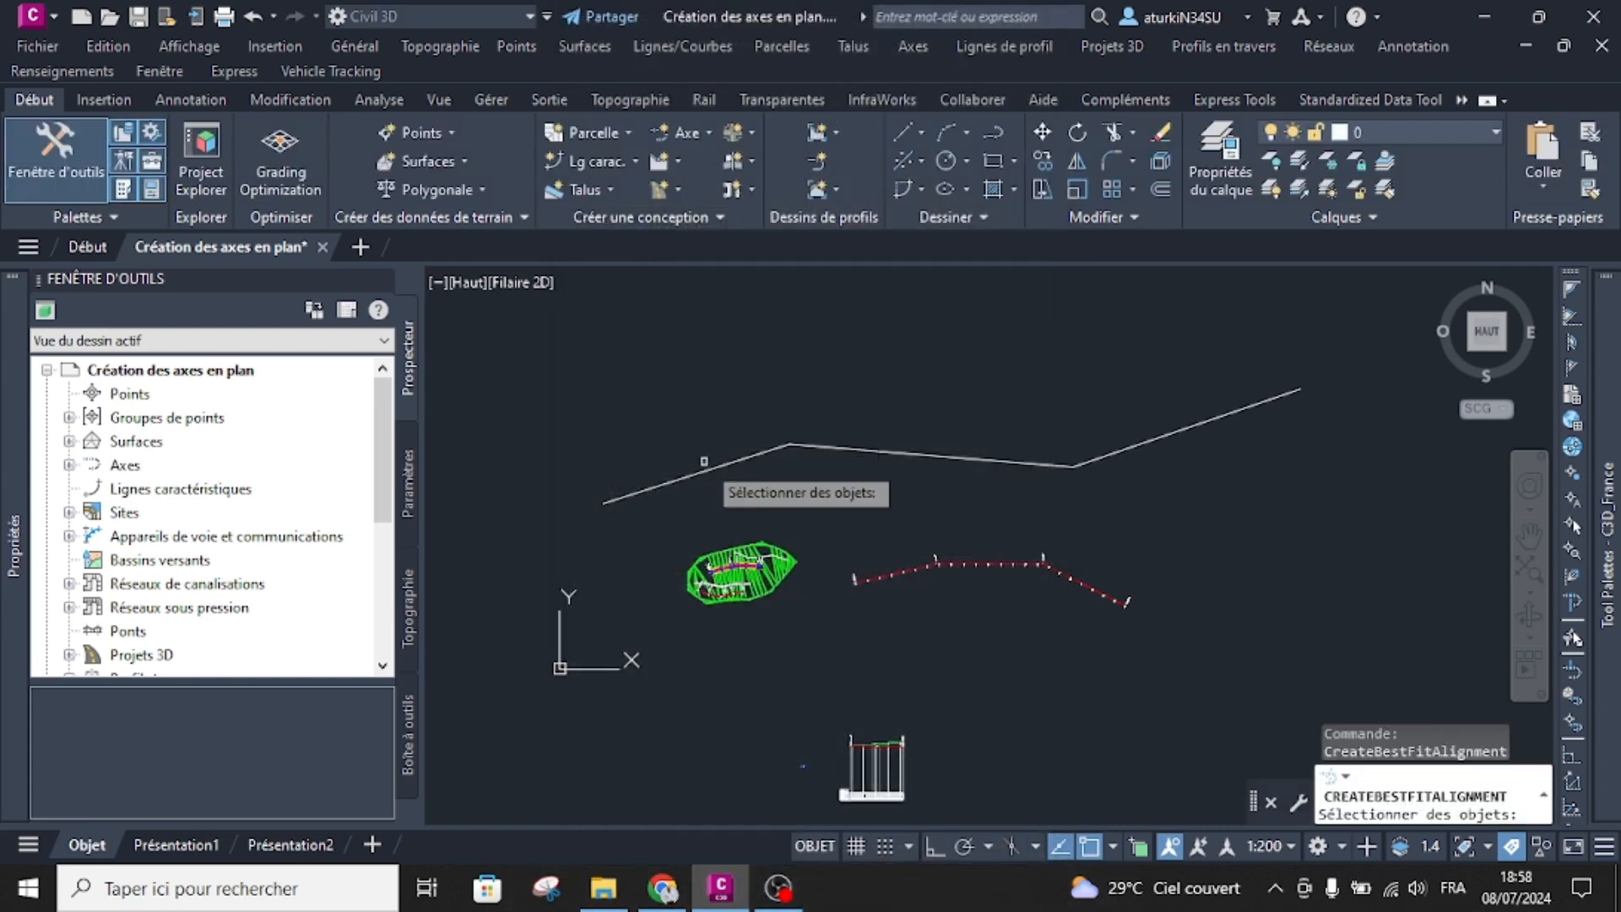
key(Escape)
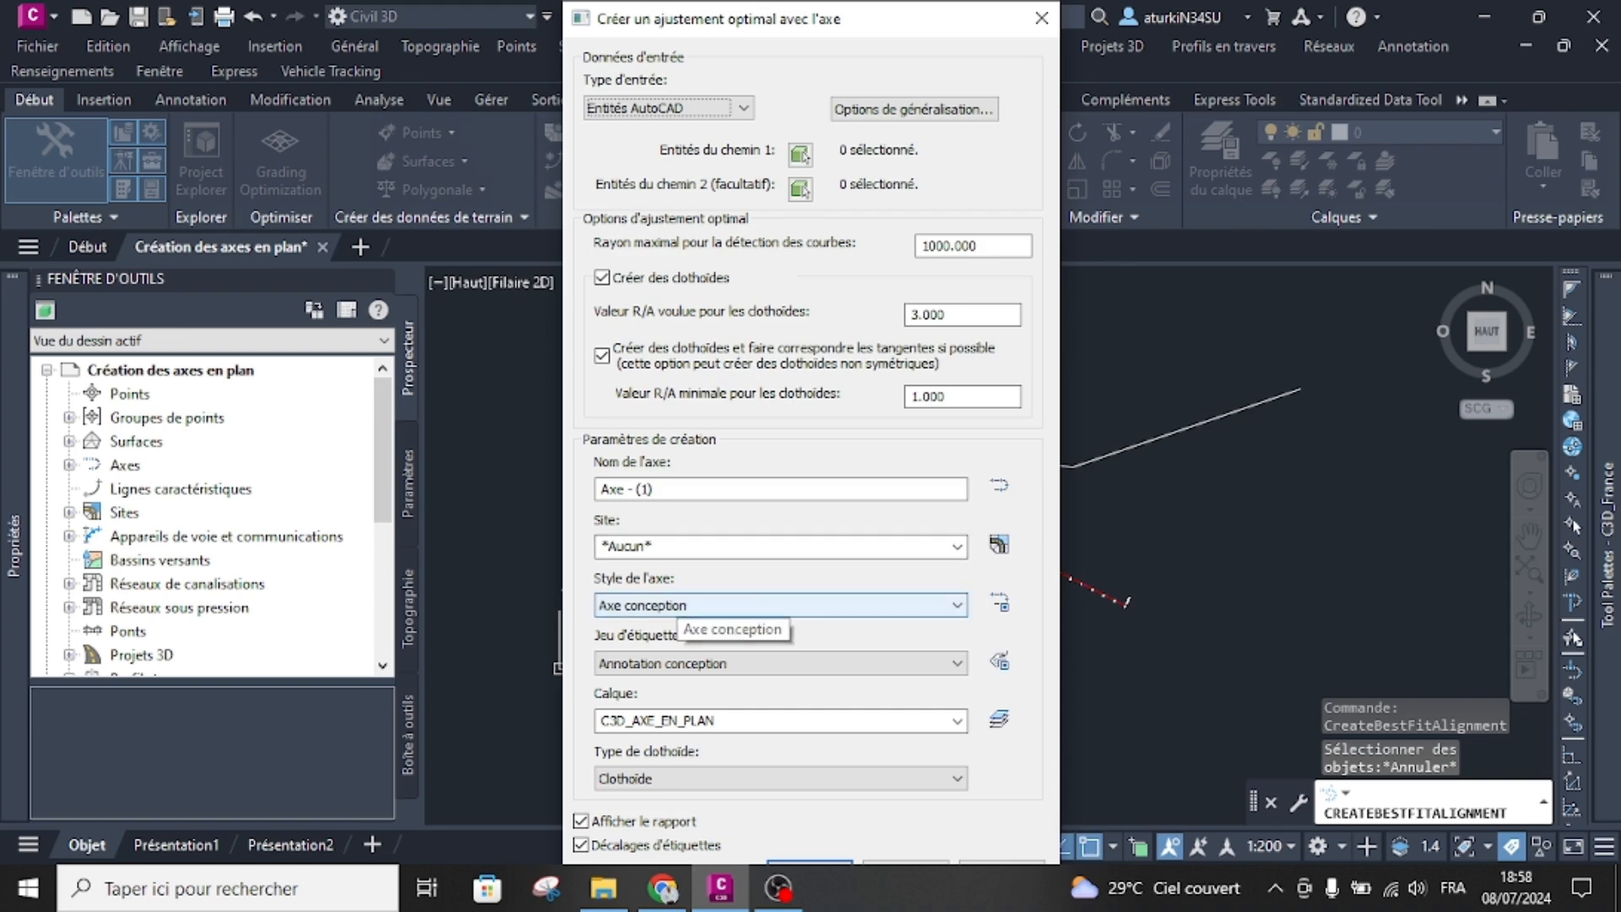
click(676, 605)
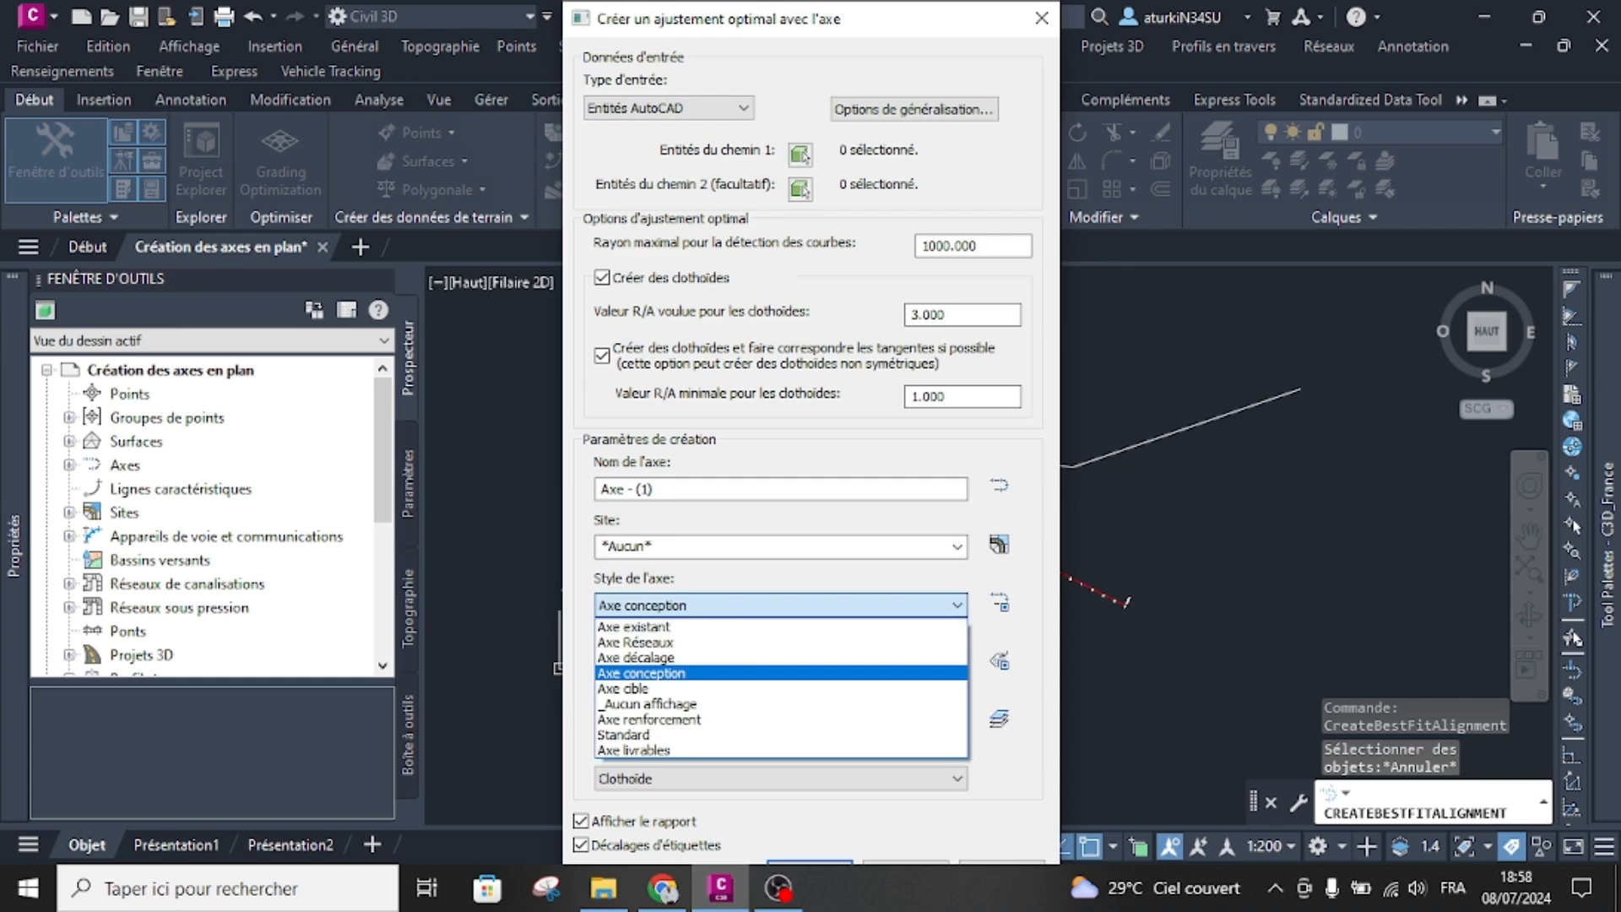
click(675, 605)
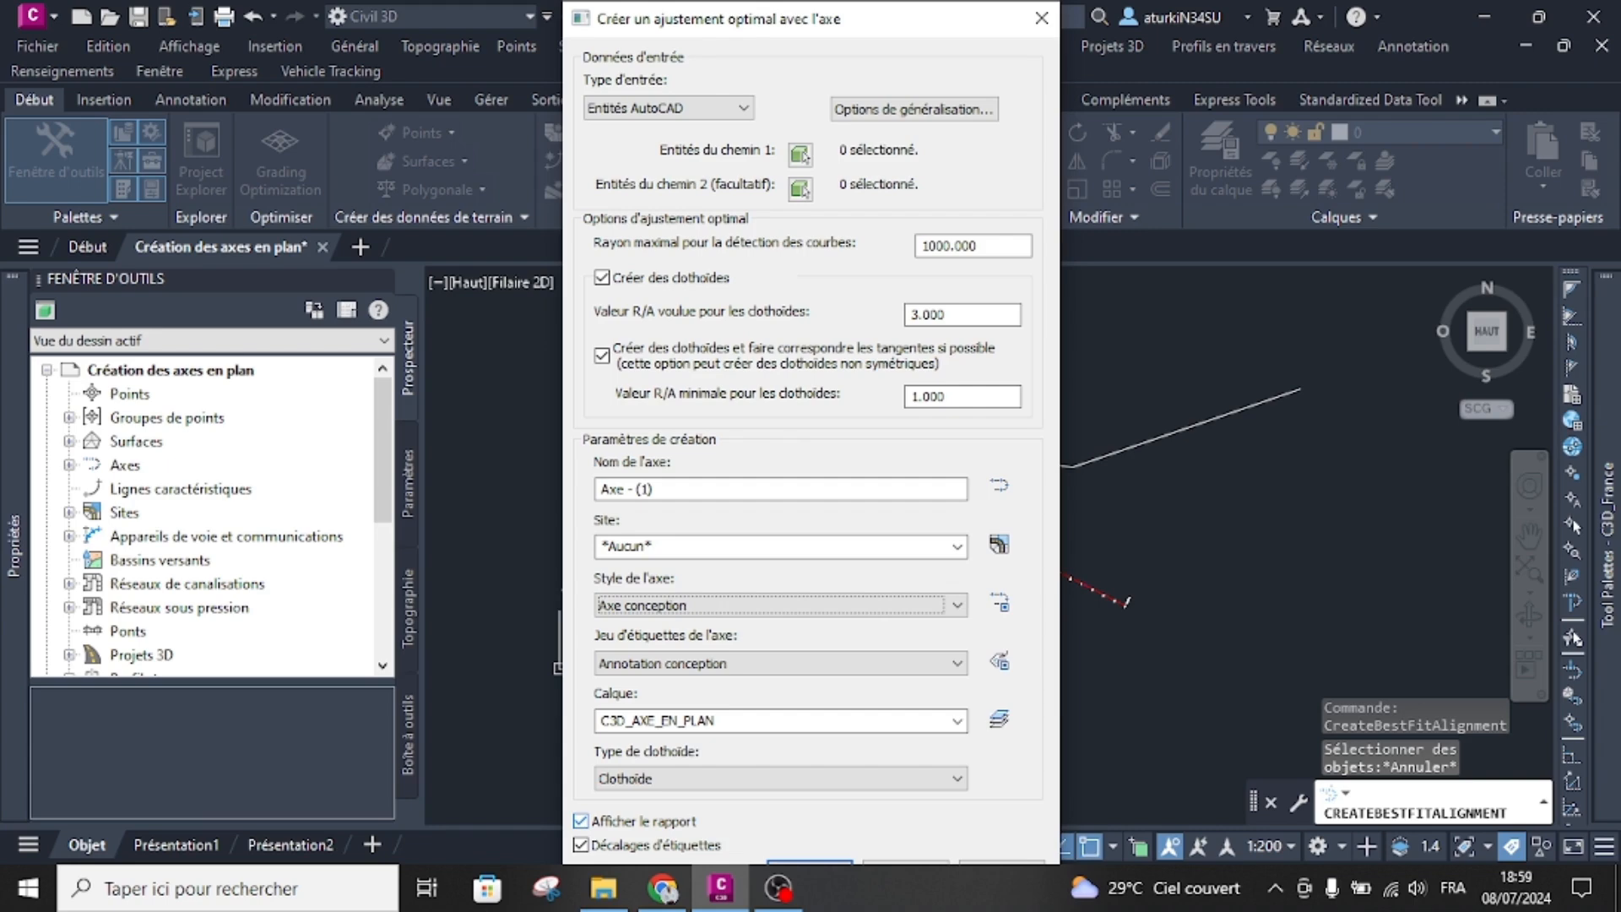
click(659, 778)
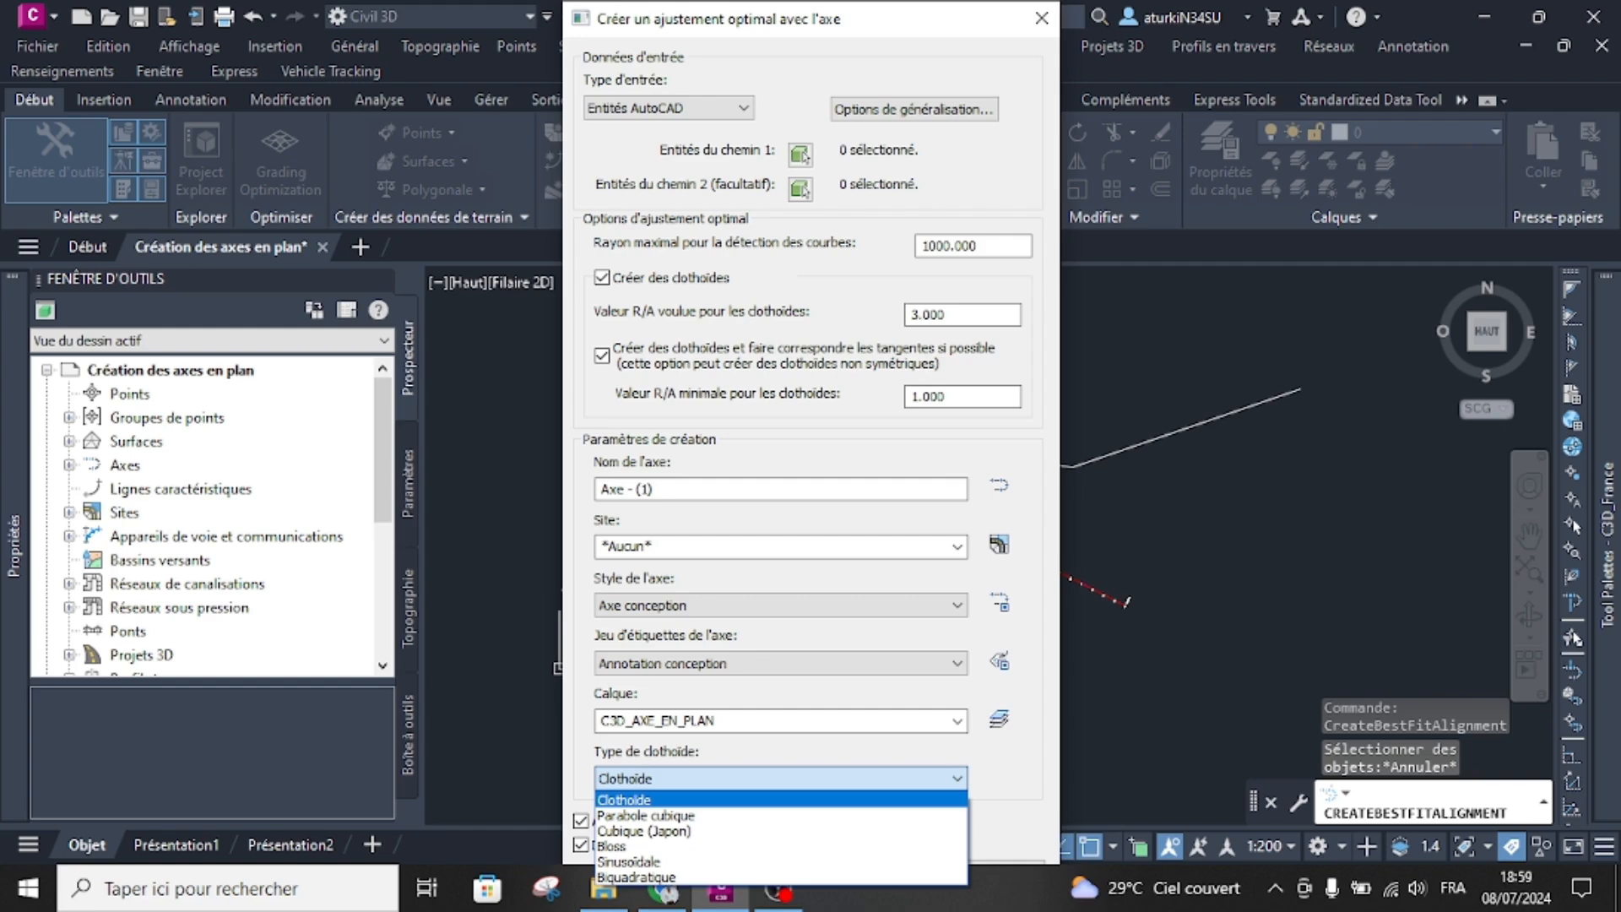
click(658, 778)
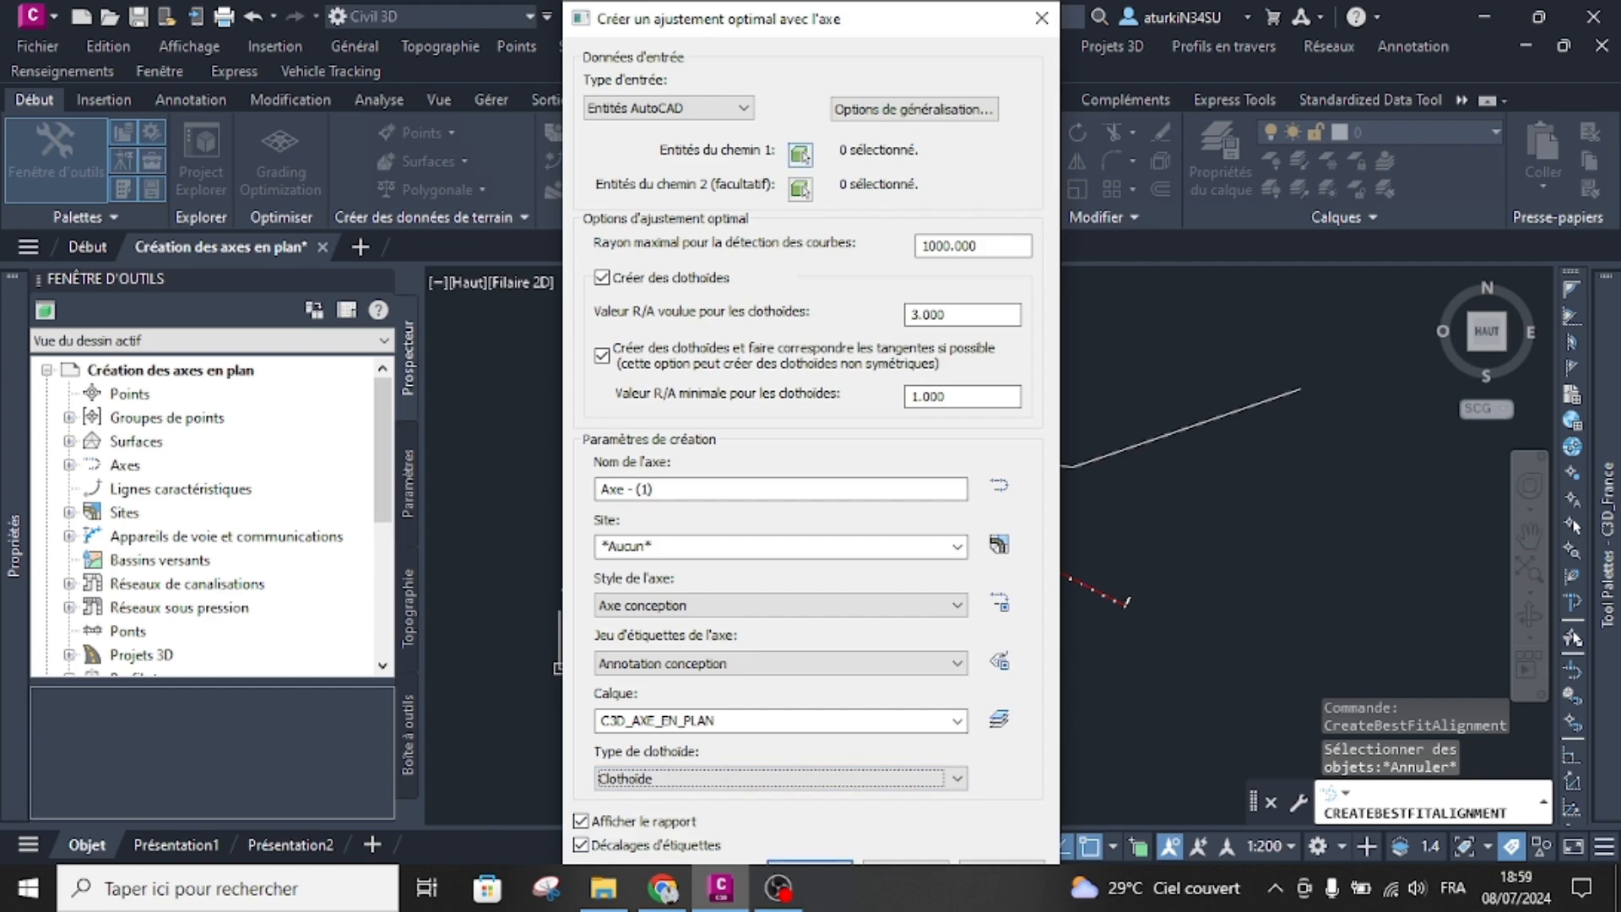
Step: Select the white polyline north of the green surface as the path 1 entity and create the best-fit alignment
click(801, 155)
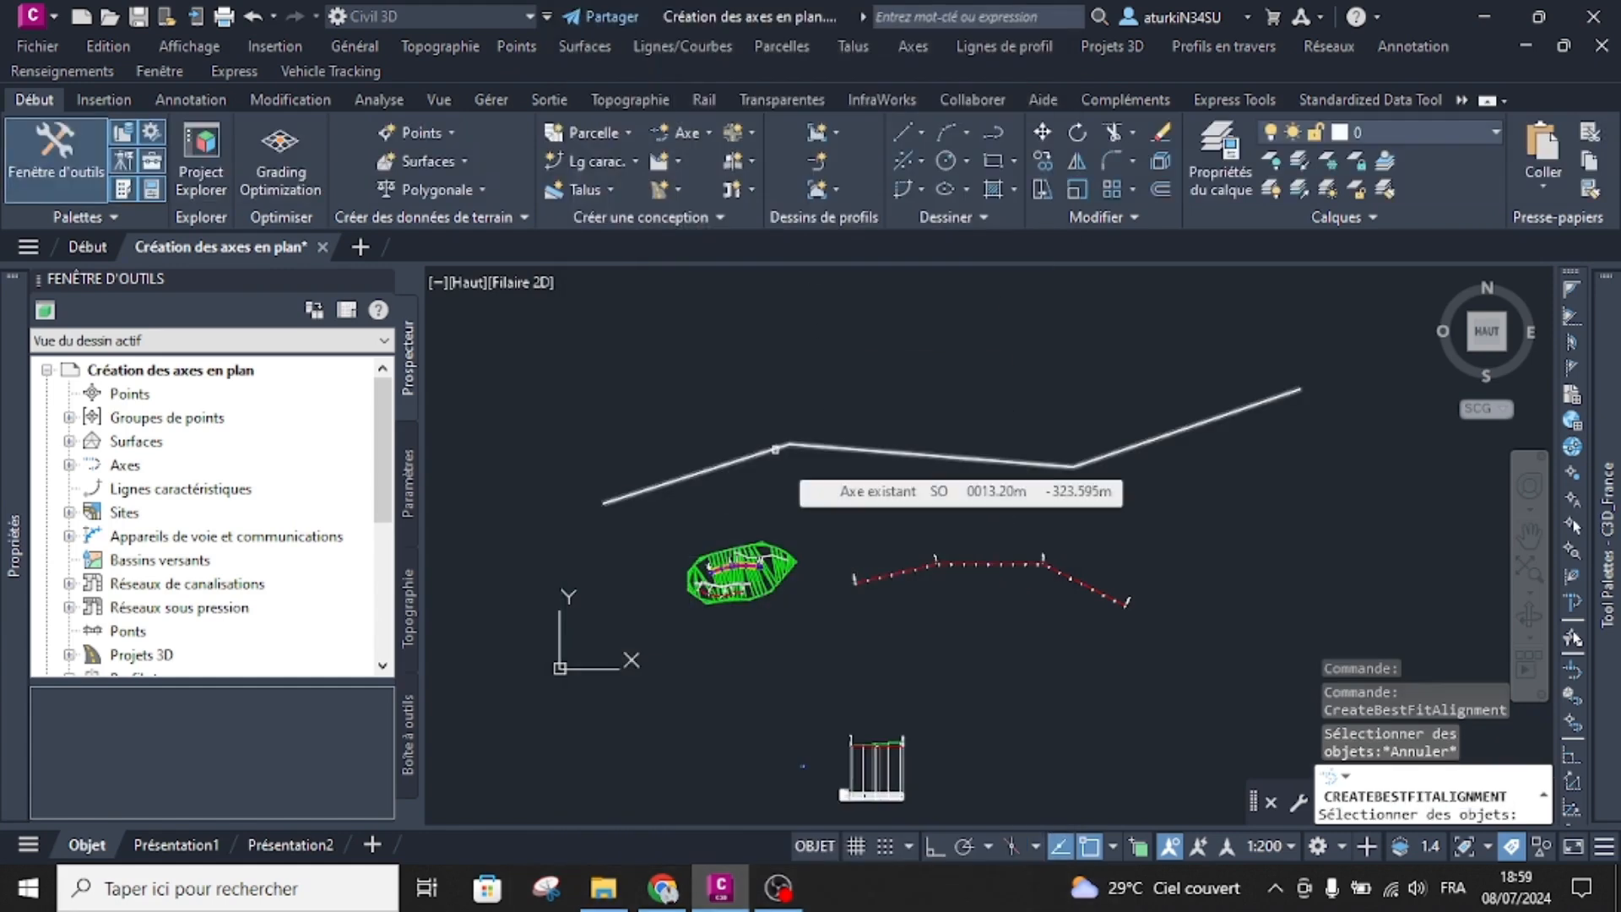
click(776, 450)
key(Return)
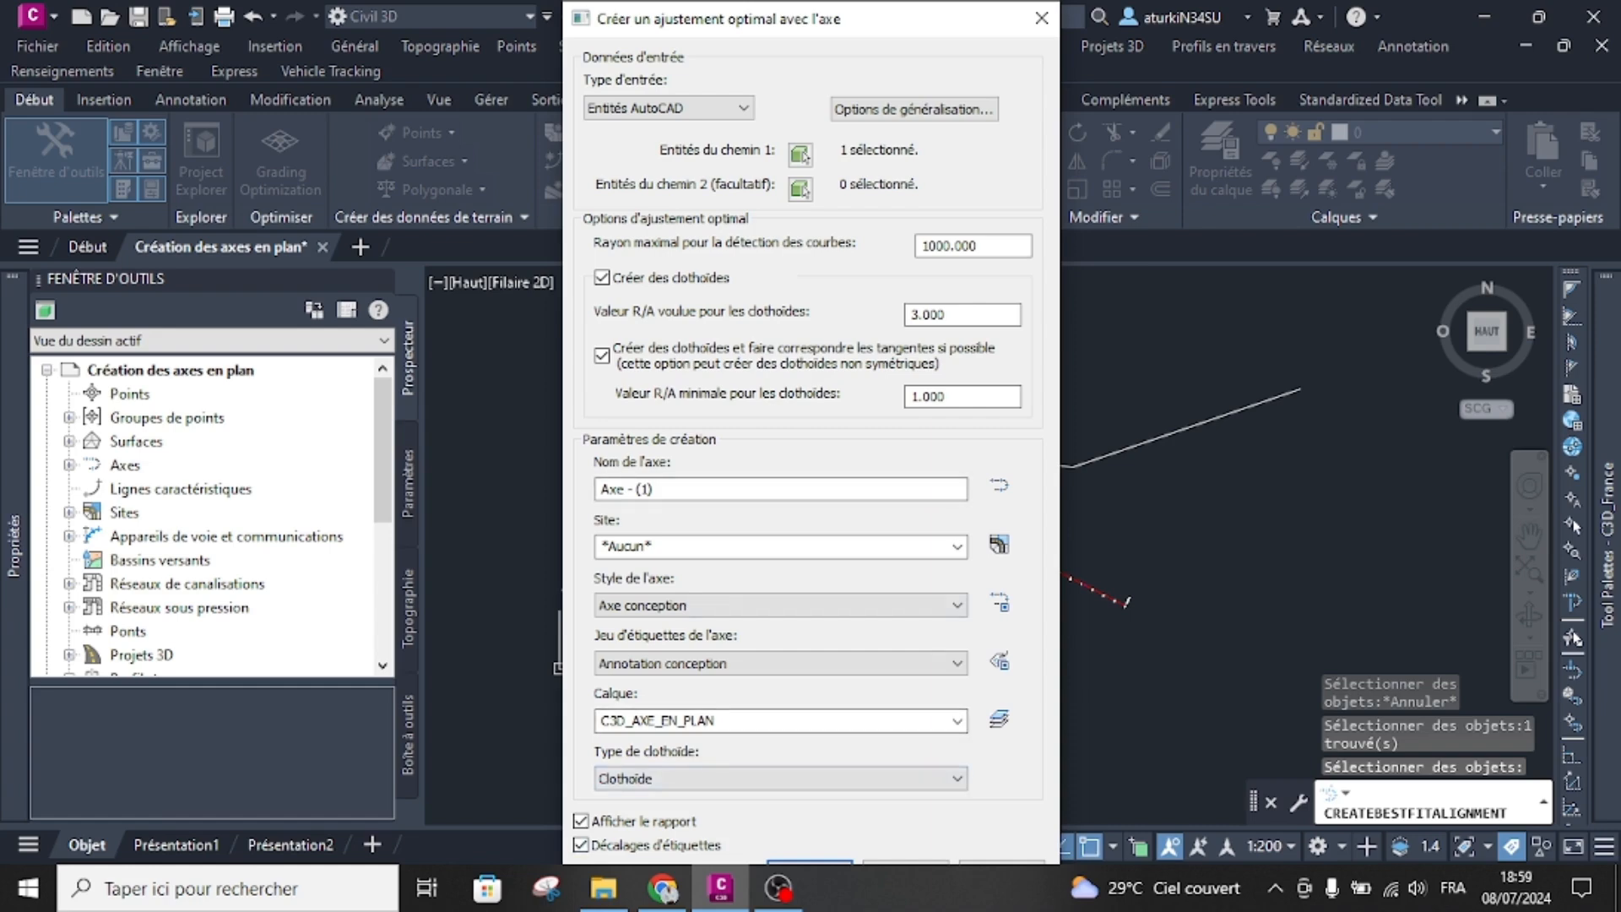
drag(798, 25, 800, 5)
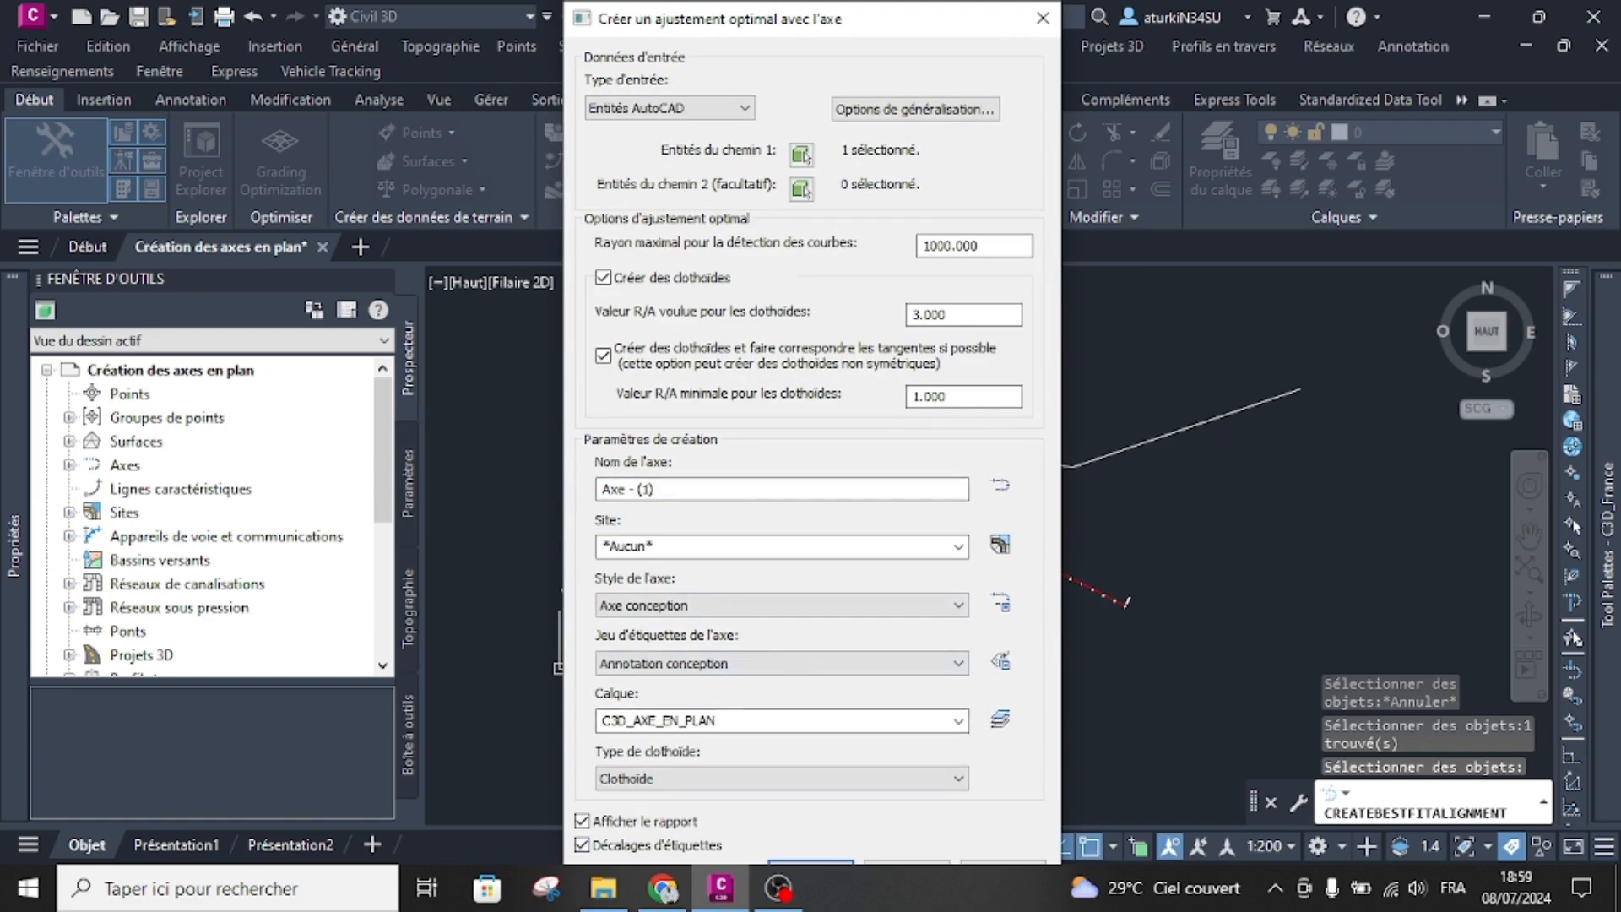
key(Return)
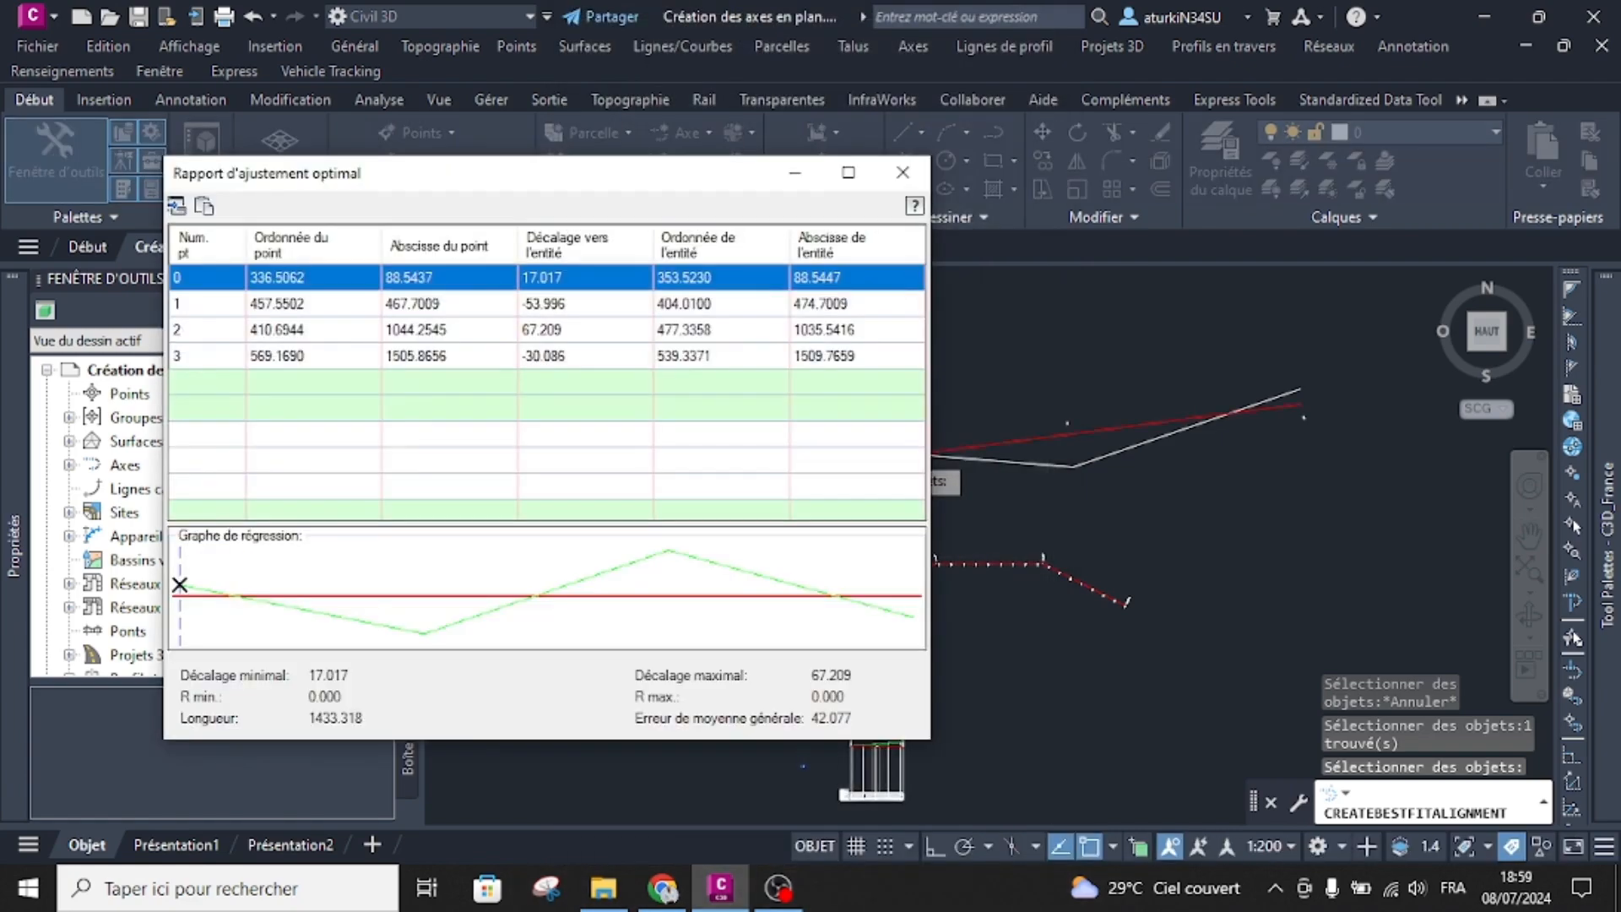
Step: Examine the best-fit report against the drawing, including the rows for points 1 and 2, and close the report
mouse_move(679, 172)
mouse_down()
mouse_move(547, 98)
mouse_move(455, 11)
mouse_move(668, 595)
mouse_up()
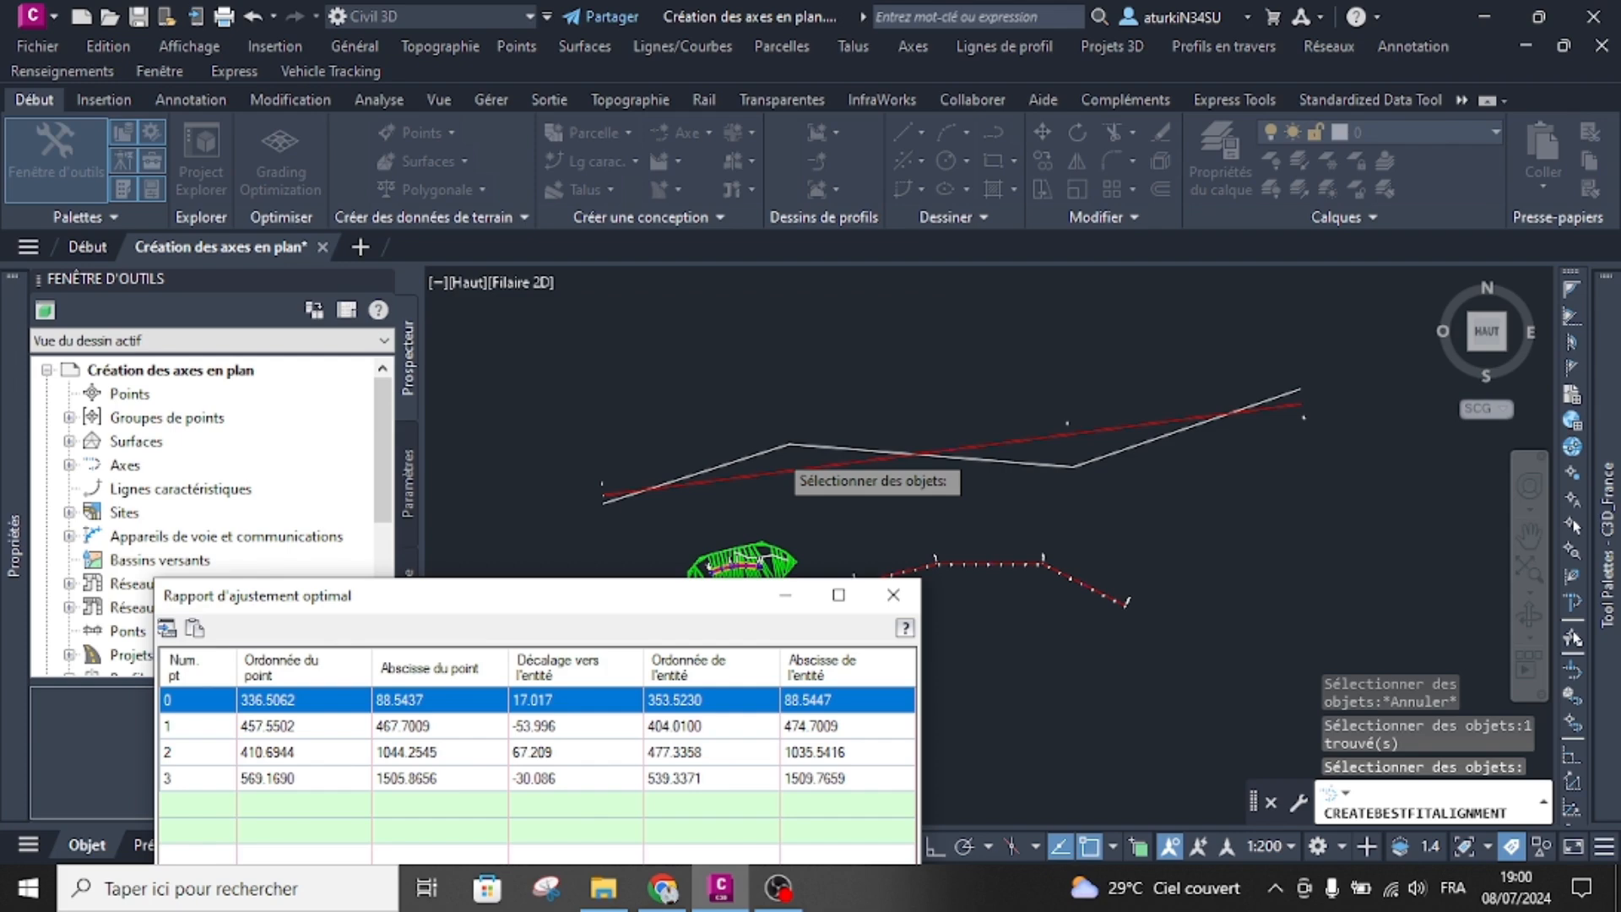
drag(572, 601, 462, 184)
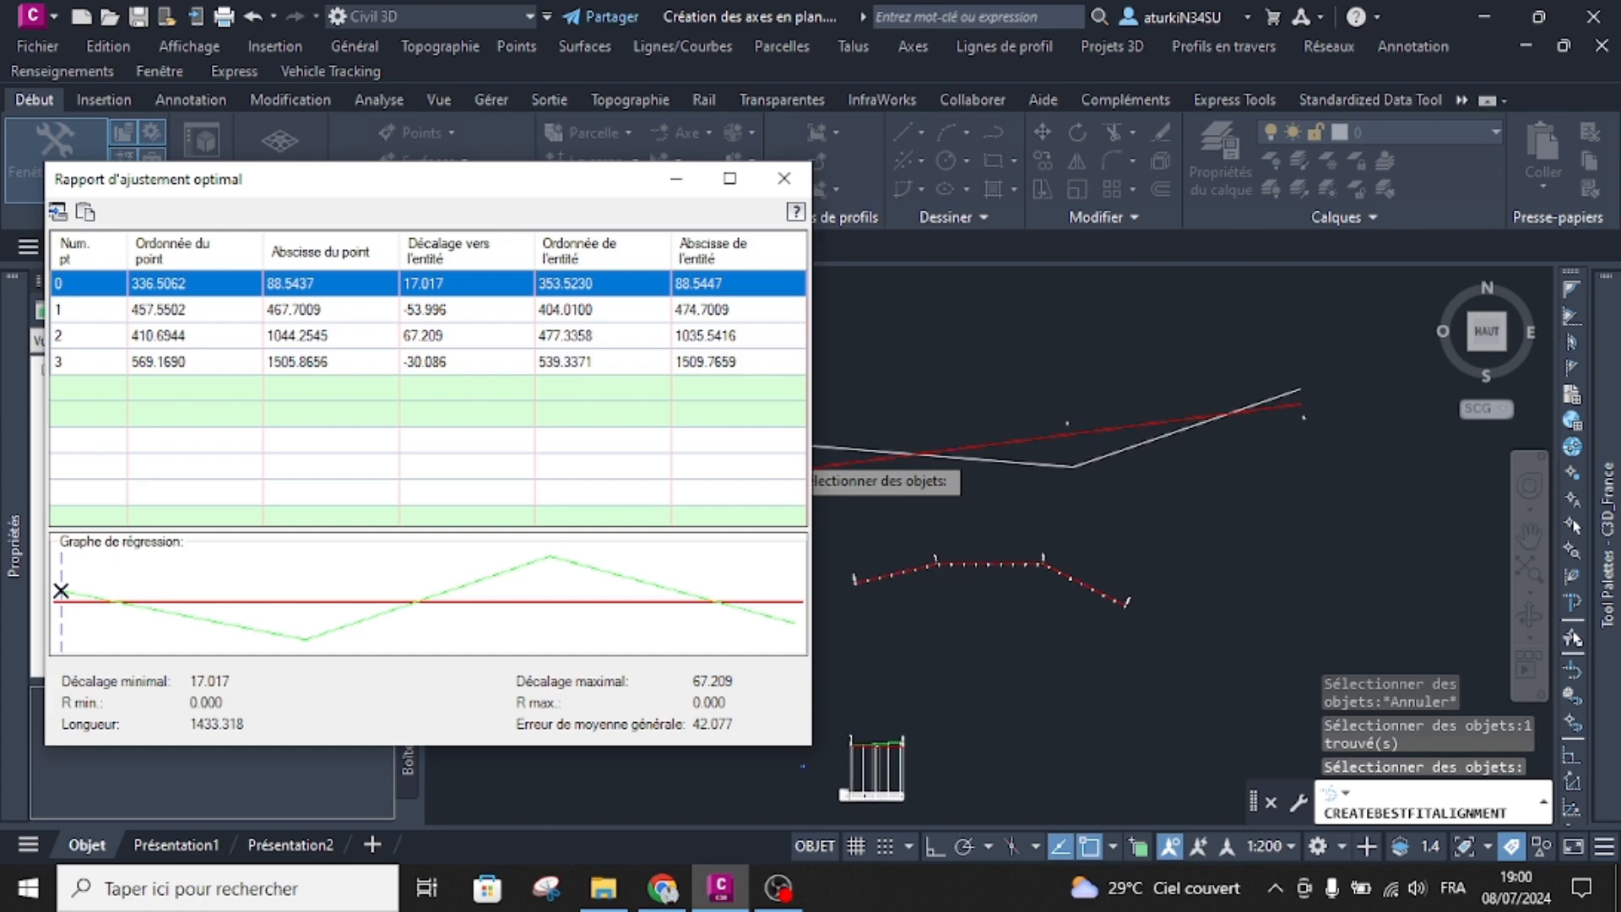
click(331, 310)
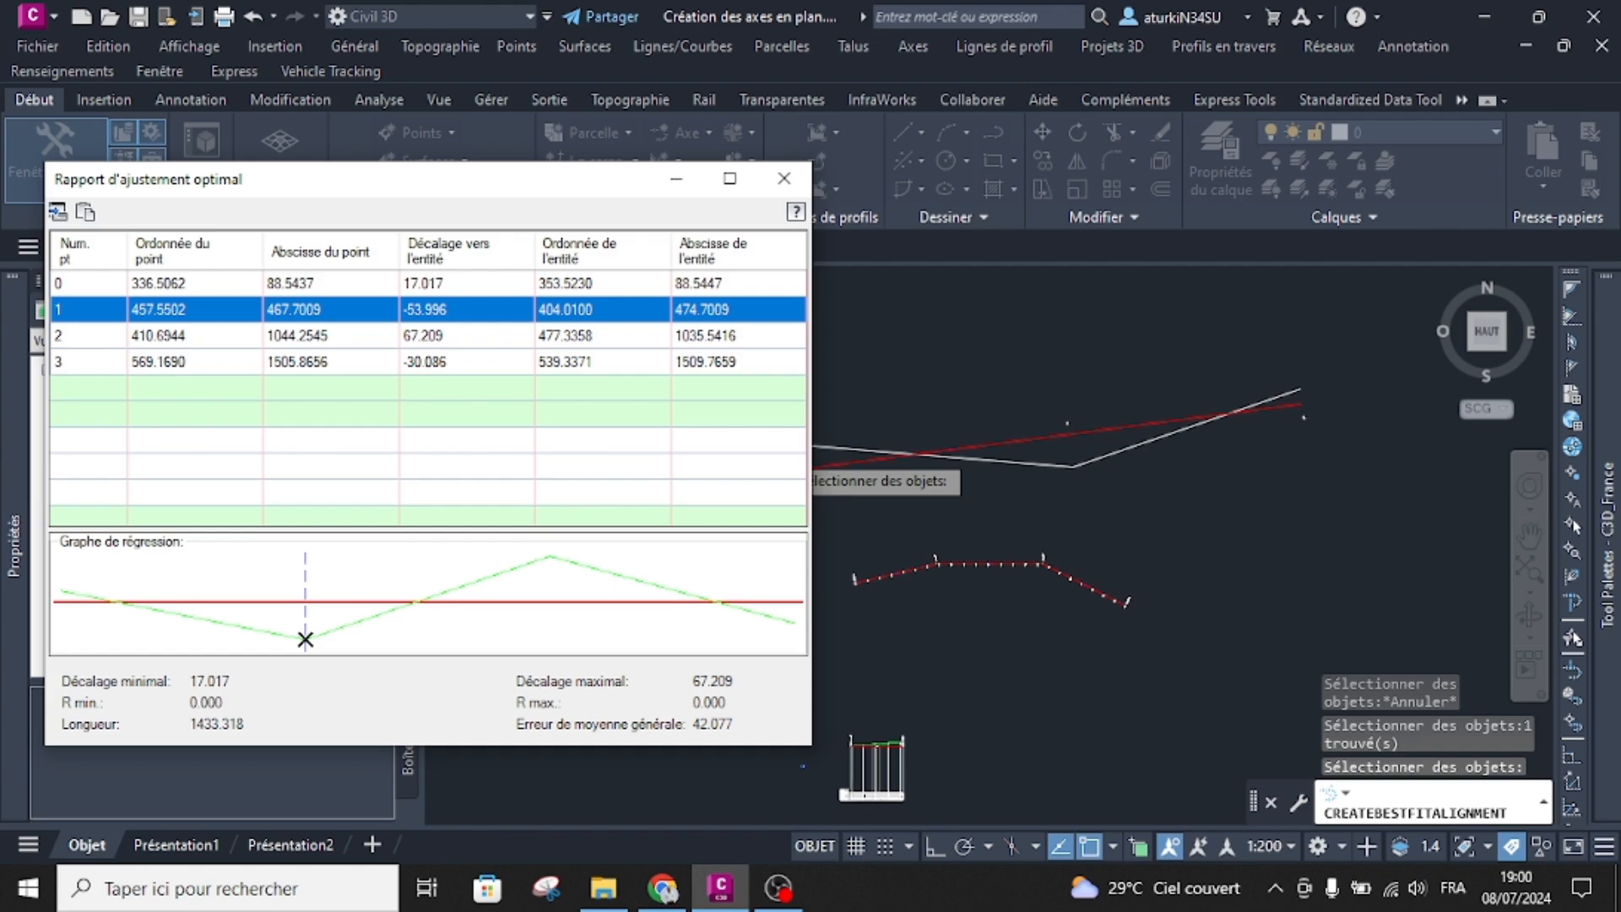
click(330, 336)
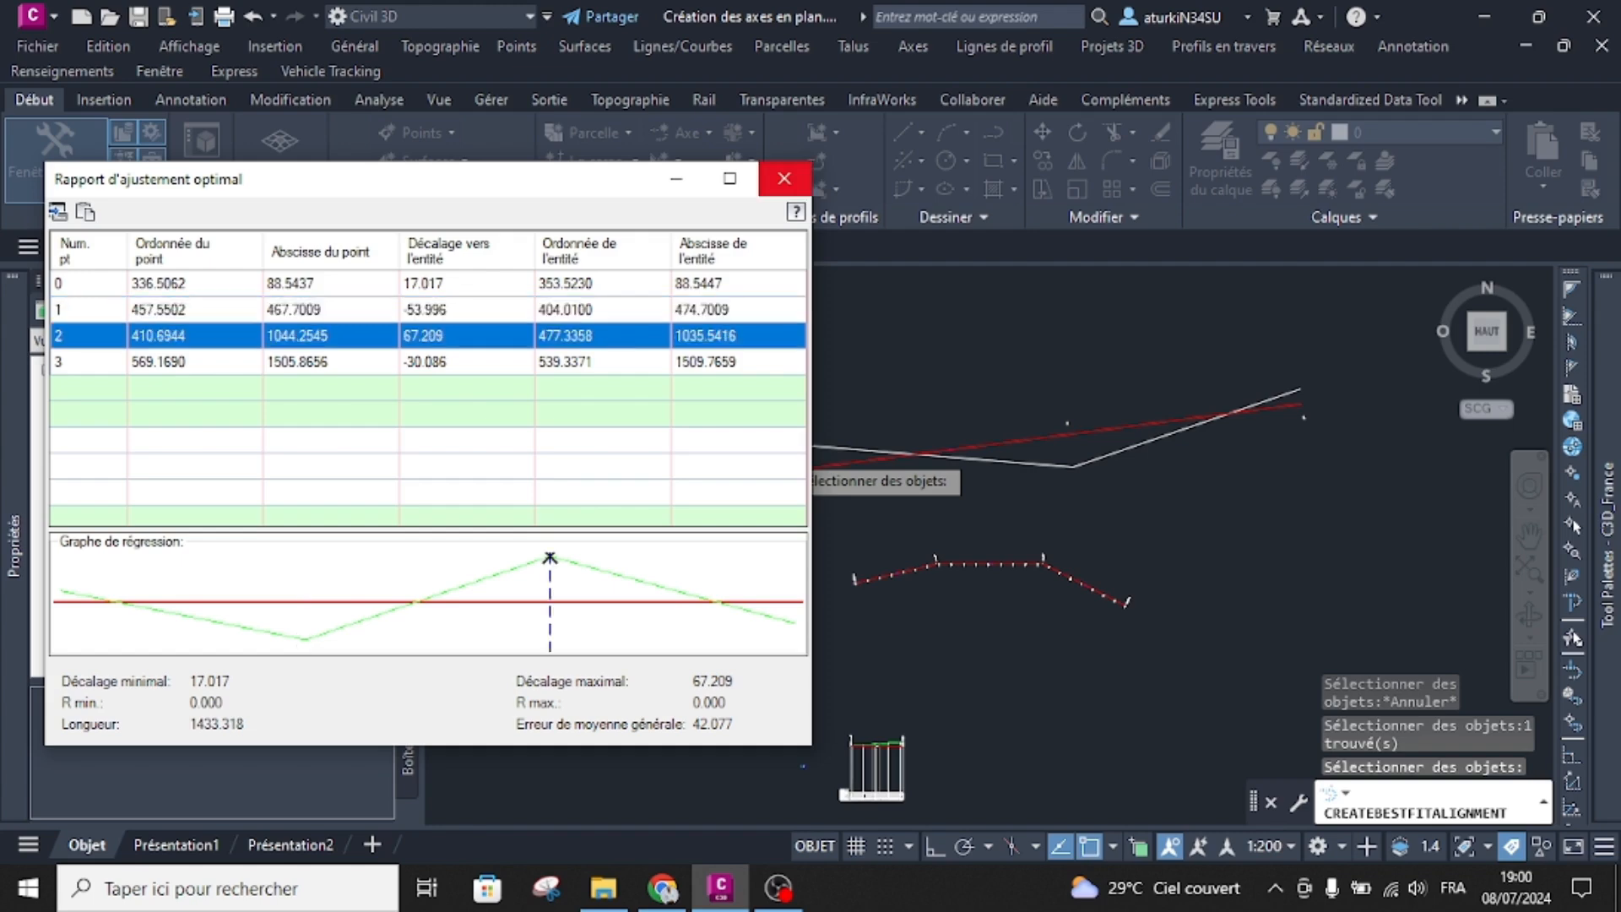
click(783, 178)
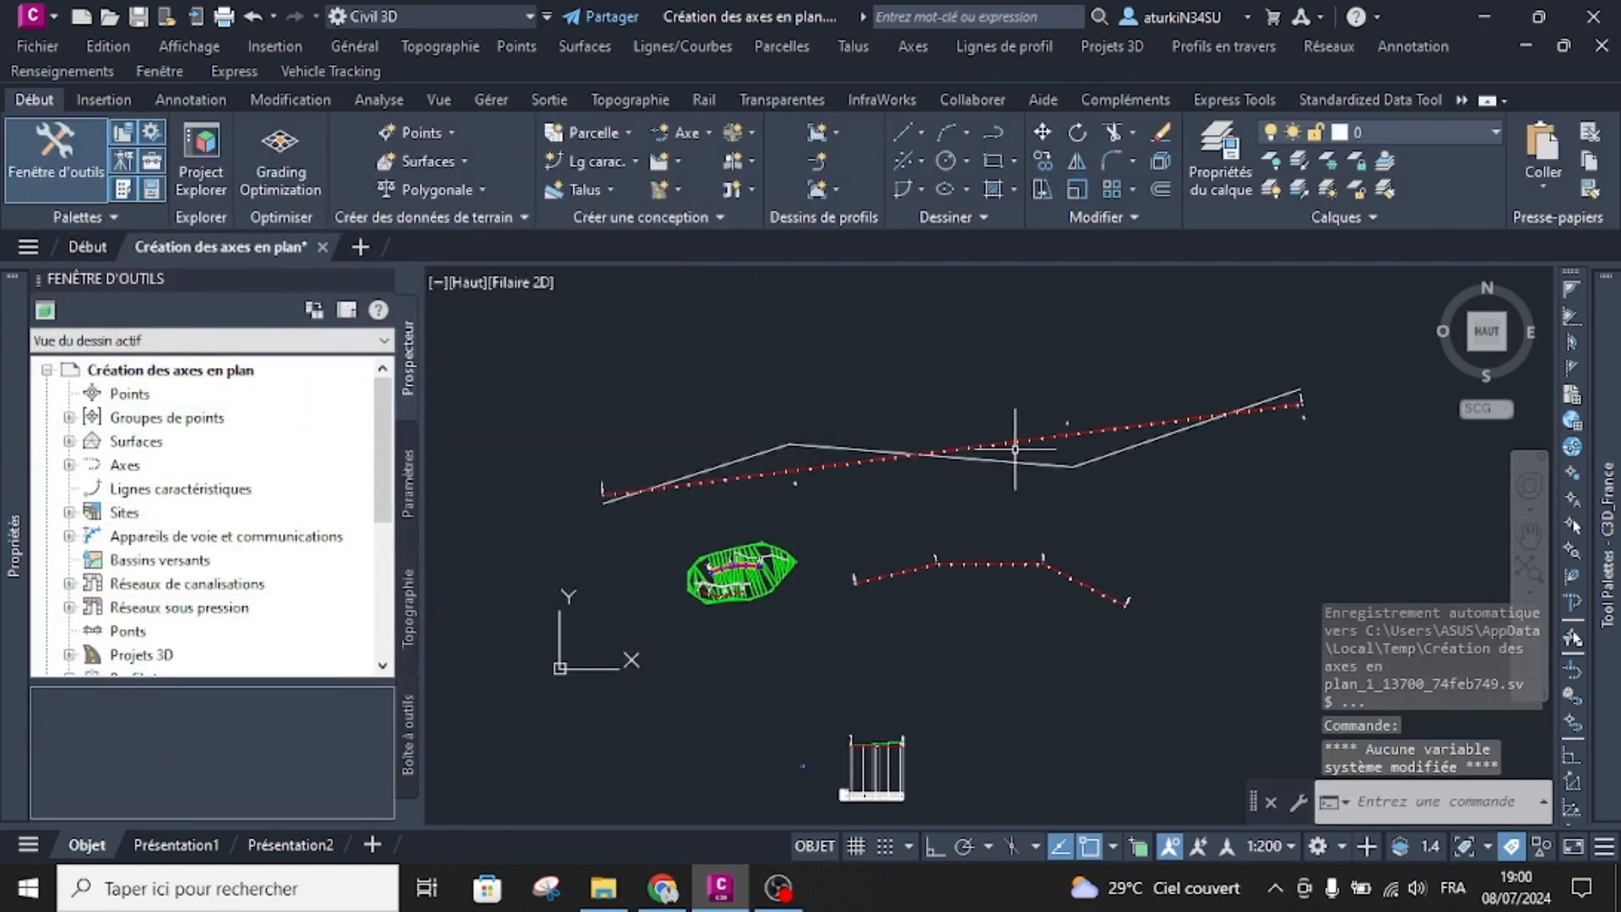
Step: Compare the best-fit alignment and its station labels with the source polyline near their western end
scroll(1068, 447, up, 4)
scroll(1069, 447, down, 4)
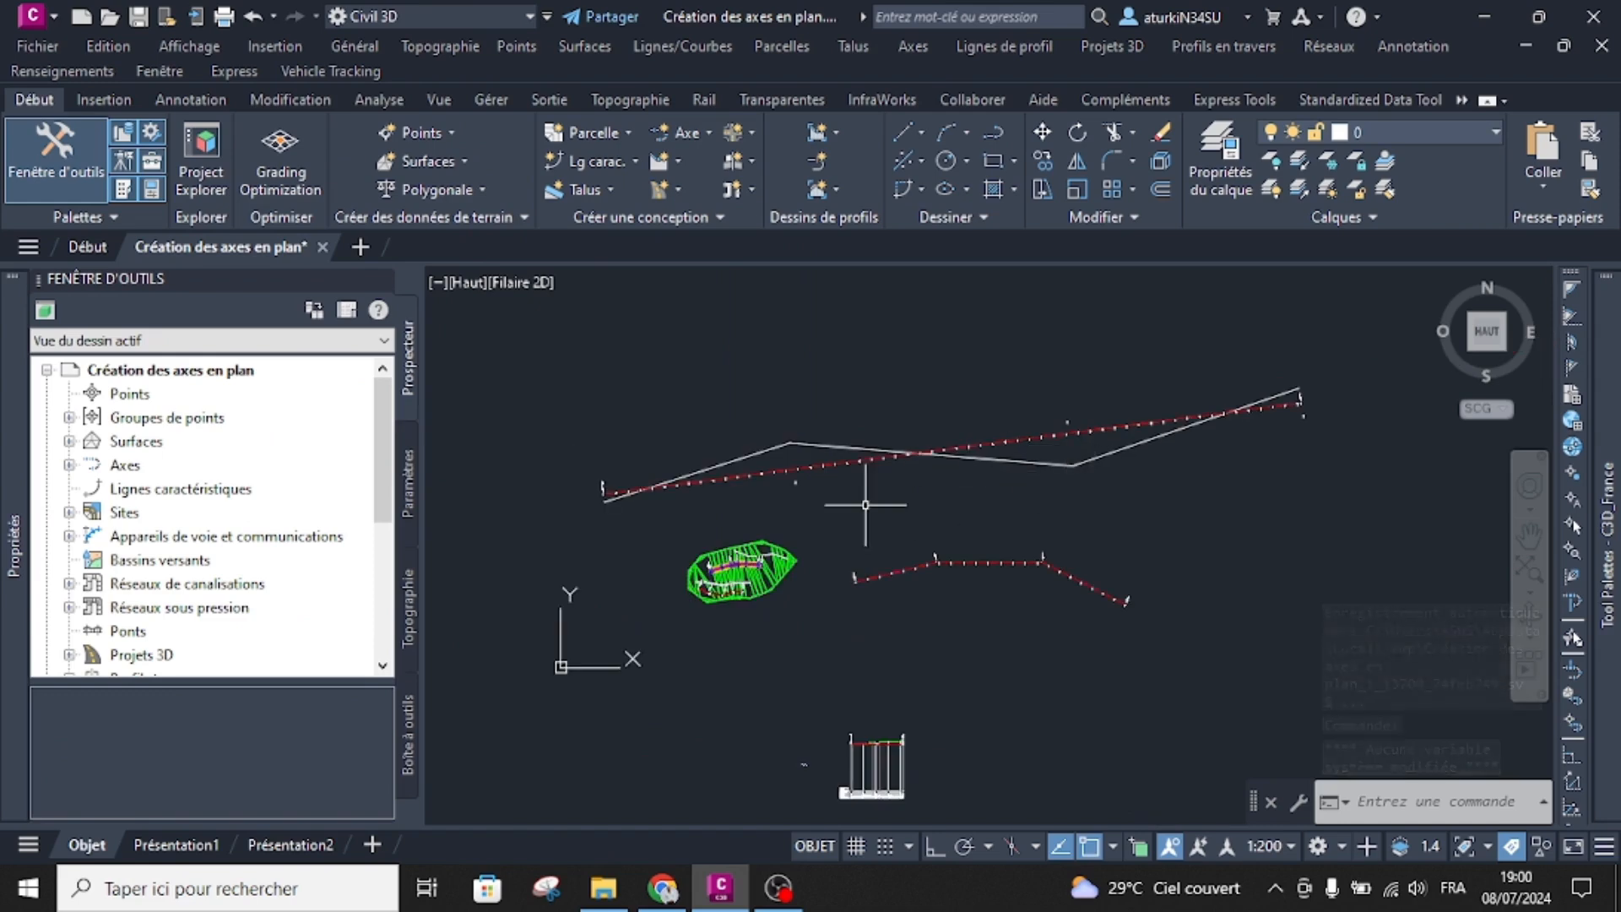
scroll(582, 489, up, 5)
scroll(591, 493, up, 4)
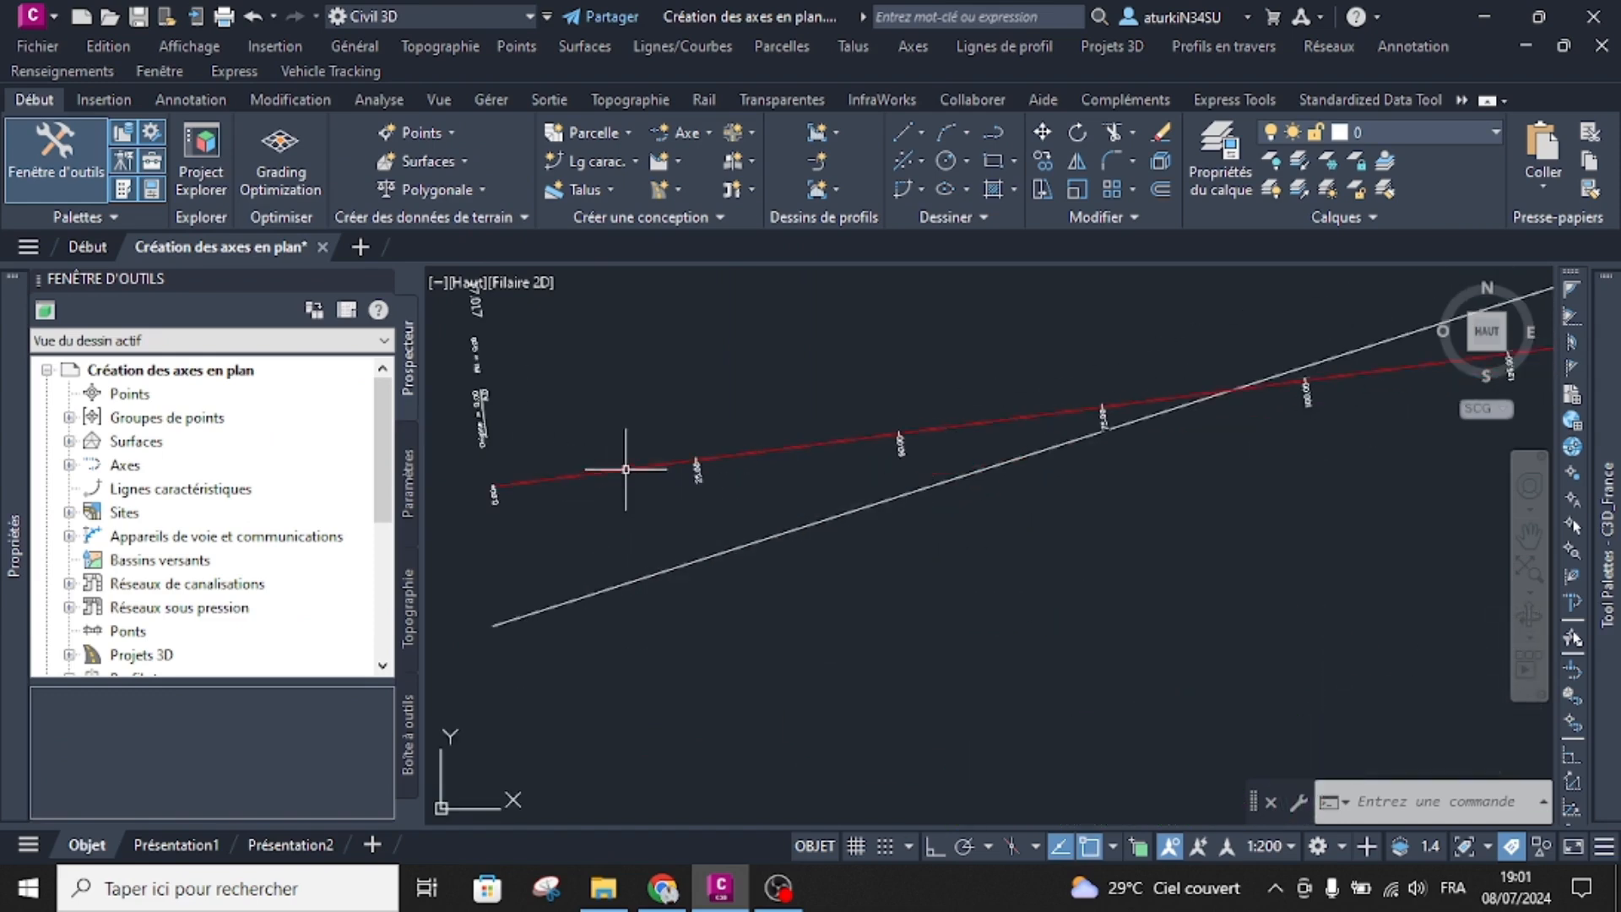
scroll(625, 472, down, 4)
scroll(878, 481, down, 4)
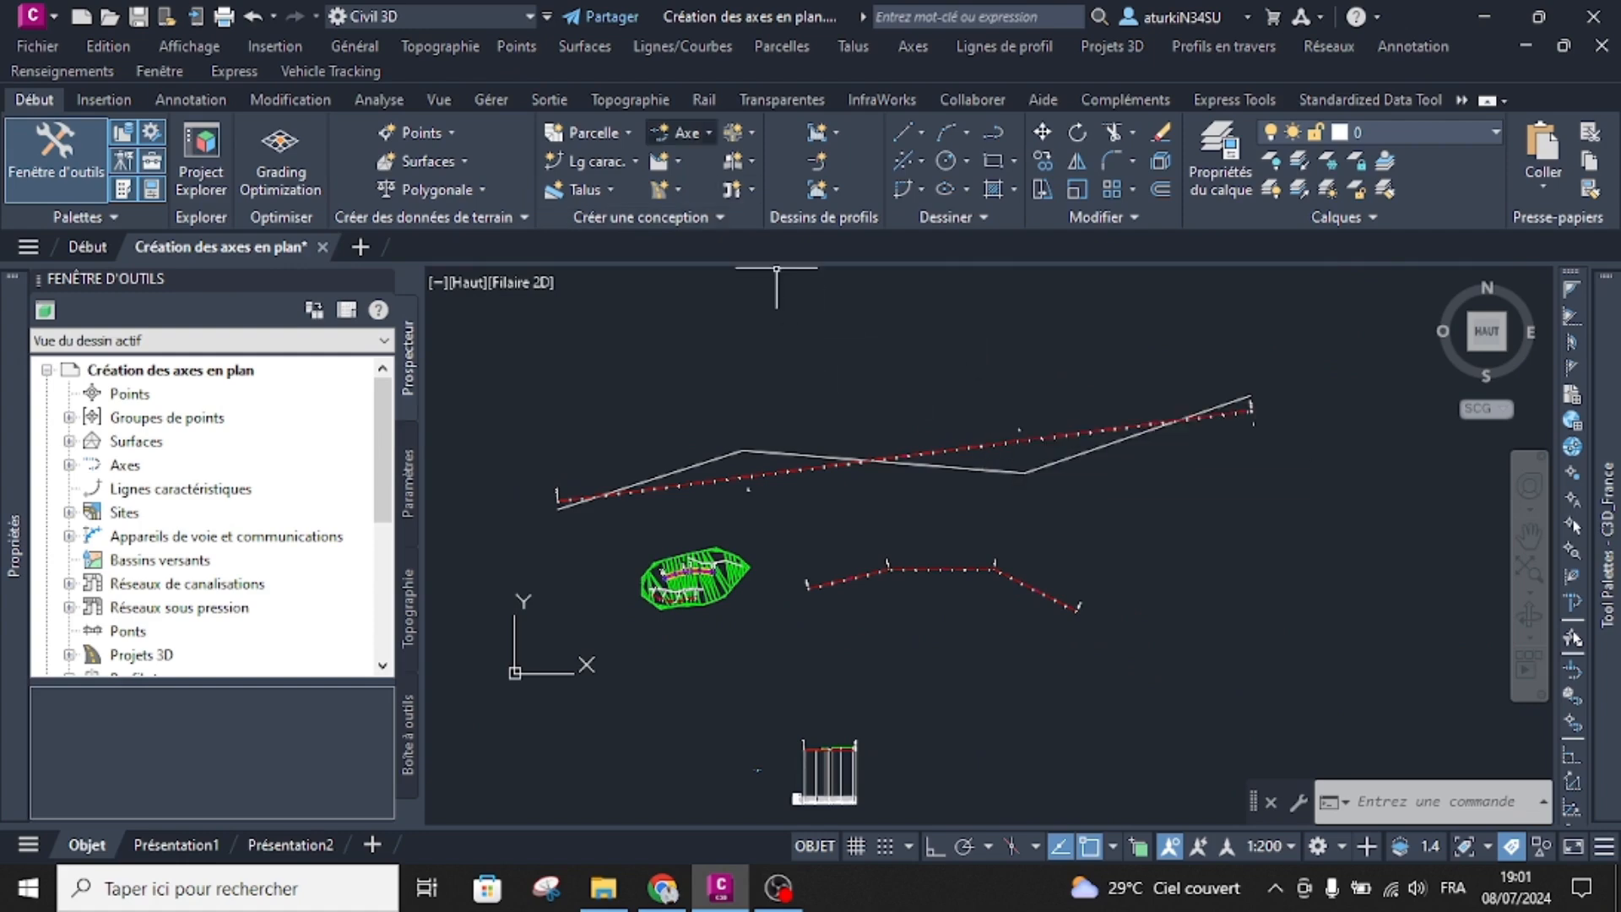
click(685, 133)
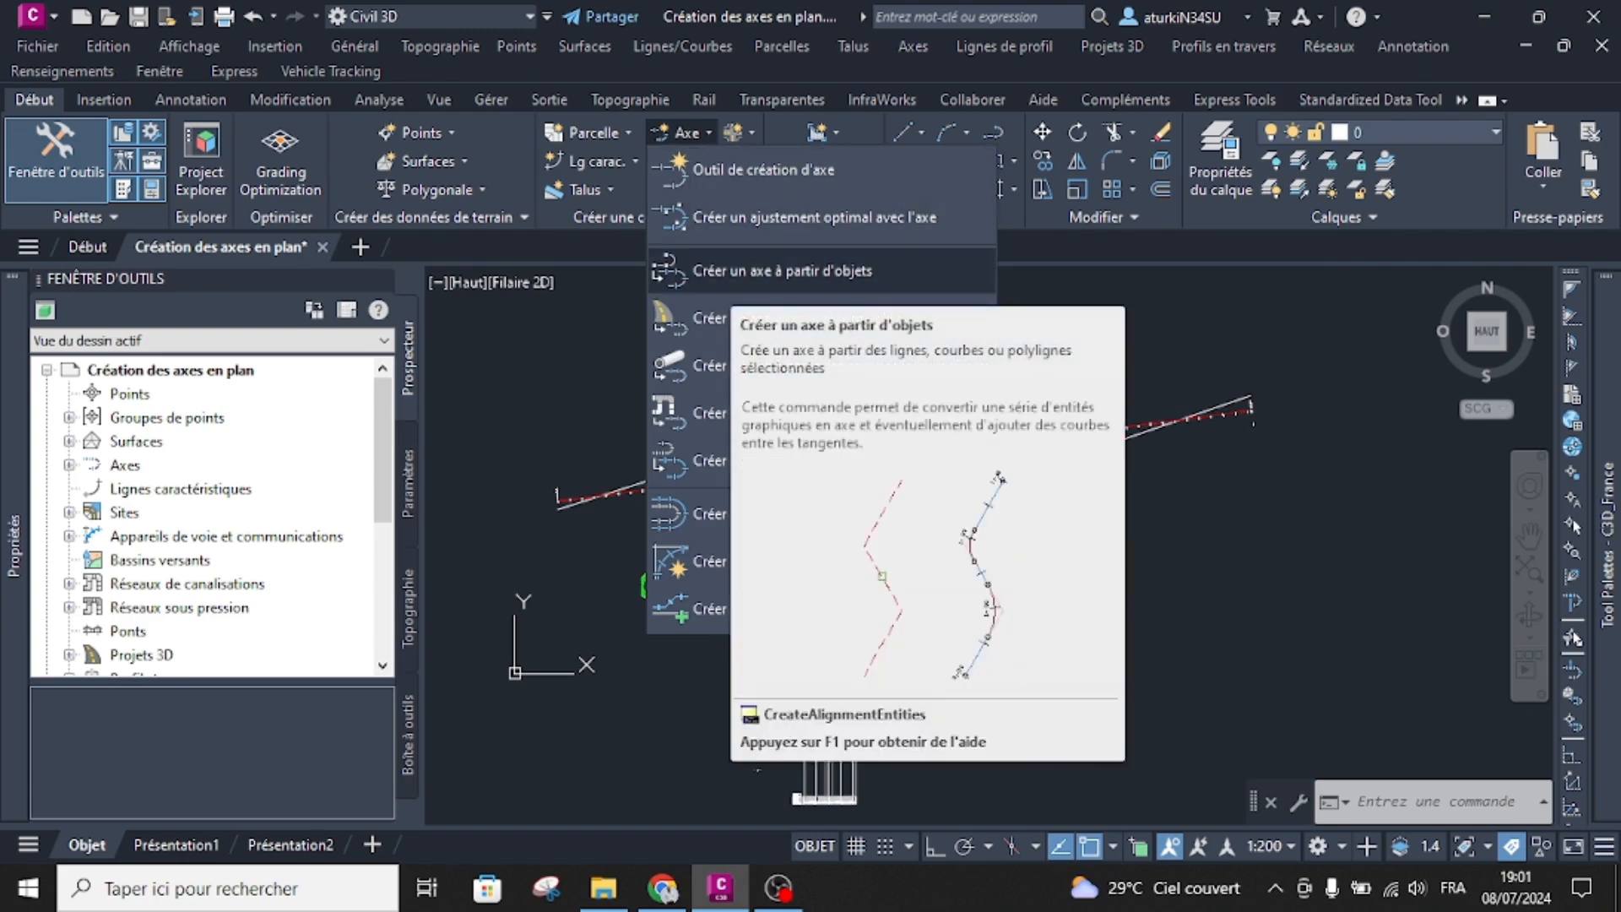
click(747, 271)
scroll(754, 526, up, 5)
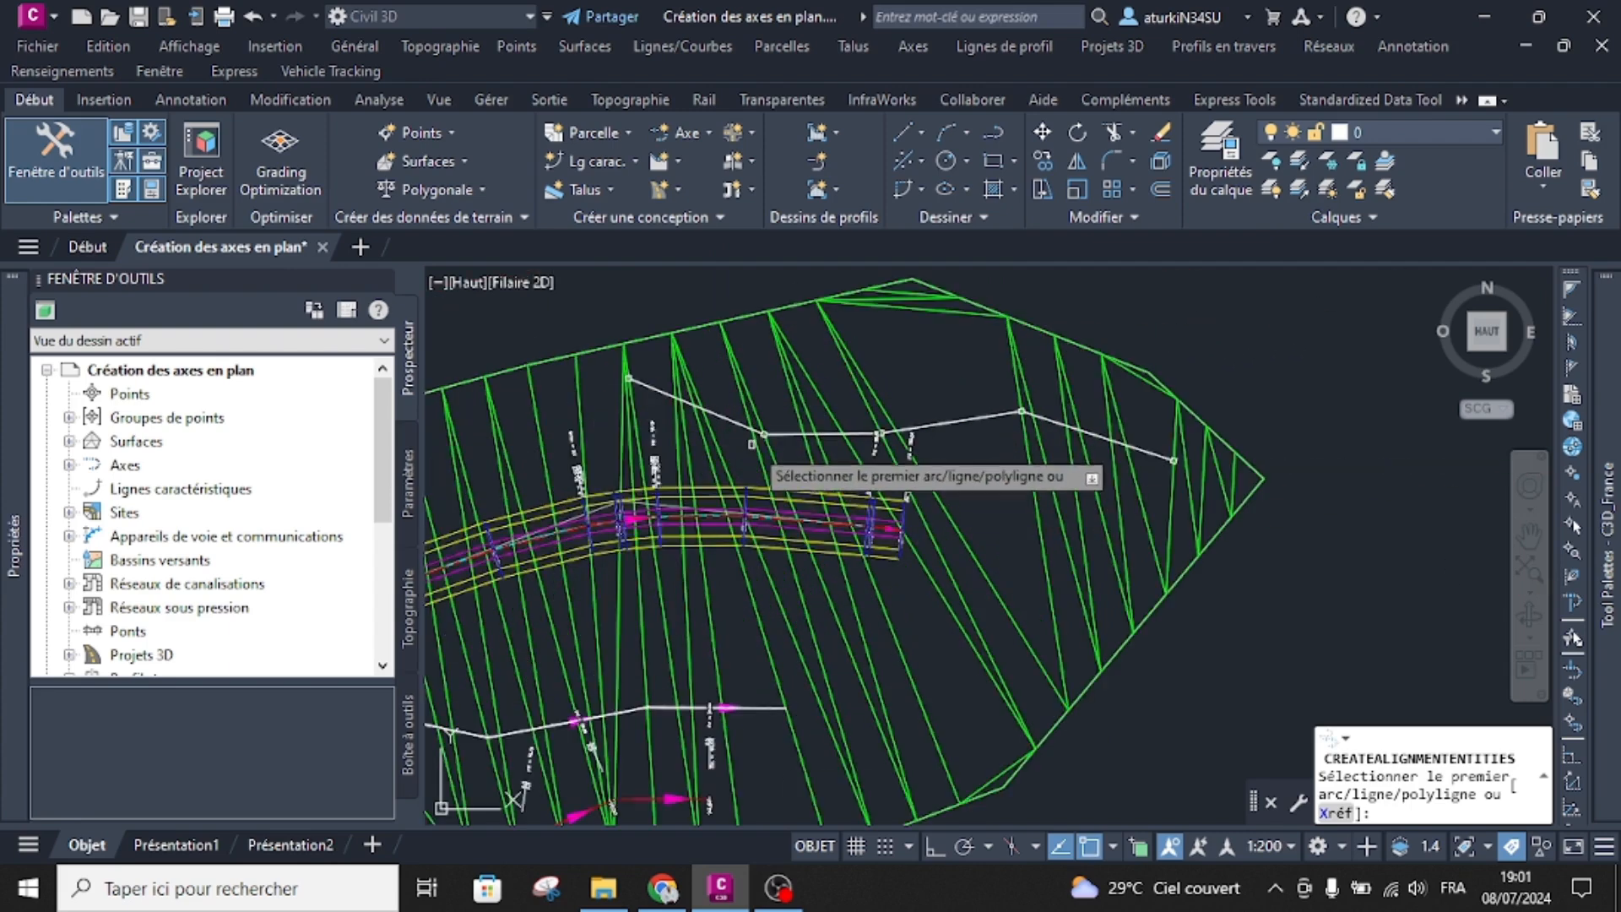
scroll(743, 608, down, 3)
middle_drag(712, 555, 758, 500)
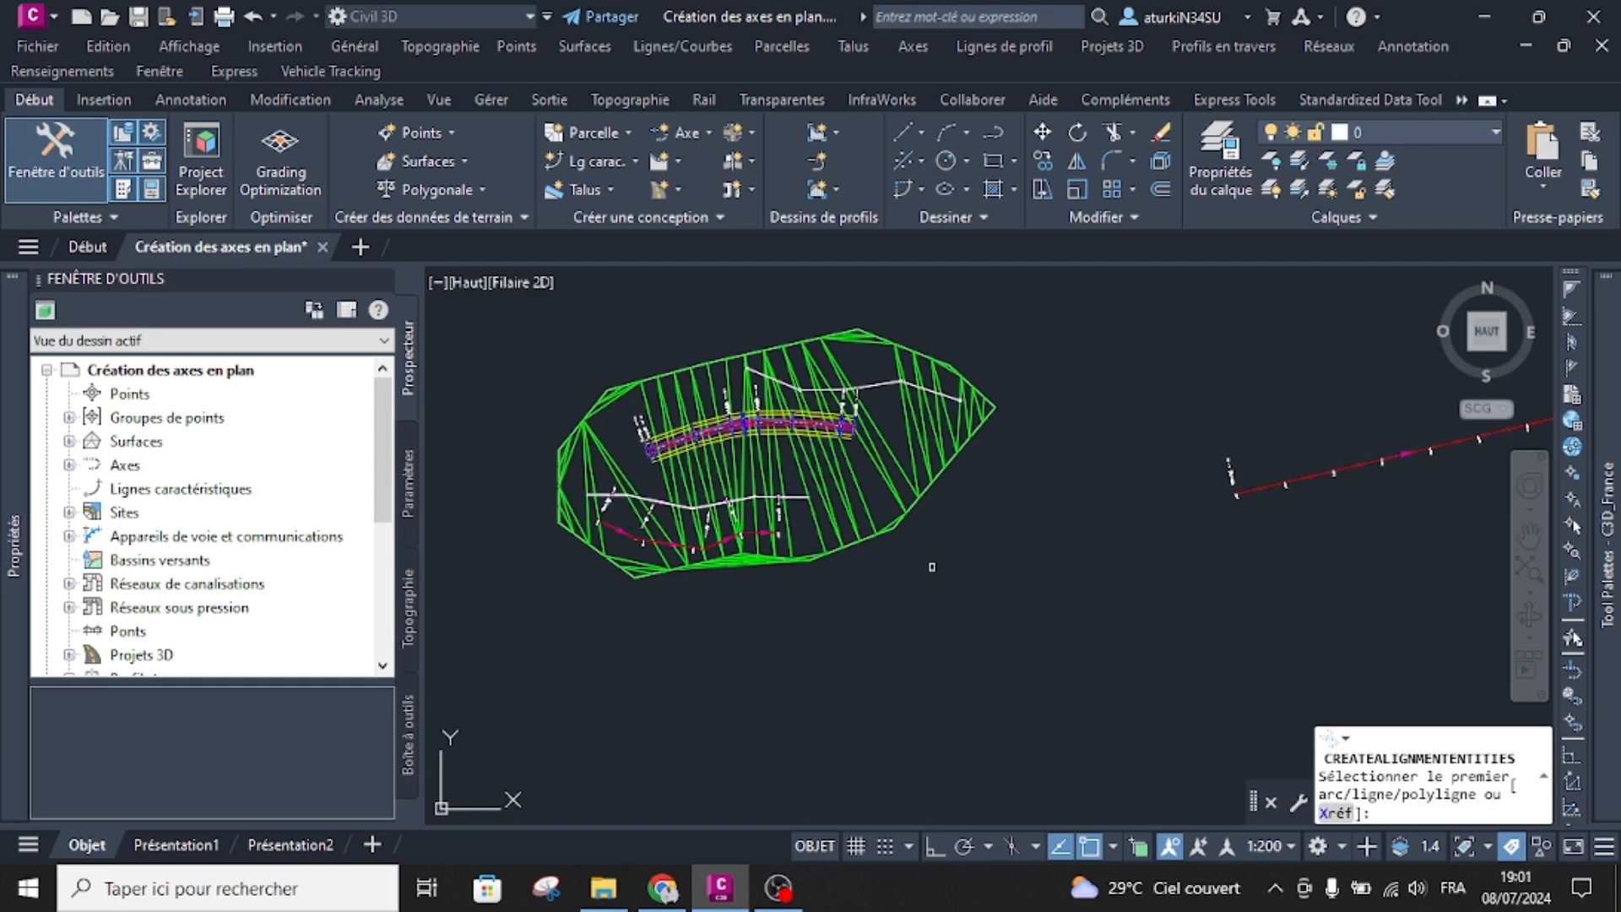
scroll(694, 483, up, 2)
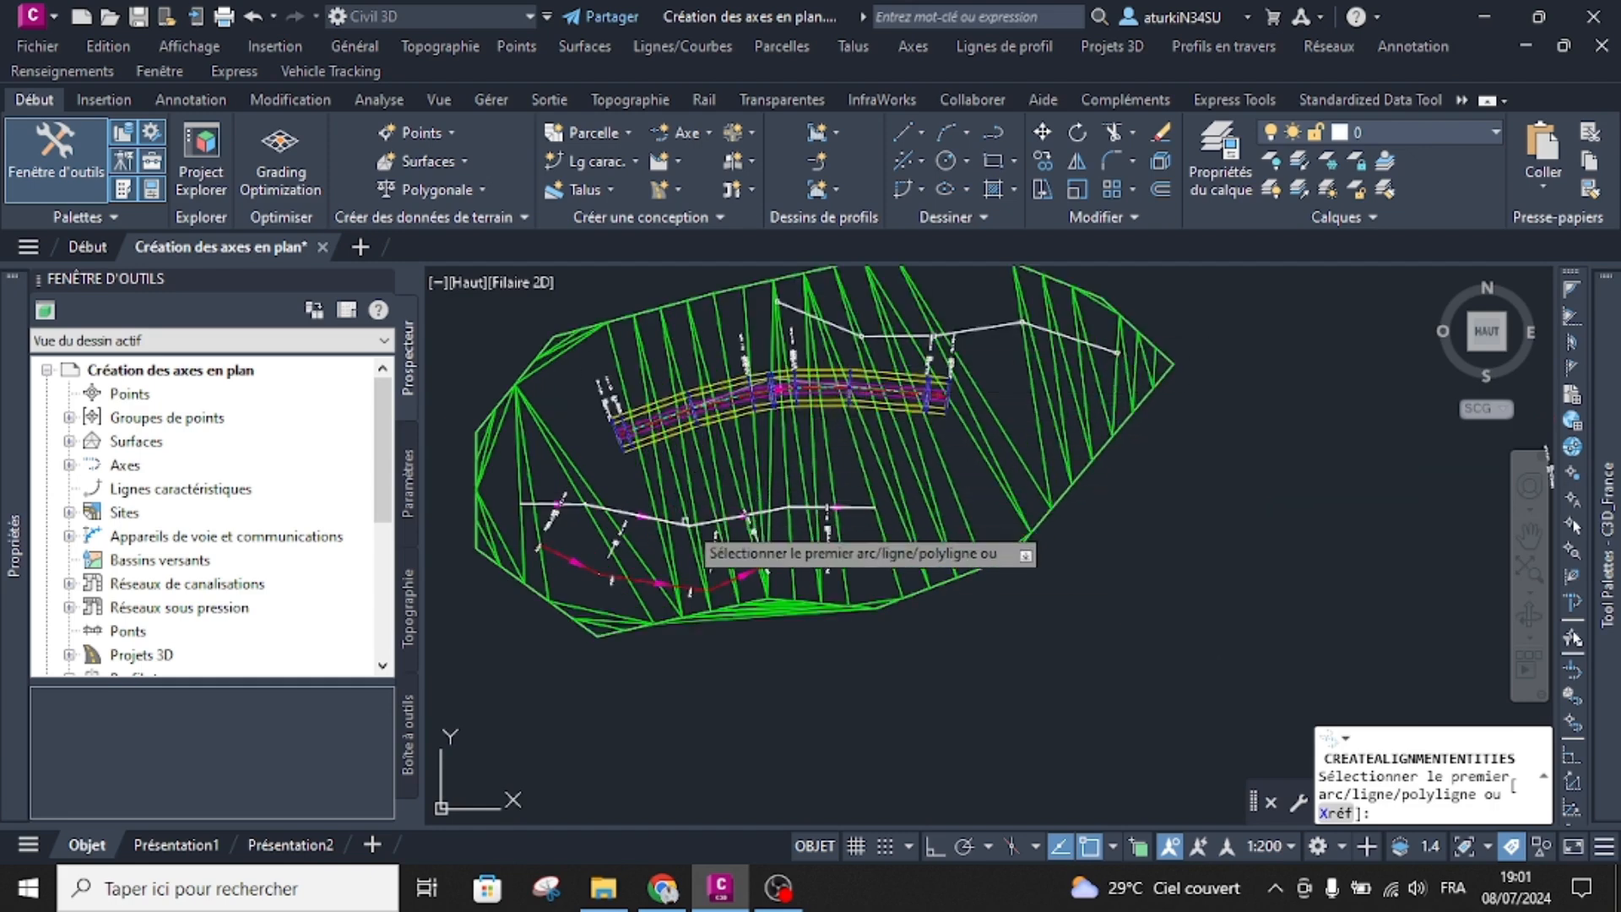
scroll(686, 521, up, 4)
scroll(686, 521, down, 4)
middle_drag(723, 446, 748, 504)
key(Escape)
Step: Draw a three-segment polyline on the green surface just south of the corridor, with a last segment about 41 m long
text(pl)
key(Return)
scroll(722, 547, up, 4)
click(744, 530)
click(1061, 493)
middle_drag(1160, 502, 719, 524)
click(1011, 550)
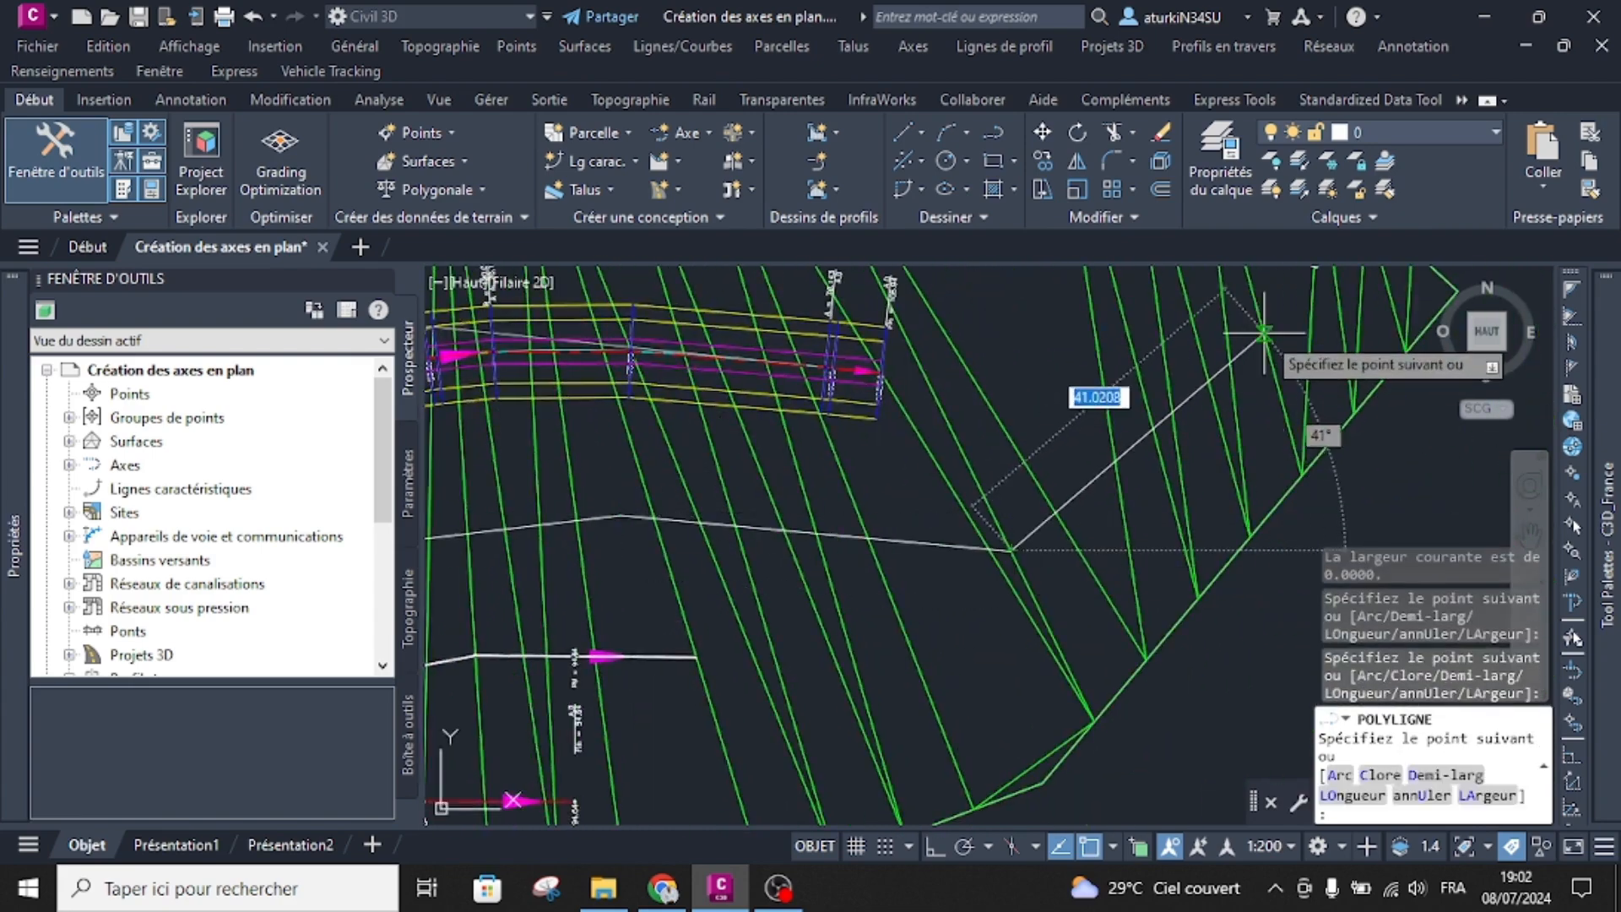
click(1263, 335)
scroll(1168, 405, down, 2)
key(Escape)
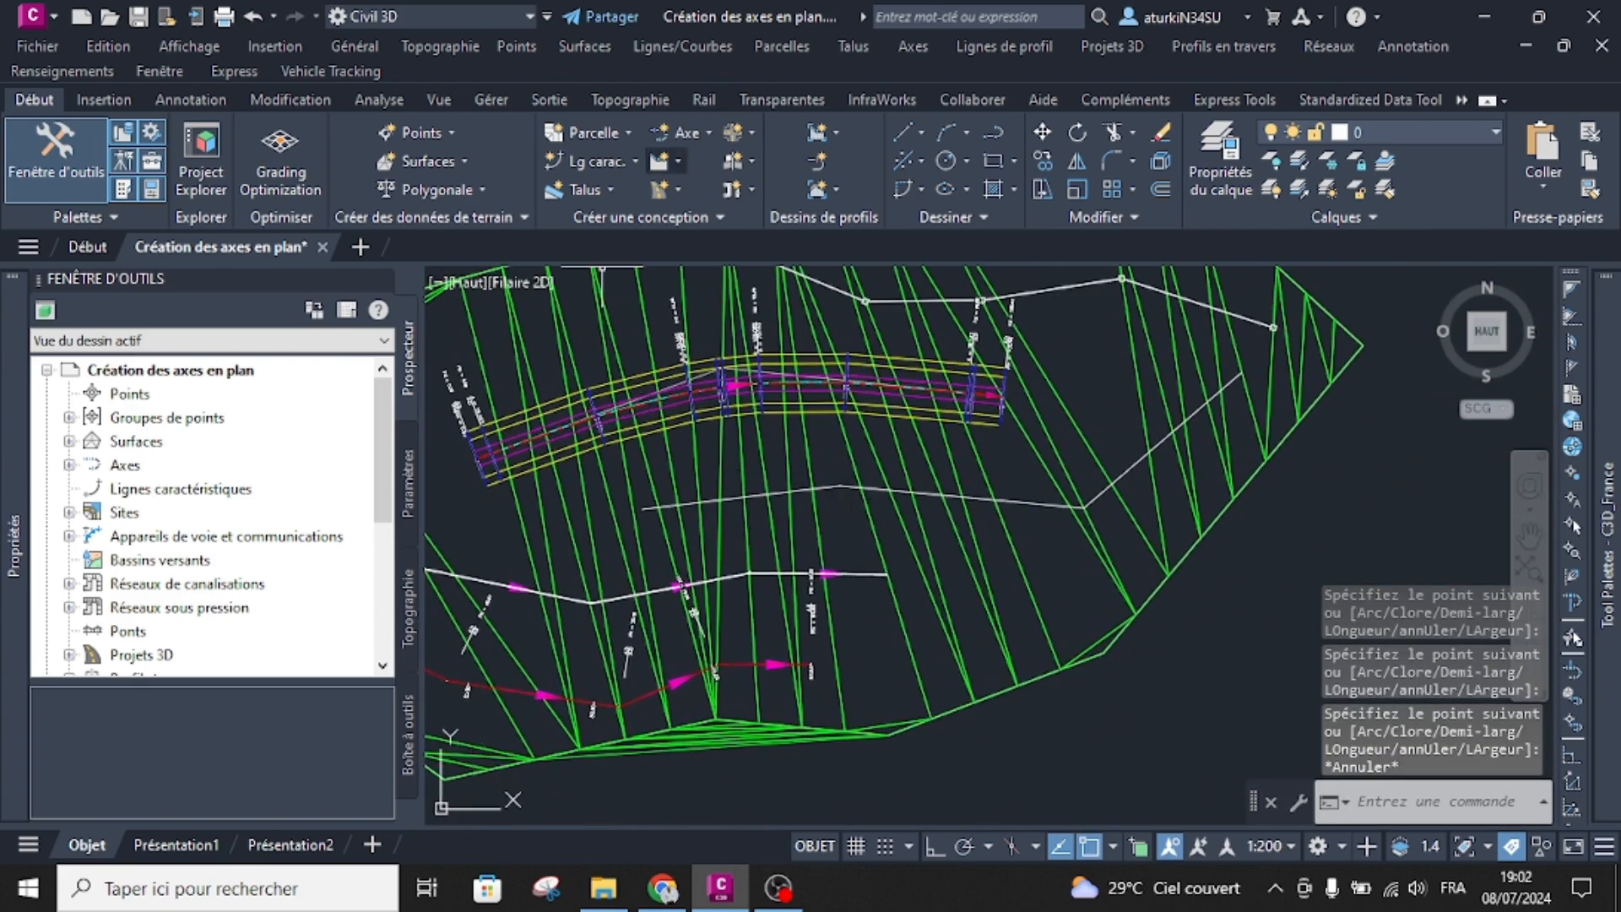
Step: Start creating an alignment from objects with the new three-segment polyline and accept its eastward direction
click(682, 132)
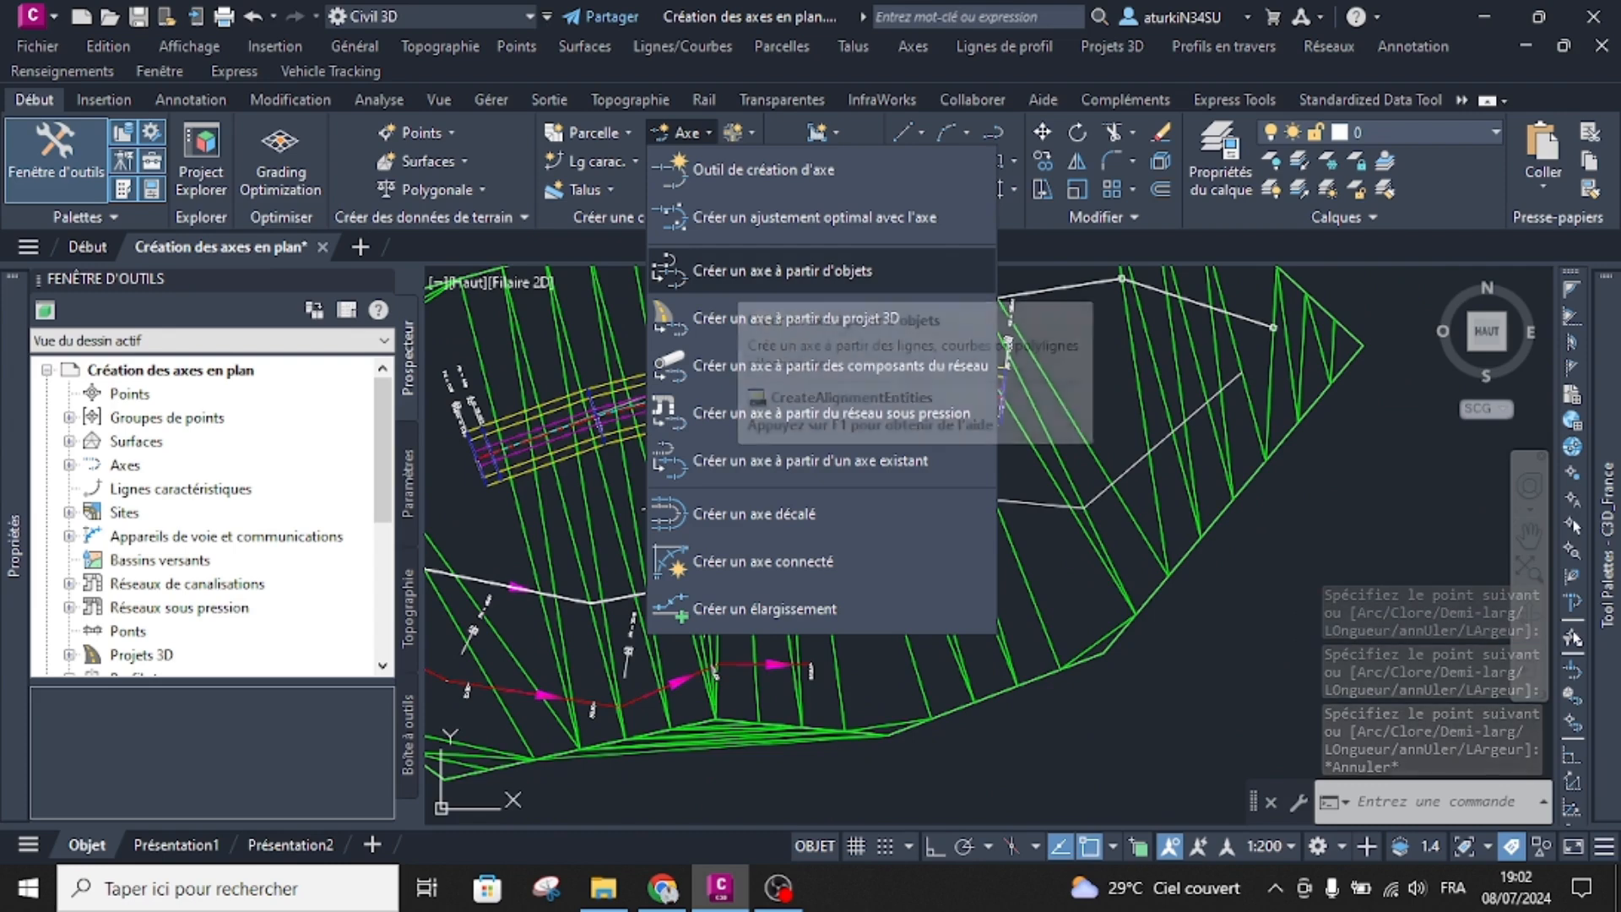
click(760, 270)
click(831, 498)
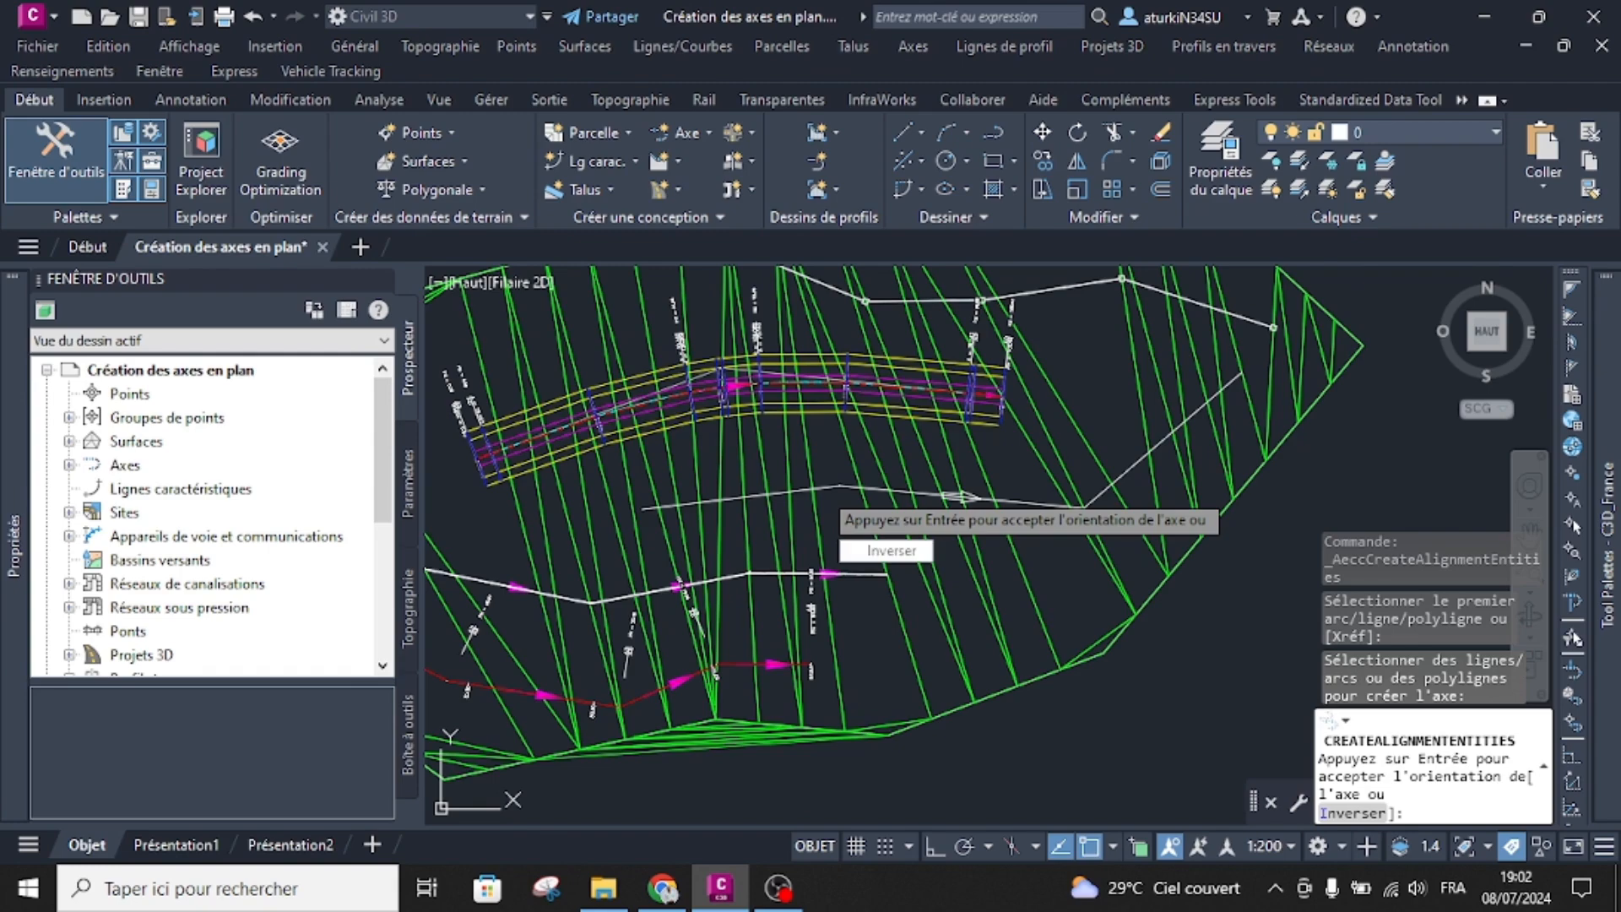
key(Return)
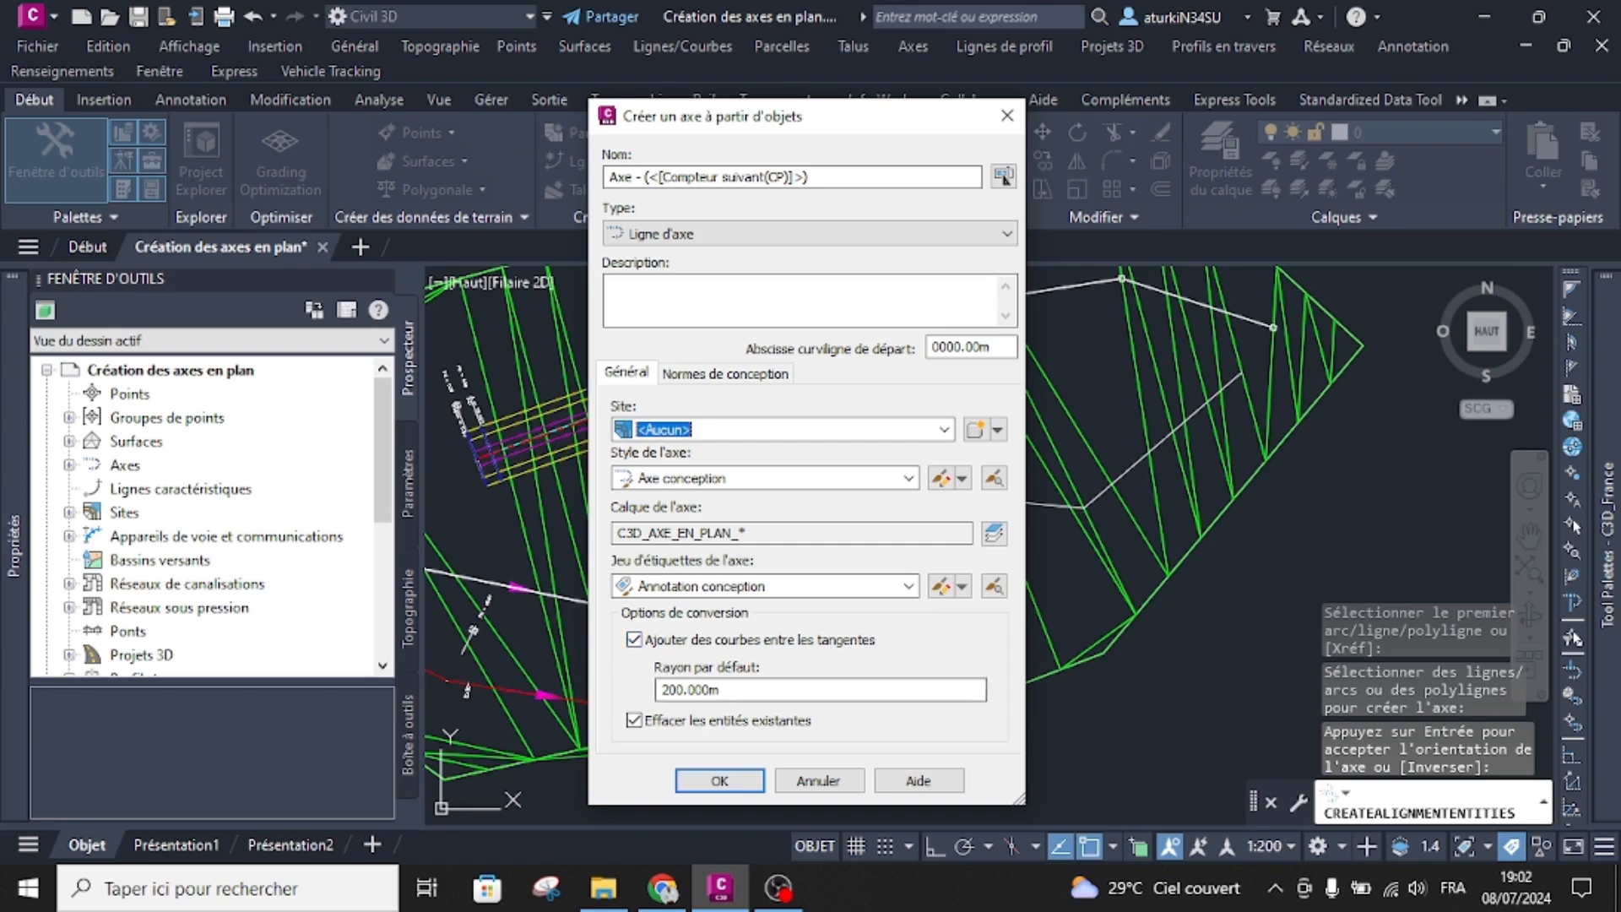
Step: Turn off adding curves between tangents and erasing existing entities, check the design standards, and create the alignment
click(634, 639)
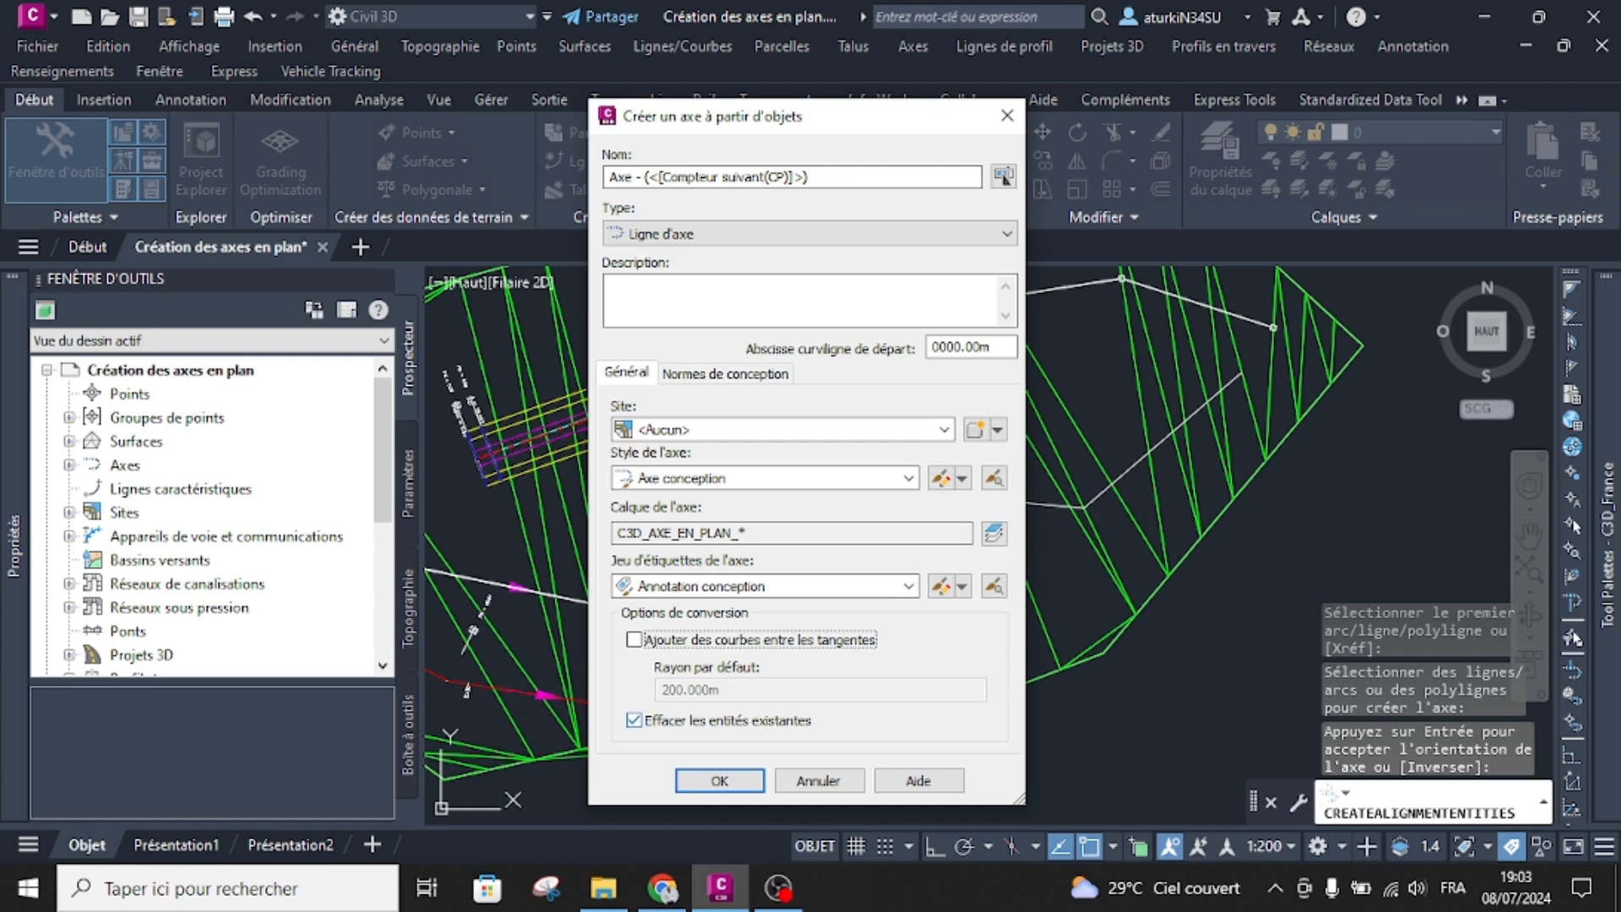
click(634, 720)
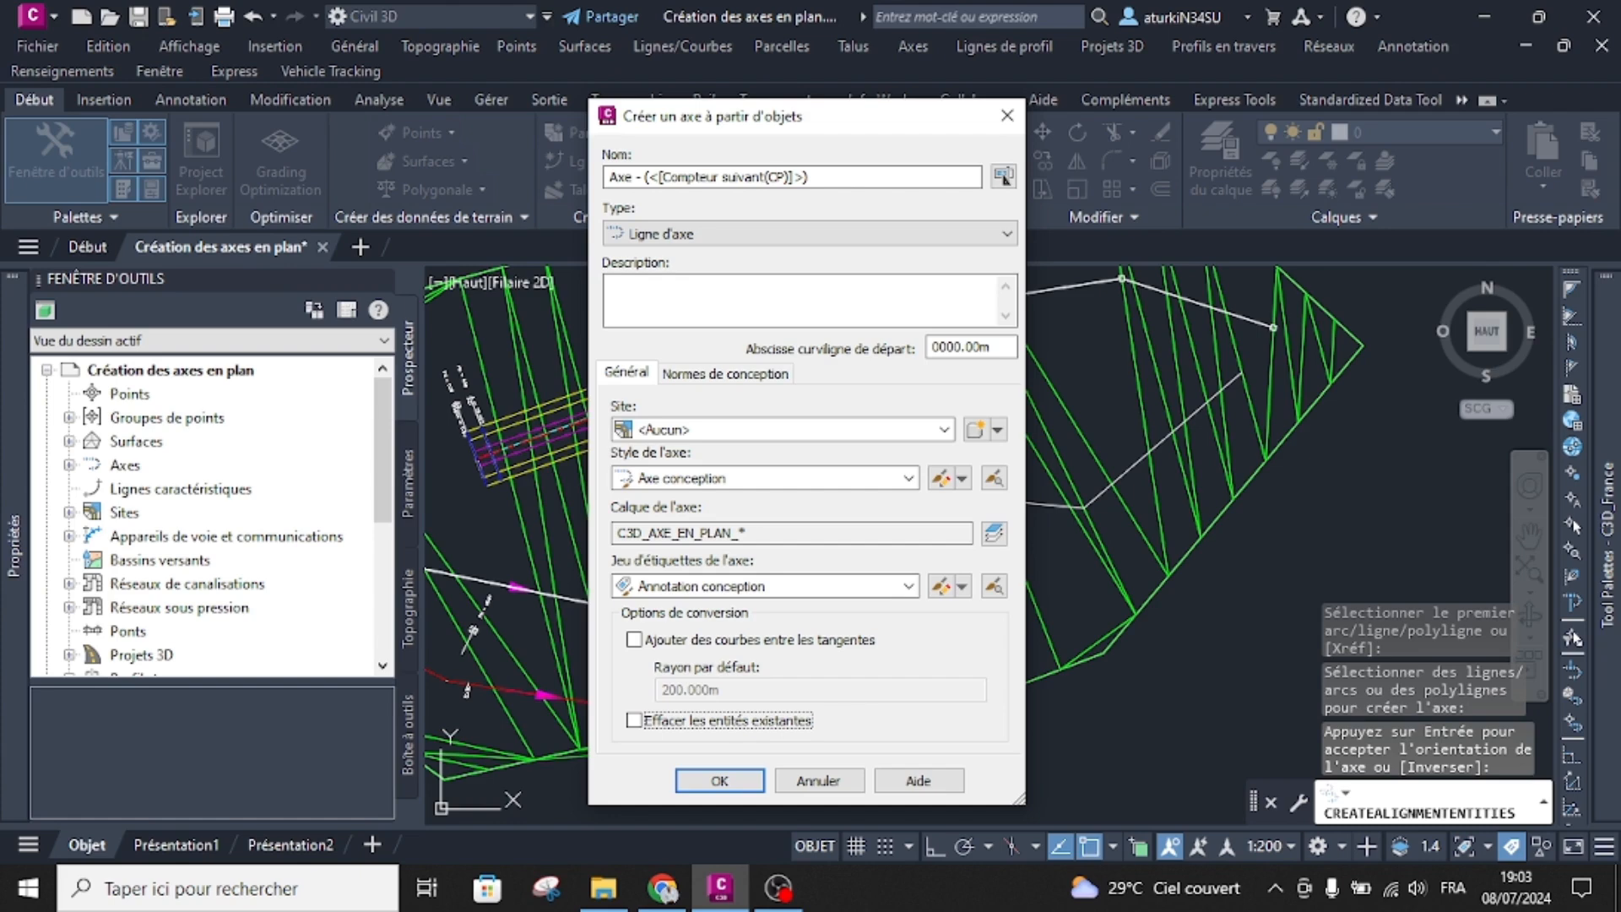
click(724, 374)
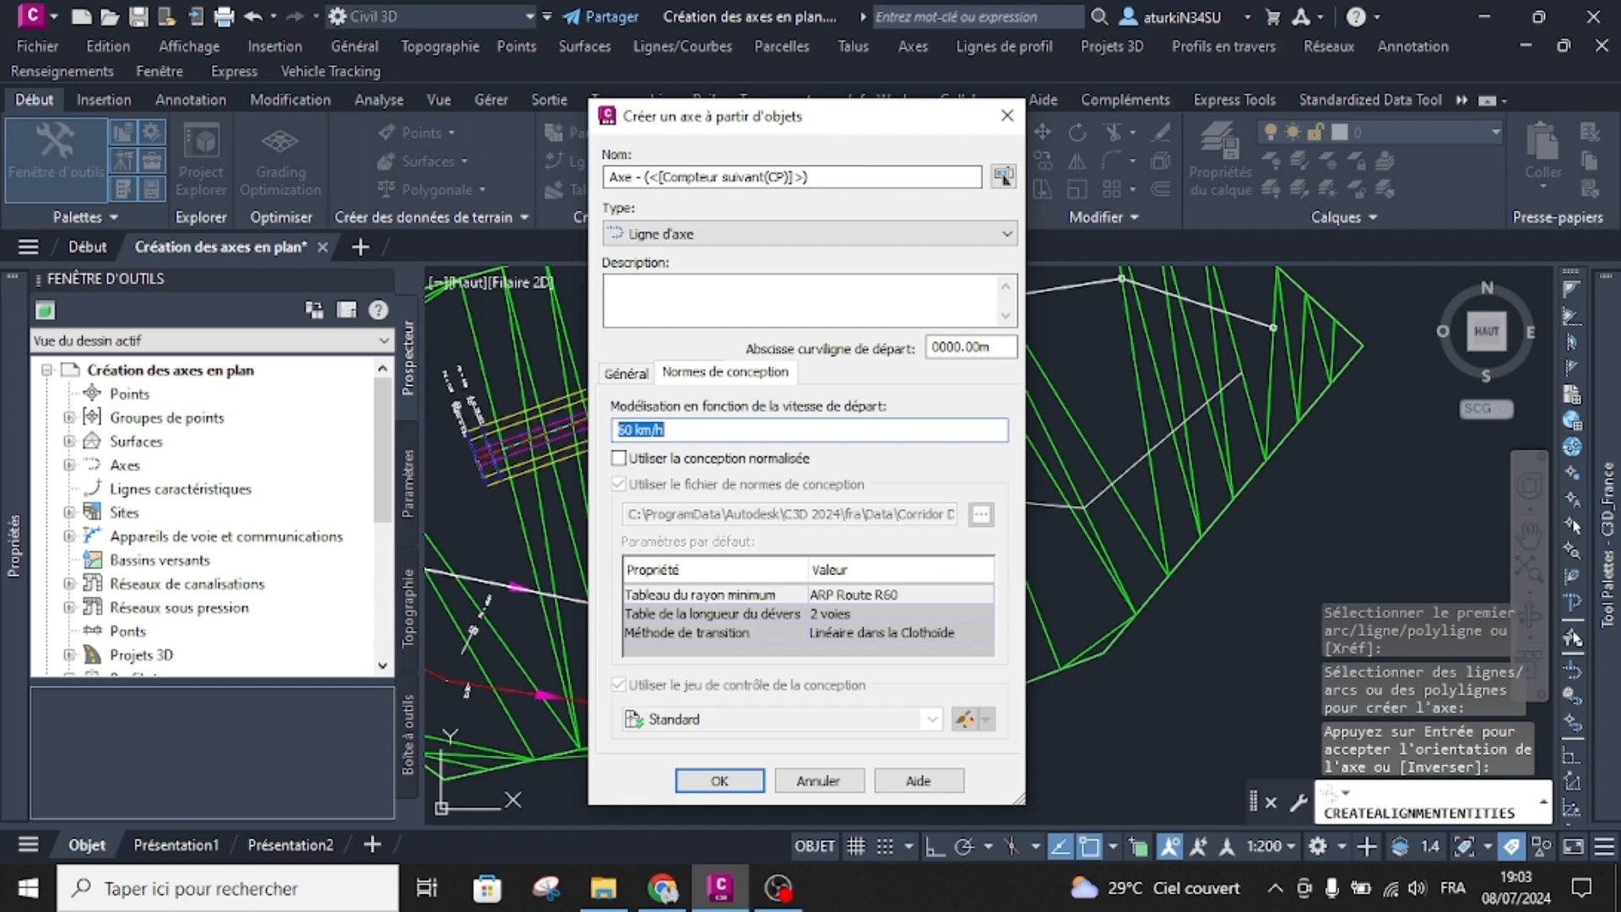
click(627, 373)
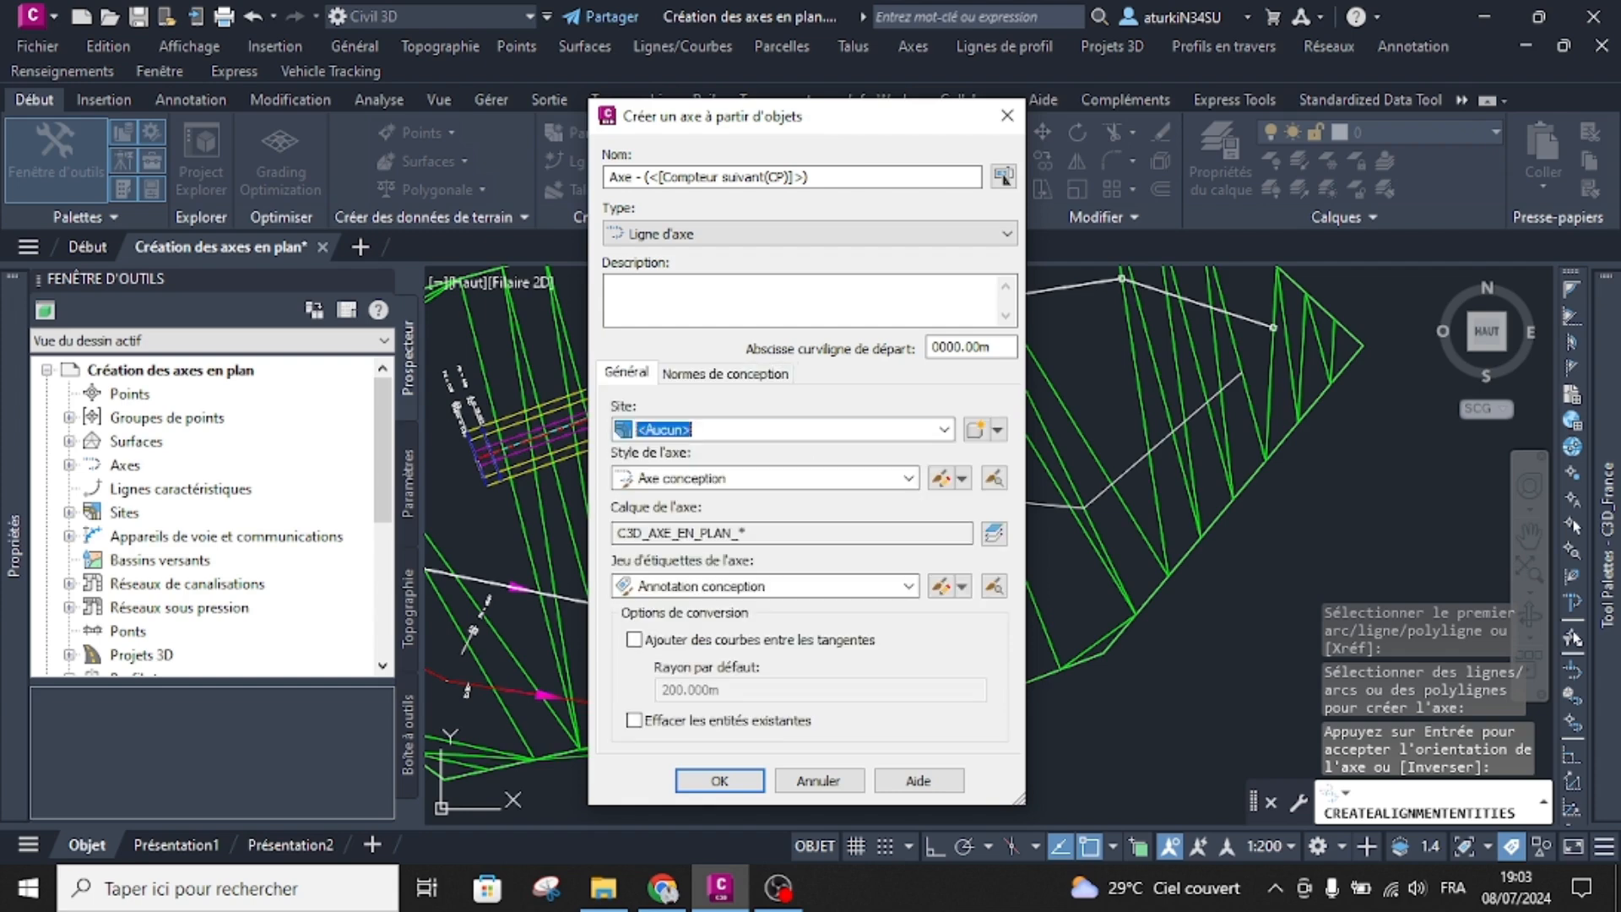
click(719, 781)
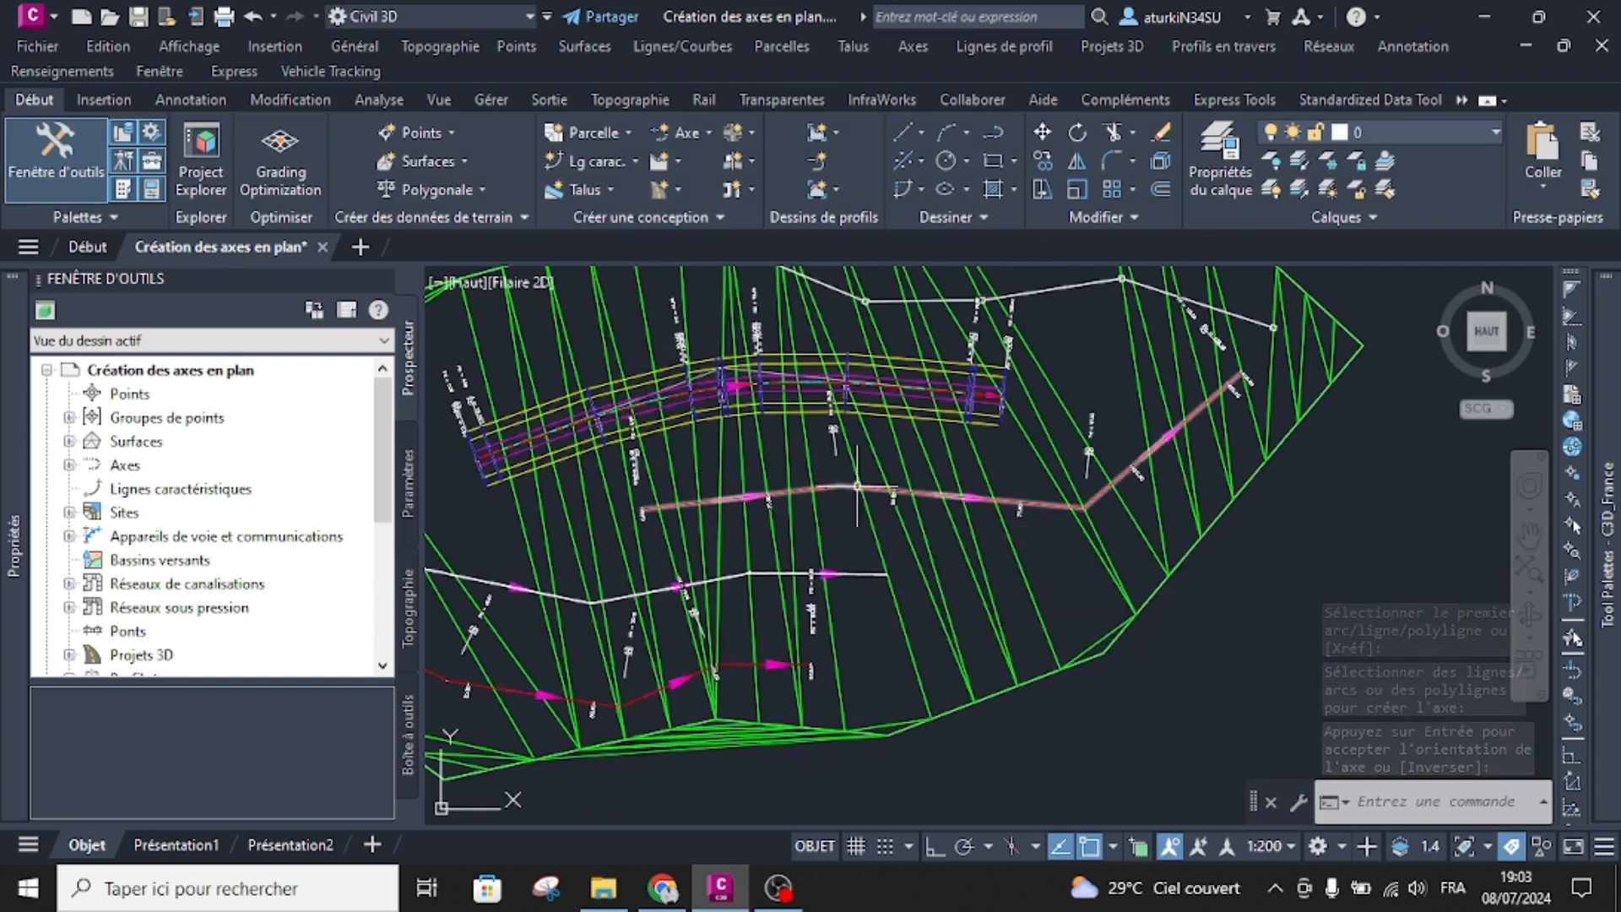
click(686, 133)
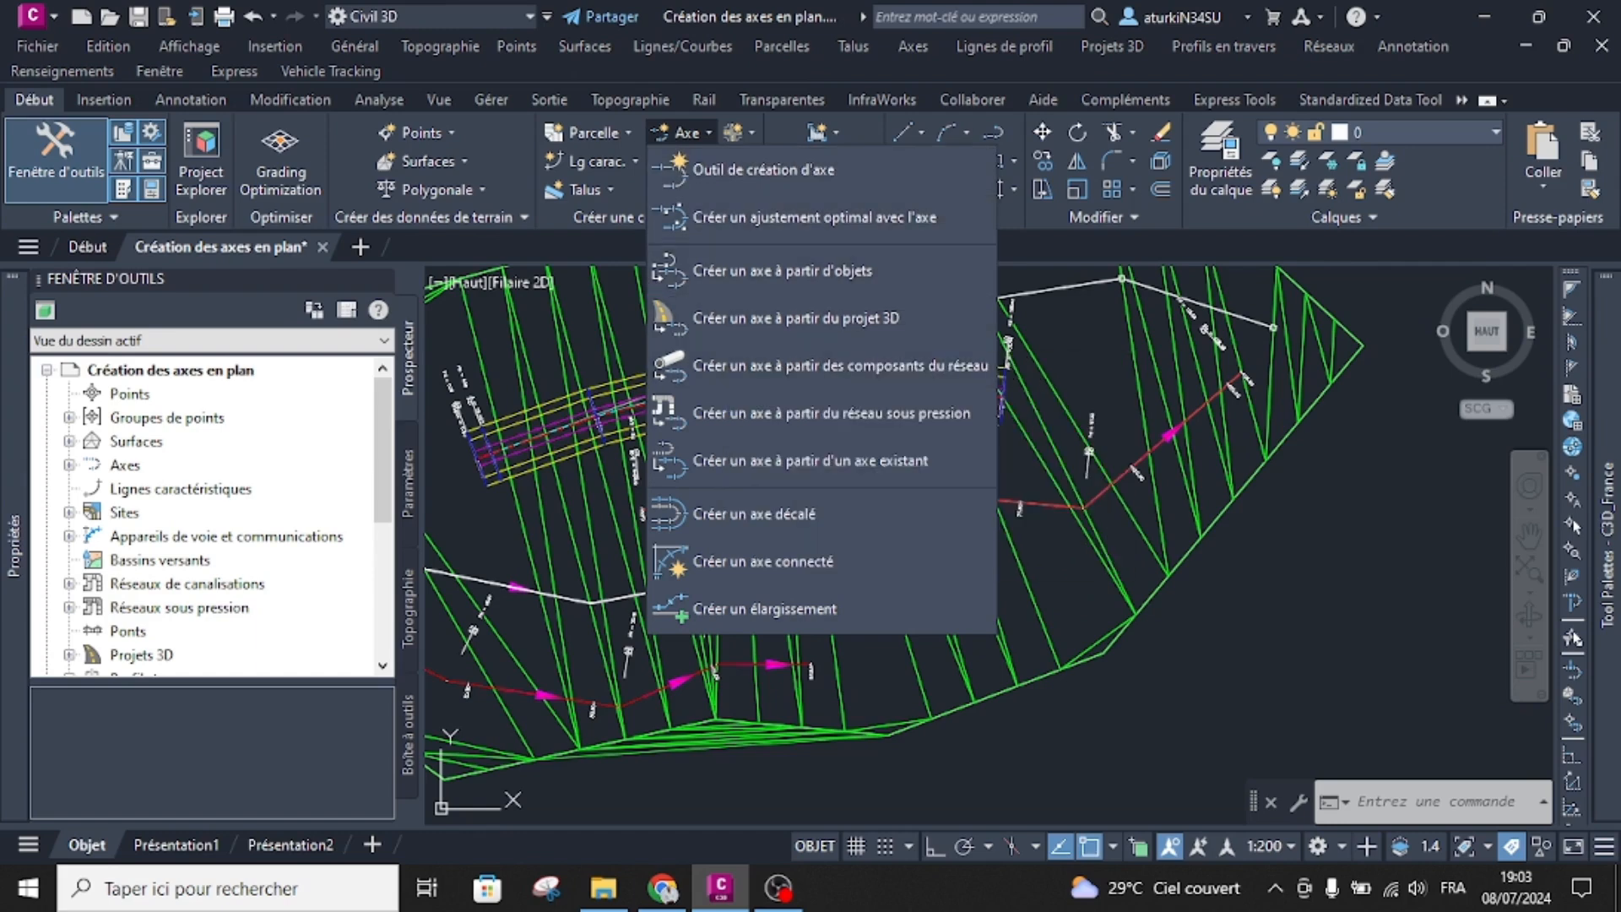
key(Escape)
middle_drag(608, 432, 669, 425)
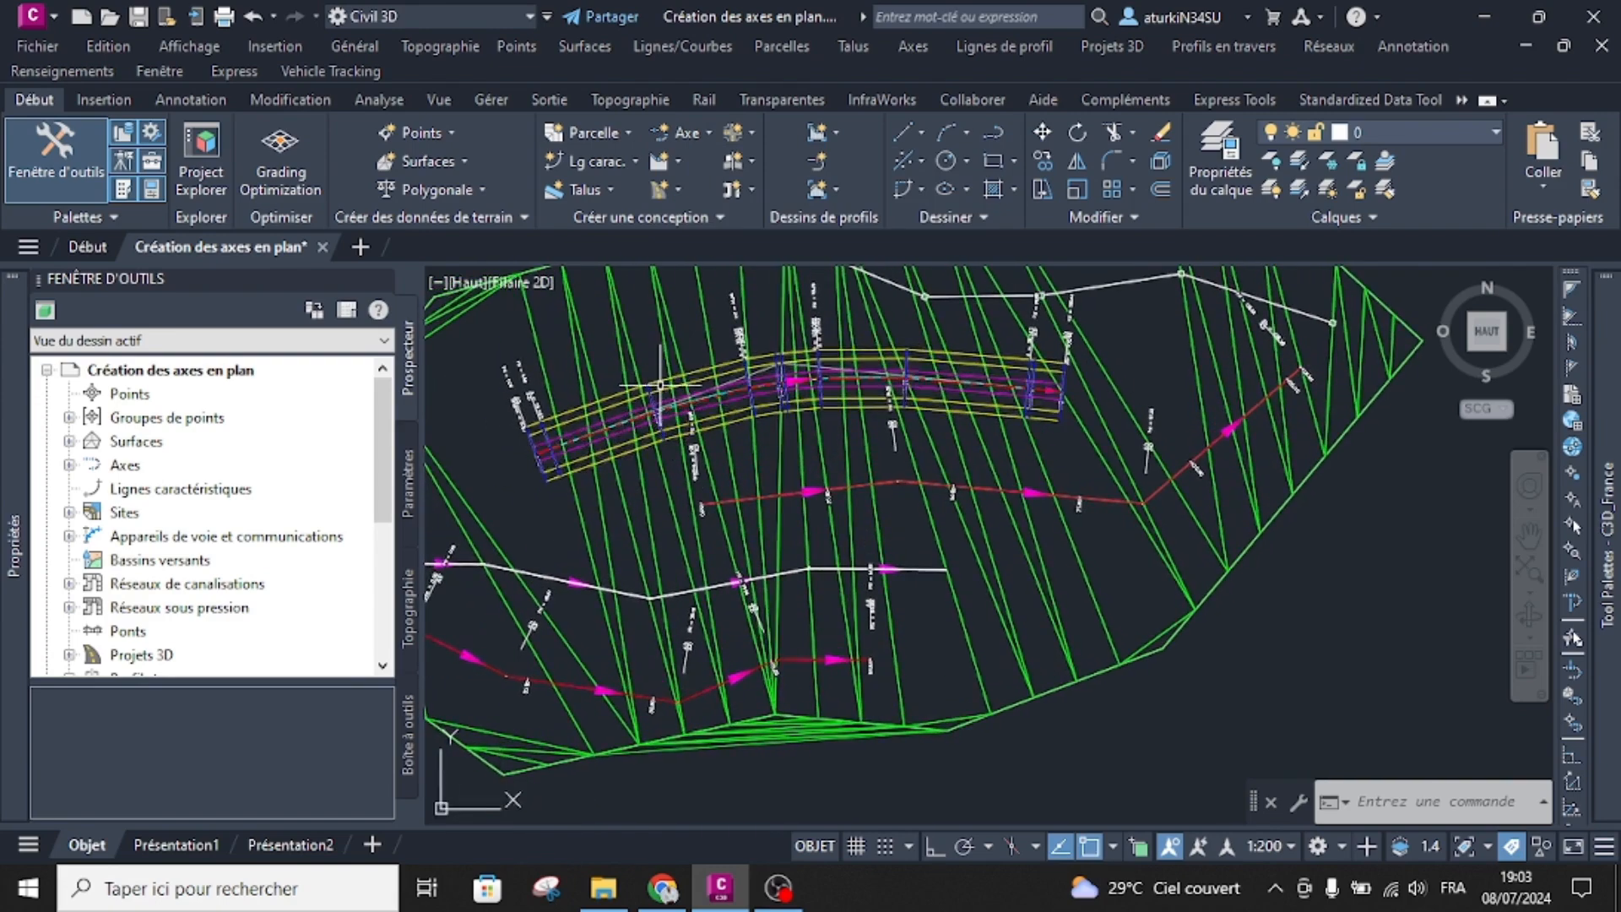
mouse_move(676, 382)
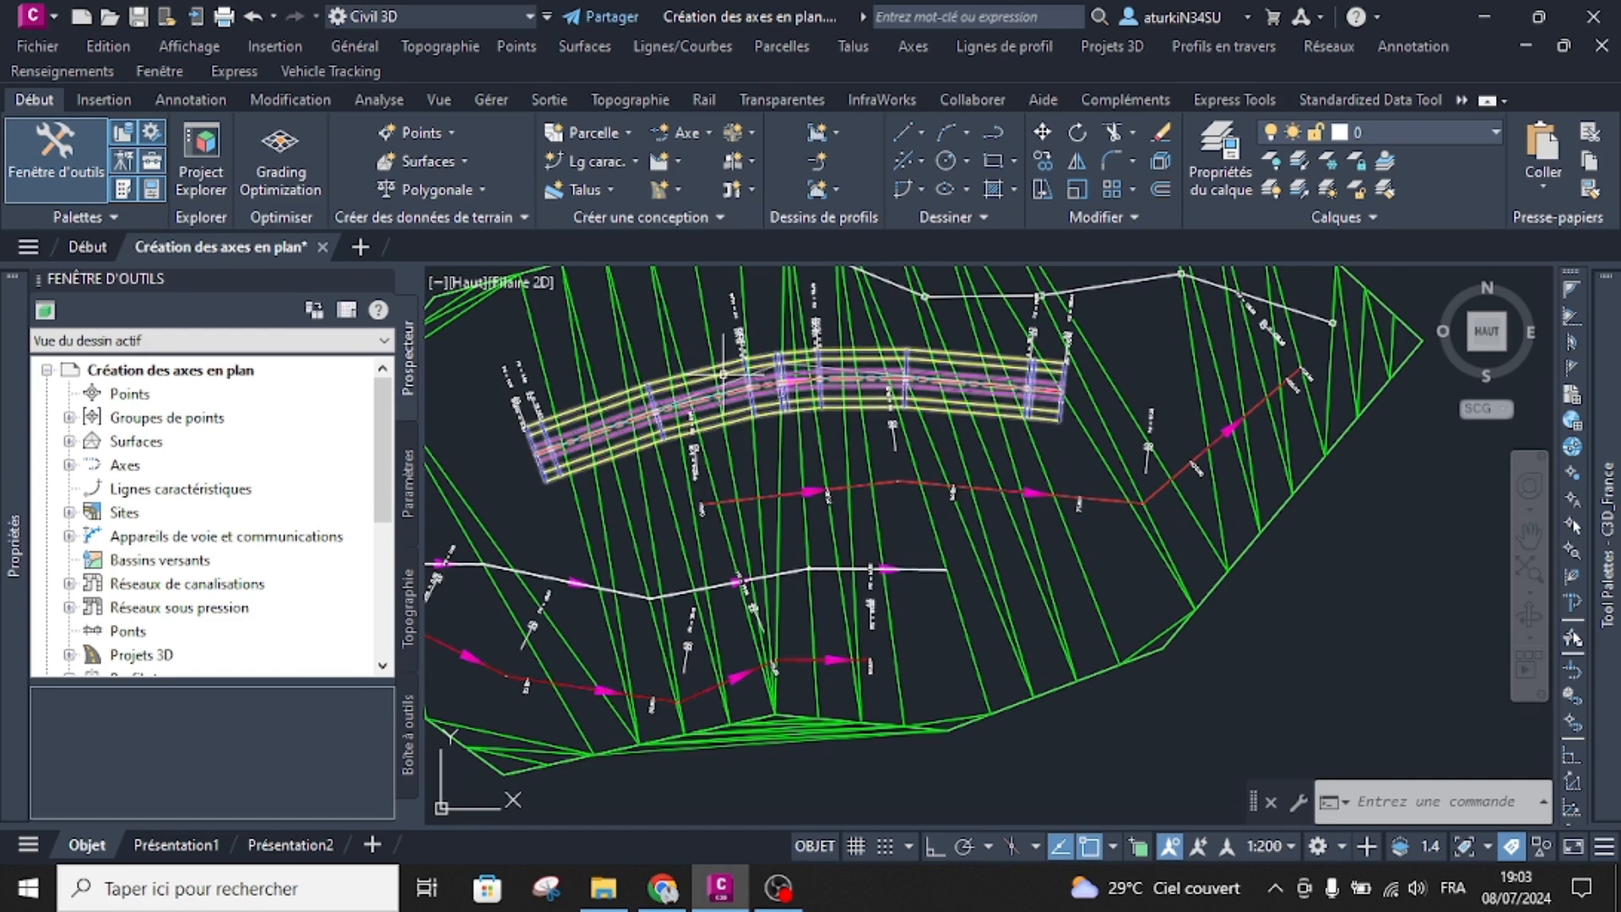
Step: Start creating an alignment from the corridor and pick the inner yellow feature line on its south side
mouse_move(724, 373)
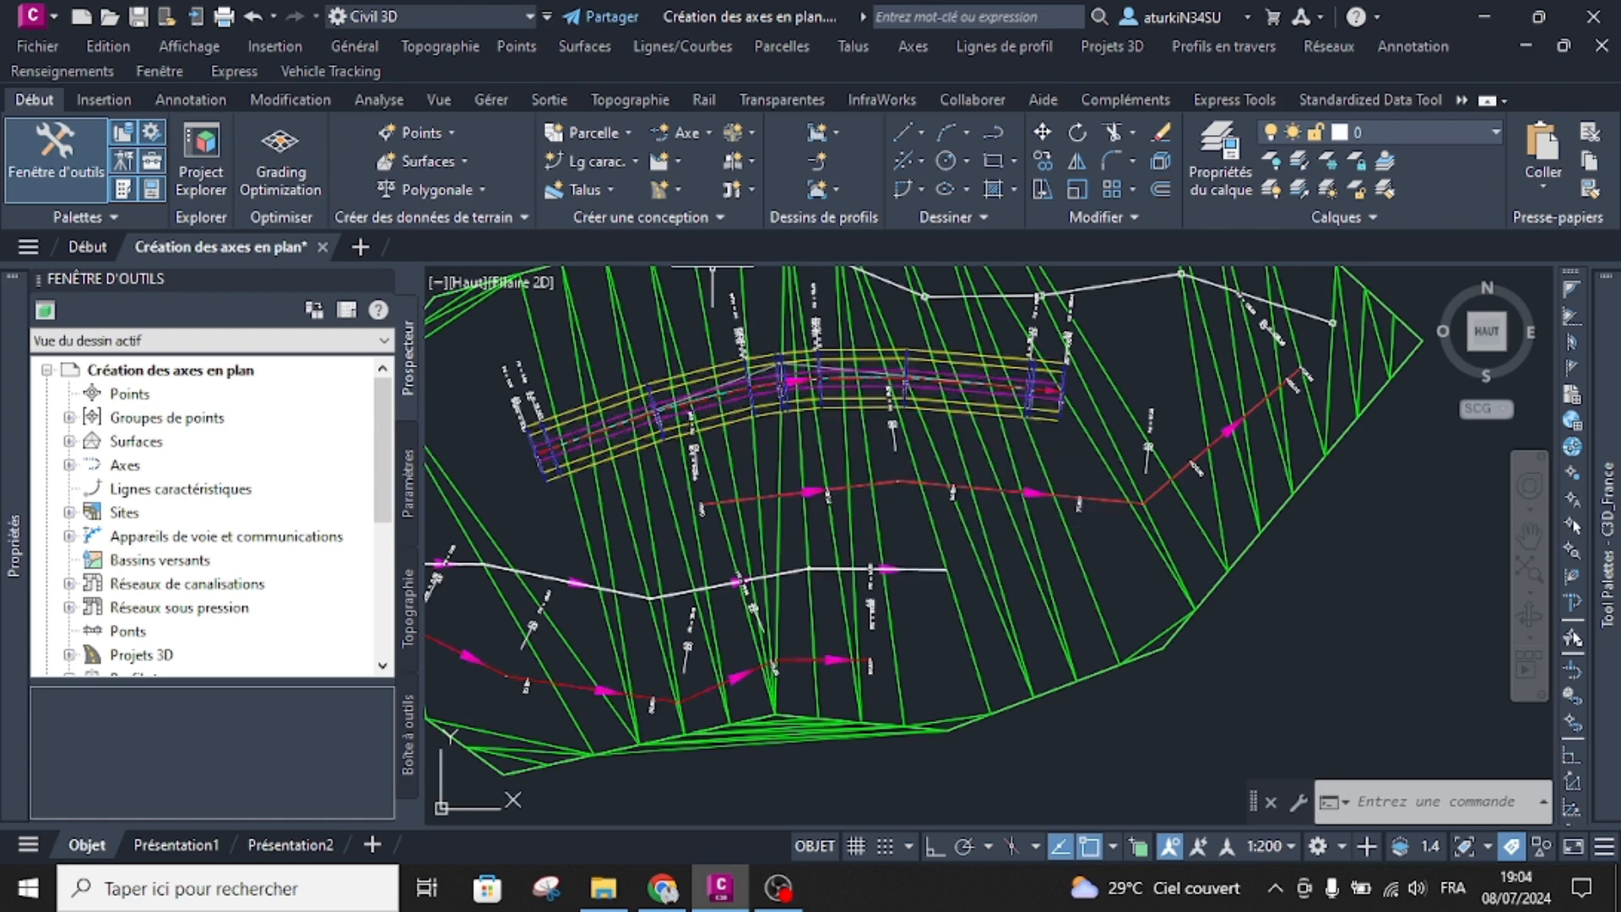
click(681, 133)
click(719, 314)
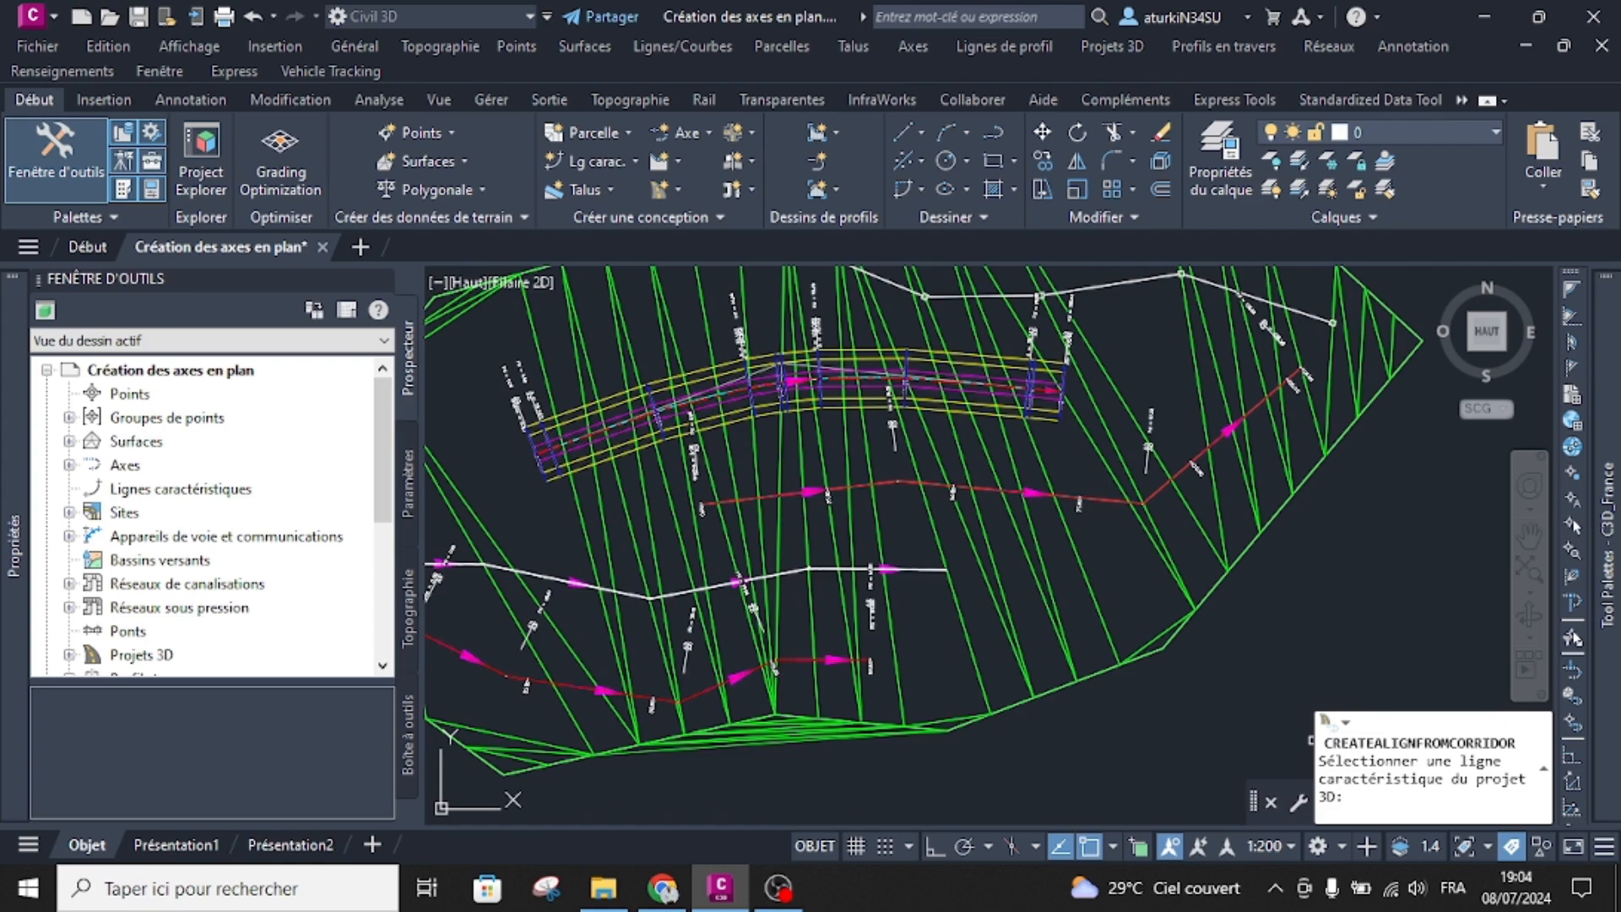
scroll(735, 384, up, 5)
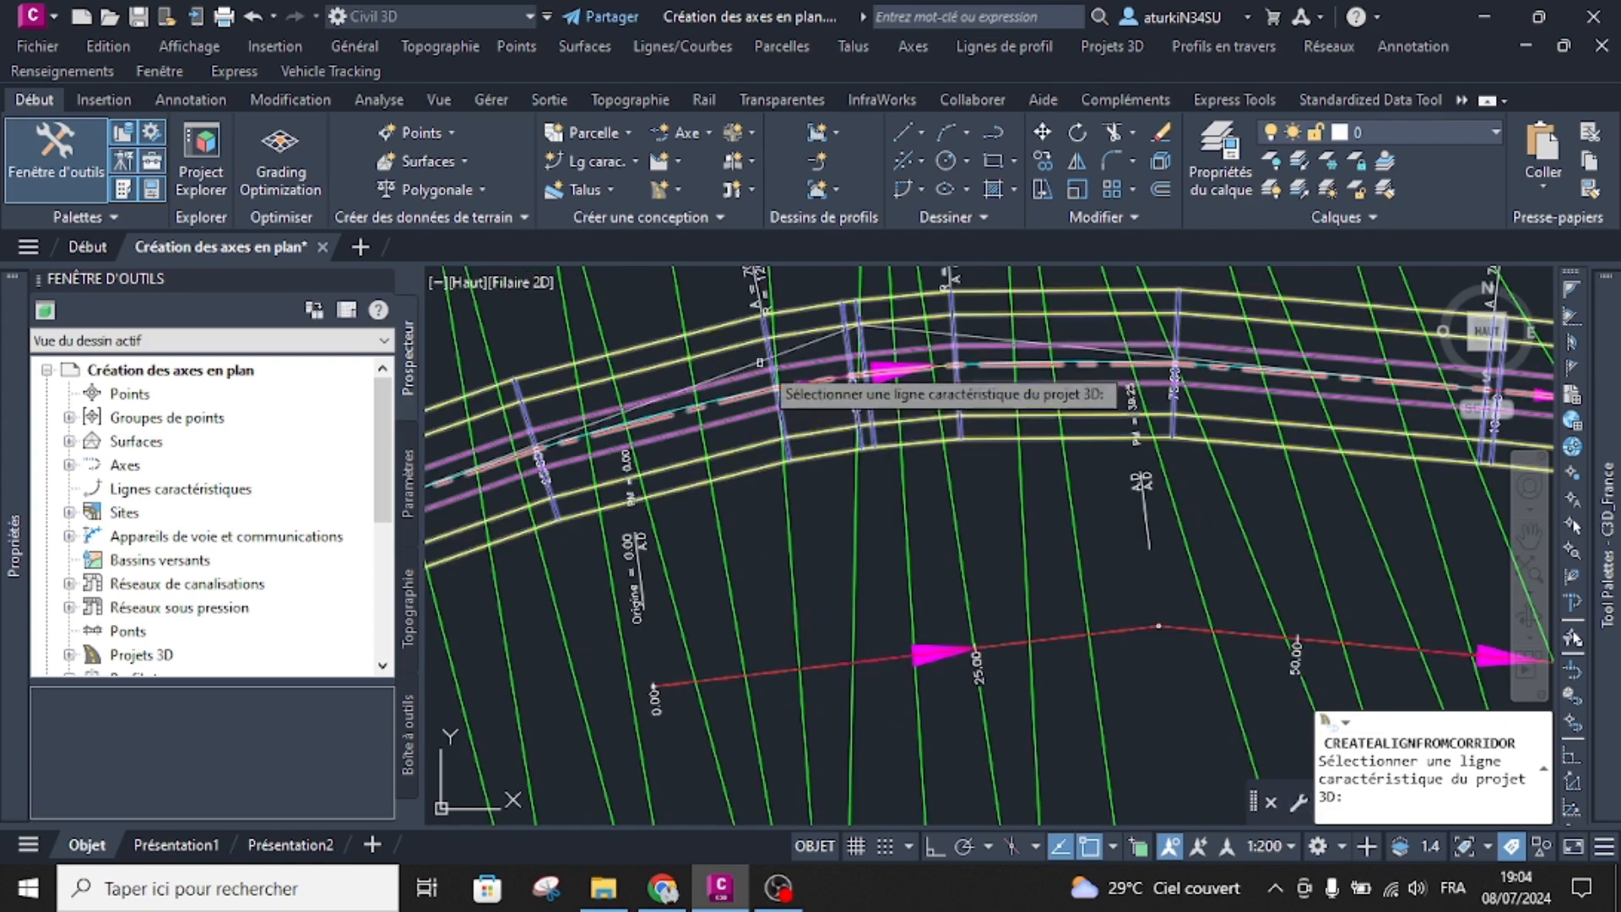
scroll(853, 376, up, 2)
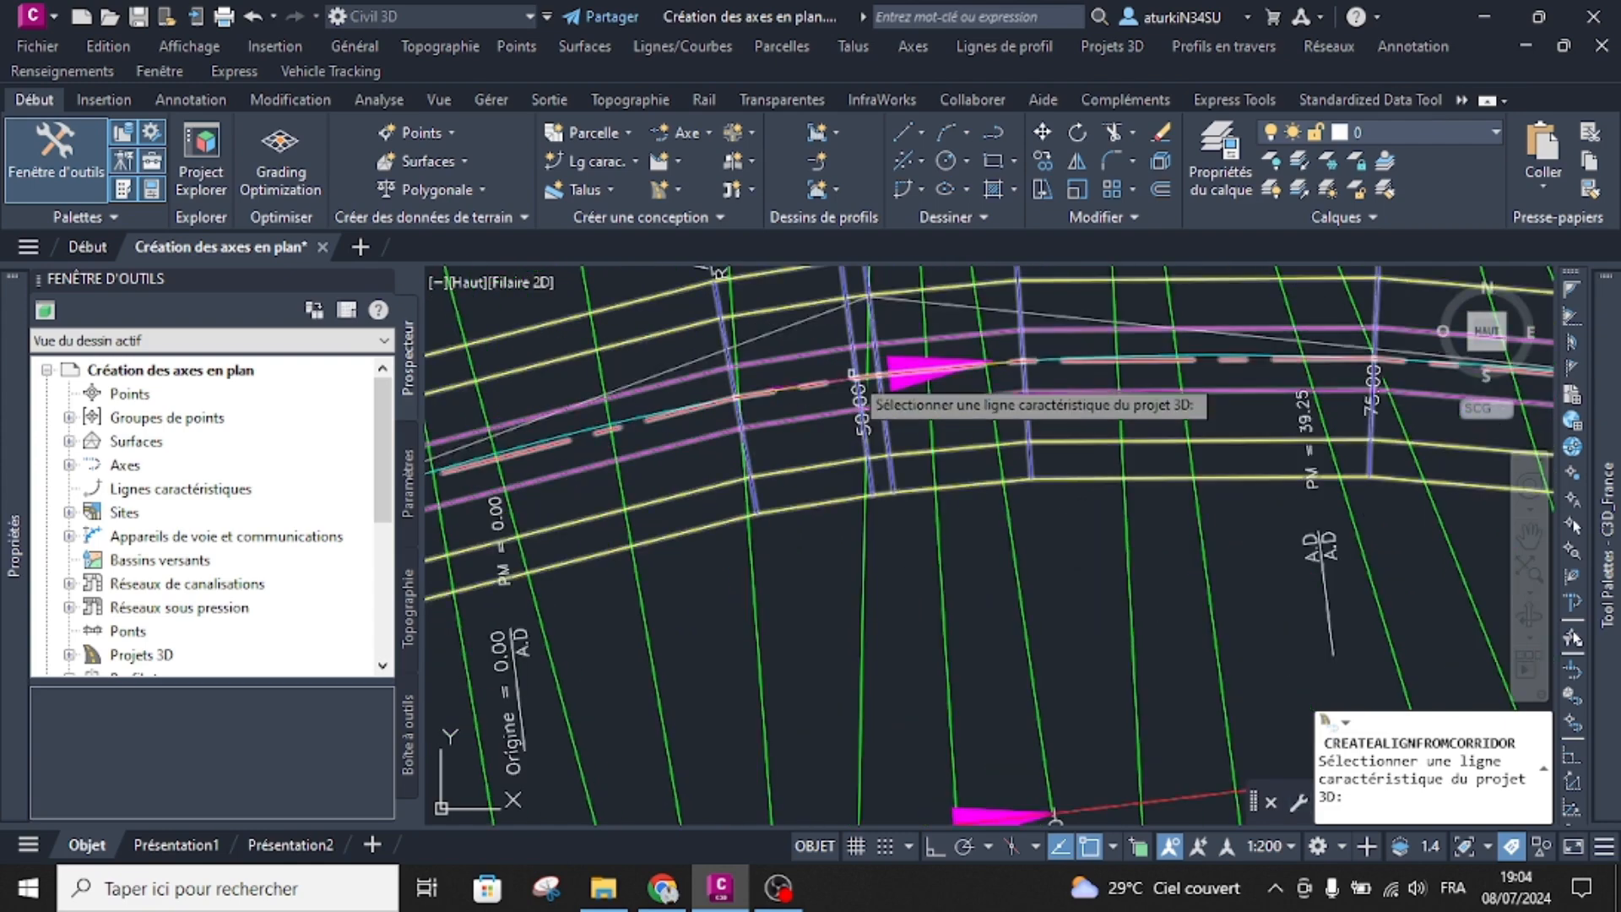
click(853, 374)
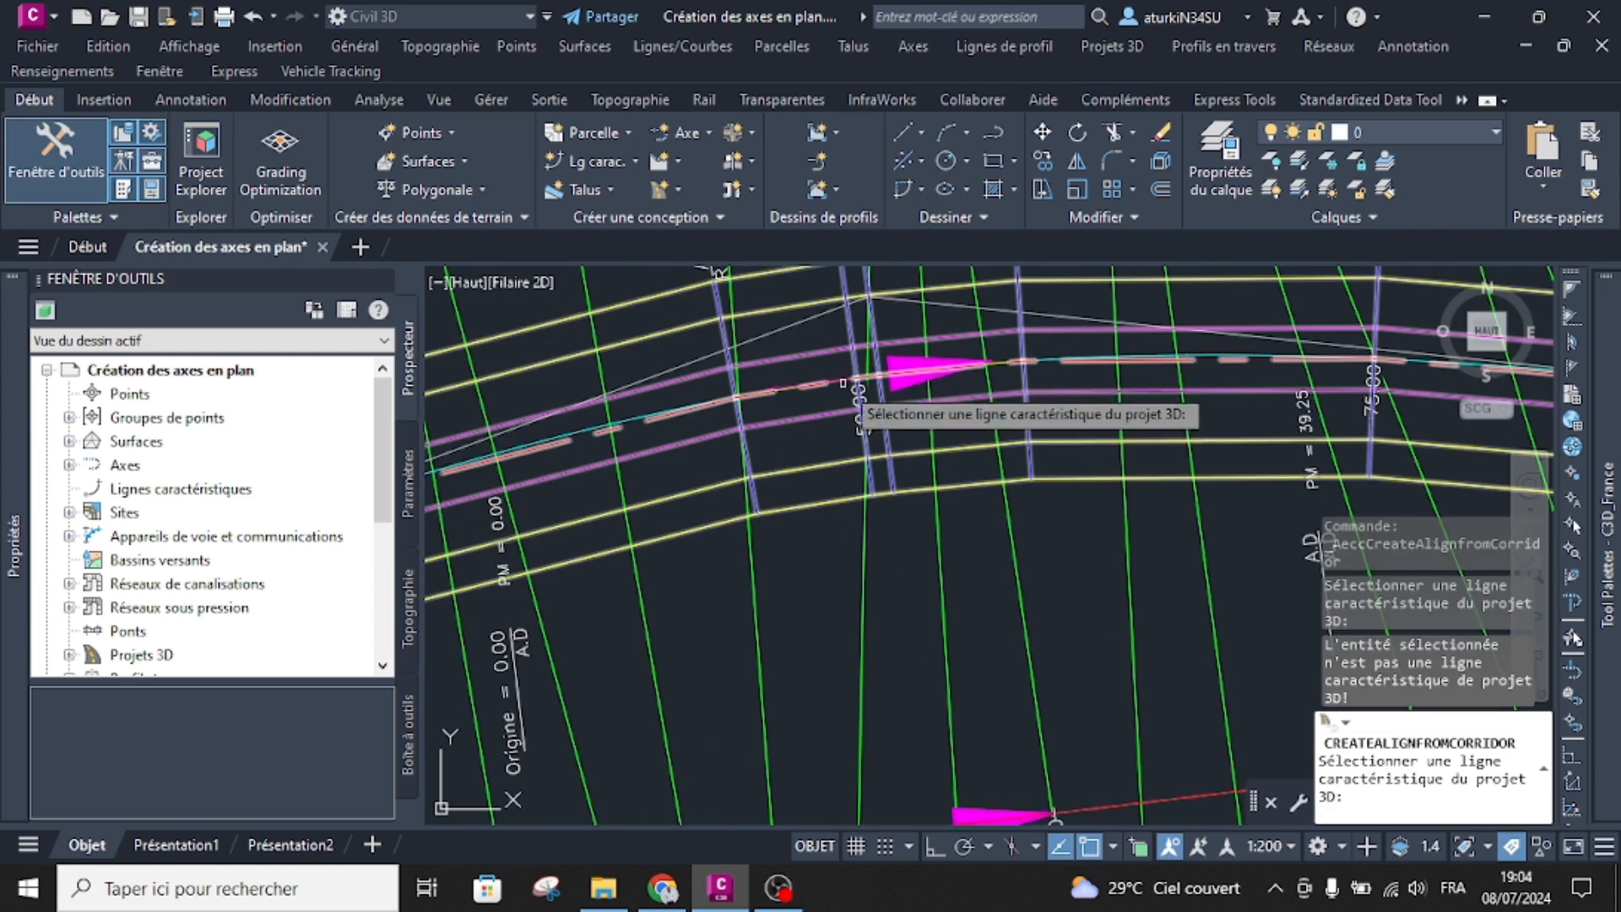
click(831, 469)
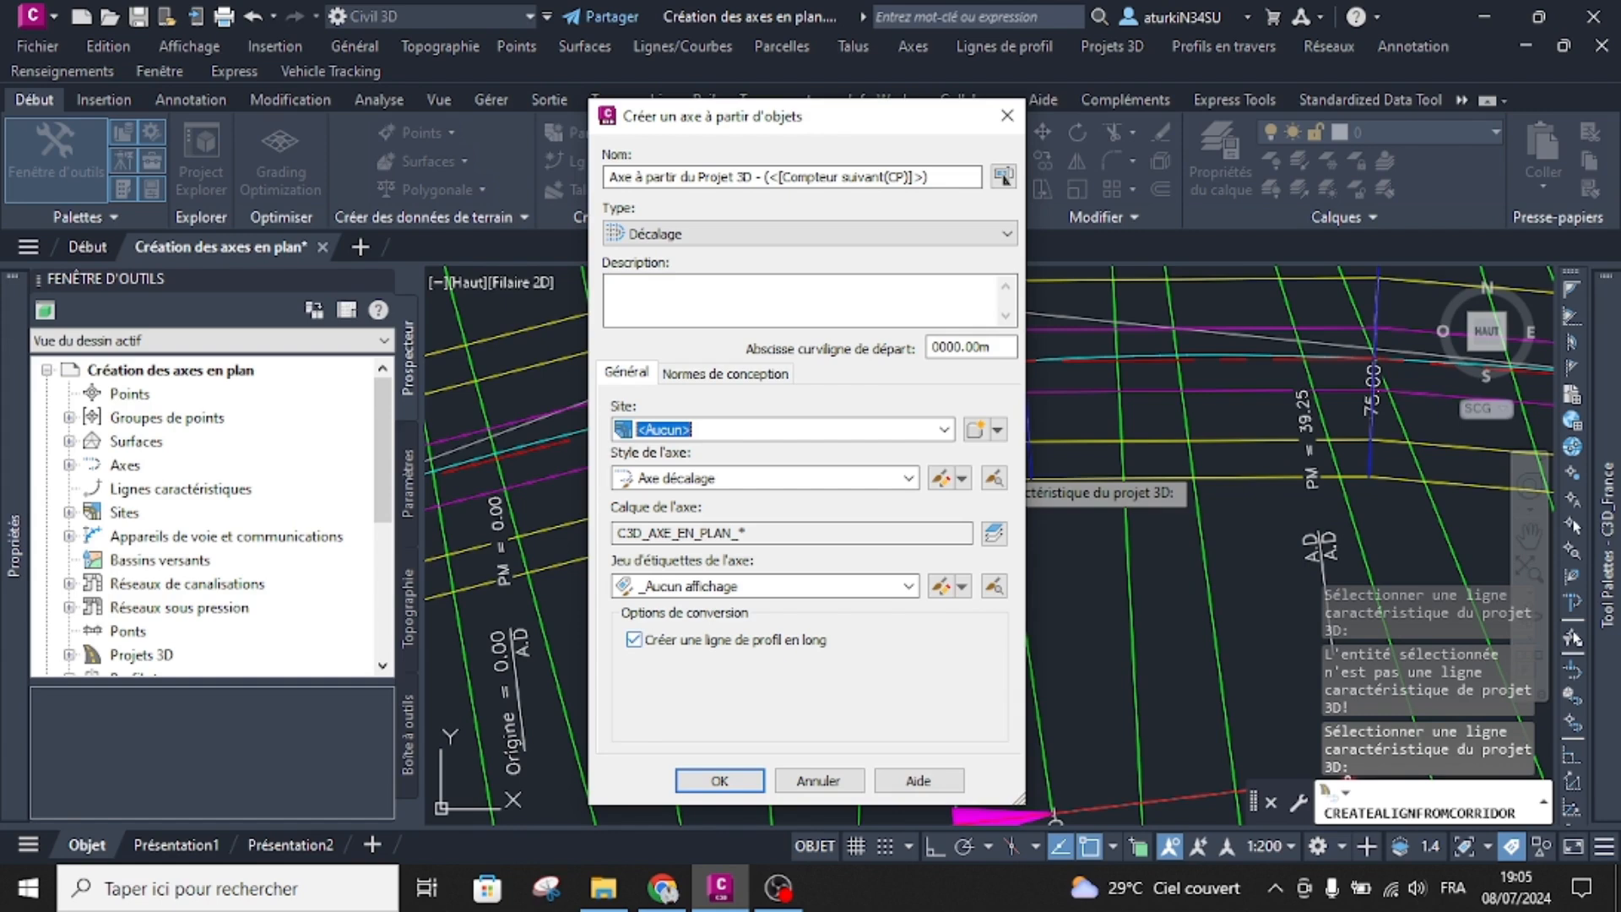
Step: Turn off profile creation, create the offset-type alignment from the corridor feature line, and inspect it along the corridor
click(634, 640)
click(719, 780)
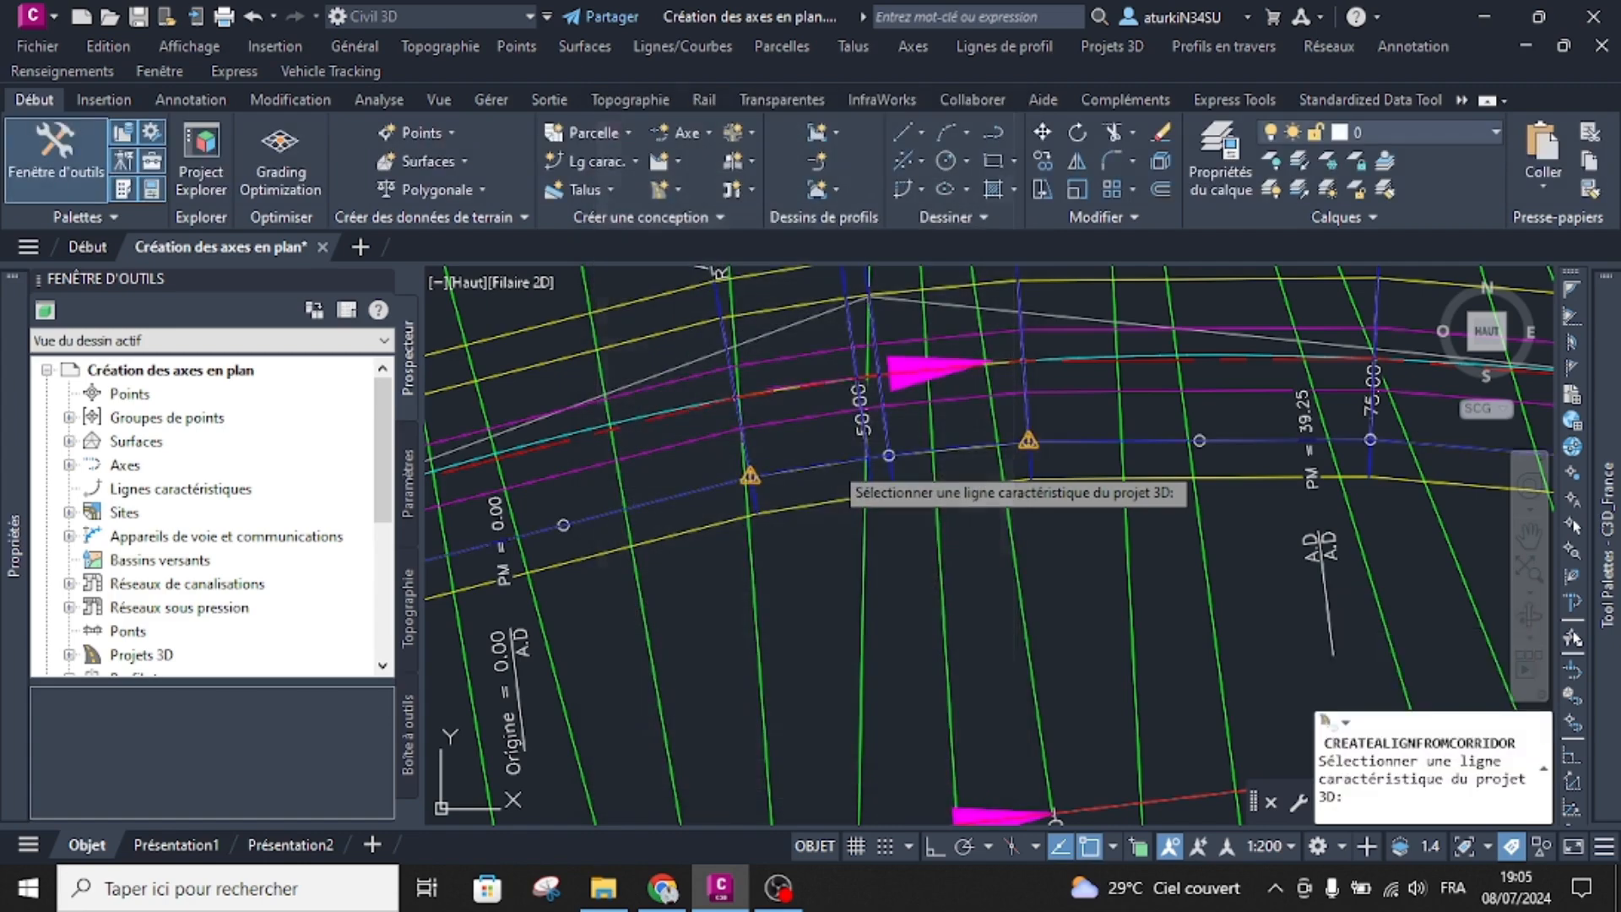
key(Escape)
click(823, 463)
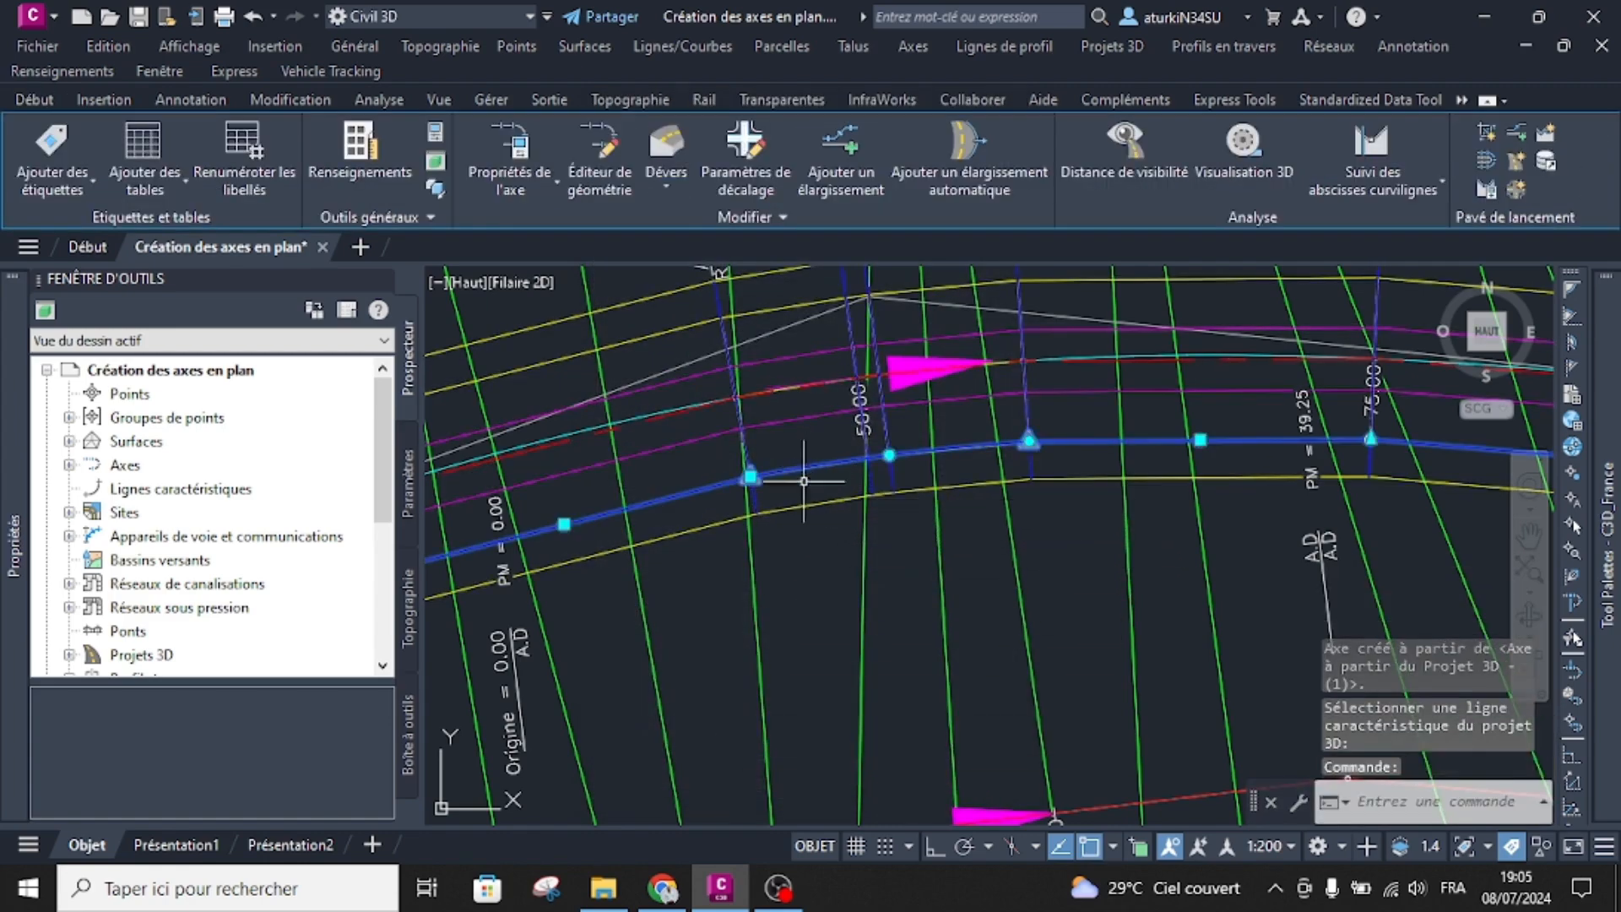
scroll(823, 463, down, 3)
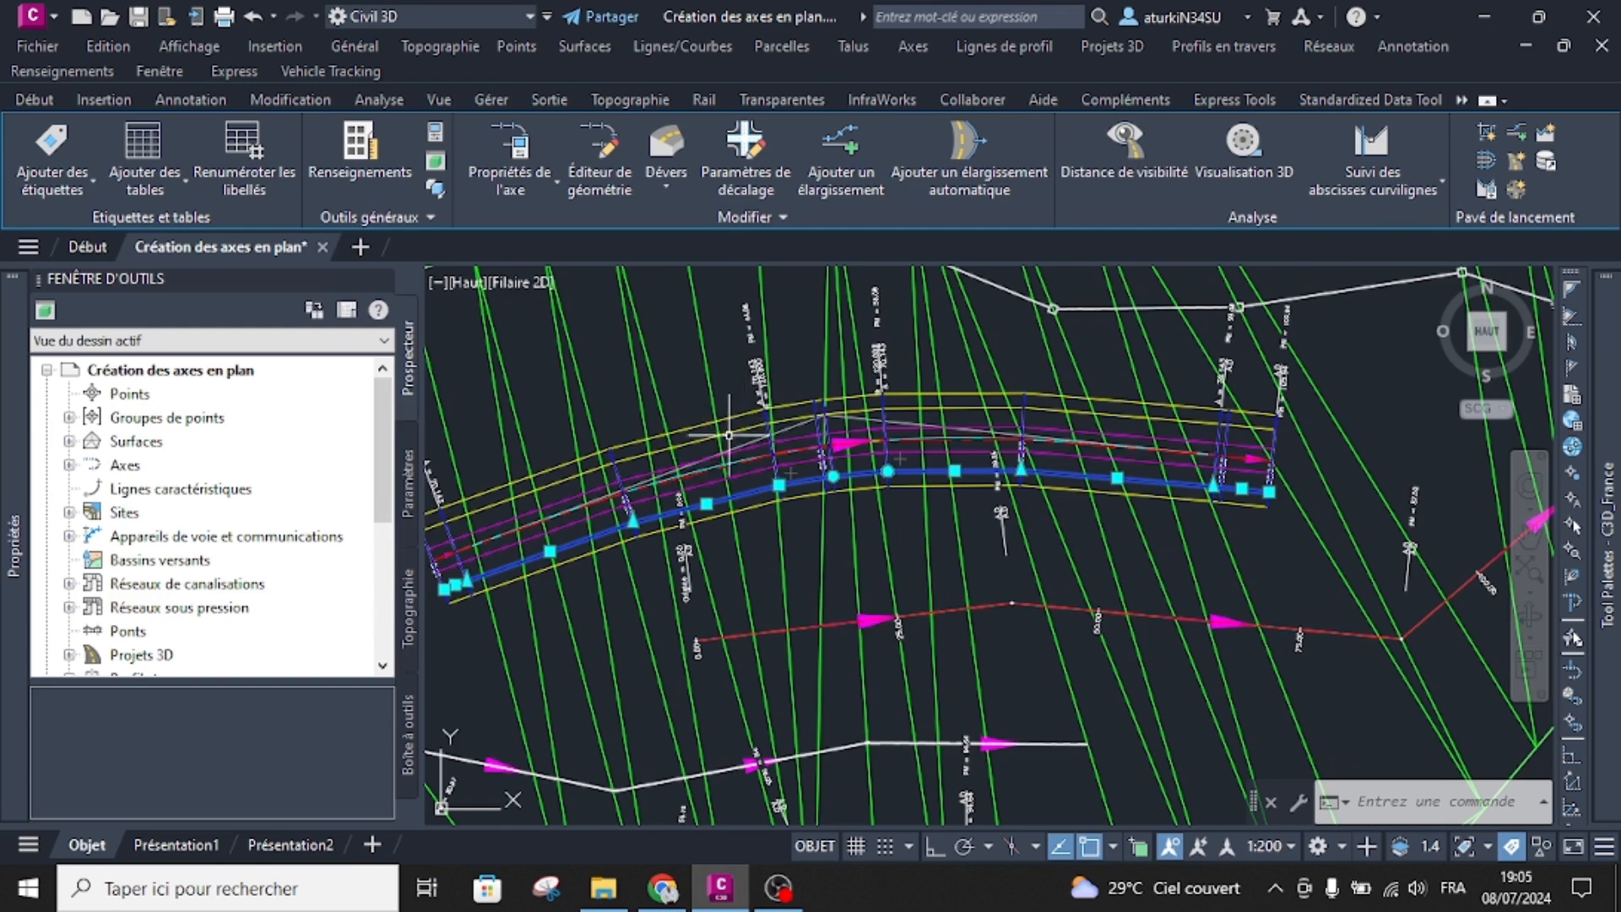
key(Escape)
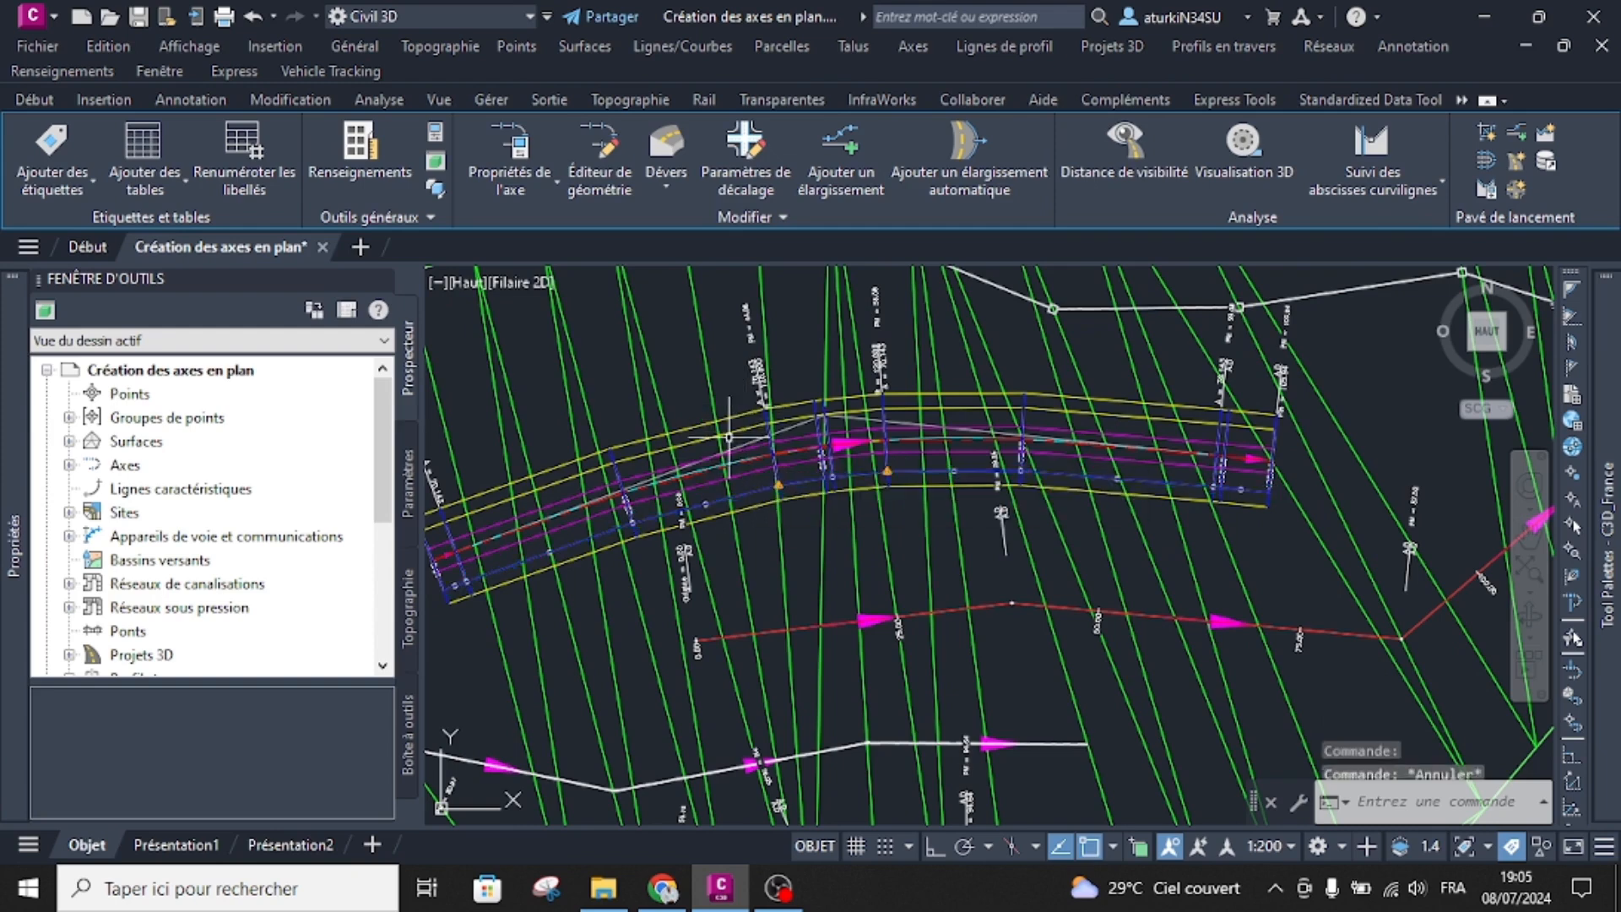
click(687, 133)
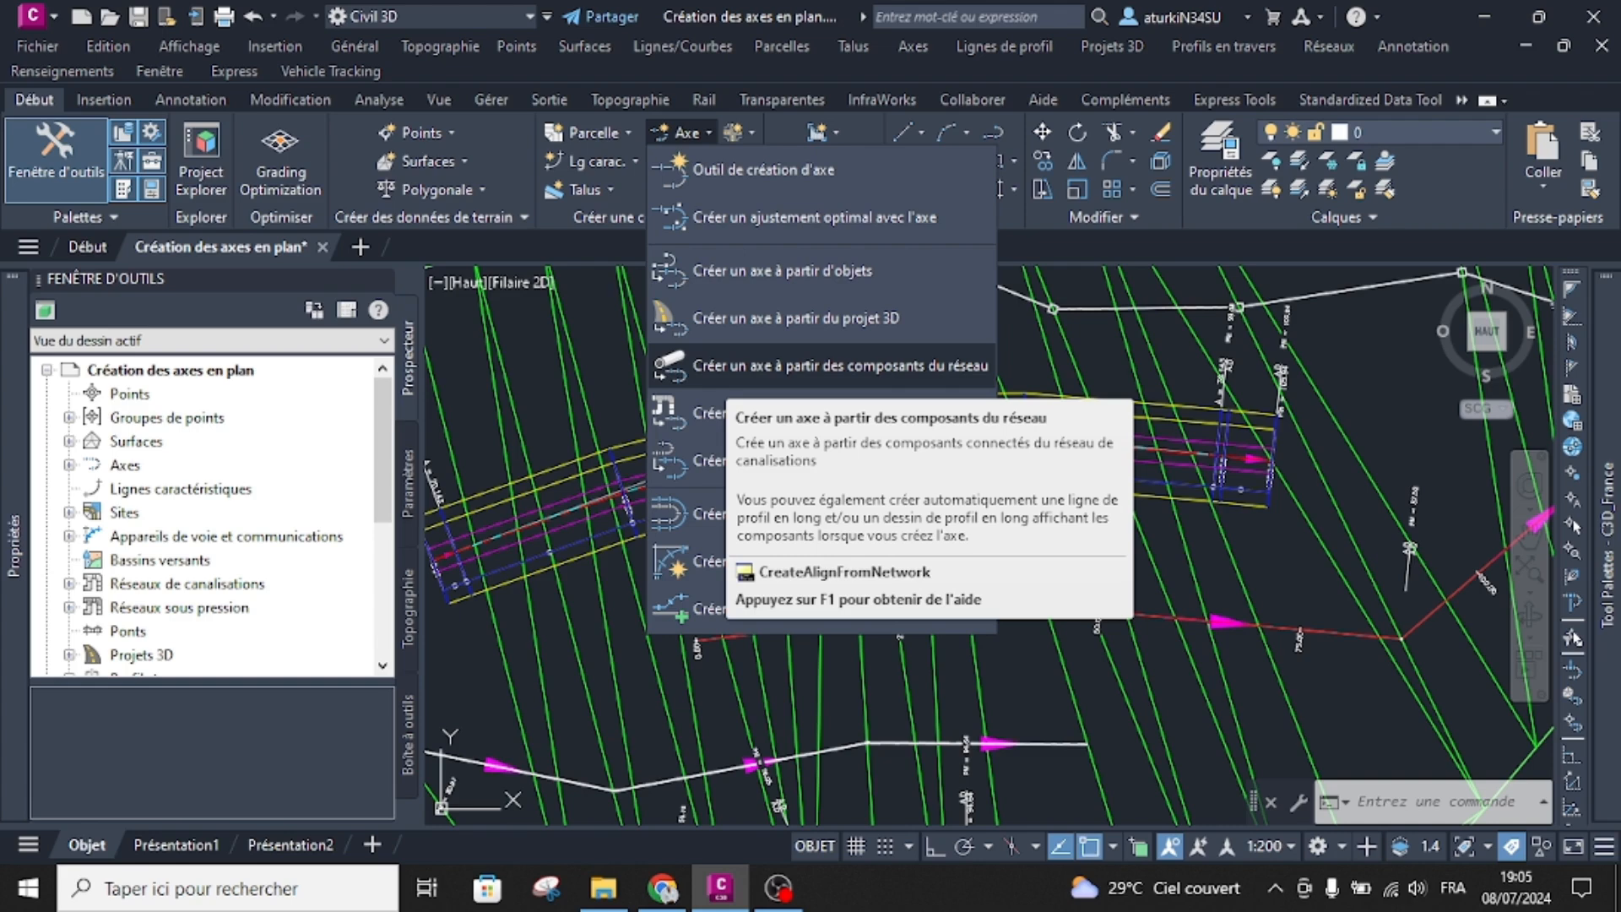
click(728, 368)
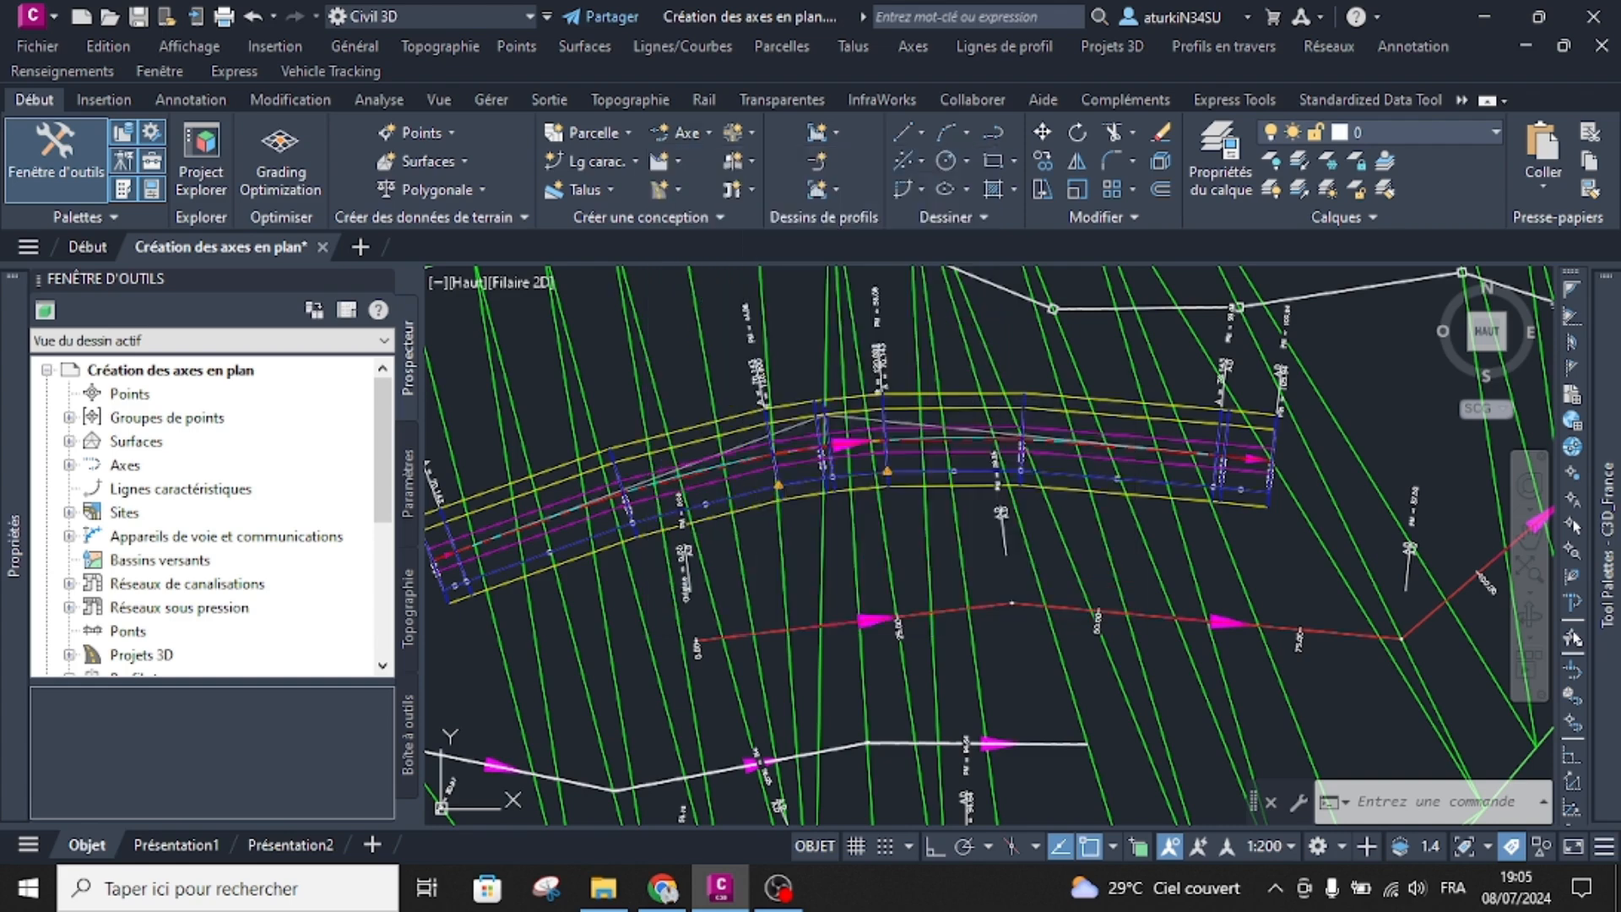
key(Escape)
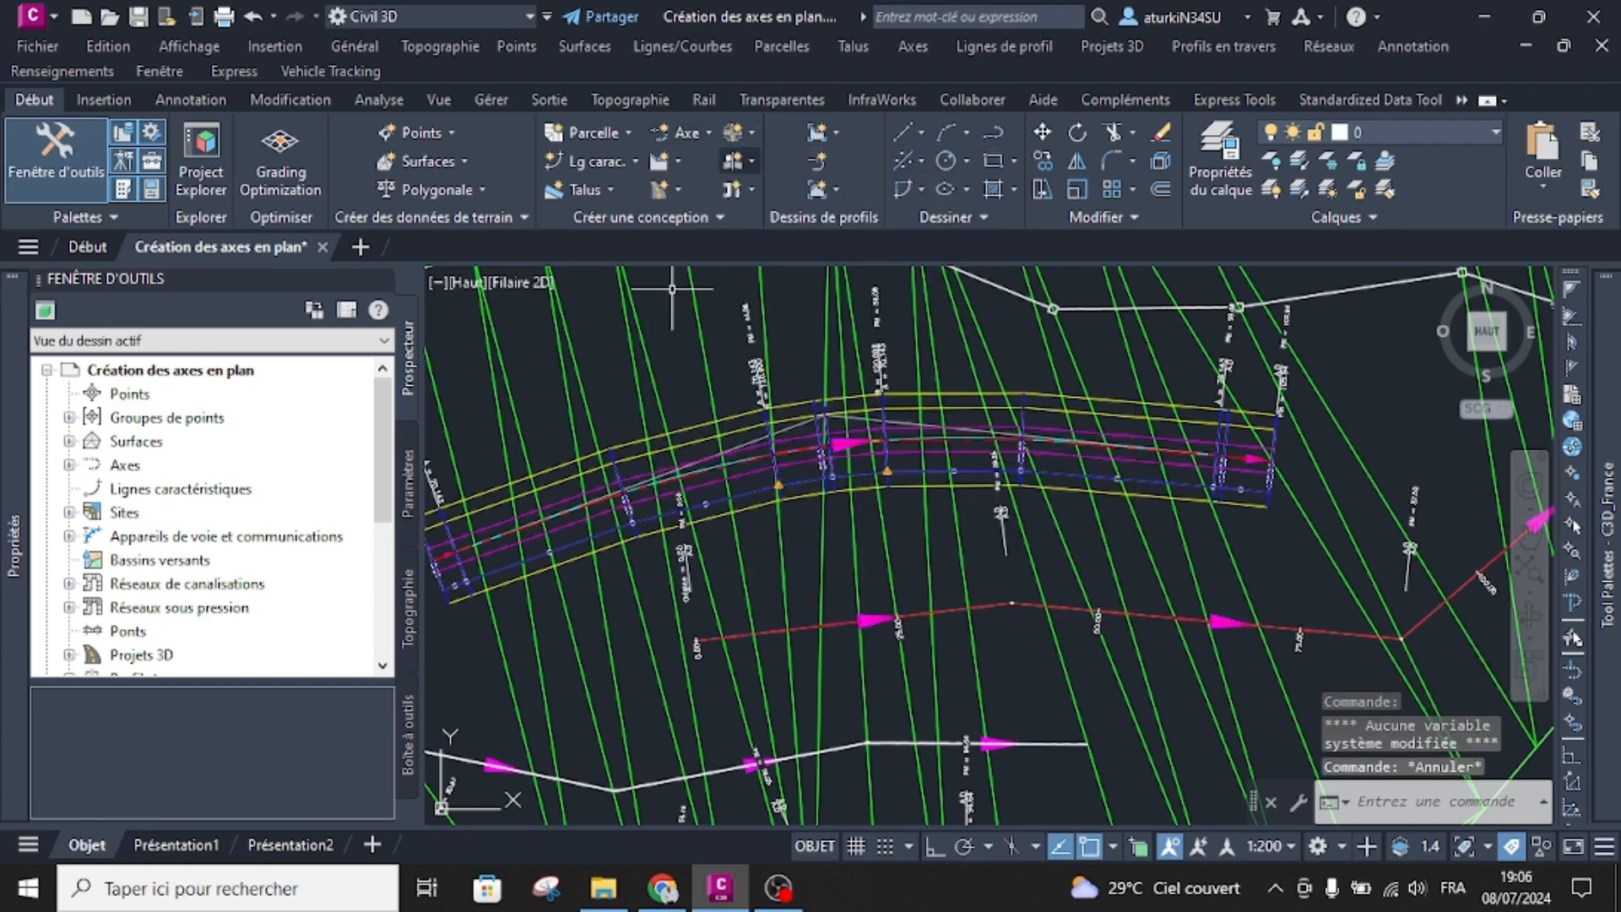
click(735, 189)
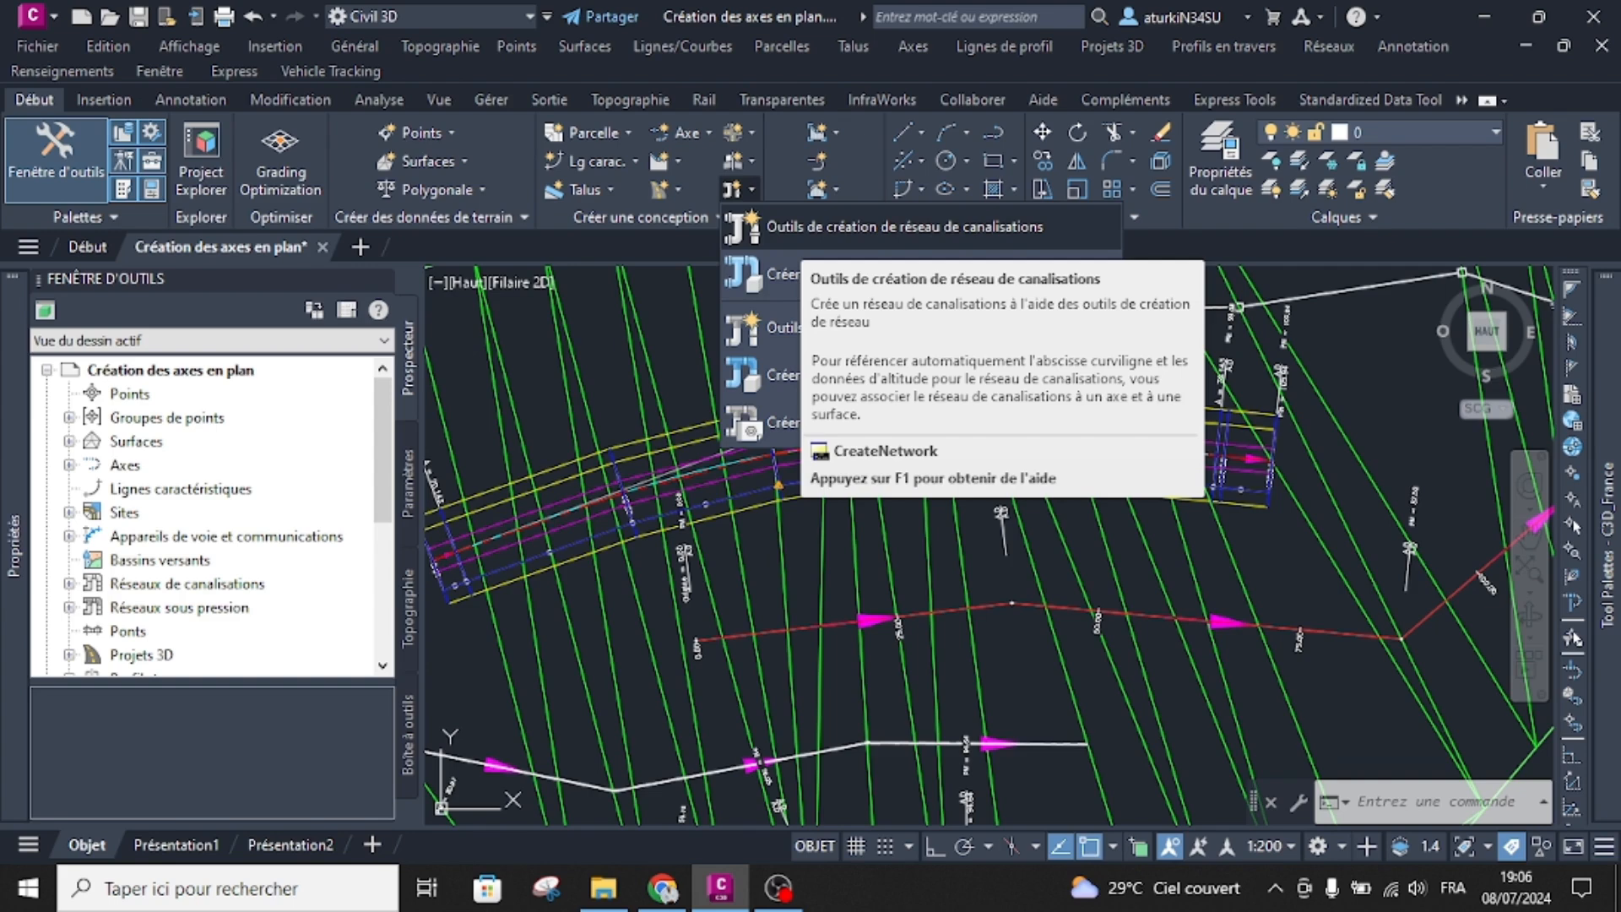
key(Escape)
key(Escape)
key(Escape)
Step: Start creating an alignment from network parts with the westernmost manhole of the pipe network north of the corridor
scroll(789, 341, down, 3)
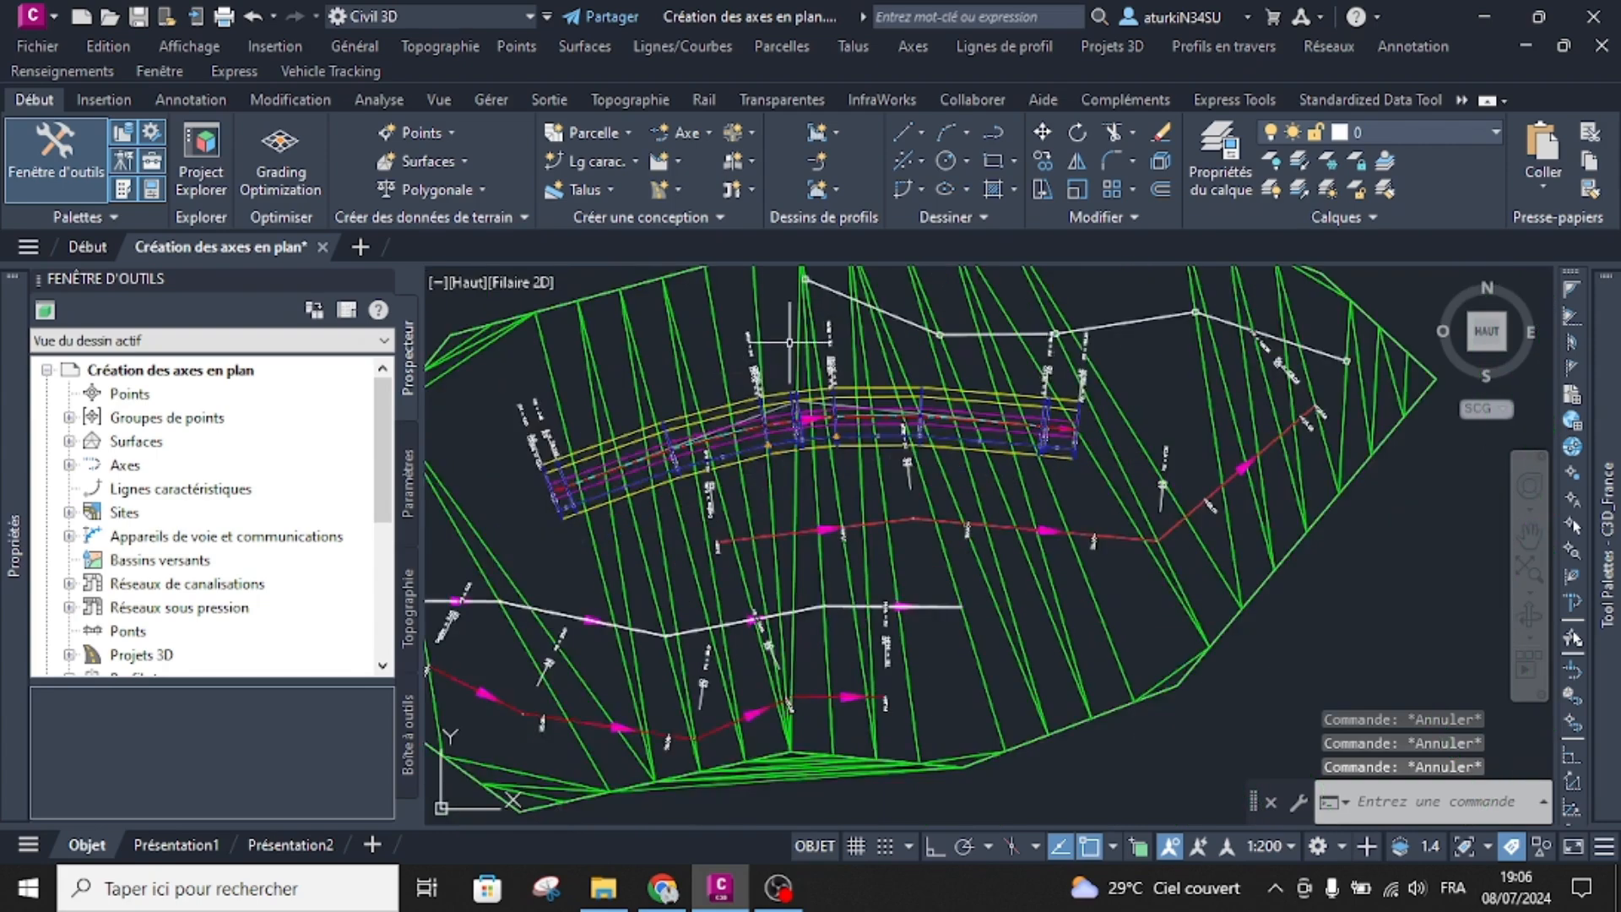
scroll(789, 341, up, 1)
scroll(654, 389, up, 3)
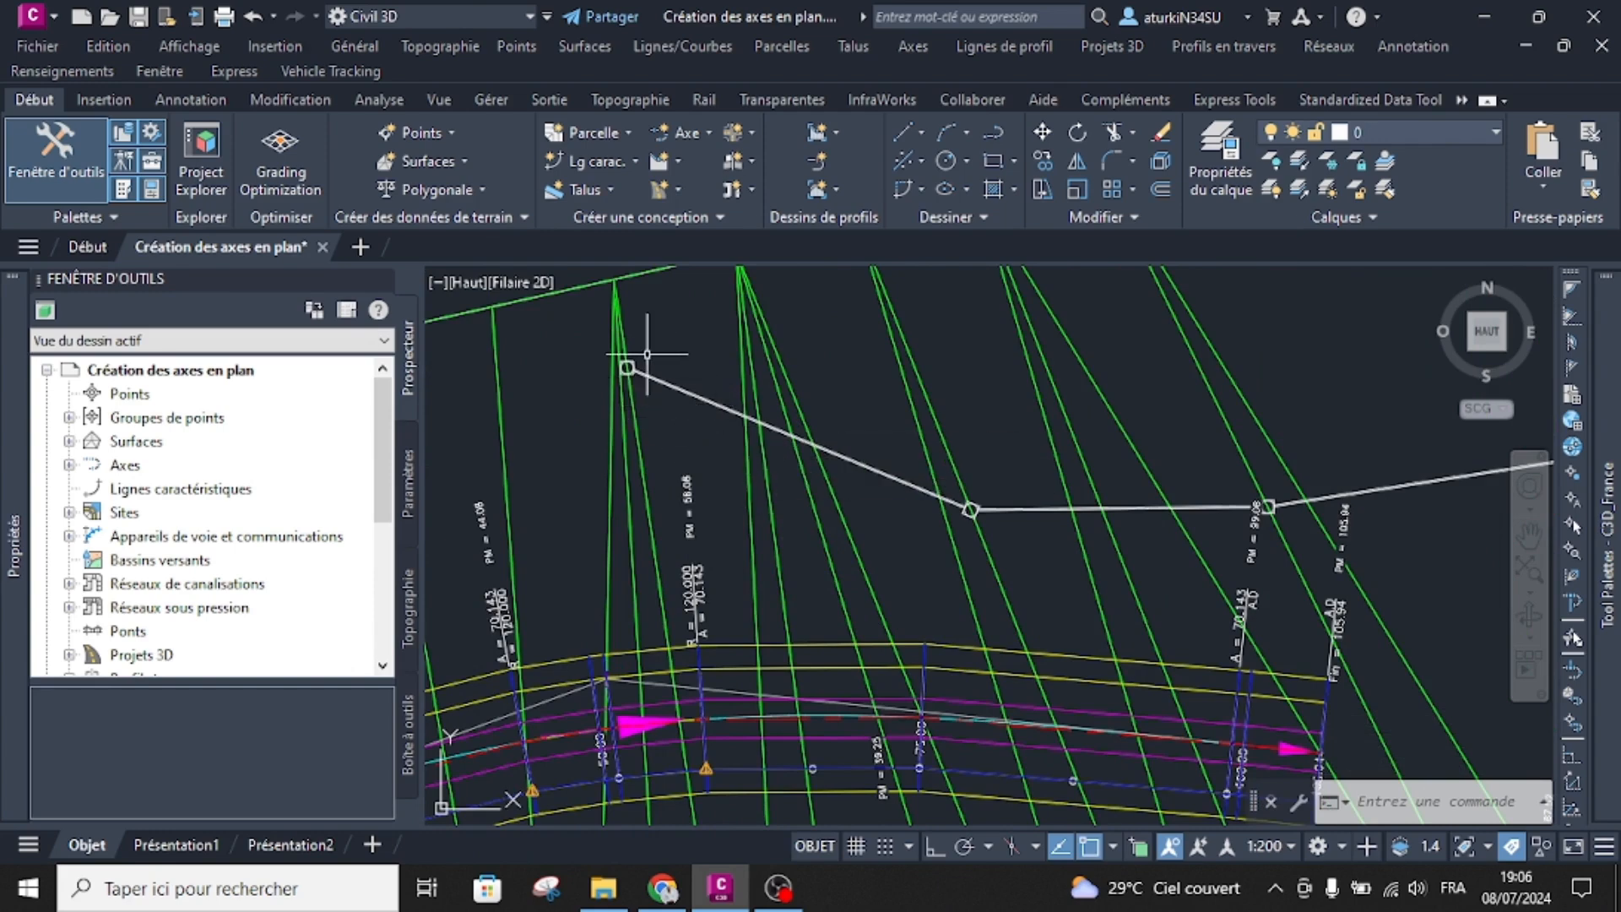
click(685, 132)
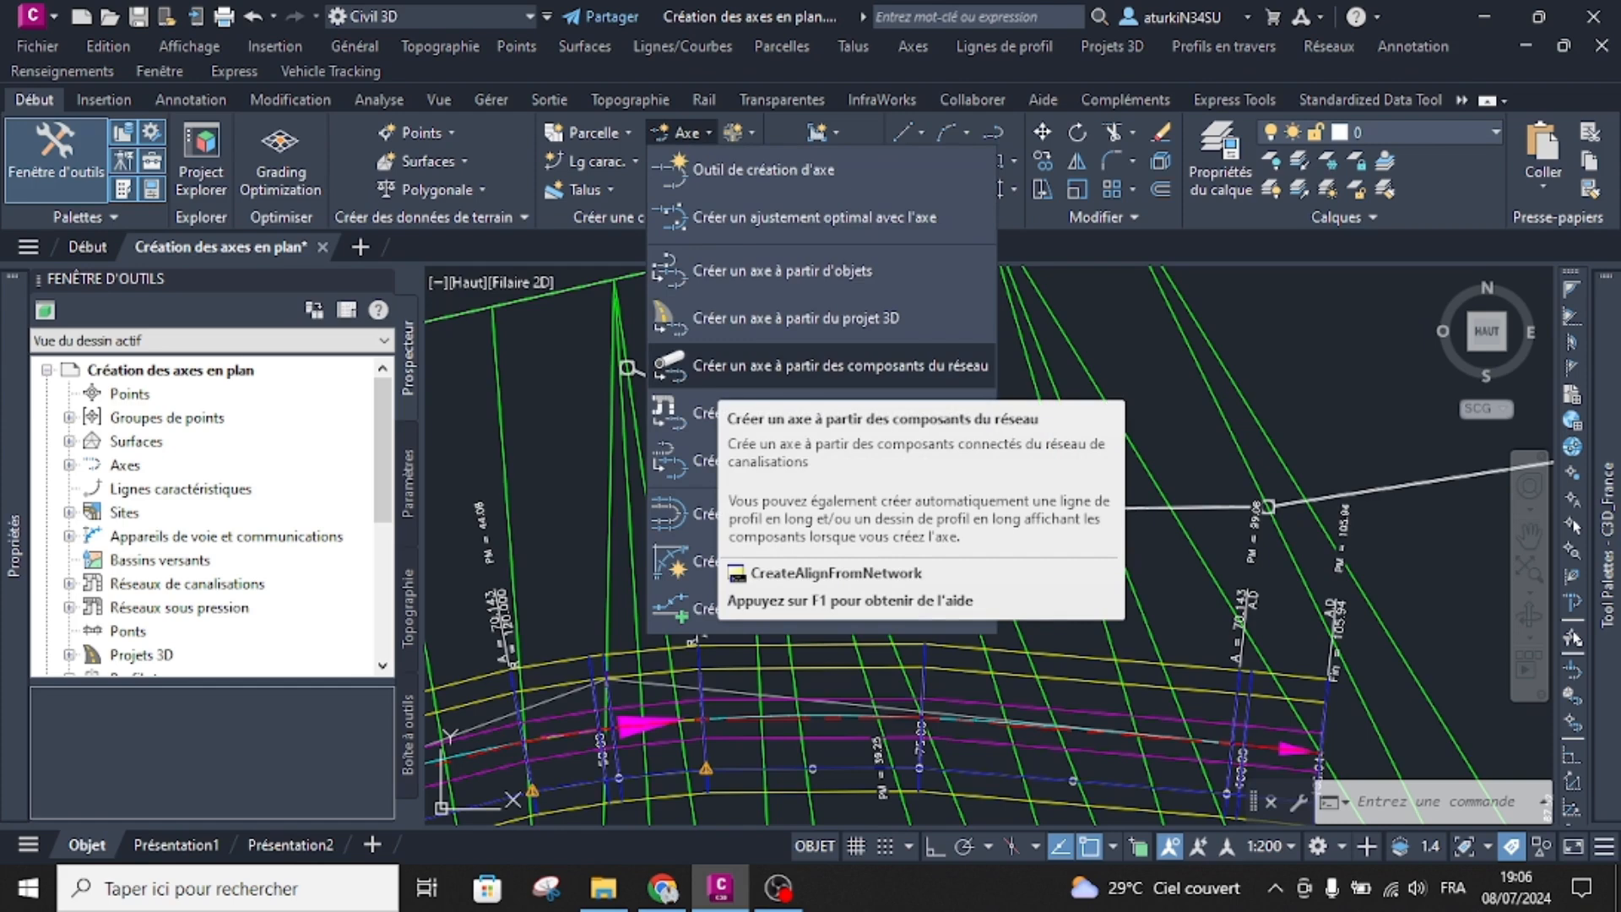
click(707, 363)
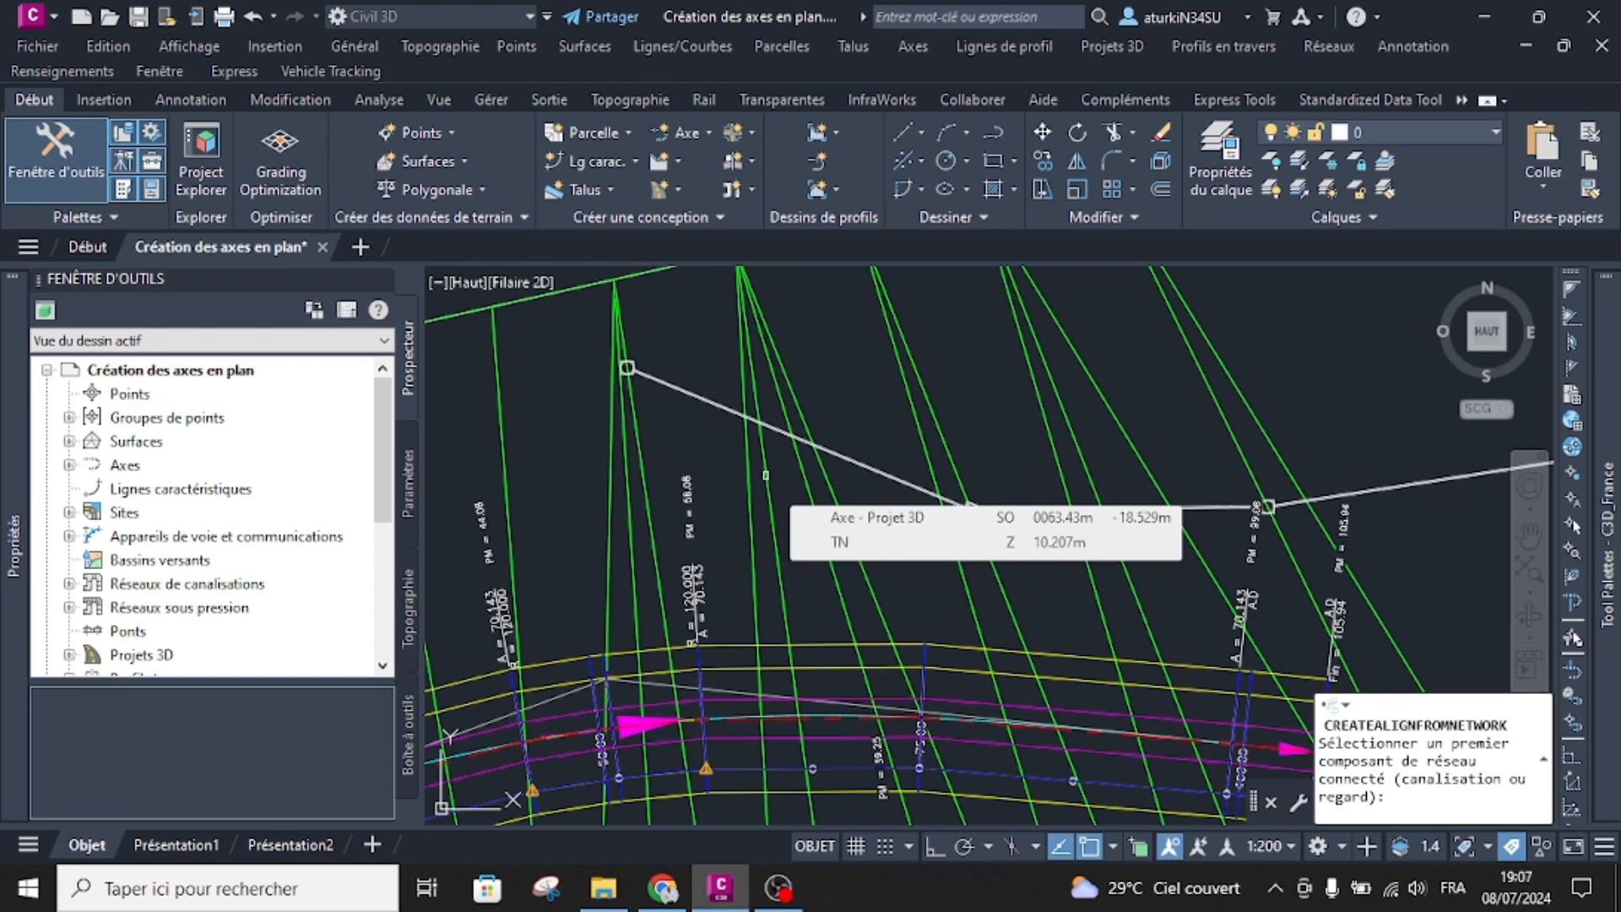
scroll(627, 368, up, 3)
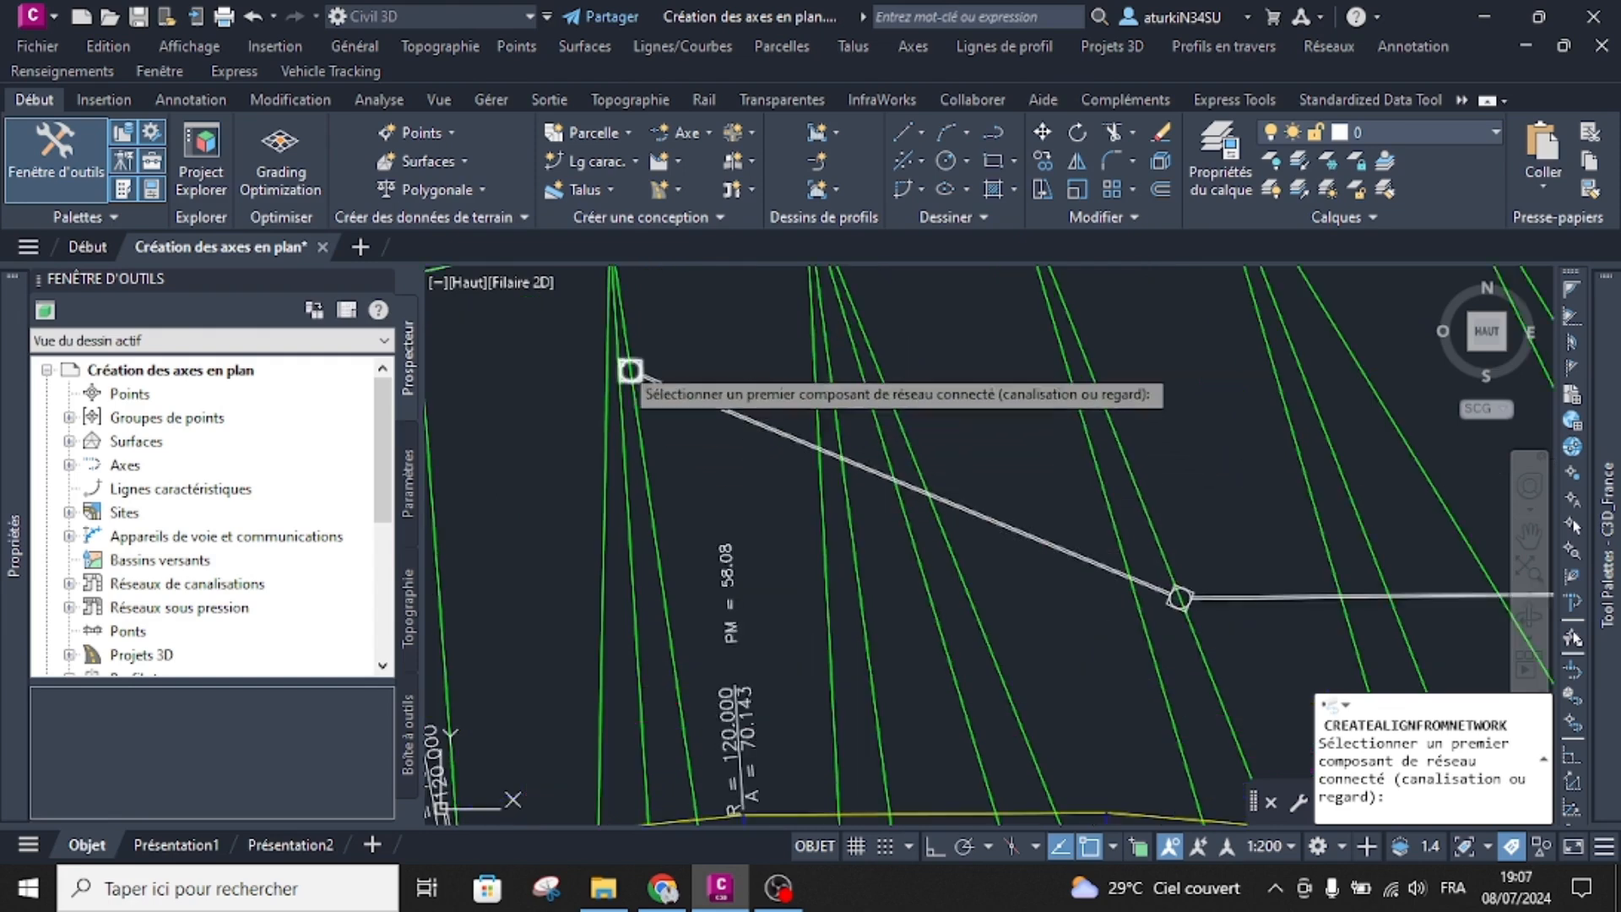
click(611, 375)
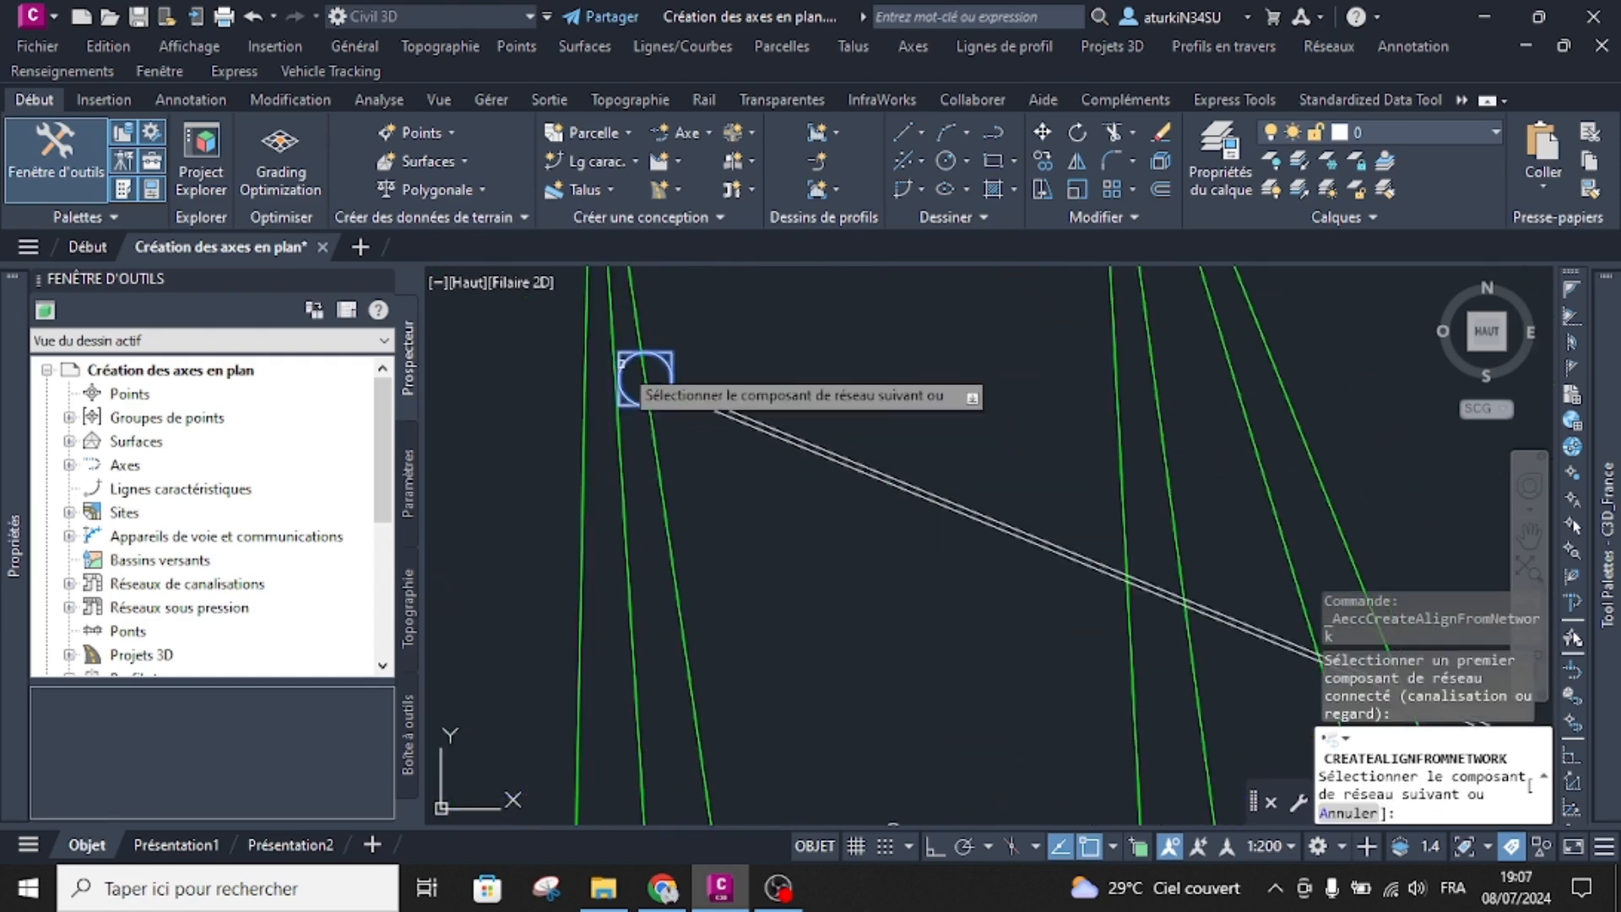
Step: Extend the network part selection to the easternmost manhole and accept the whole pipe run
scroll(609, 380, down, 3)
scroll(1059, 371, up, 3)
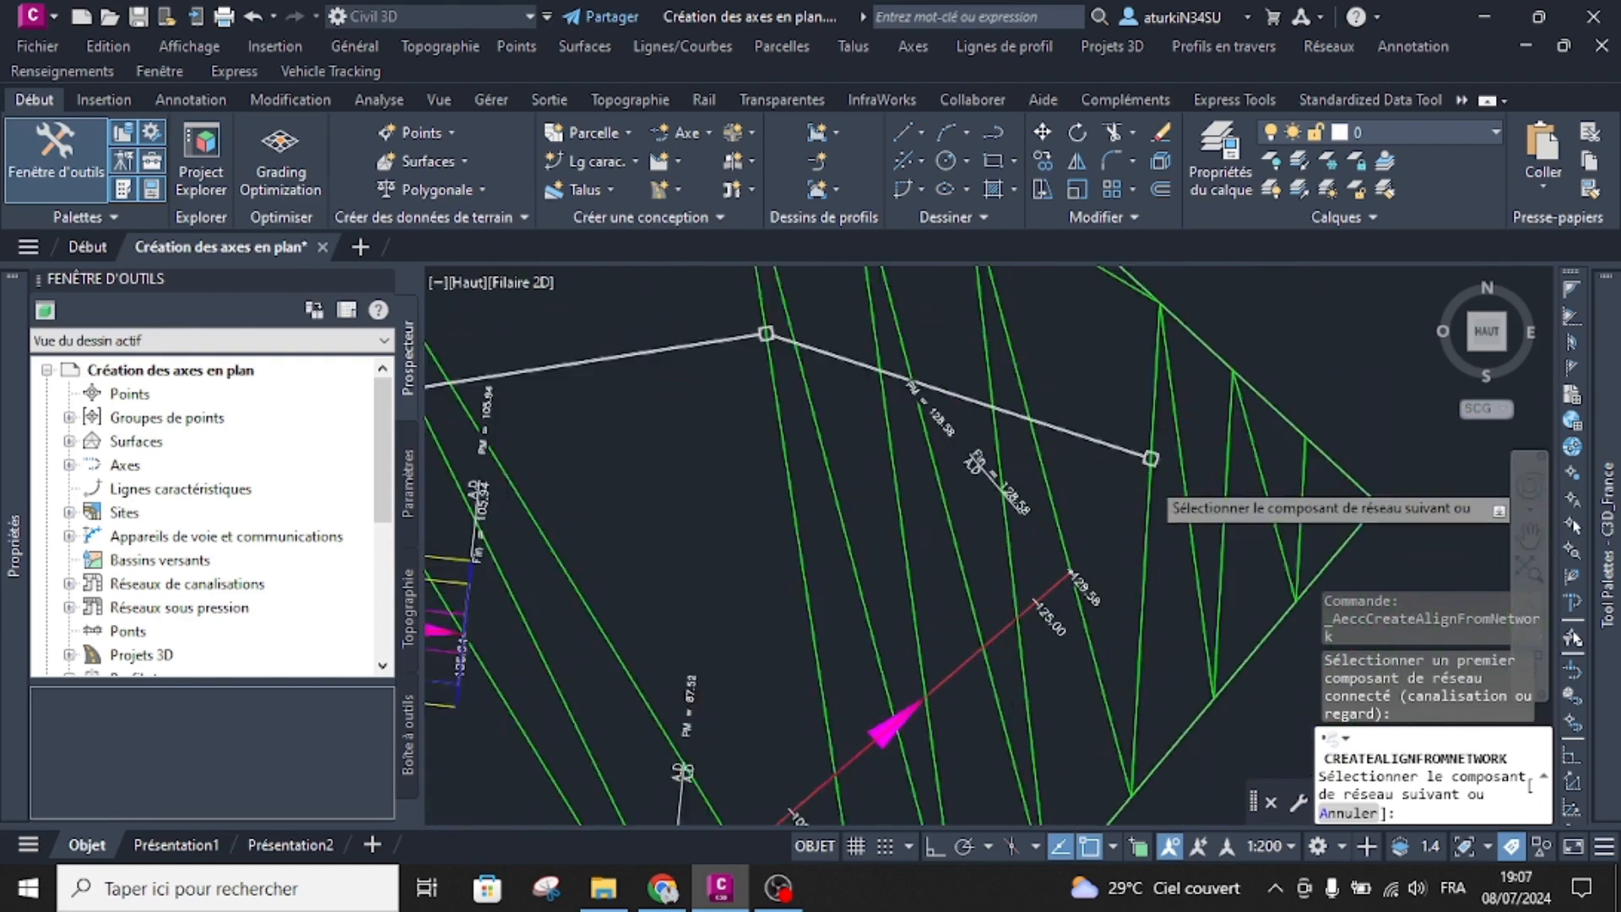
click(1156, 426)
scroll(1157, 427, down, 3)
scroll(1038, 435, up, 1)
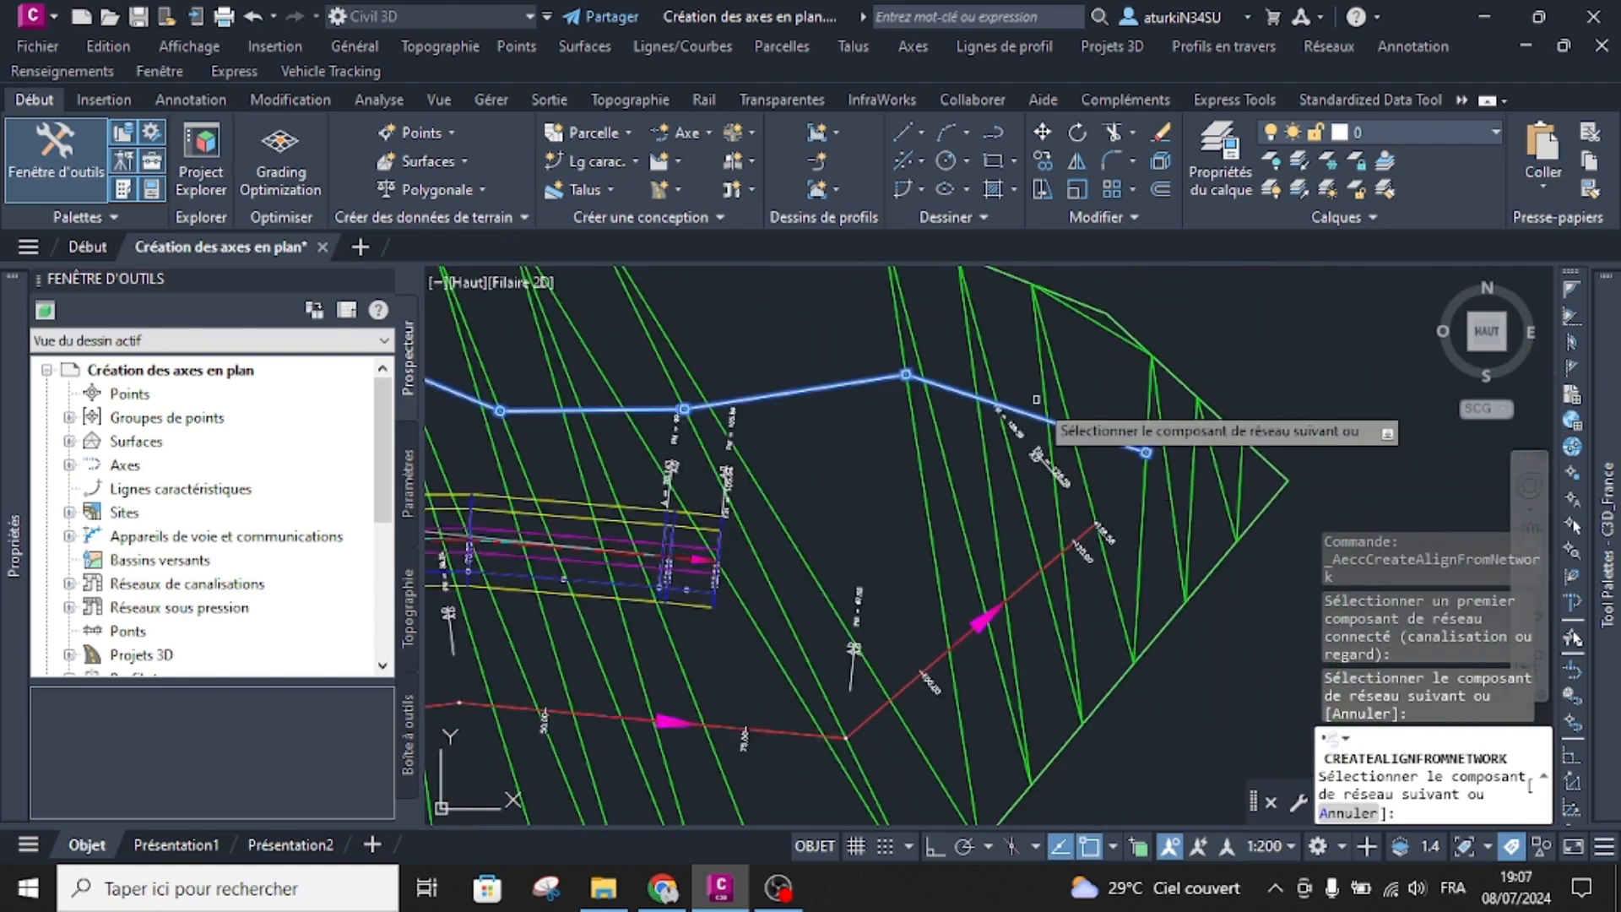
middle_drag(656, 458, 830, 500)
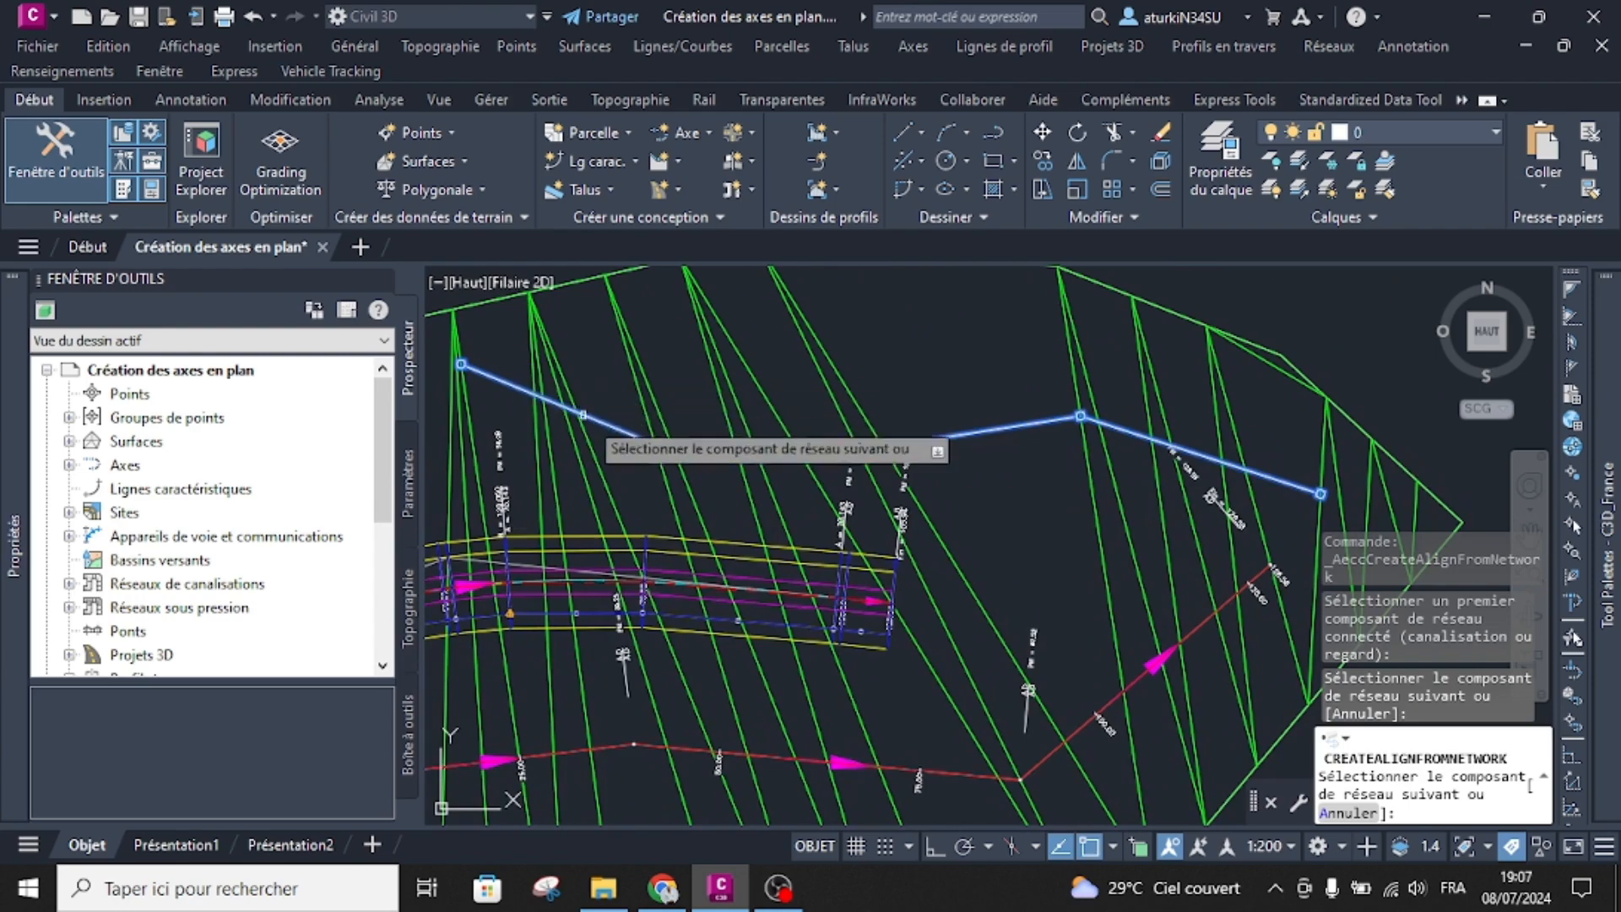
right_click(998, 475)
click(1049, 493)
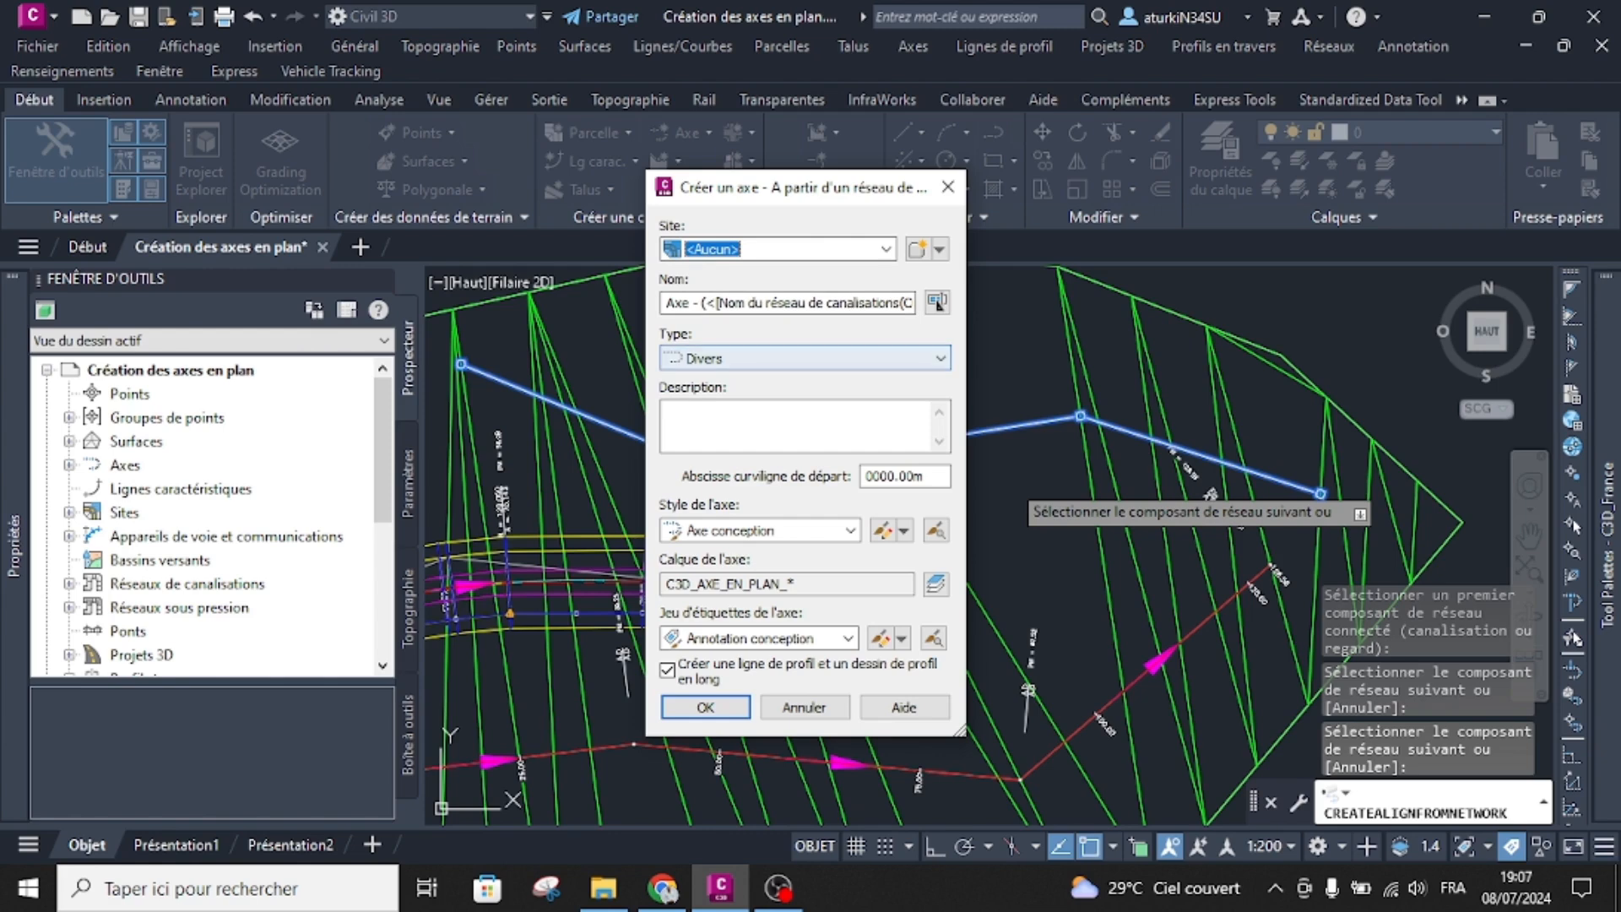
Step: Keep the alignment type Divers, turn off creating a profile and profile view, and create the pipe network alignment
click(806, 358)
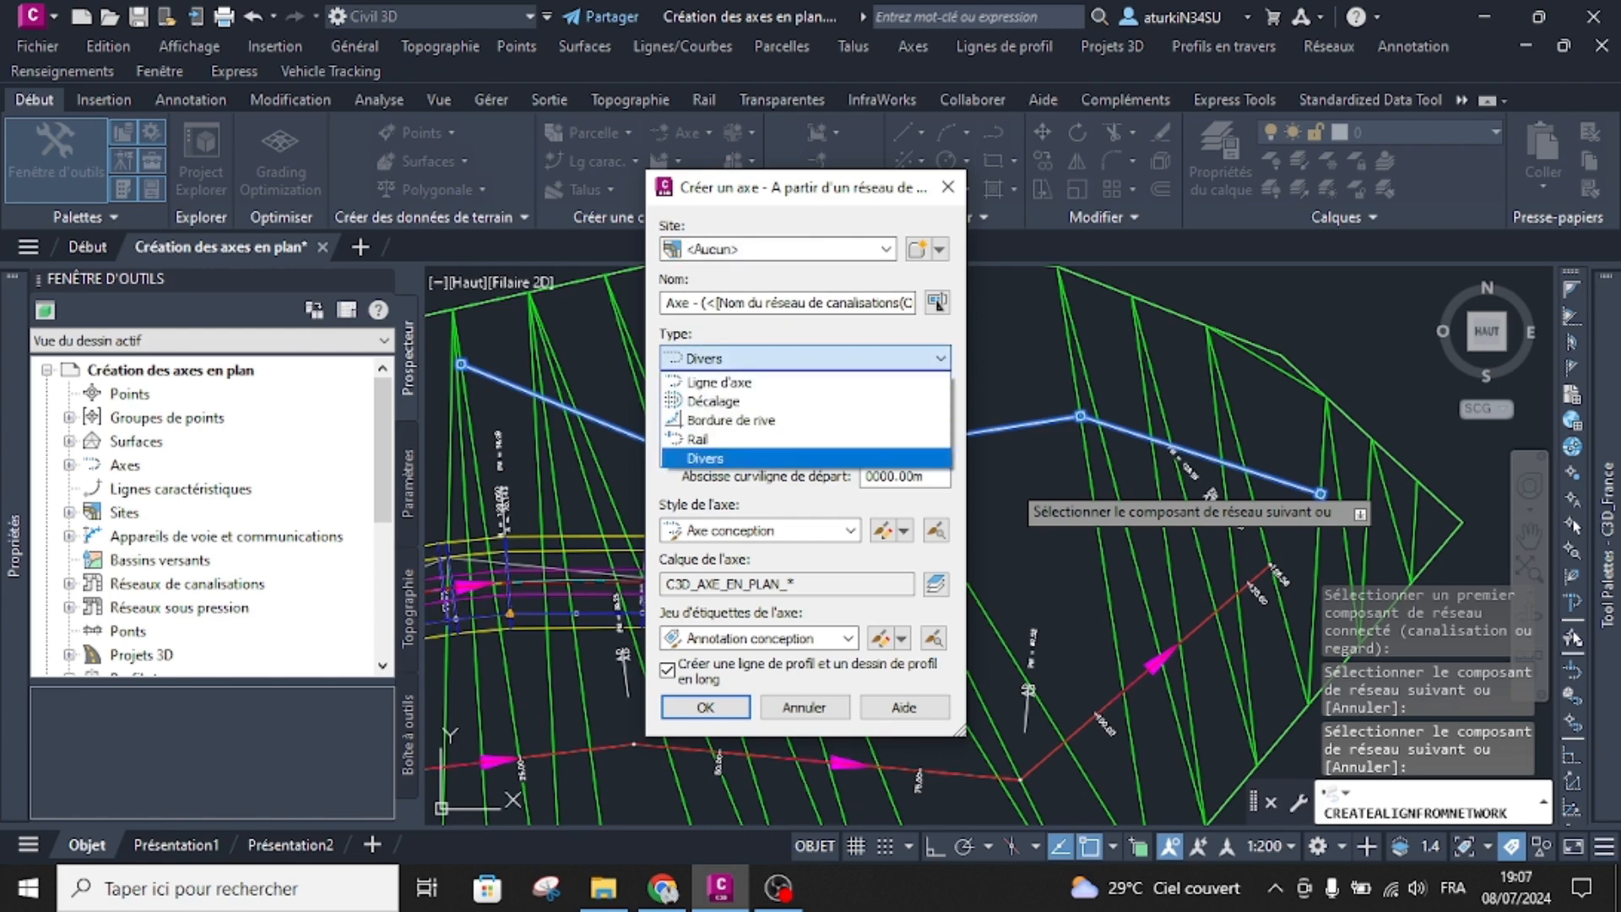
click(806, 358)
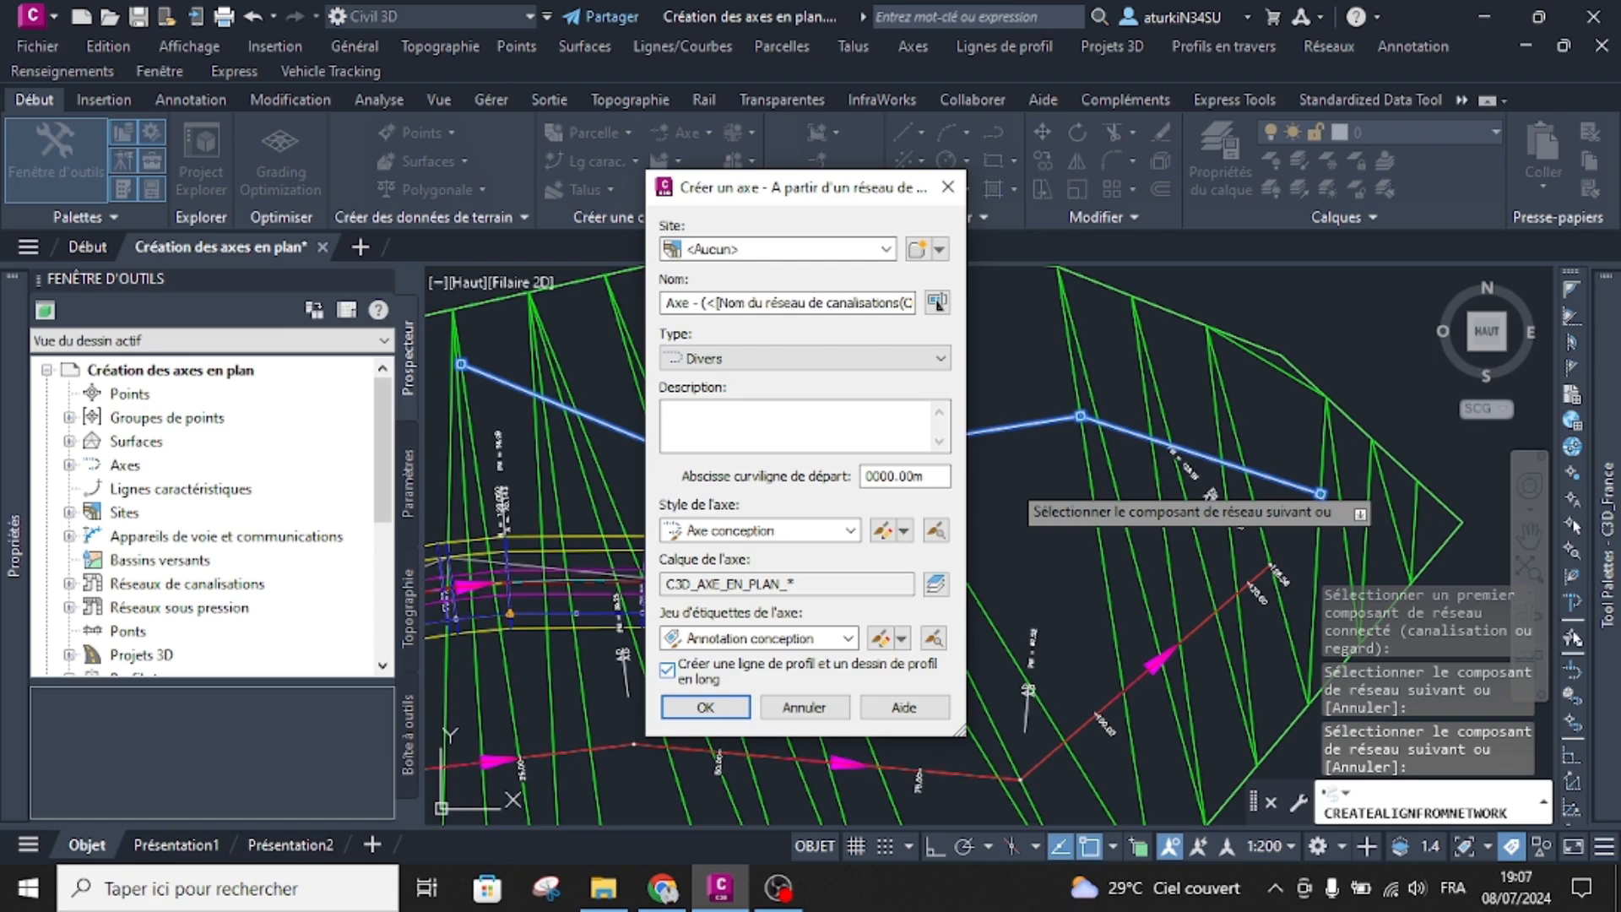
click(667, 670)
click(704, 707)
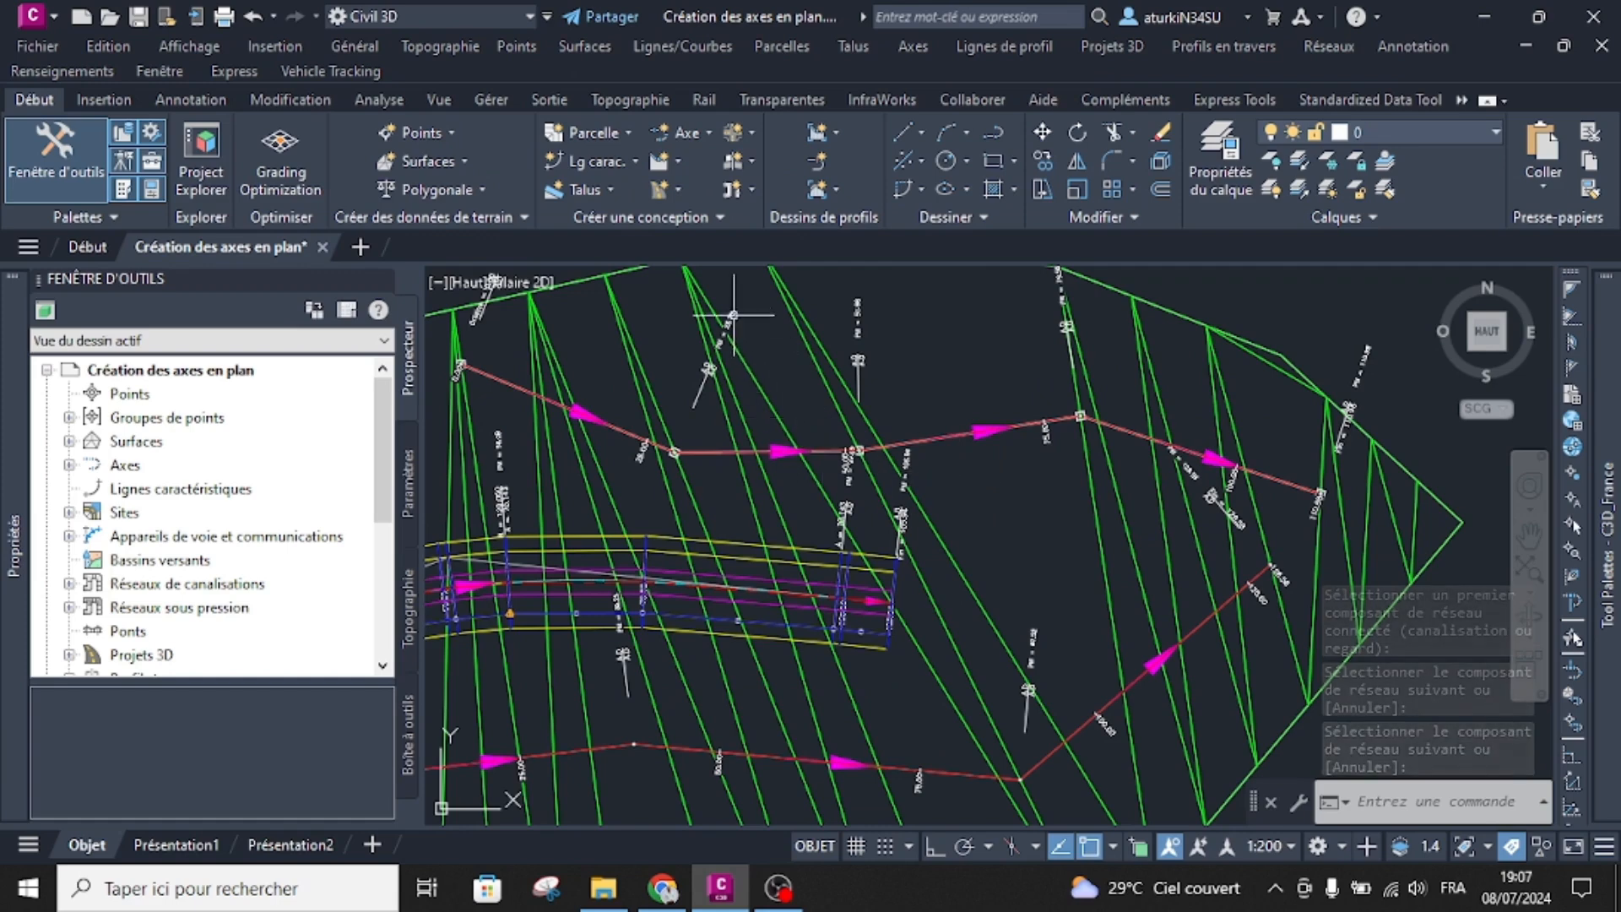
click(686, 133)
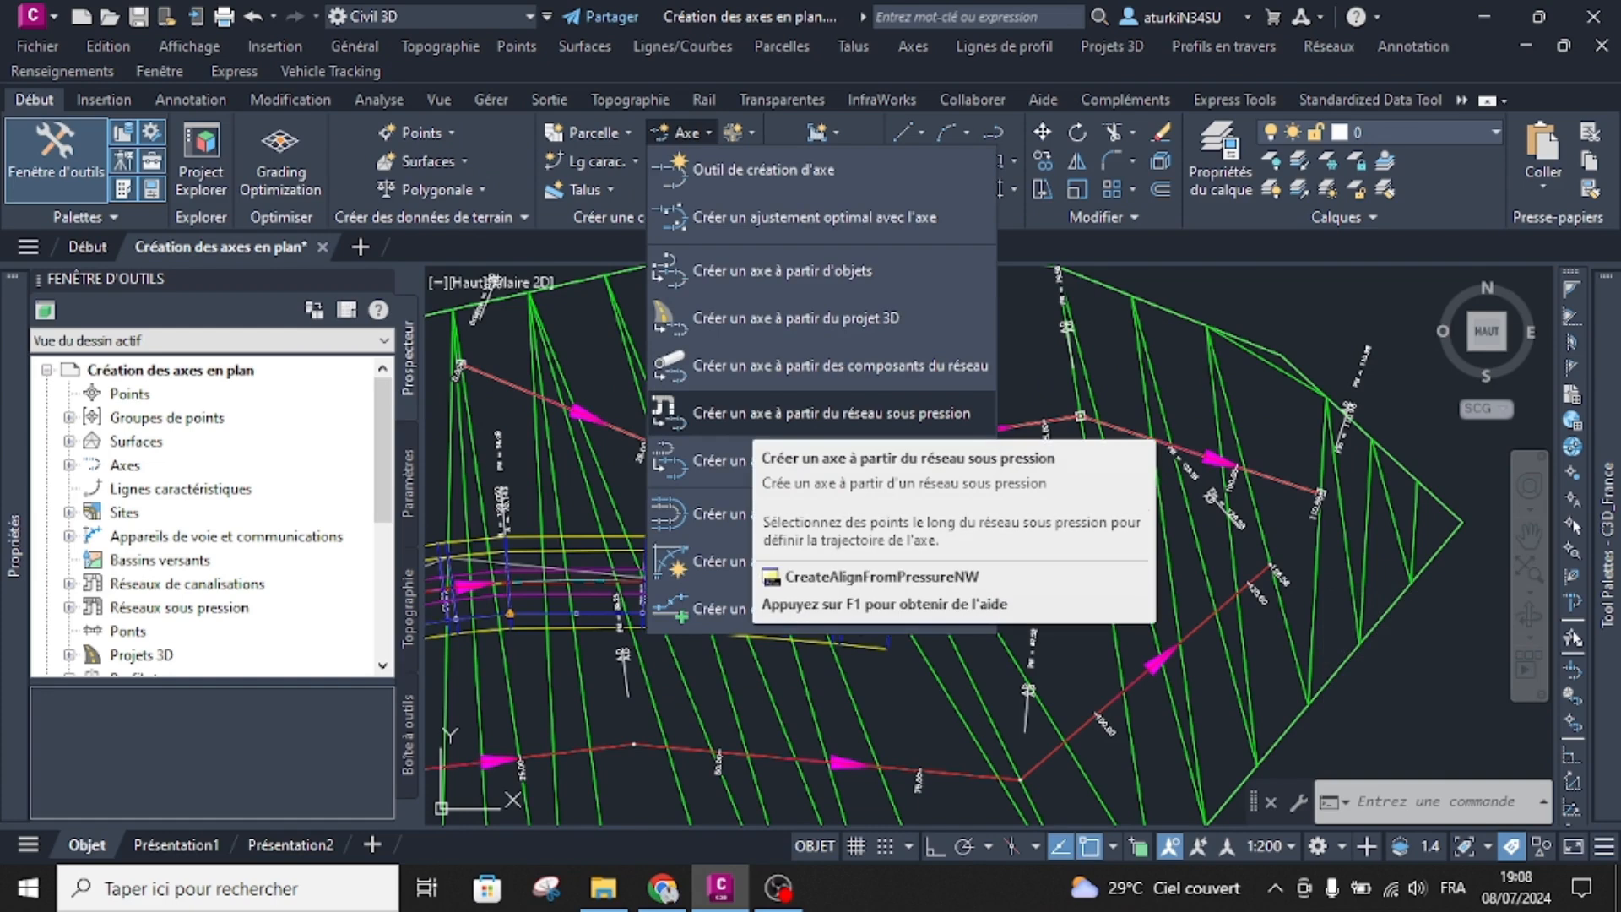
click(831, 412)
key(Escape)
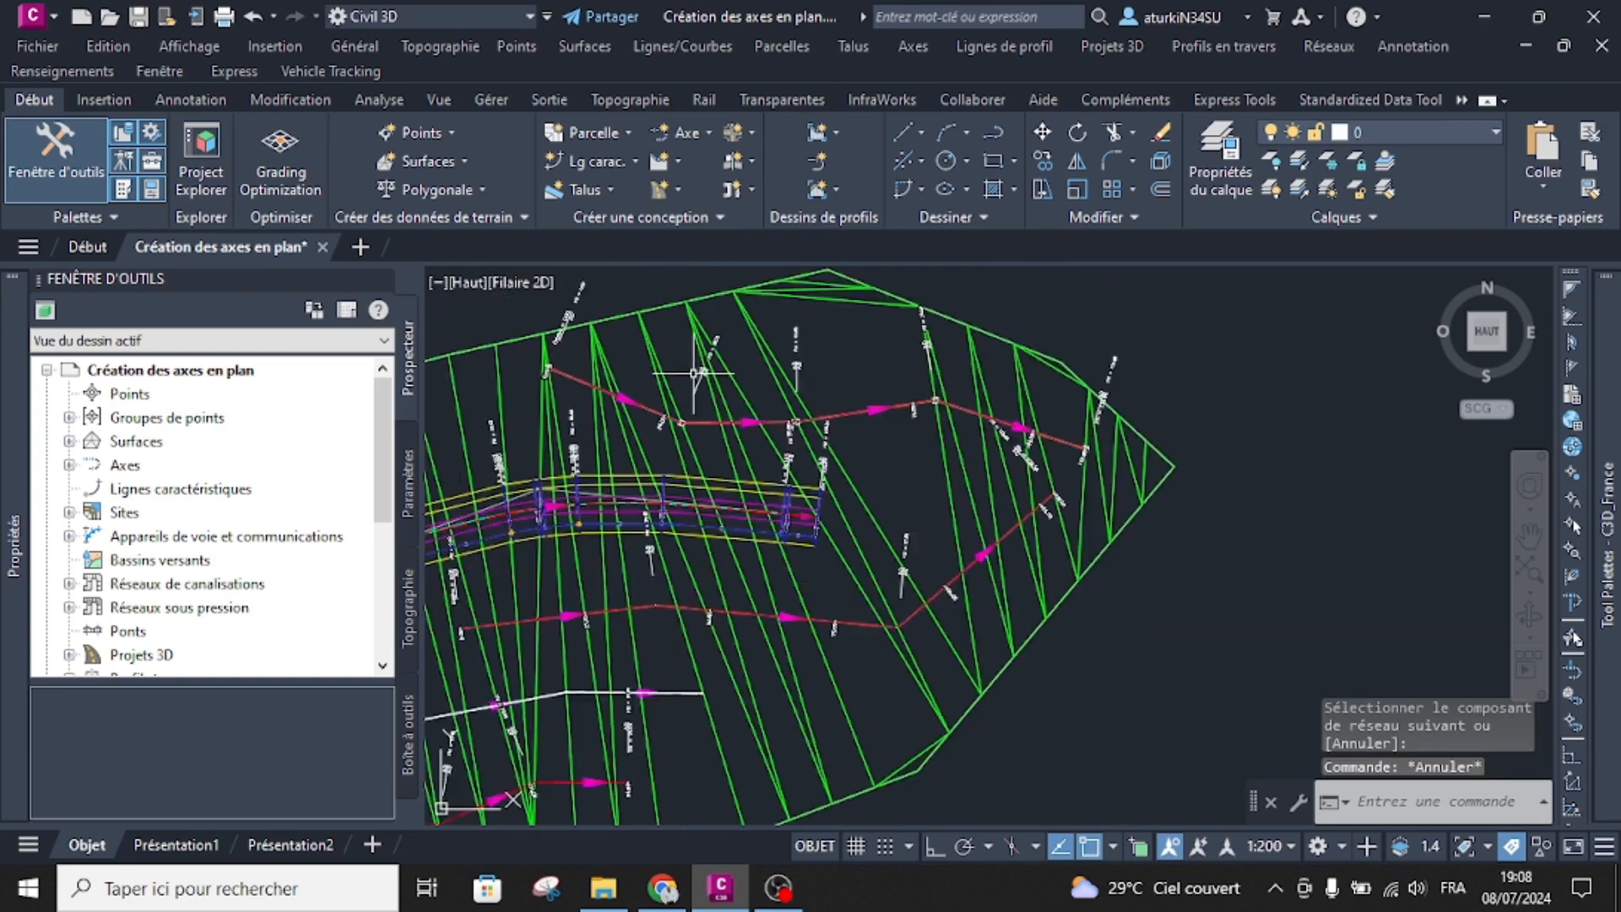
Step: Examine the pressure network south of the corridor and identify its westernmost pipe
scroll(554, 557, up, 5)
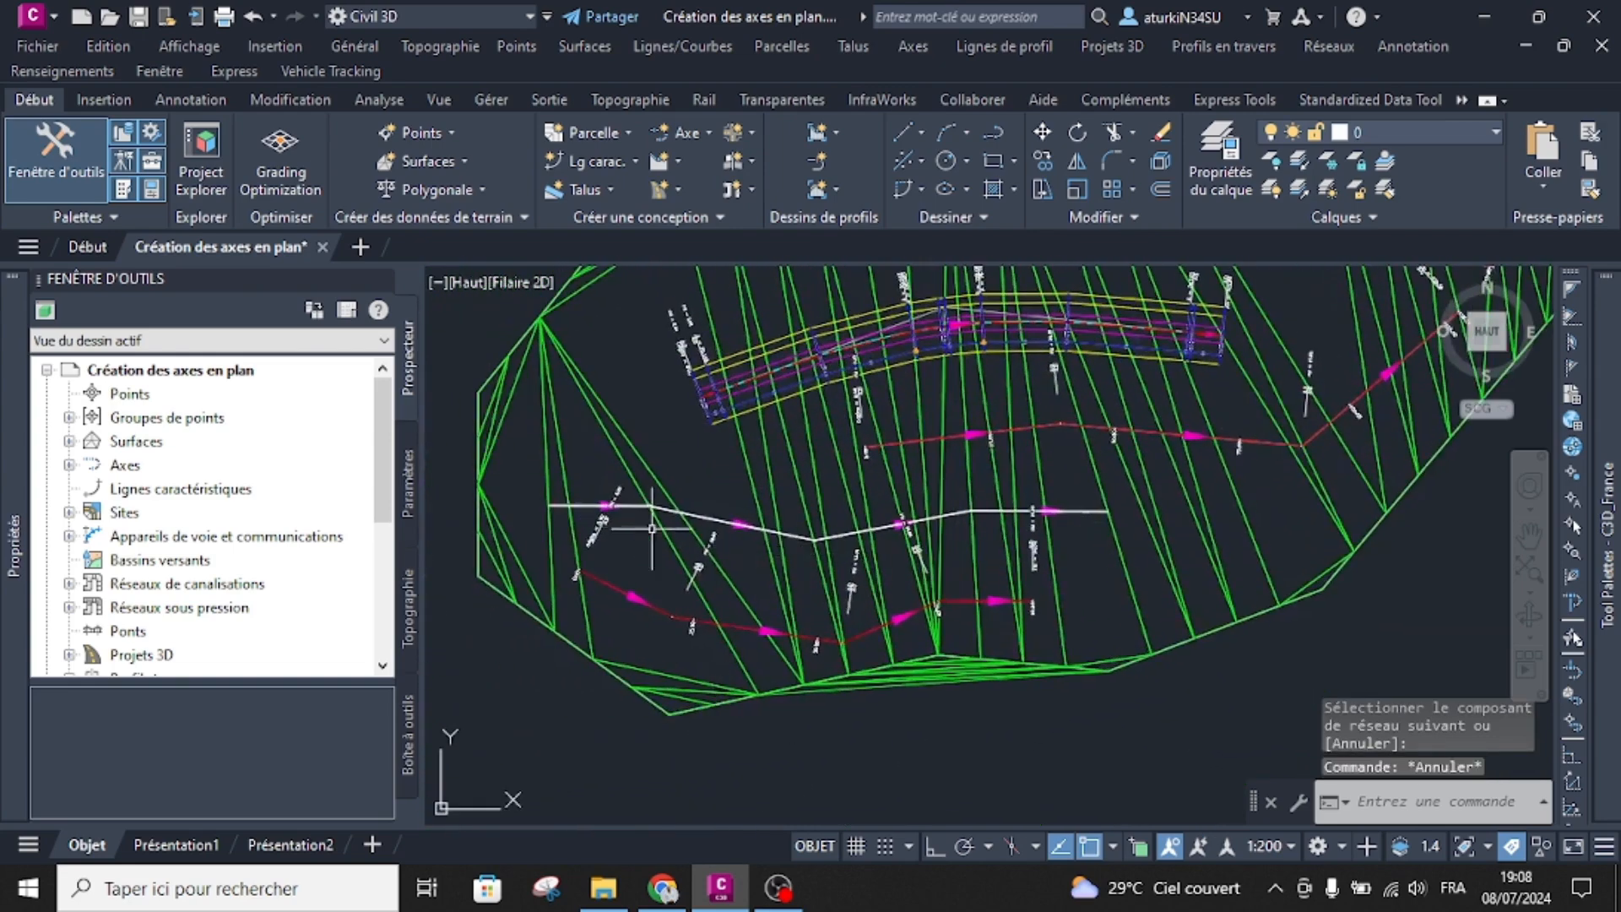
scroll(574, 498, up, 3)
scroll(608, 506, down, 5)
scroll(647, 512, up, 2)
scroll(647, 512, up, 4)
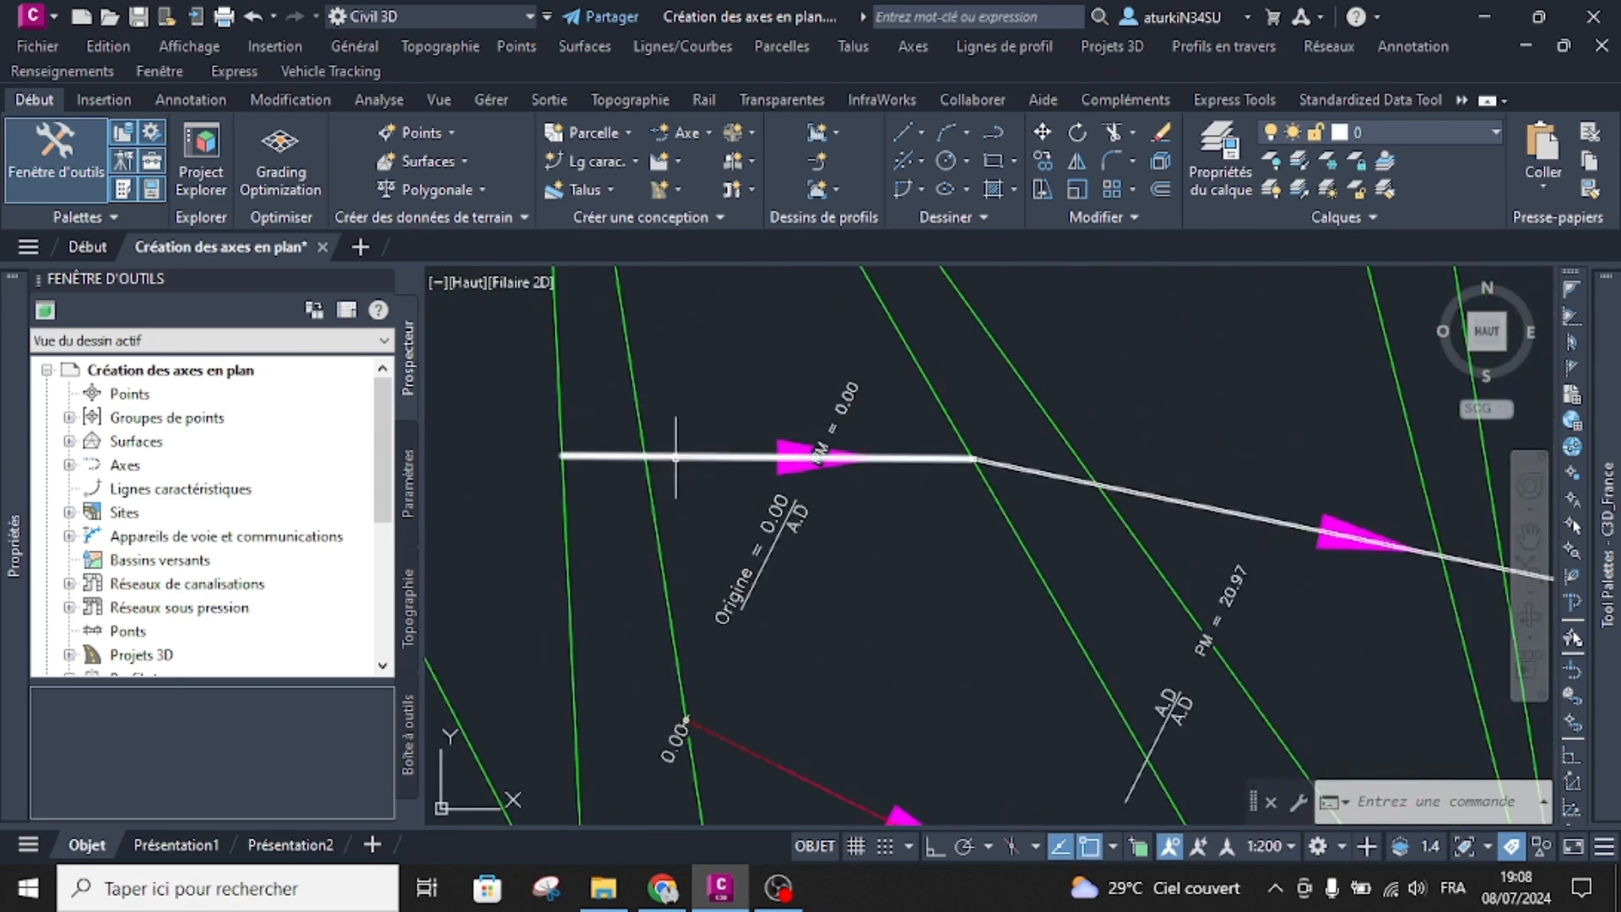
mouse_move(675, 459)
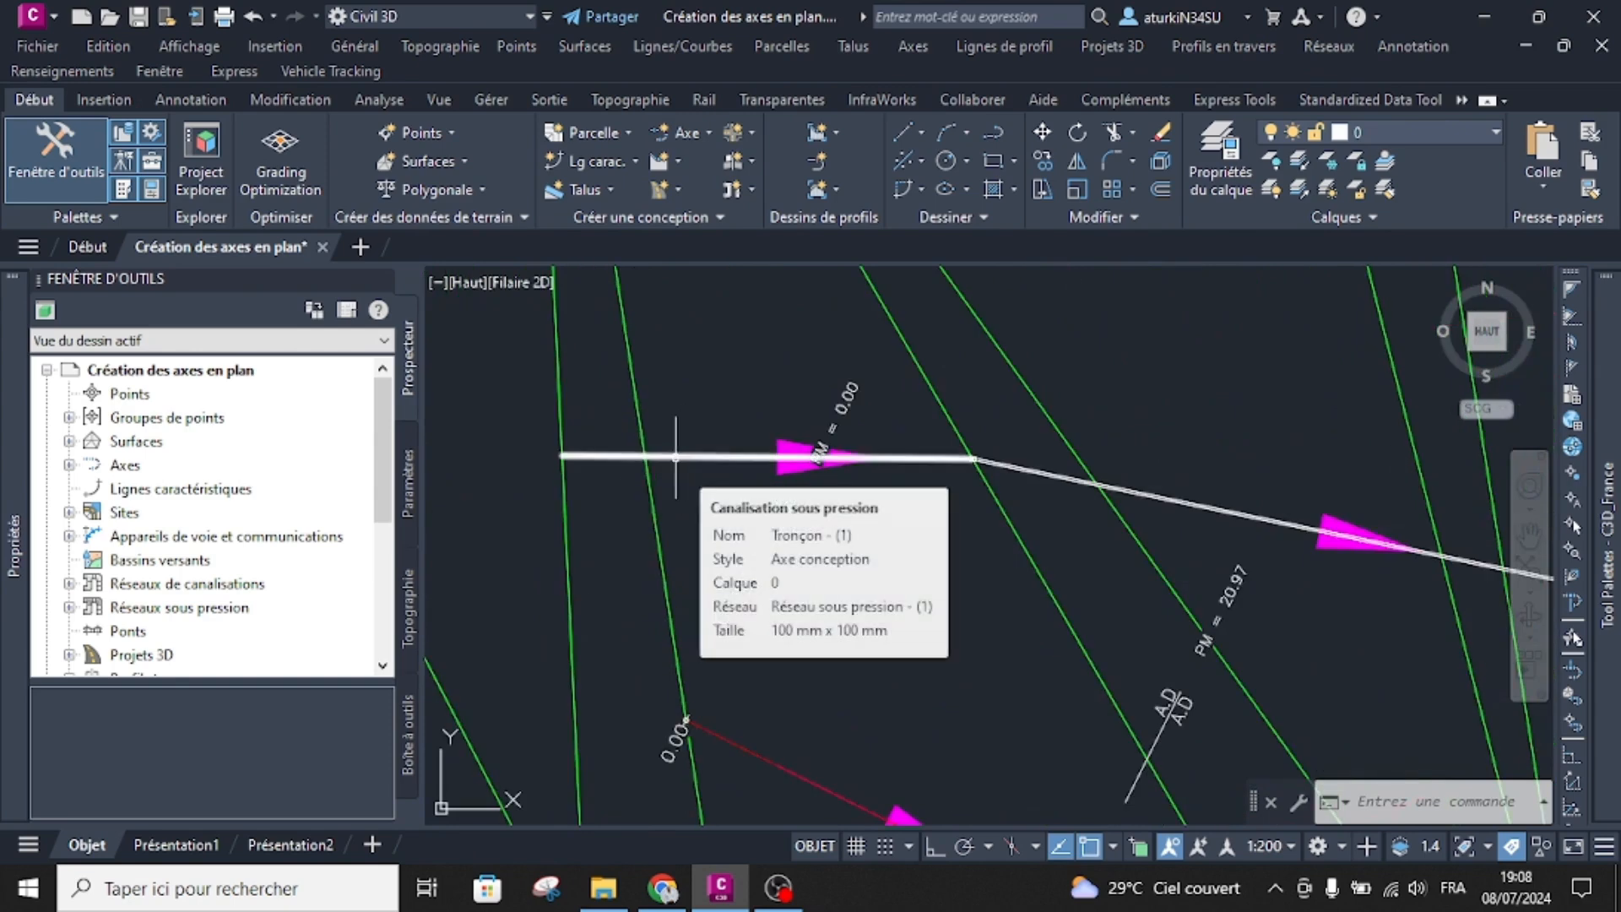
scroll(675, 459, down, 4)
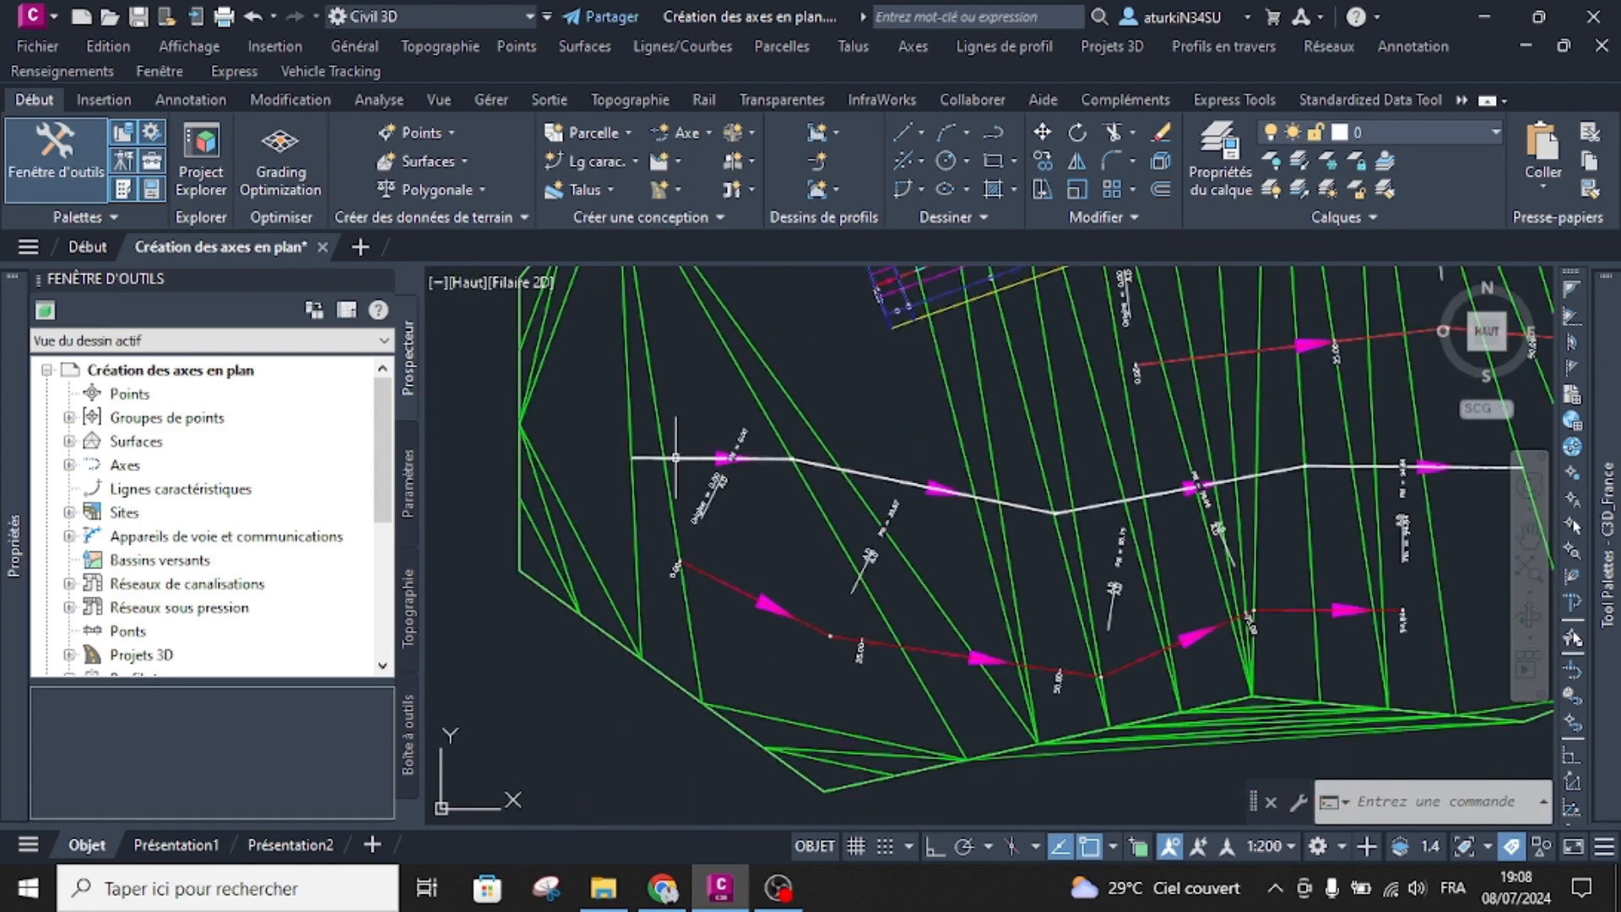
middle_drag(1377, 466, 1045, 521)
scroll(1045, 522, down, 2)
Step: Start creating an alignment from the pressure network with its westernmost pipe as the first part
click(679, 132)
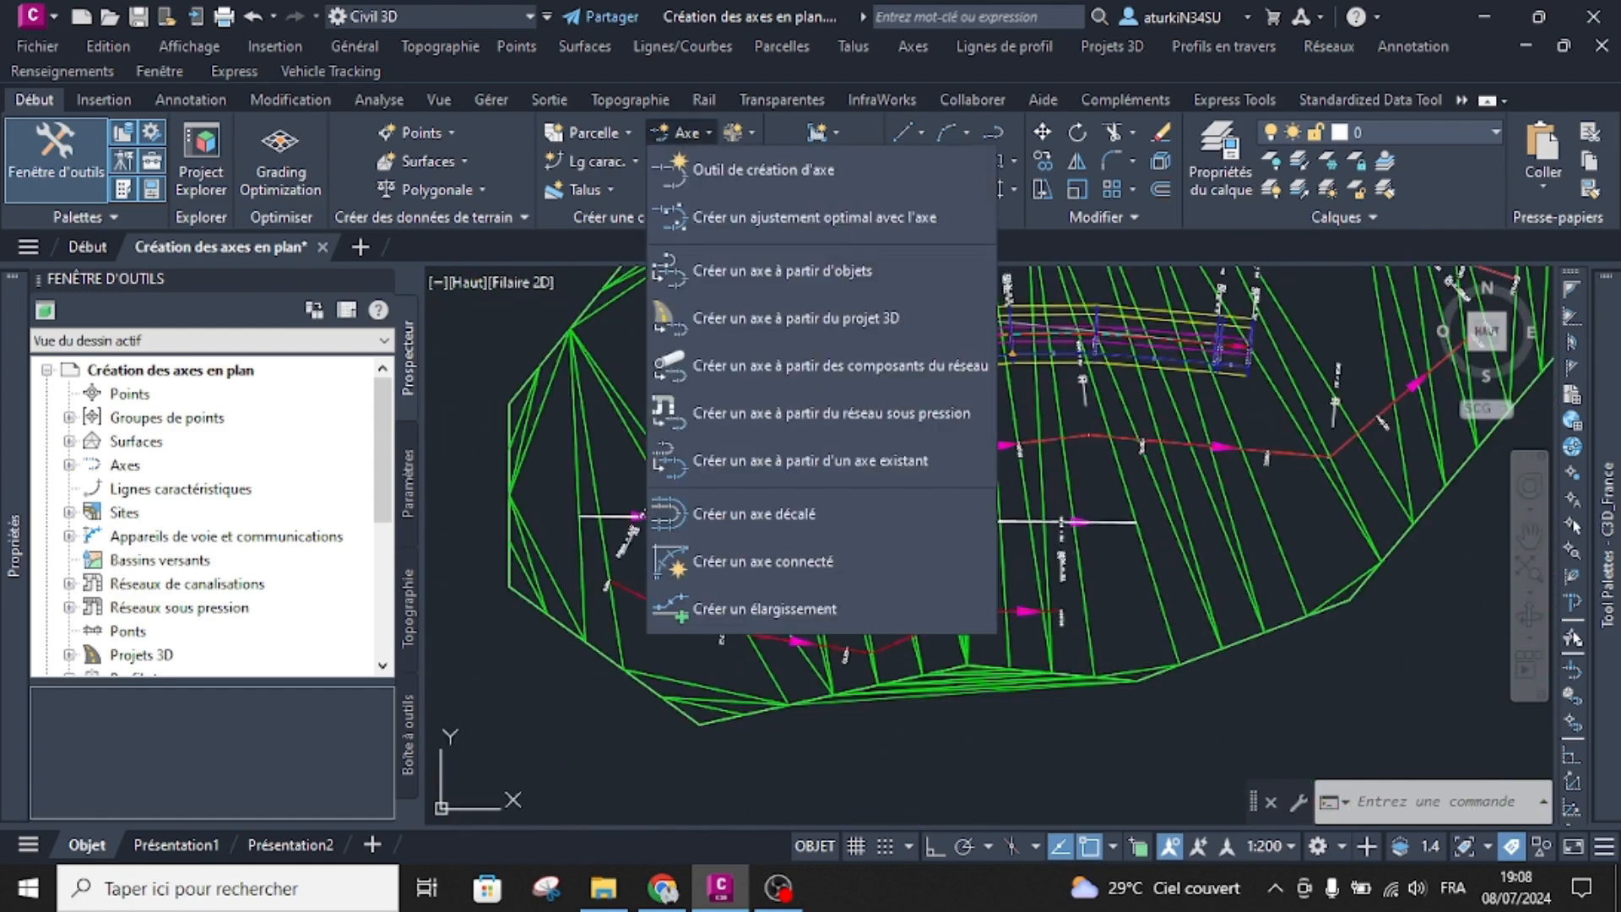
click(832, 413)
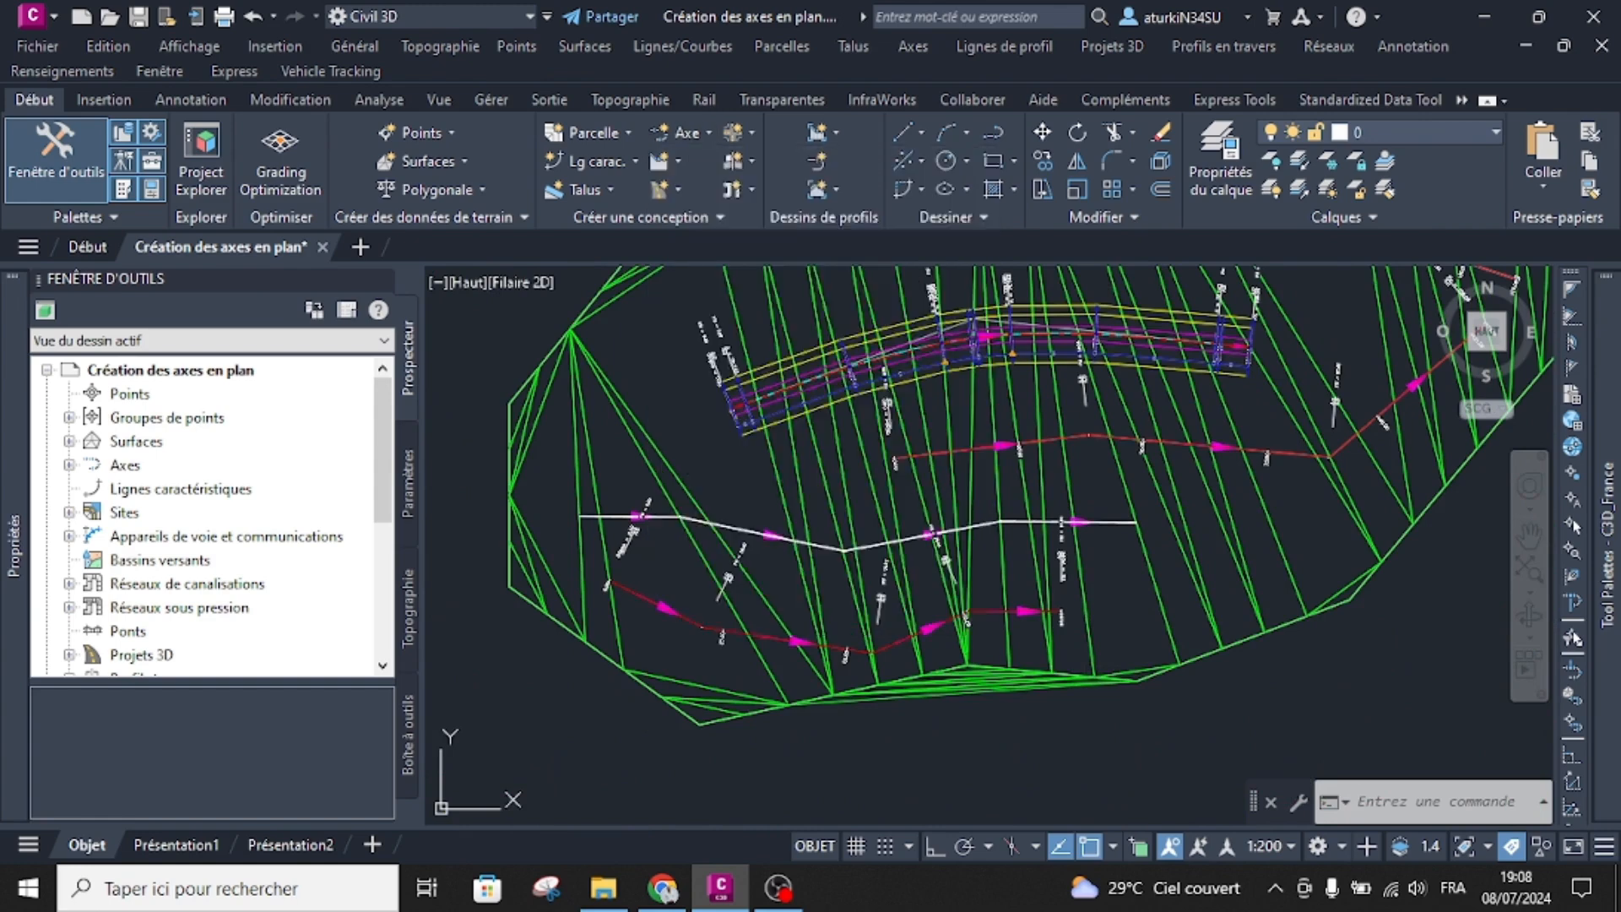
scroll(583, 480, up, 5)
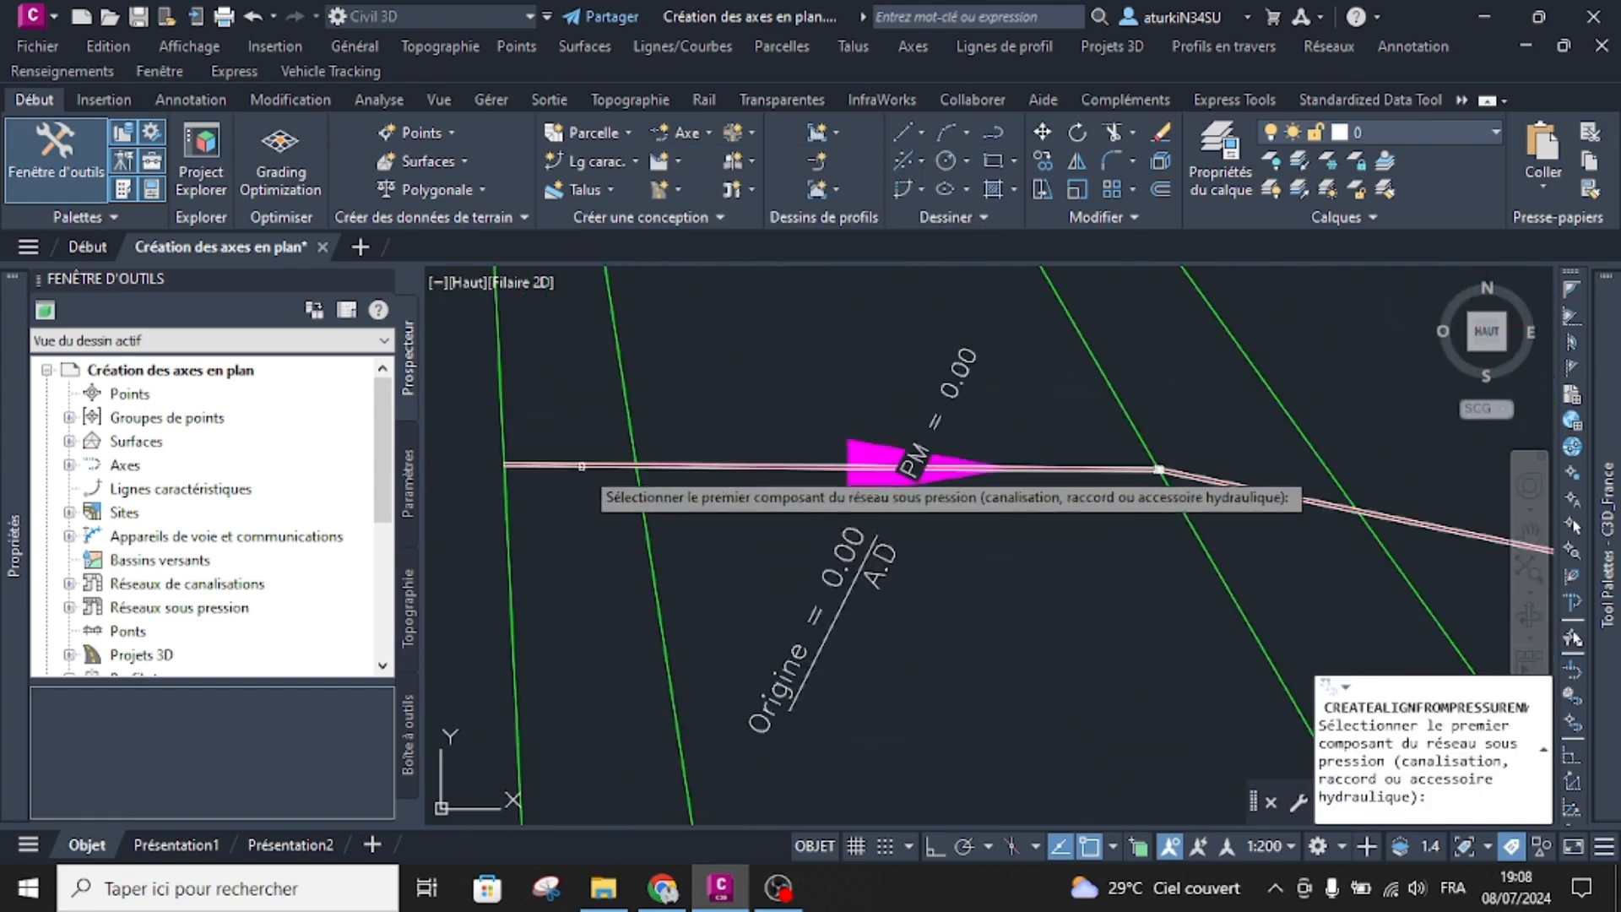
click(585, 465)
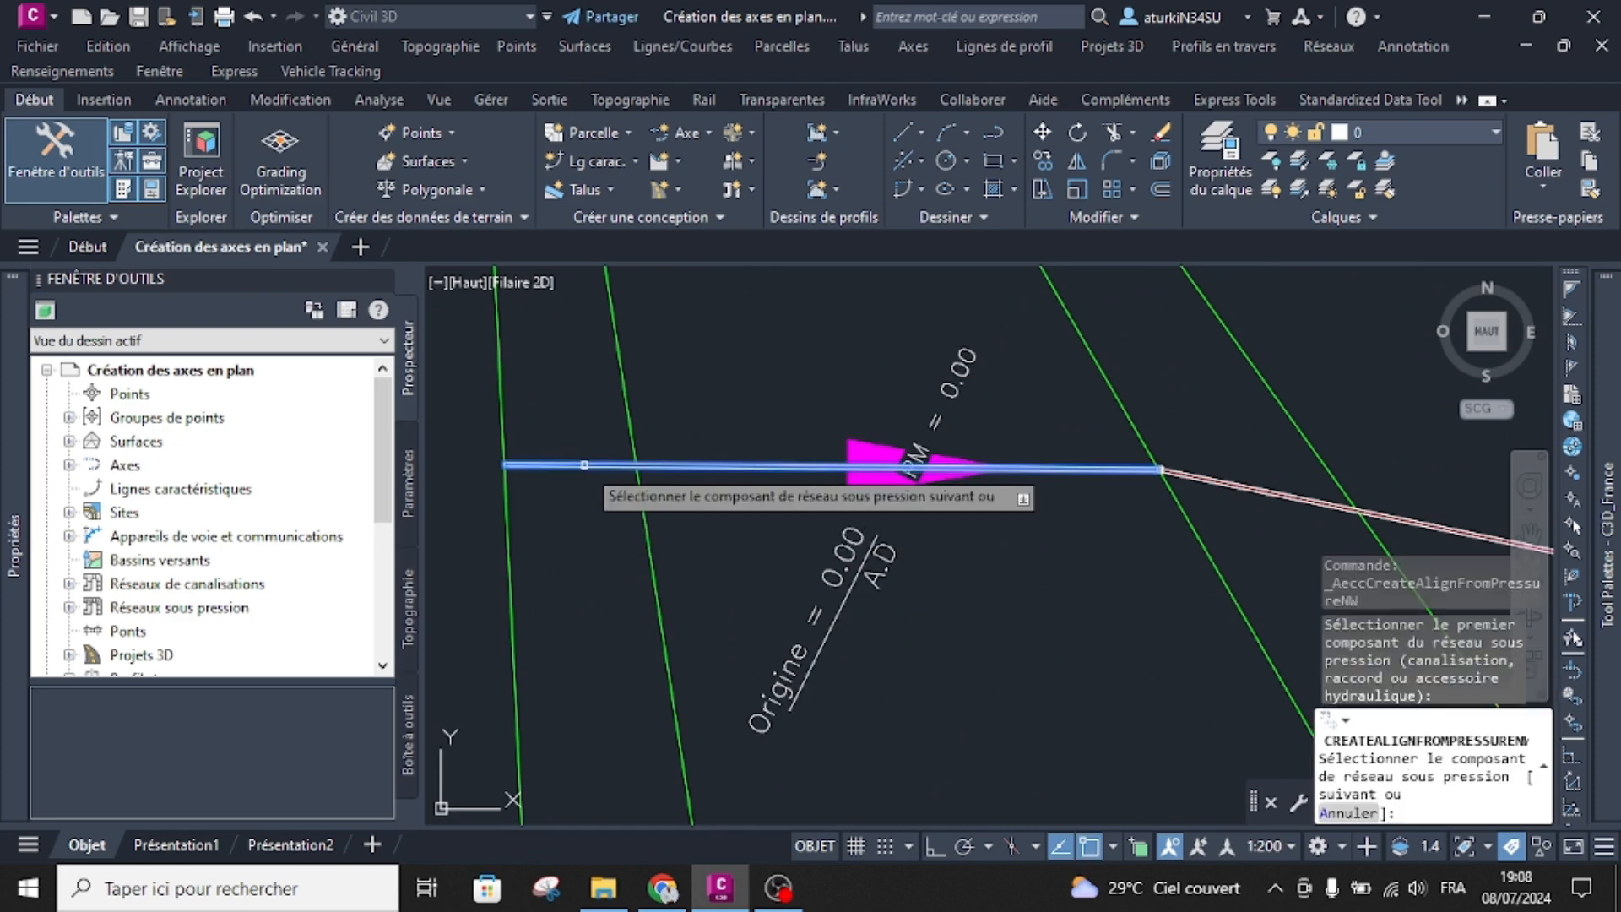
Step: Extend the pressure network selection to the easternmost pipe and accept the whole run
scroll(584, 464, down, 3)
mouse_move(920, 549)
middle_down()
mouse_move(926, 536)
mouse_move(835, 545)
middle_up()
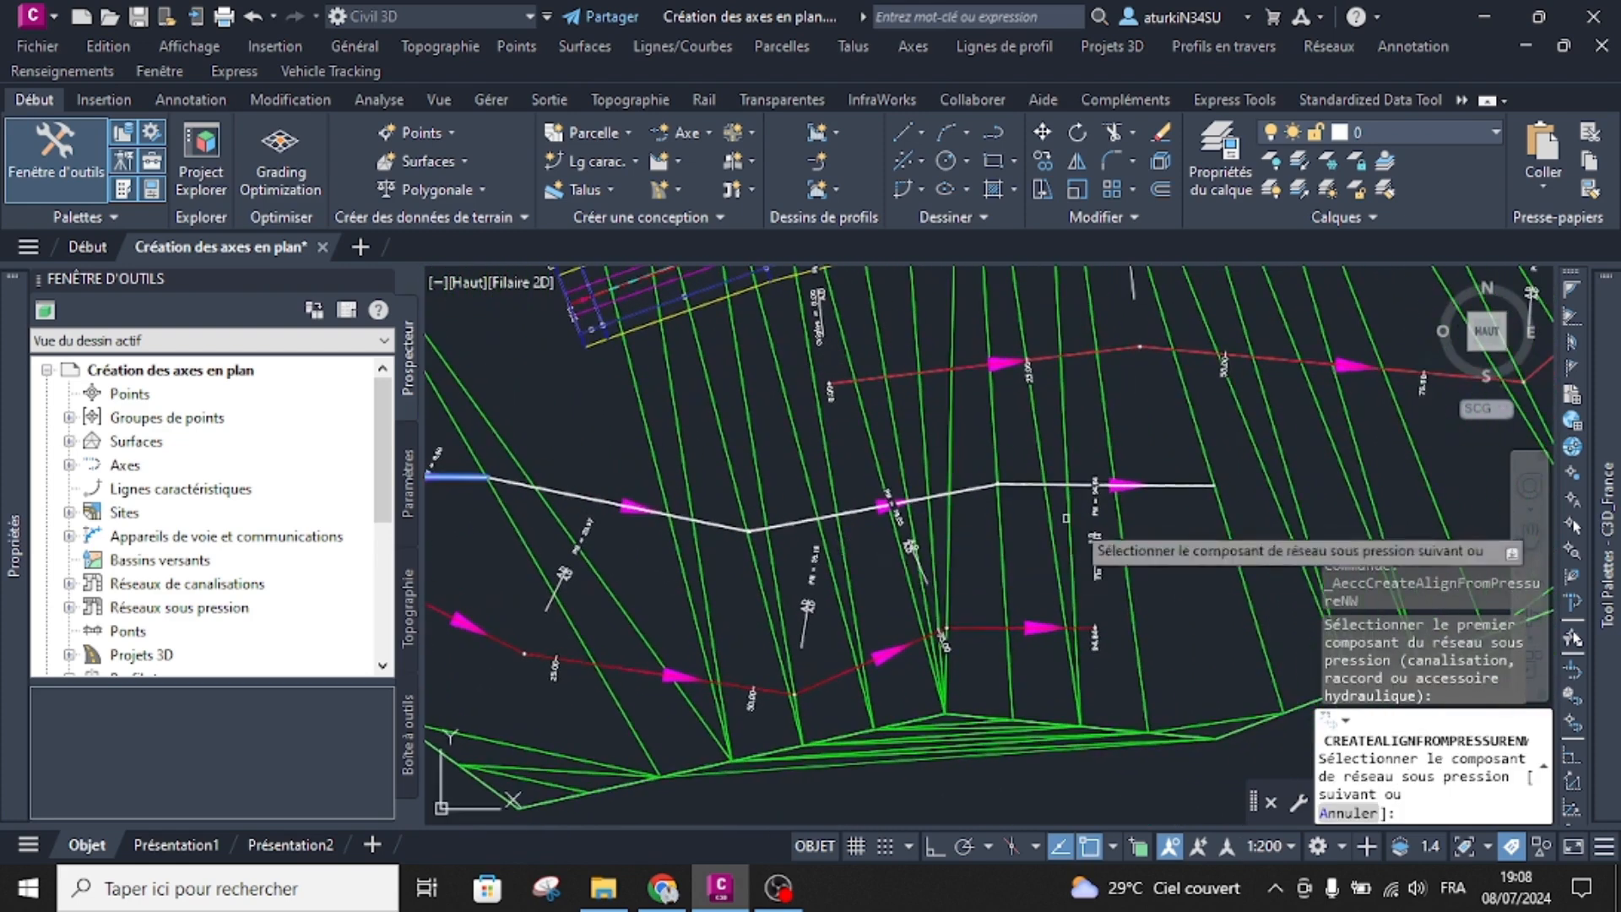
click(1168, 481)
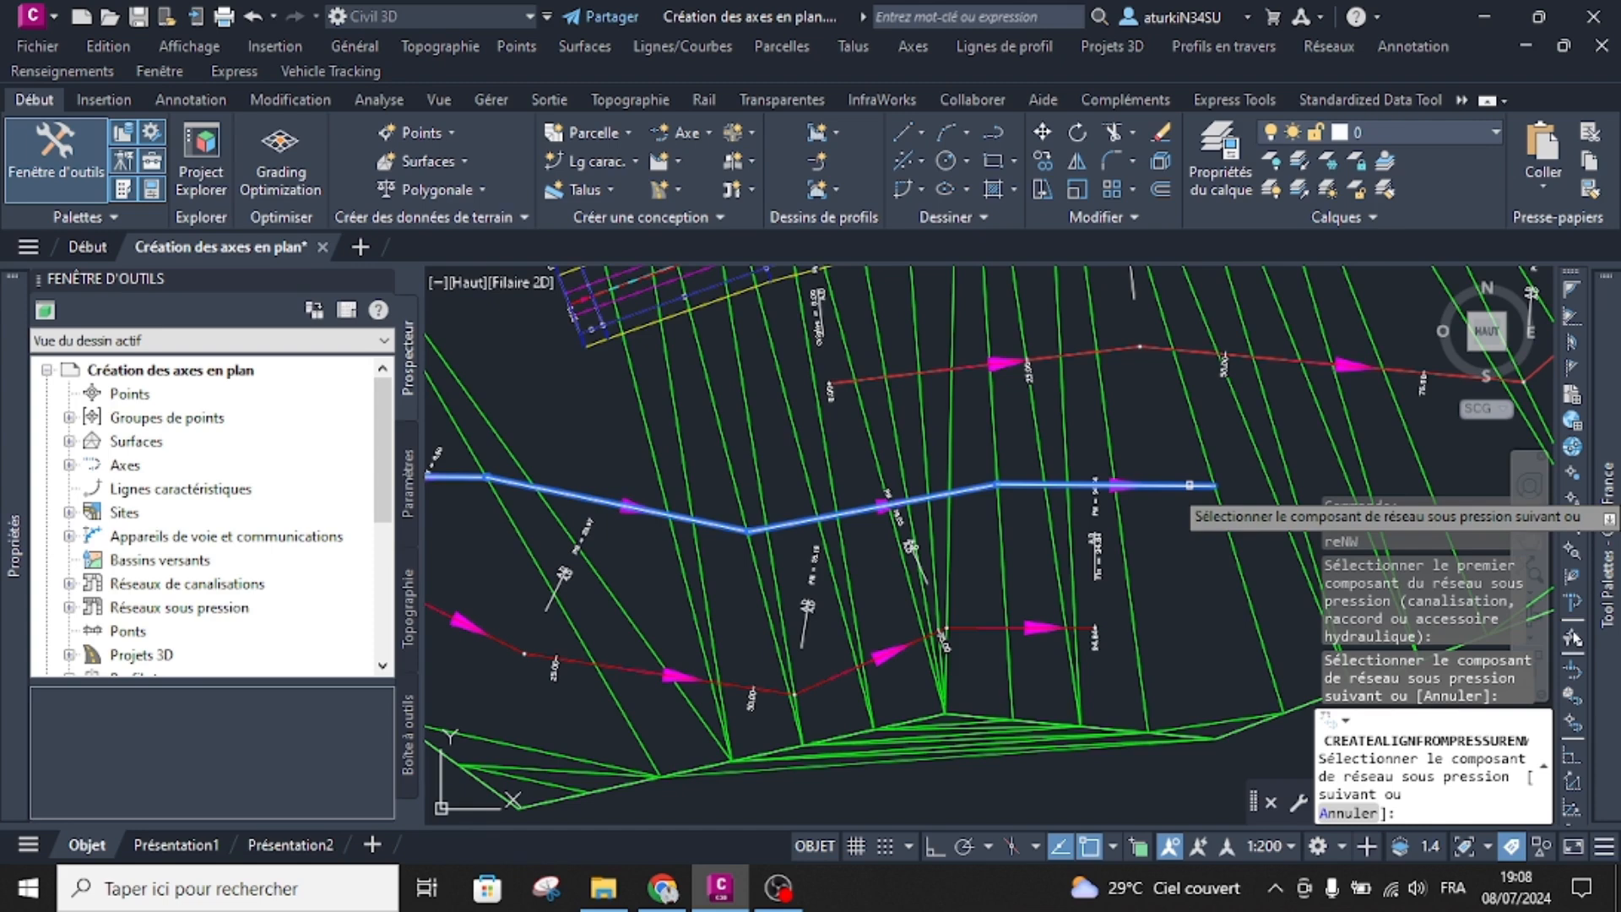
right_click(1188, 446)
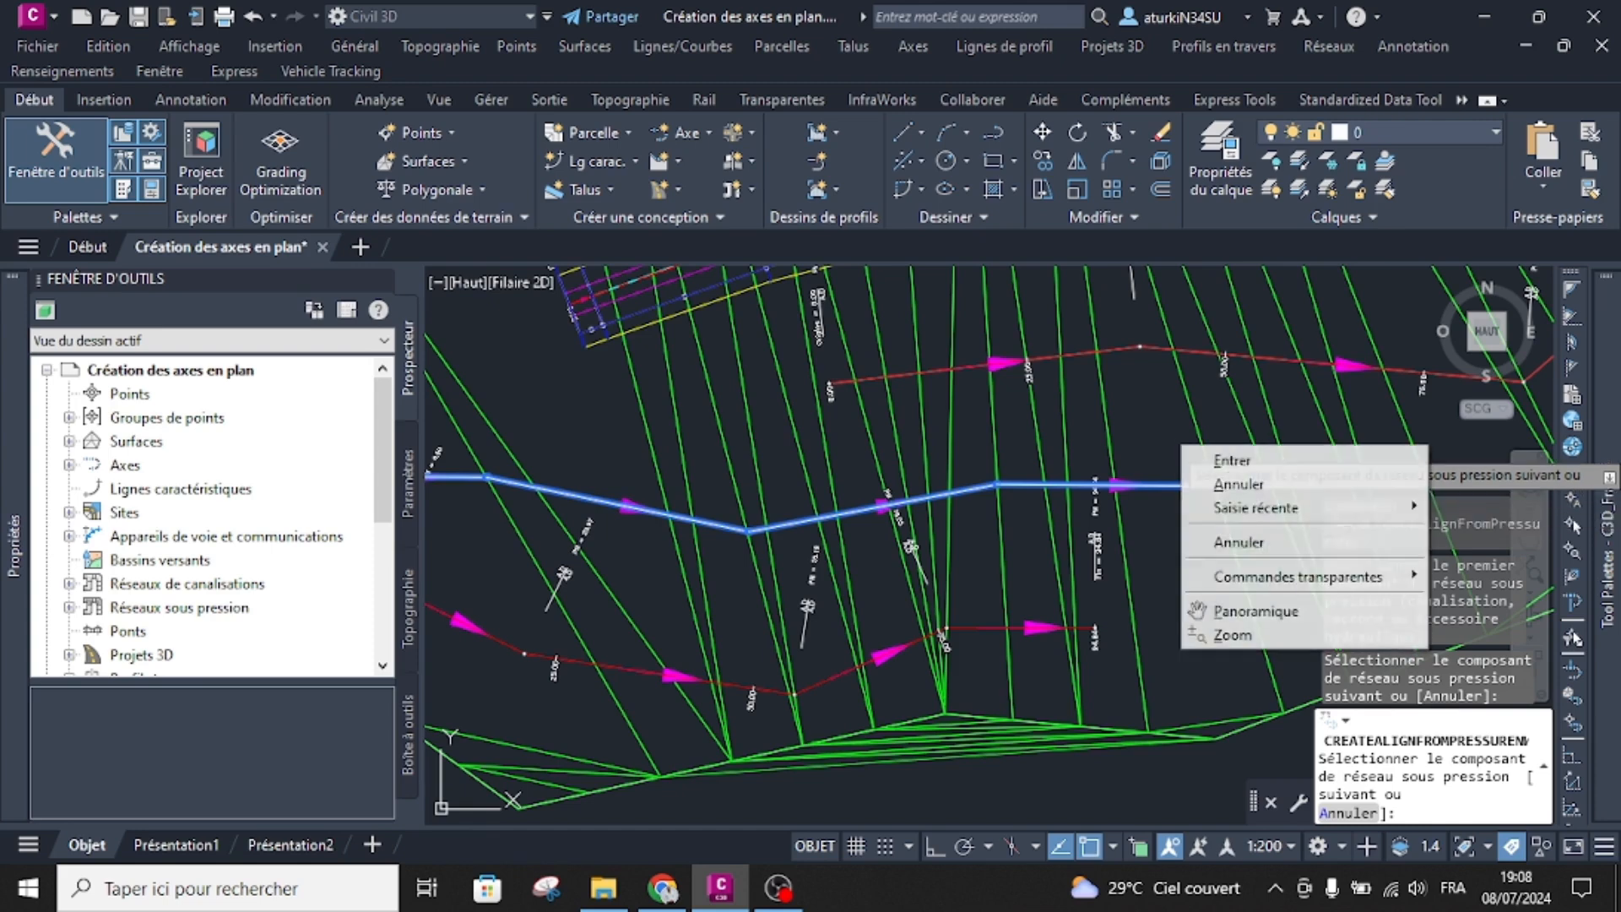
click(1220, 460)
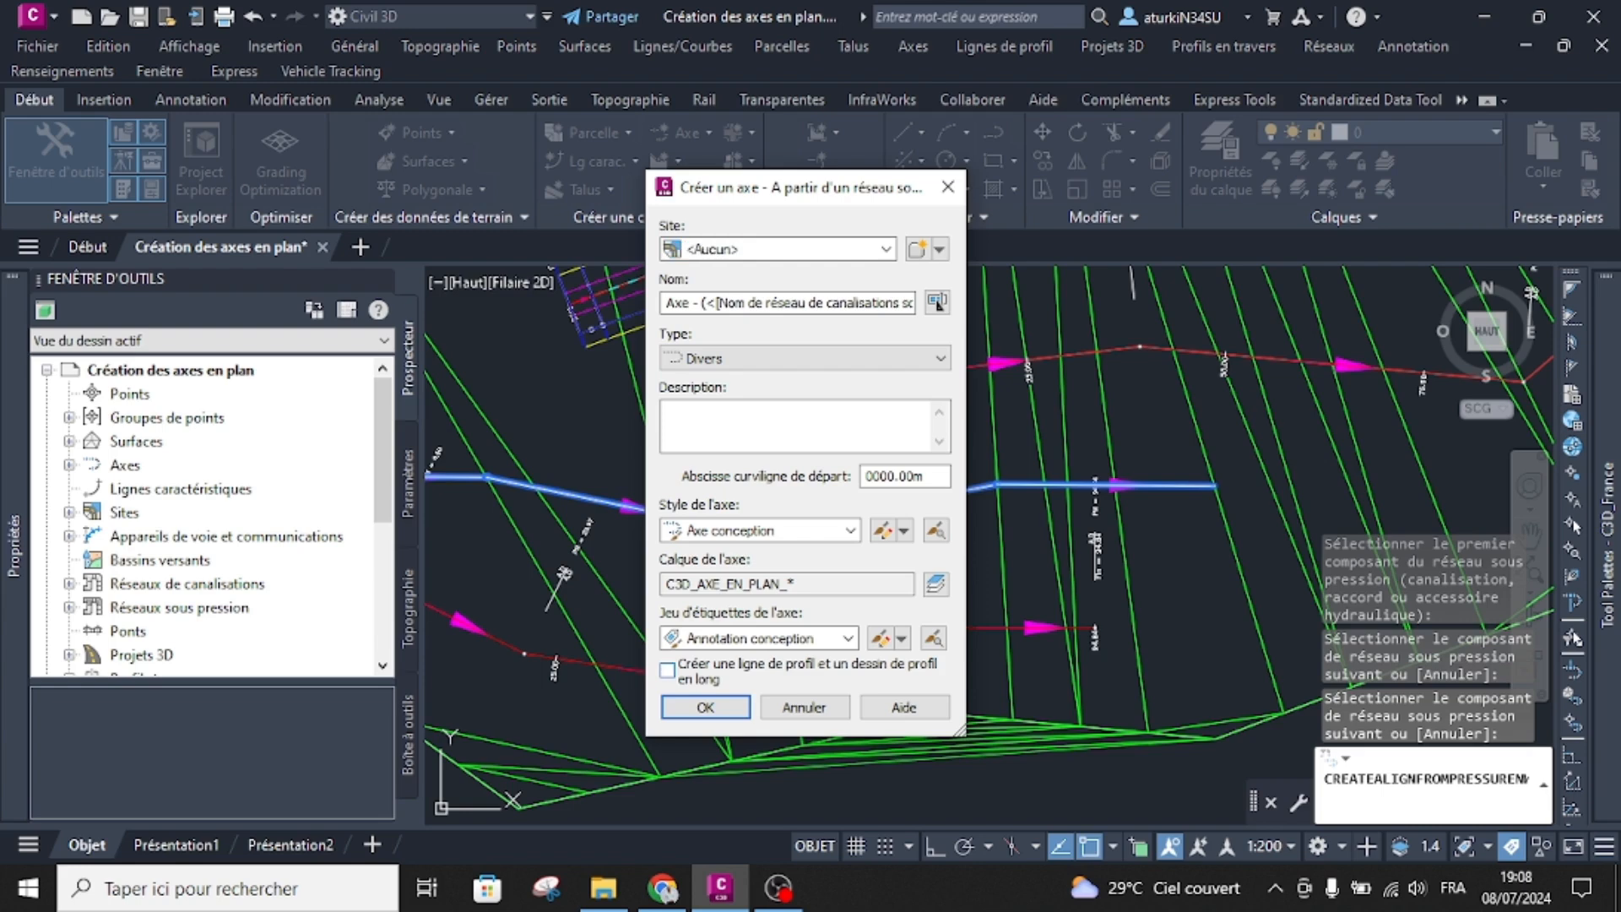
Step: Create the pressure network alignment as type Divers without a profile, and inspect it along the pipe run
click(705, 707)
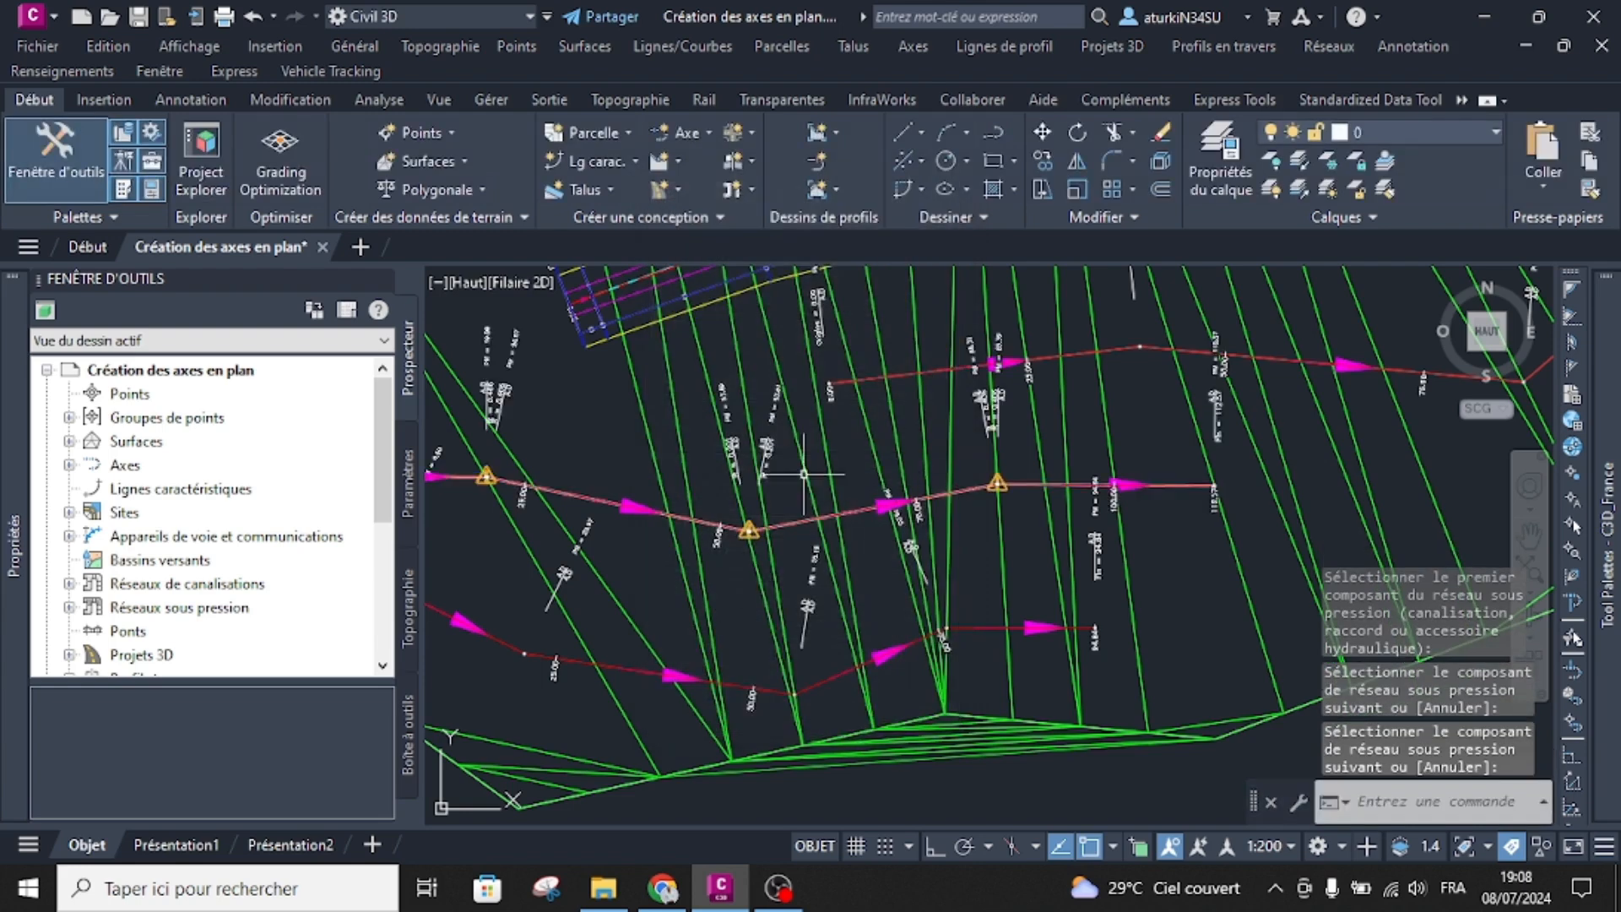
scroll(780, 492, down, 2)
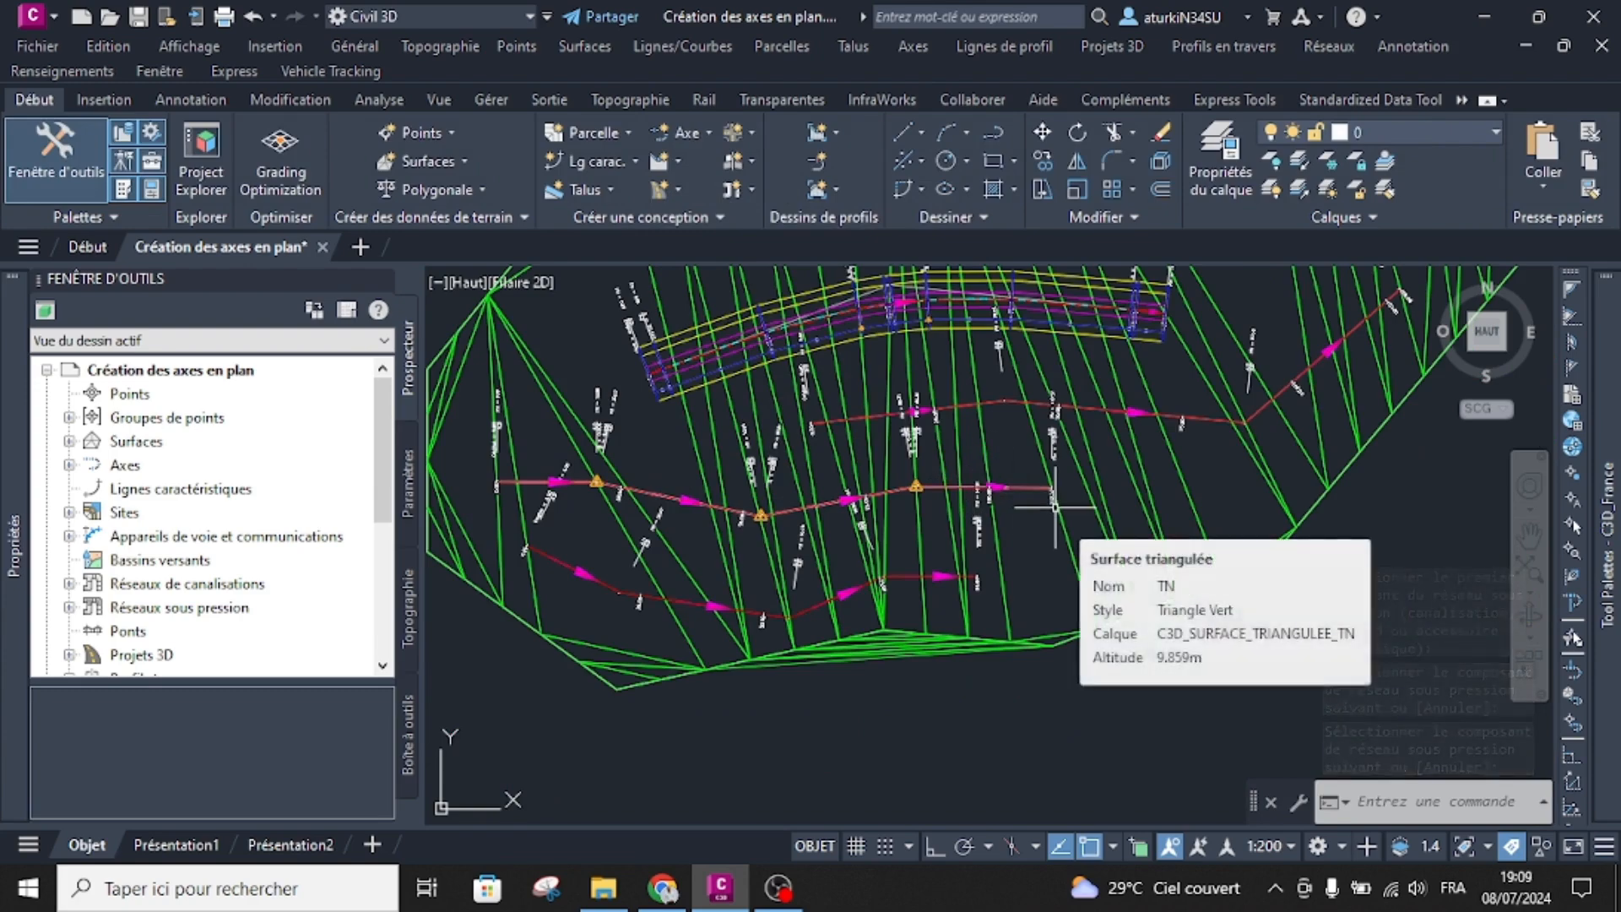
scroll(916, 488, up, 3)
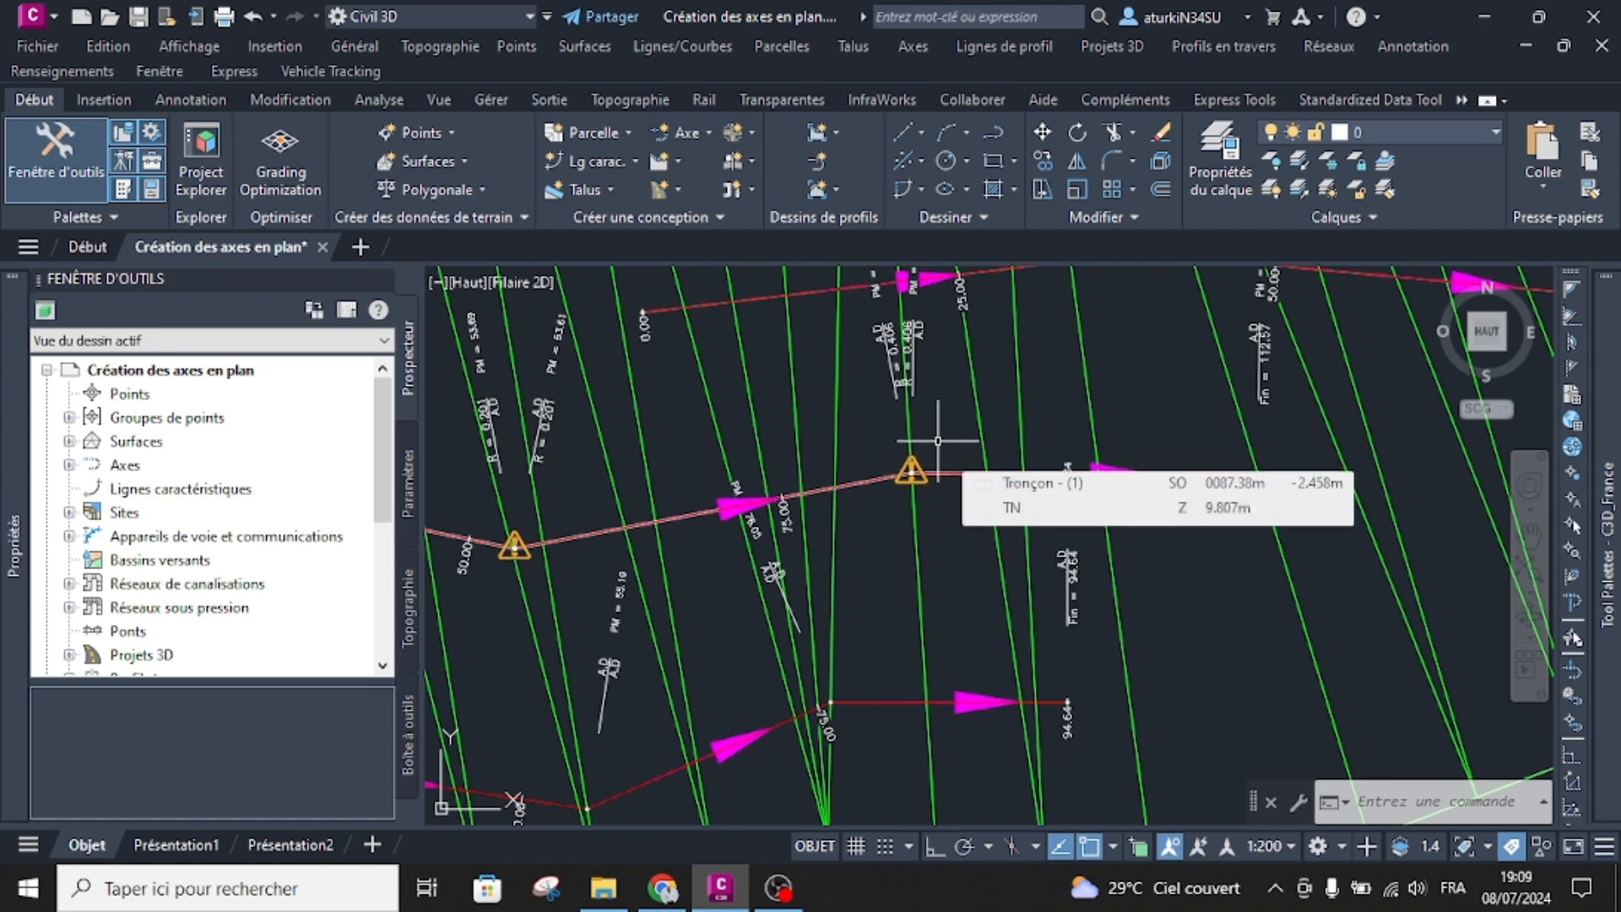
scroll(938, 441, down, 5)
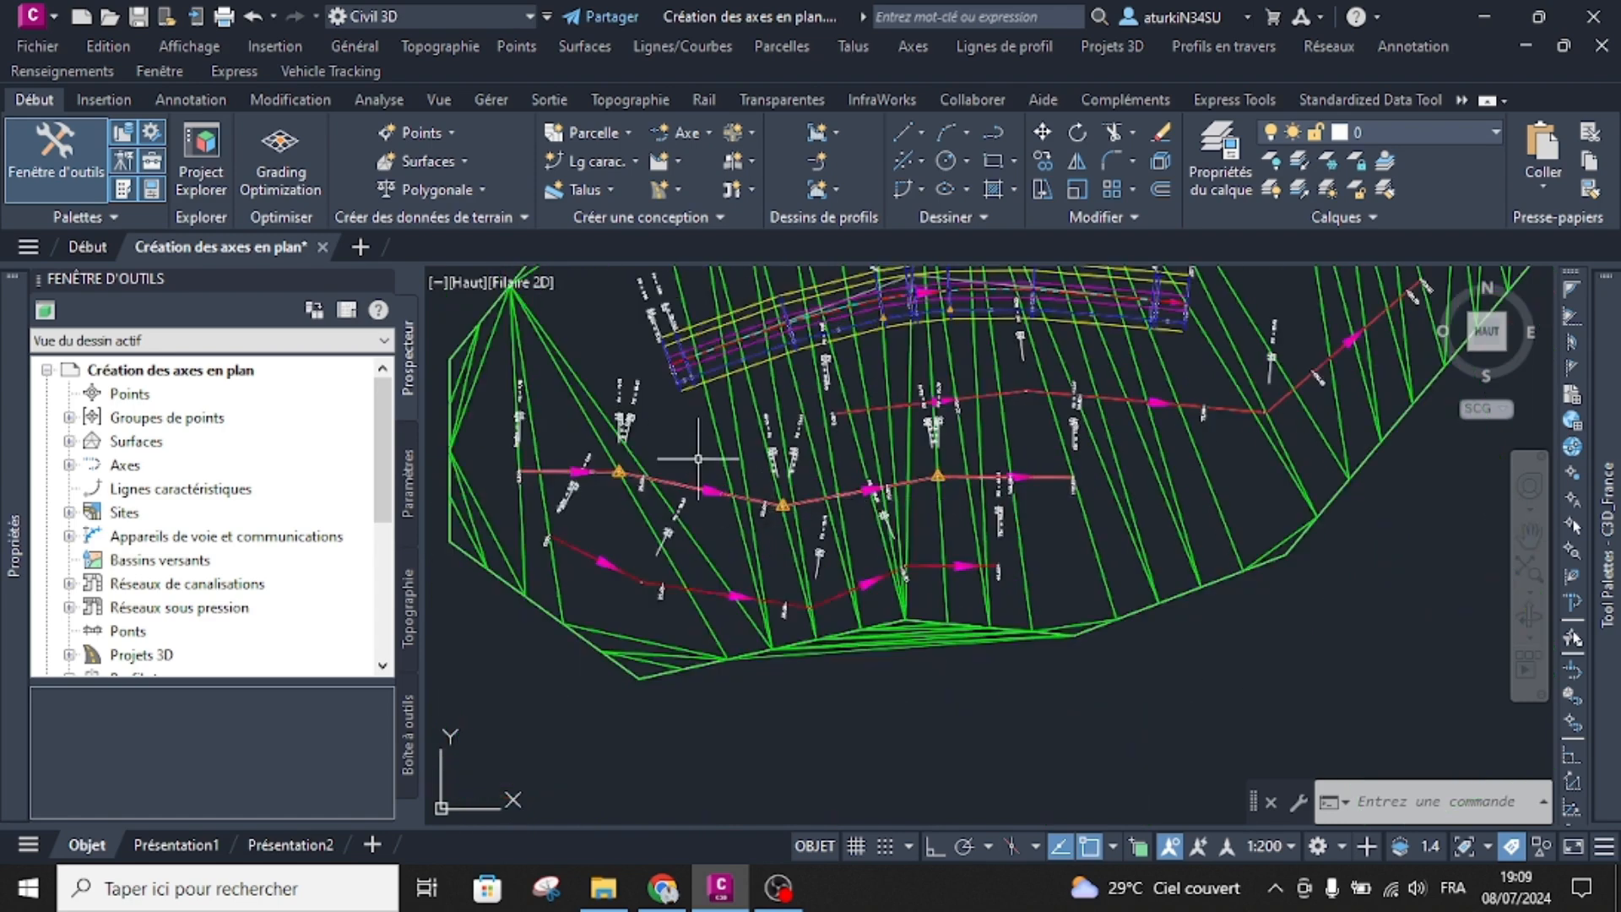
middle_drag(676, 445, 680, 512)
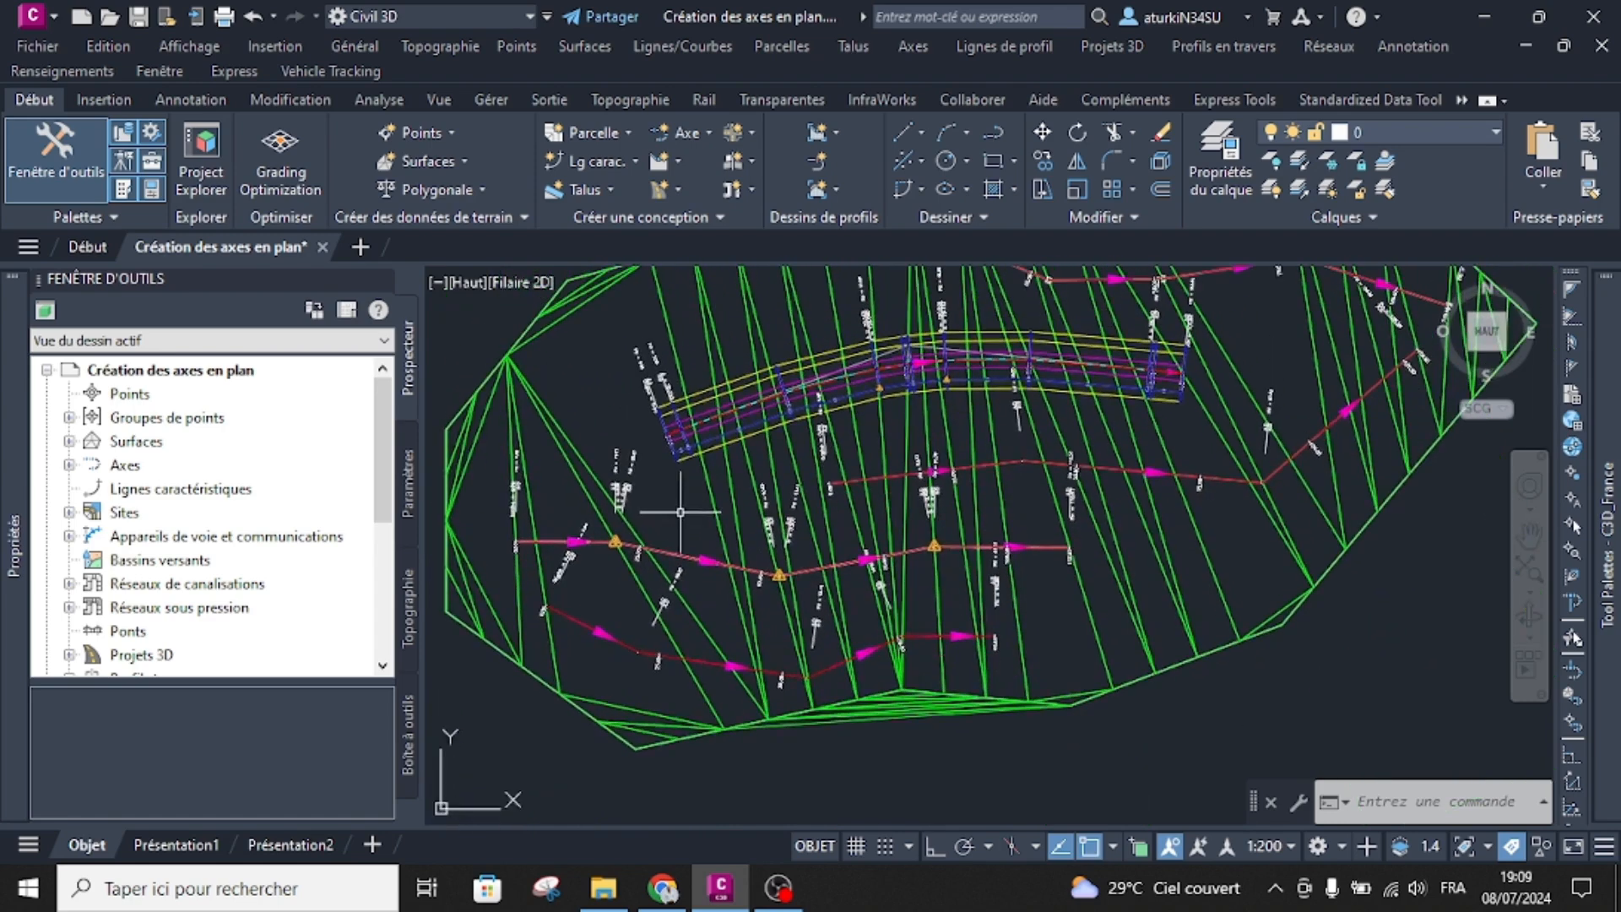
click(708, 133)
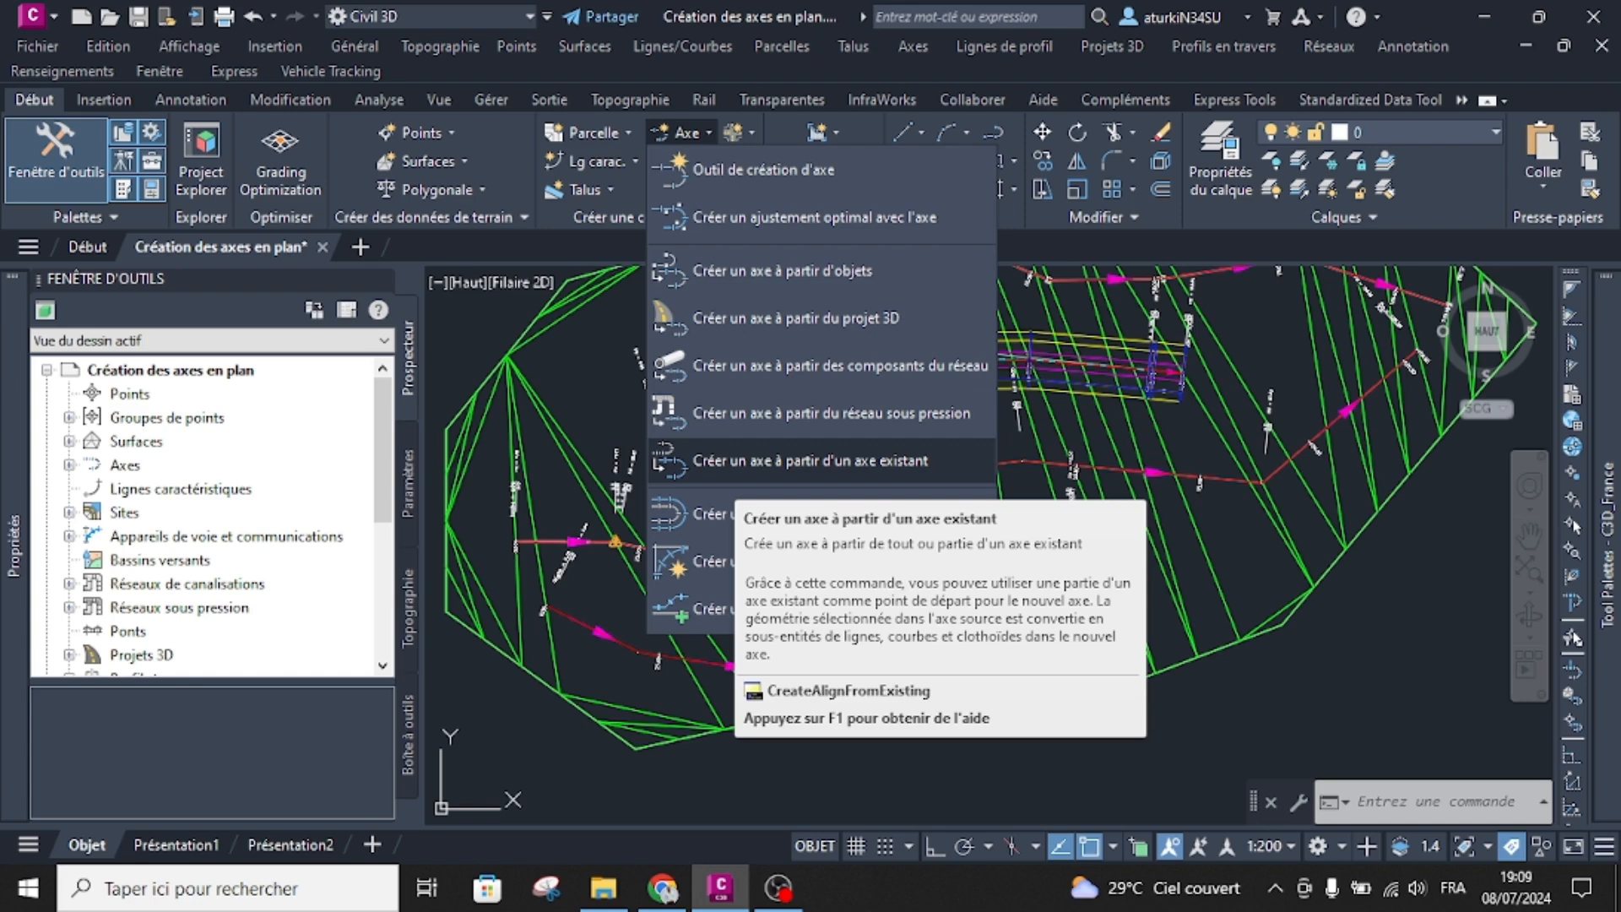
click(604, 416)
key(Escape)
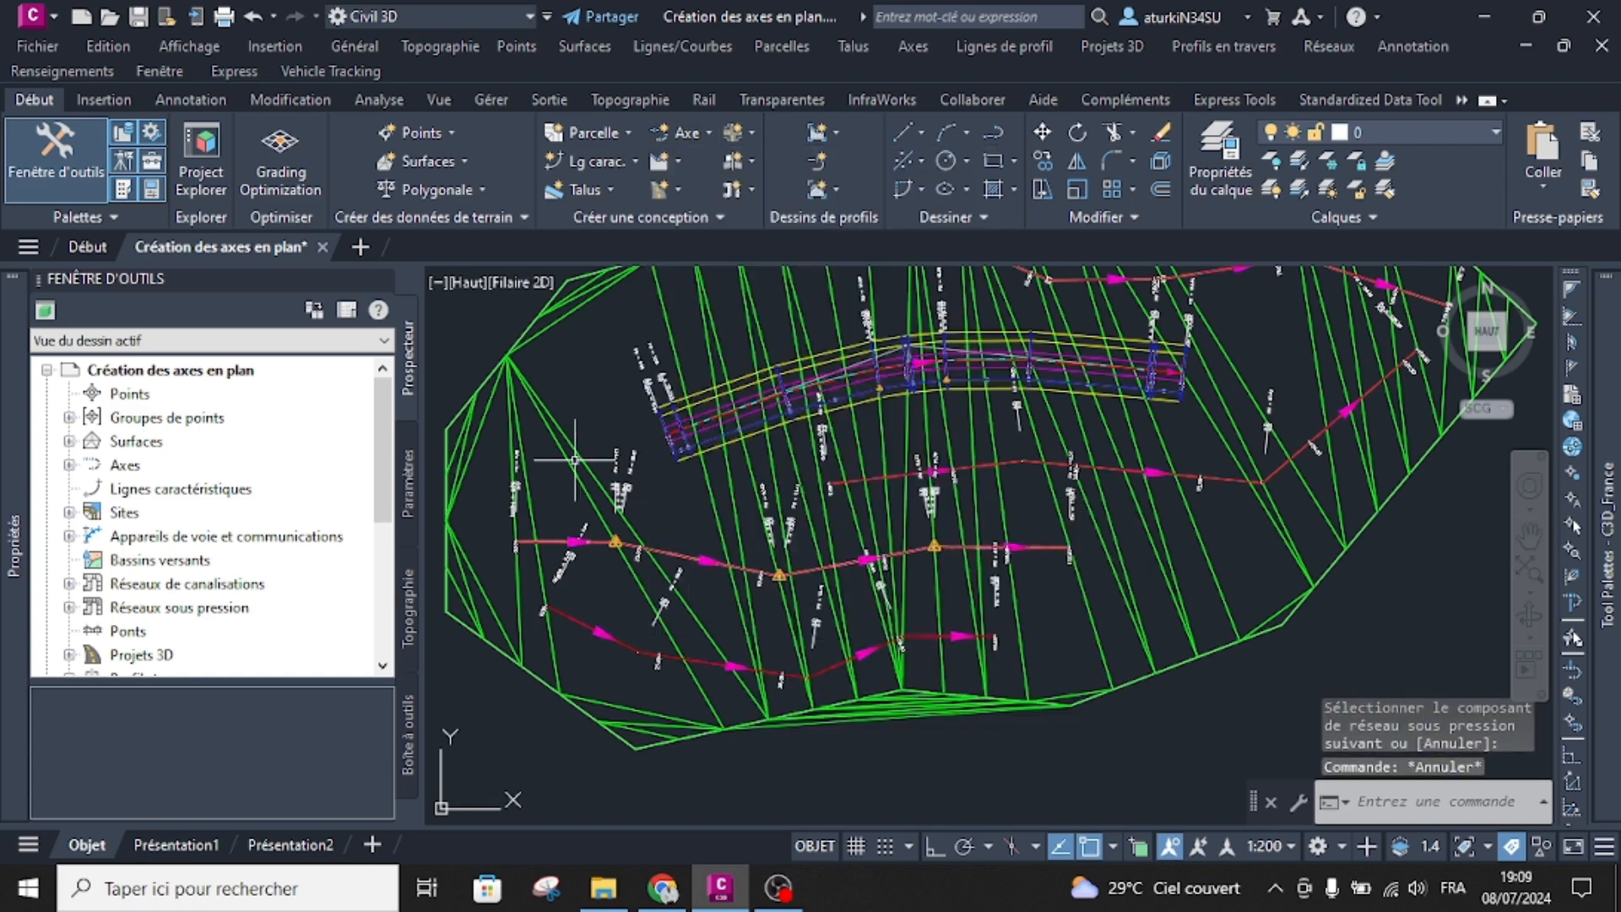
Step: List the centerline alignments in the drawing and highlight Axe existant to locate it in plan
click(70, 465)
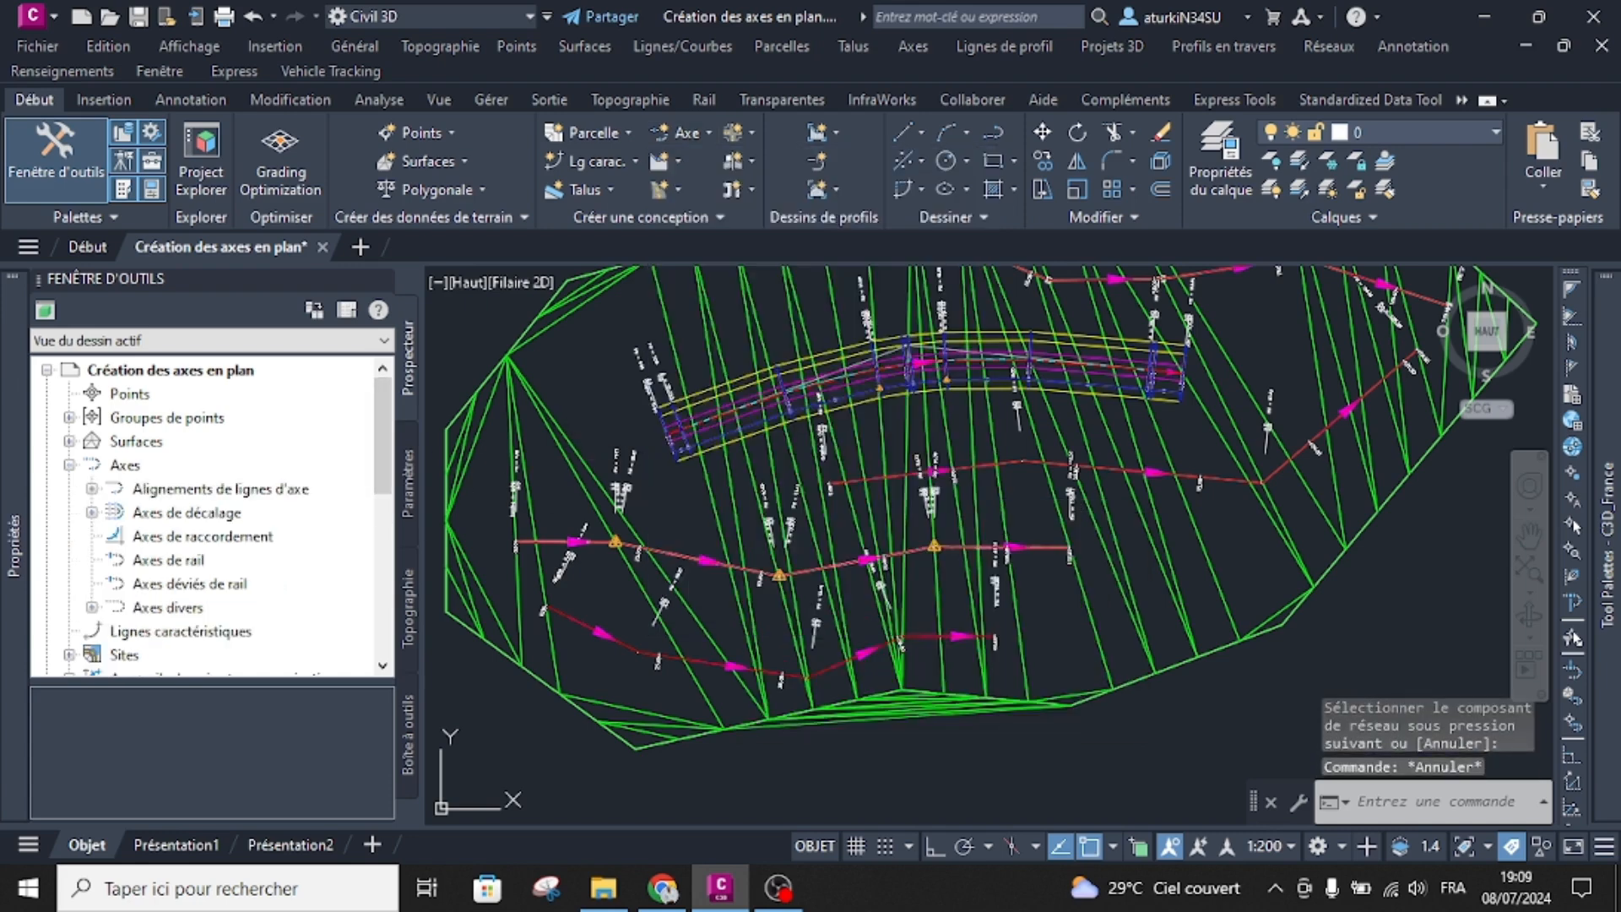
click(92, 489)
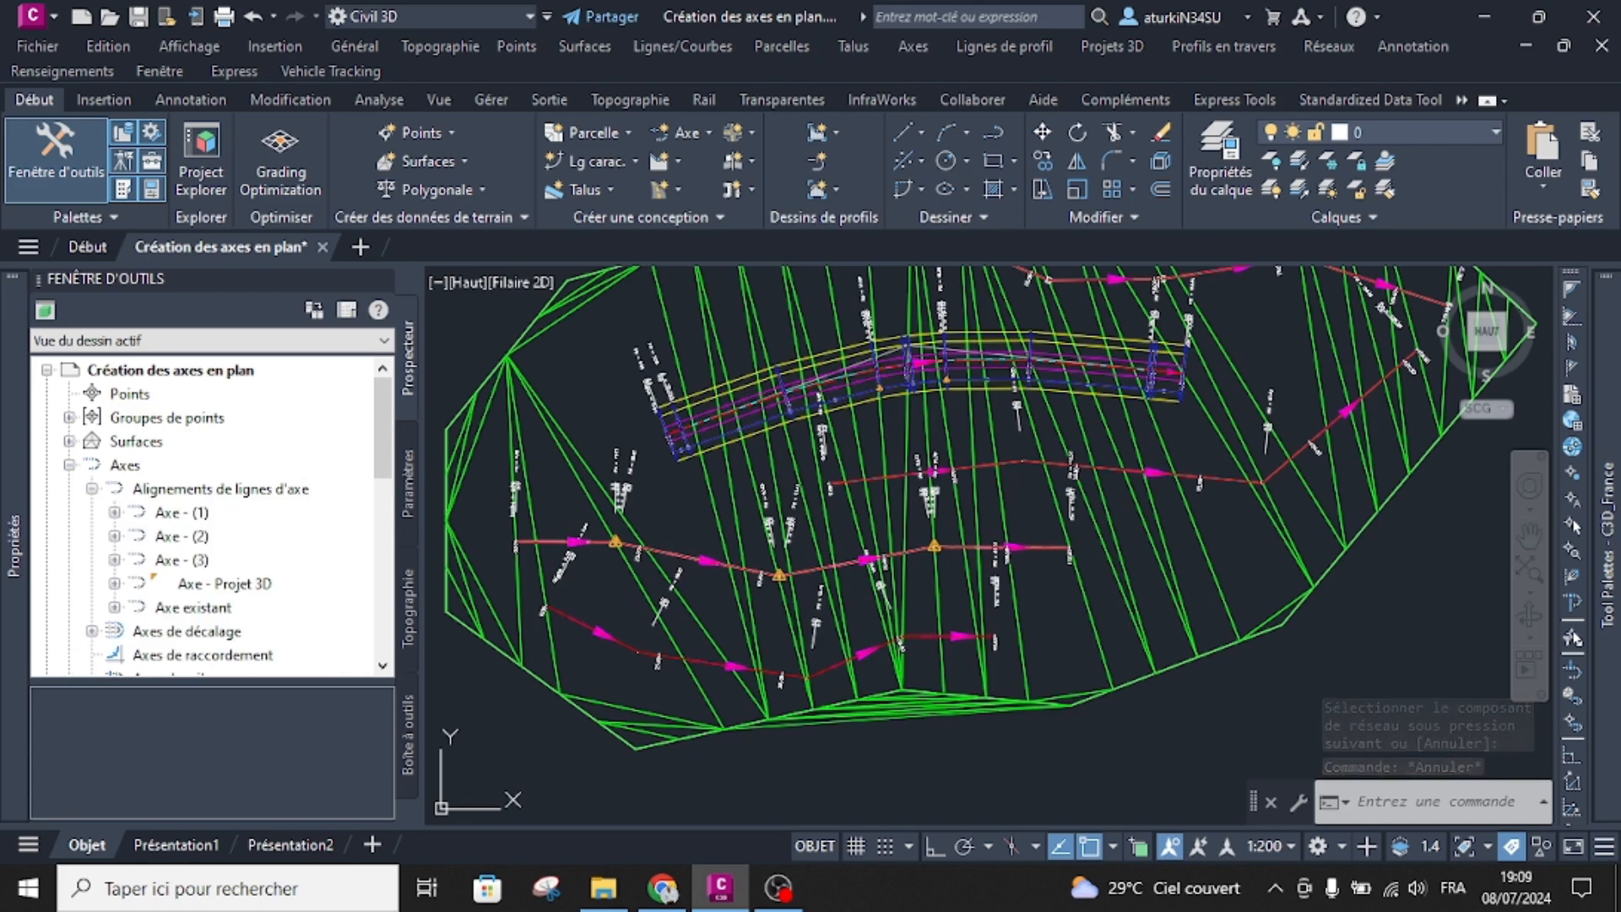
click(173, 608)
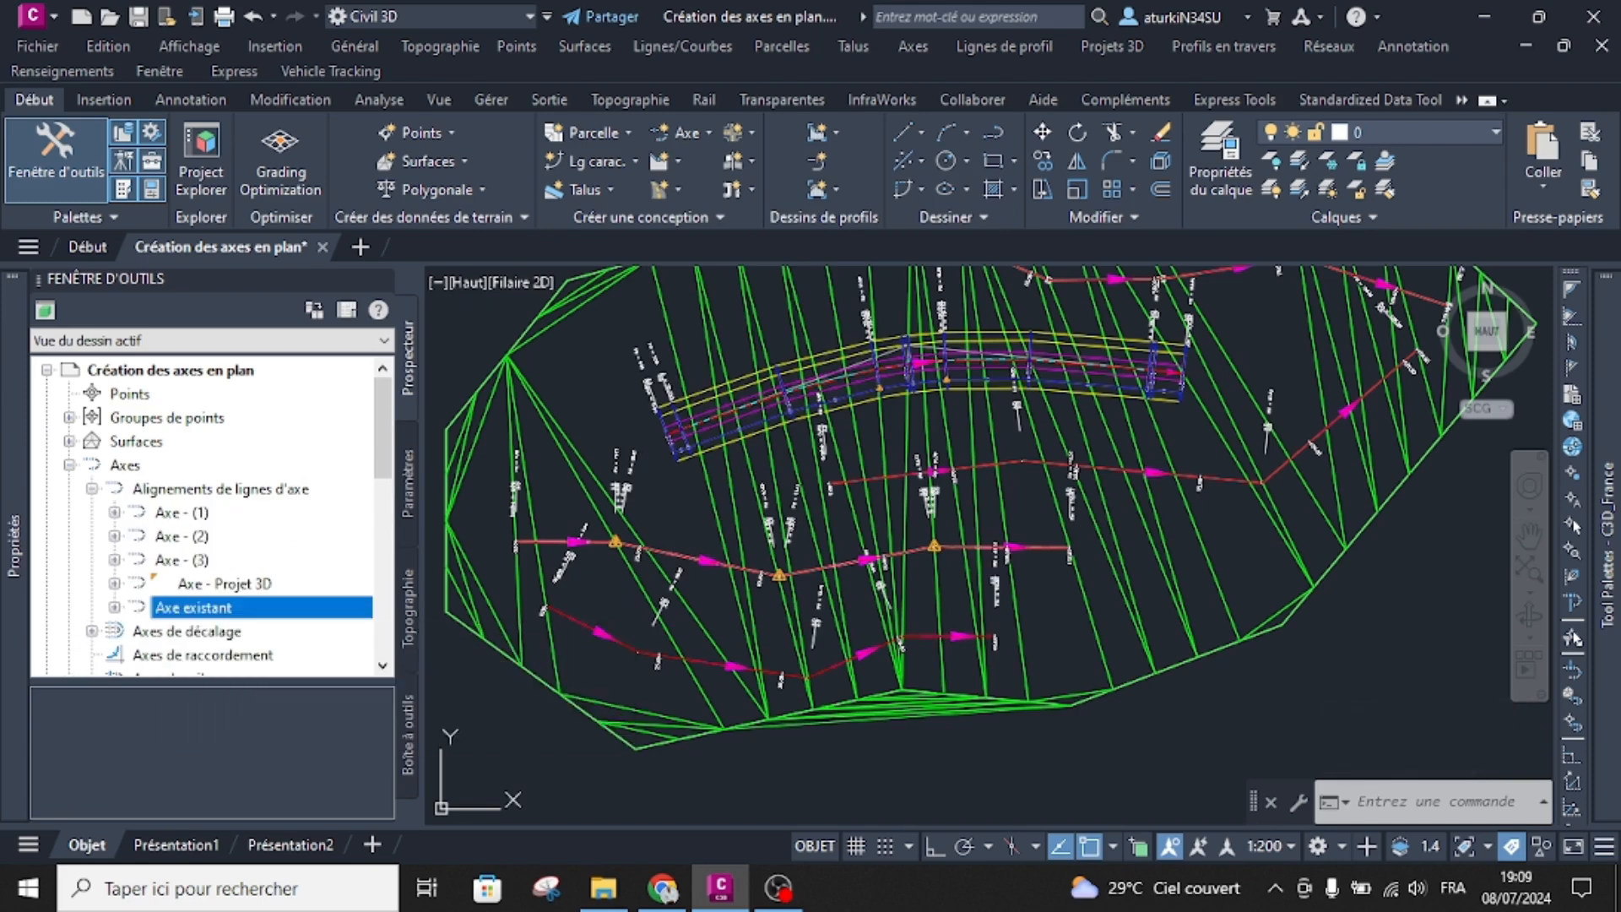
right_click(315, 606)
click(363, 435)
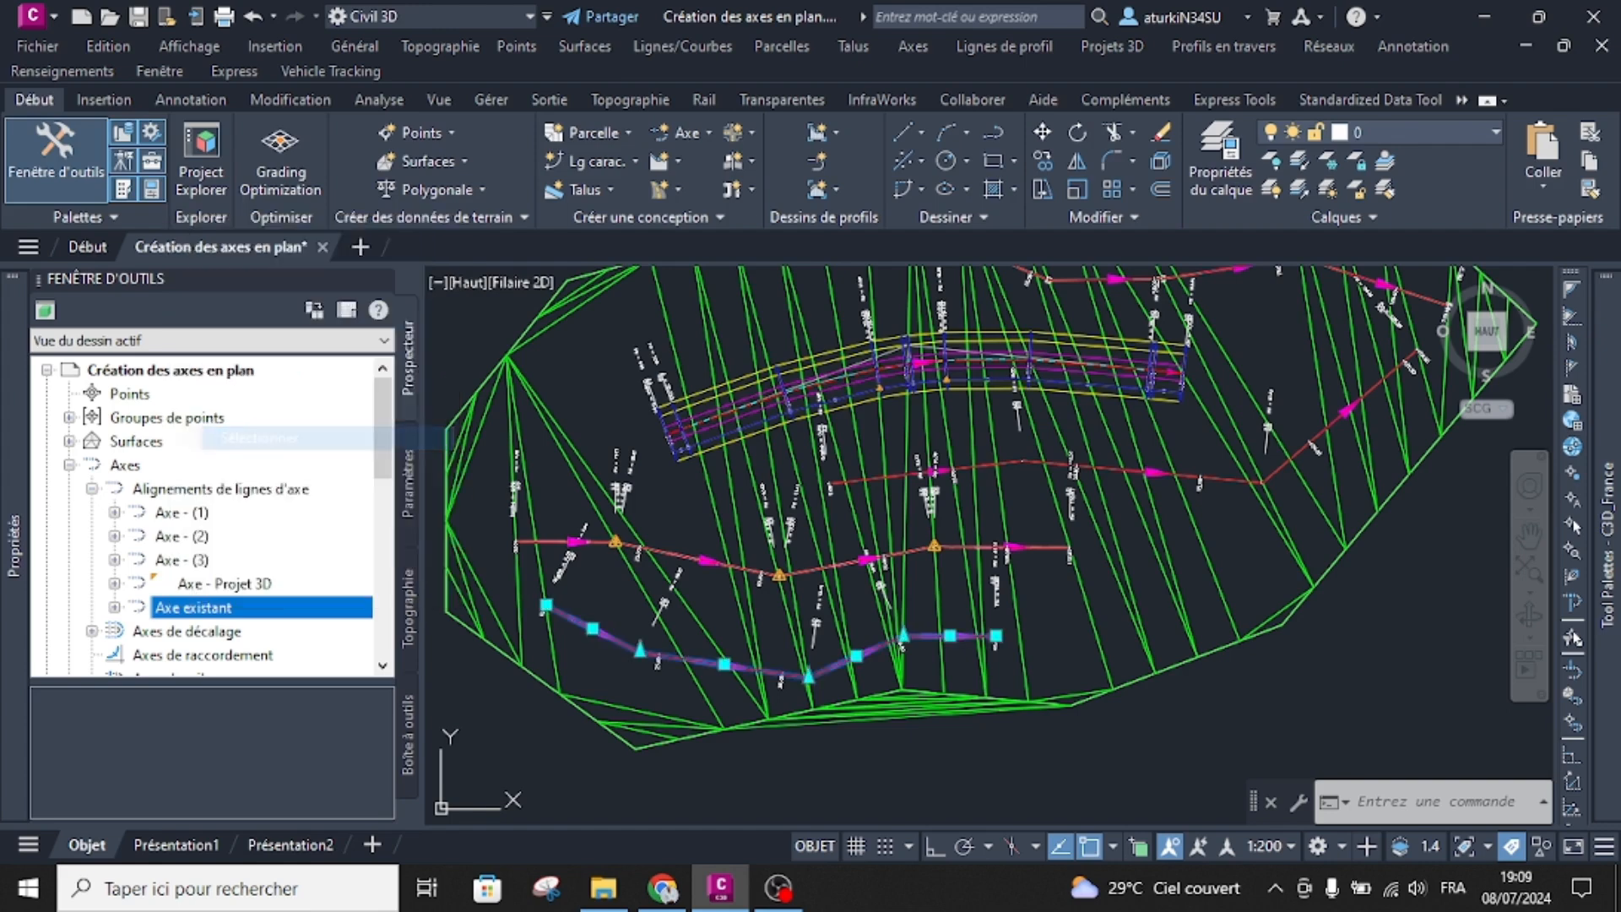
key(Escape)
key(Escape)
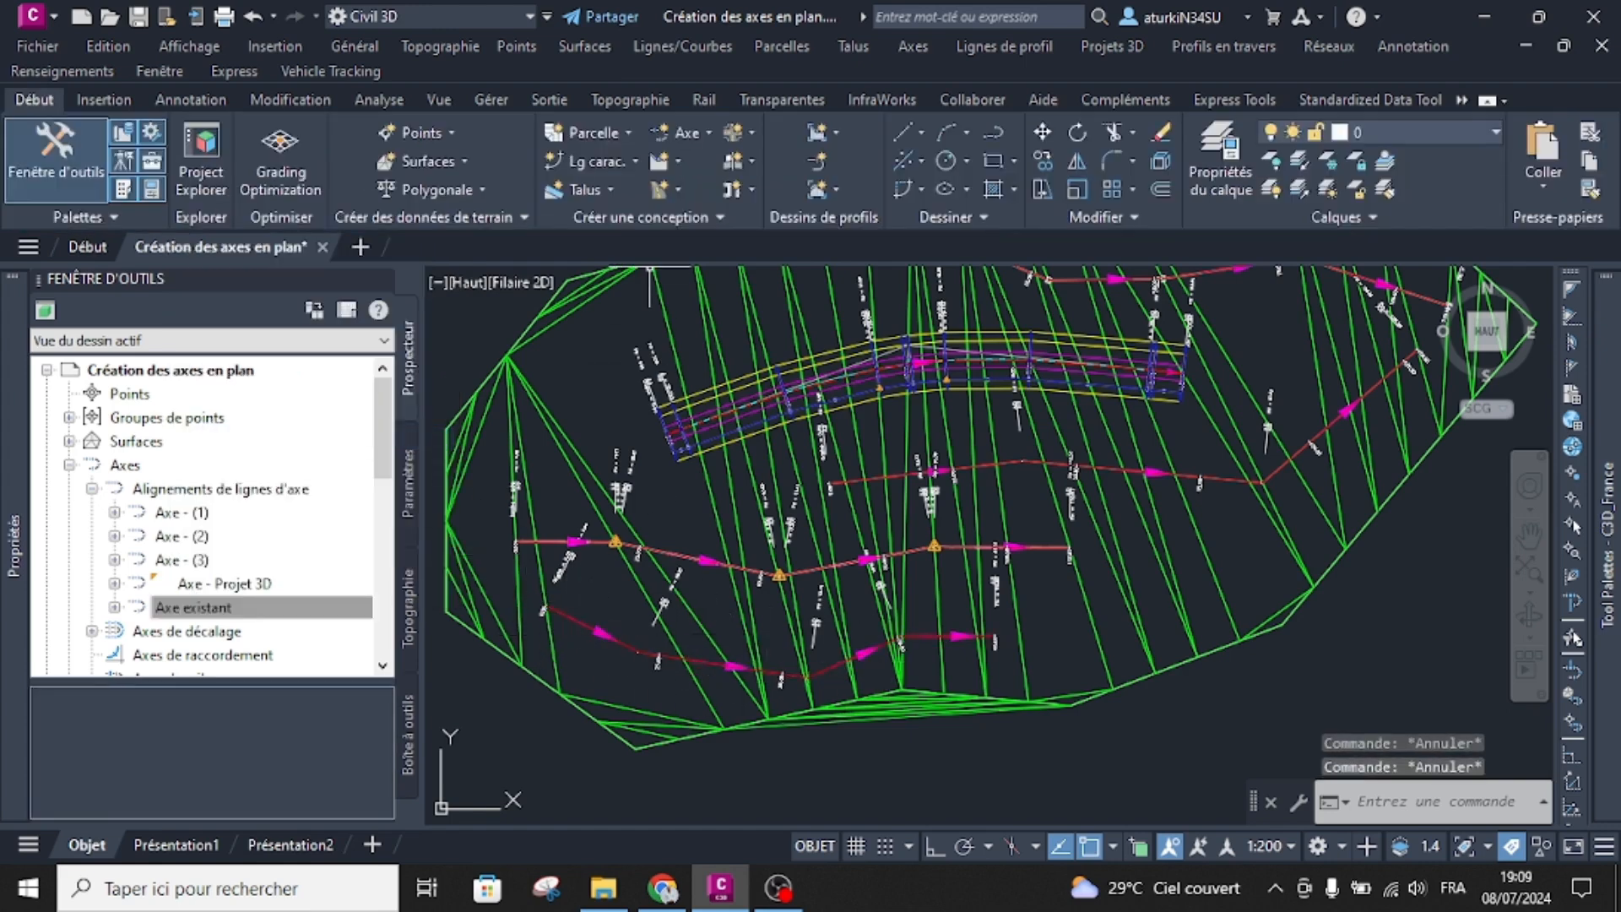
Step: Start creating an alignment from the existing alignment Axe existant, with the portion beginning at about station 8.36 m
click(680, 132)
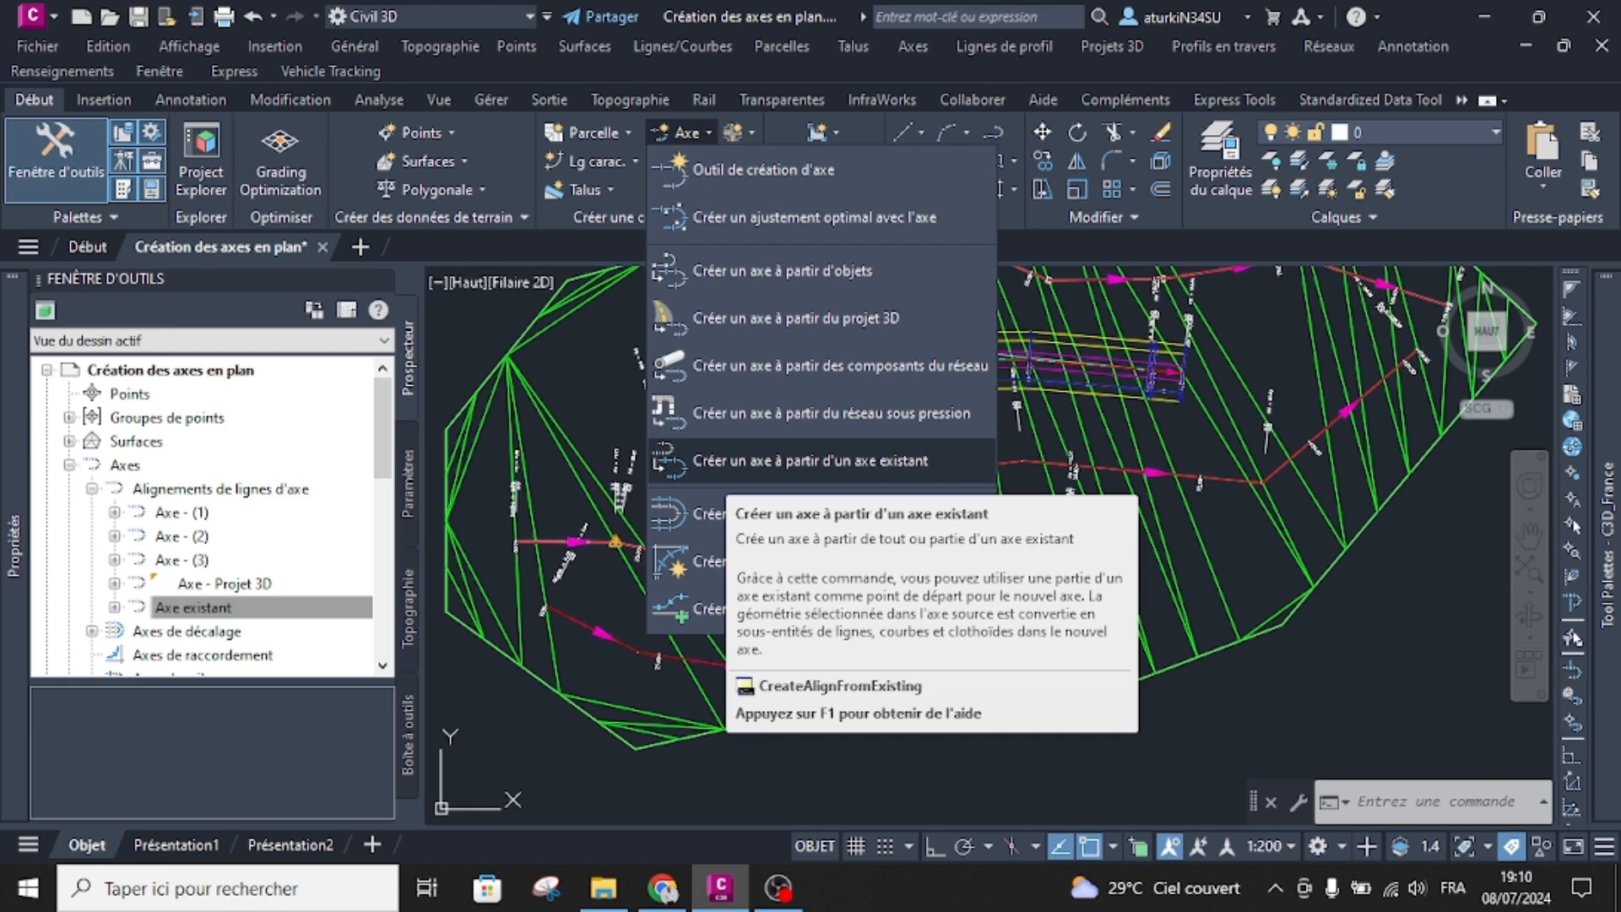
click(717, 460)
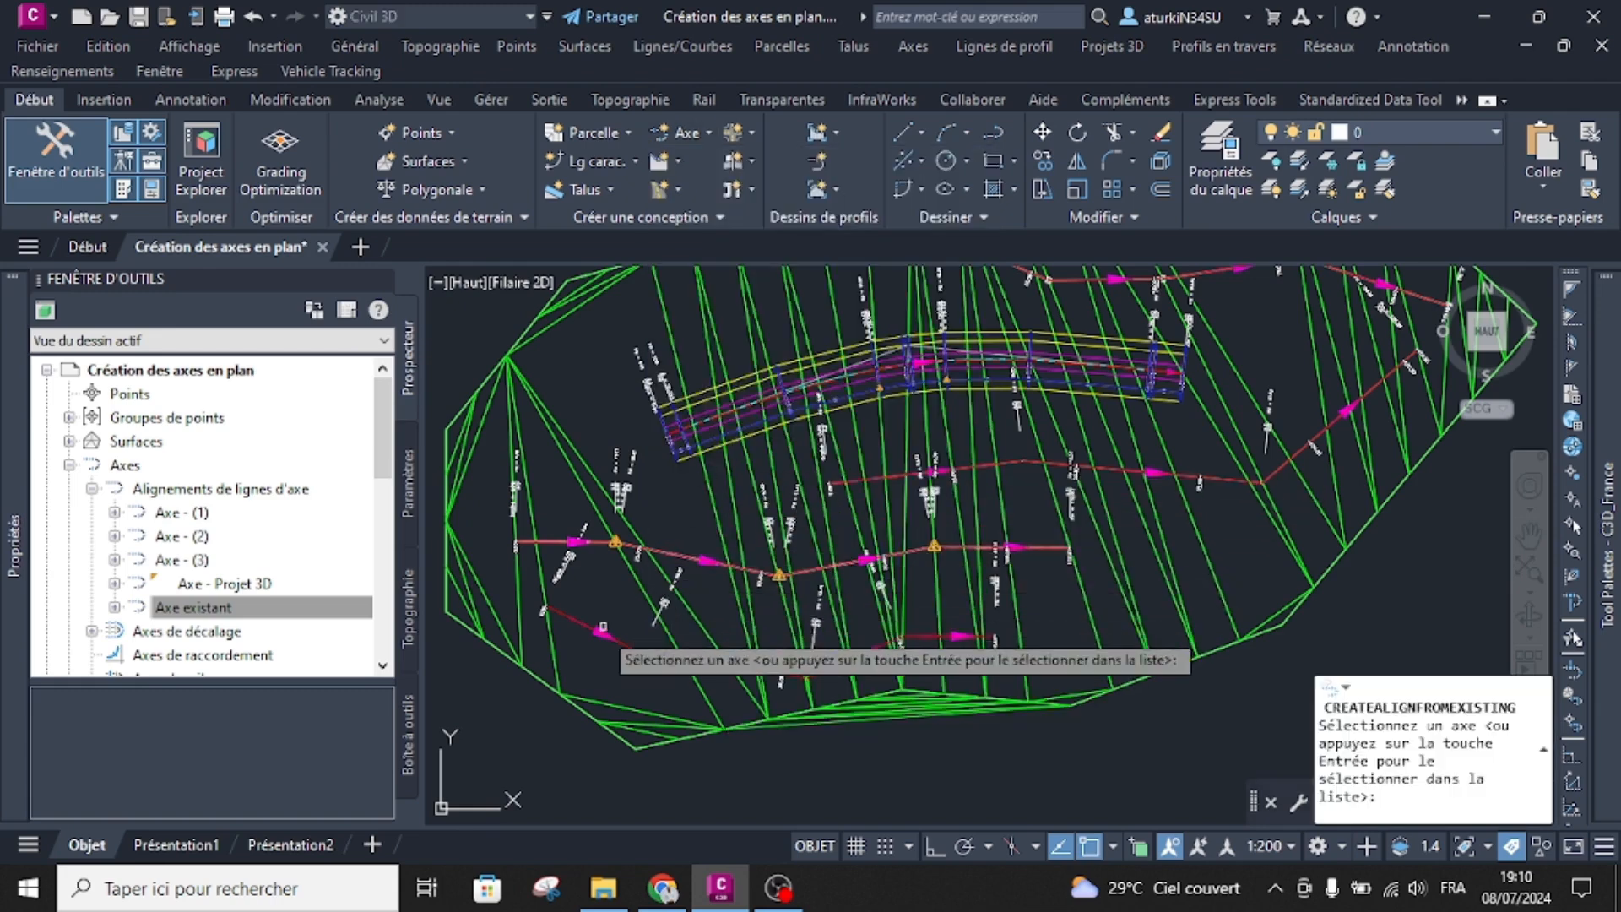
click(578, 612)
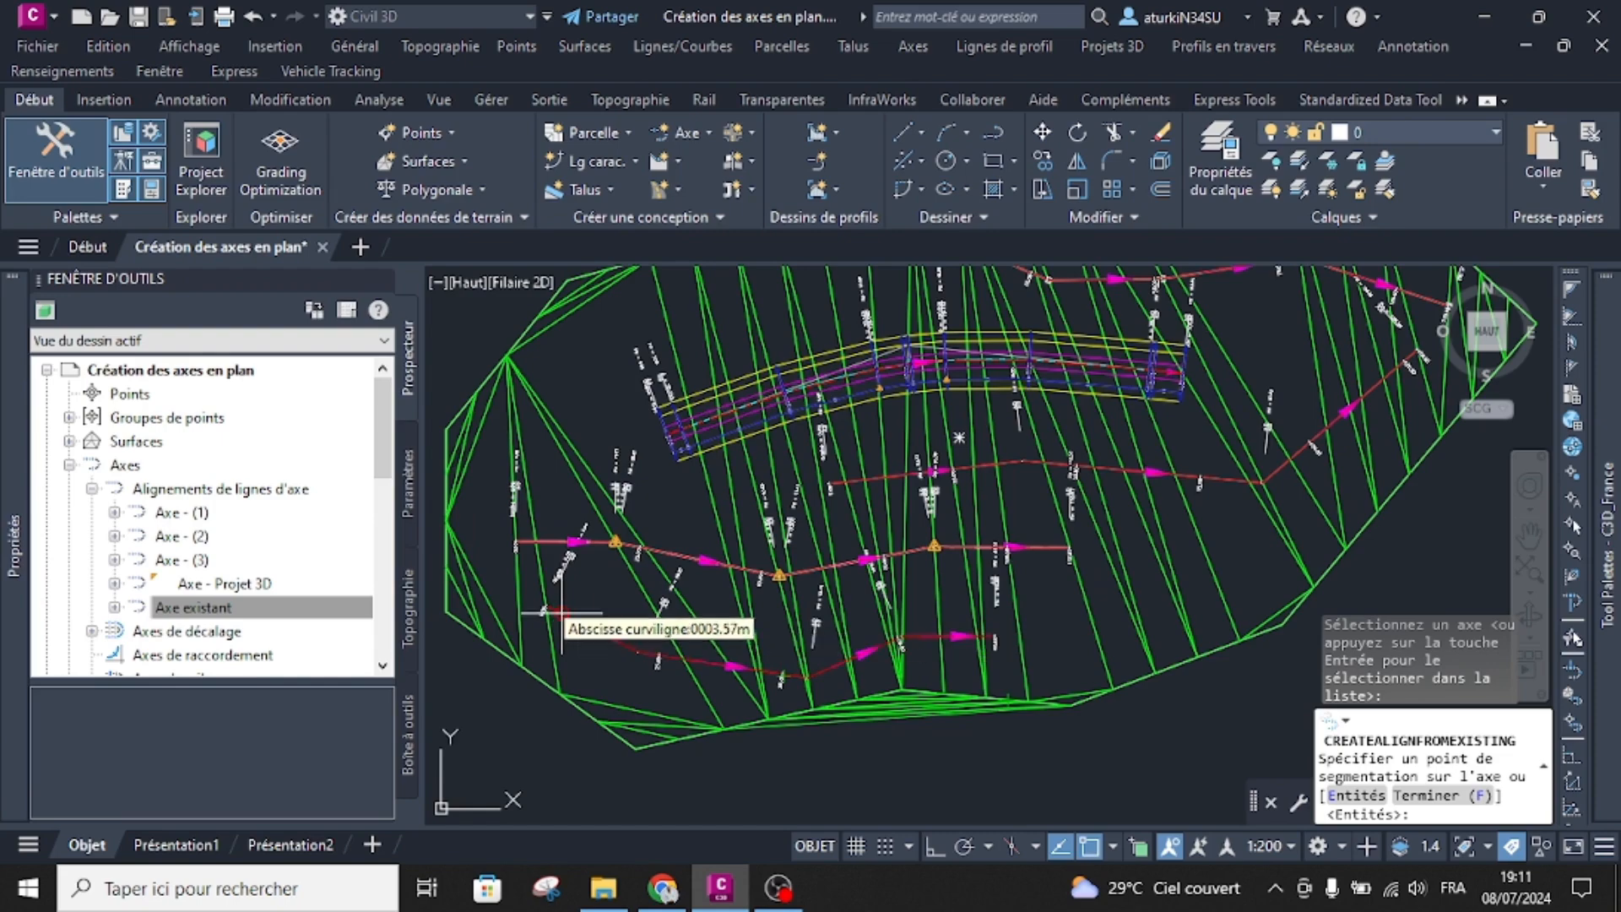
scroll(560, 609, up, 5)
scroll(573, 589, up, 2)
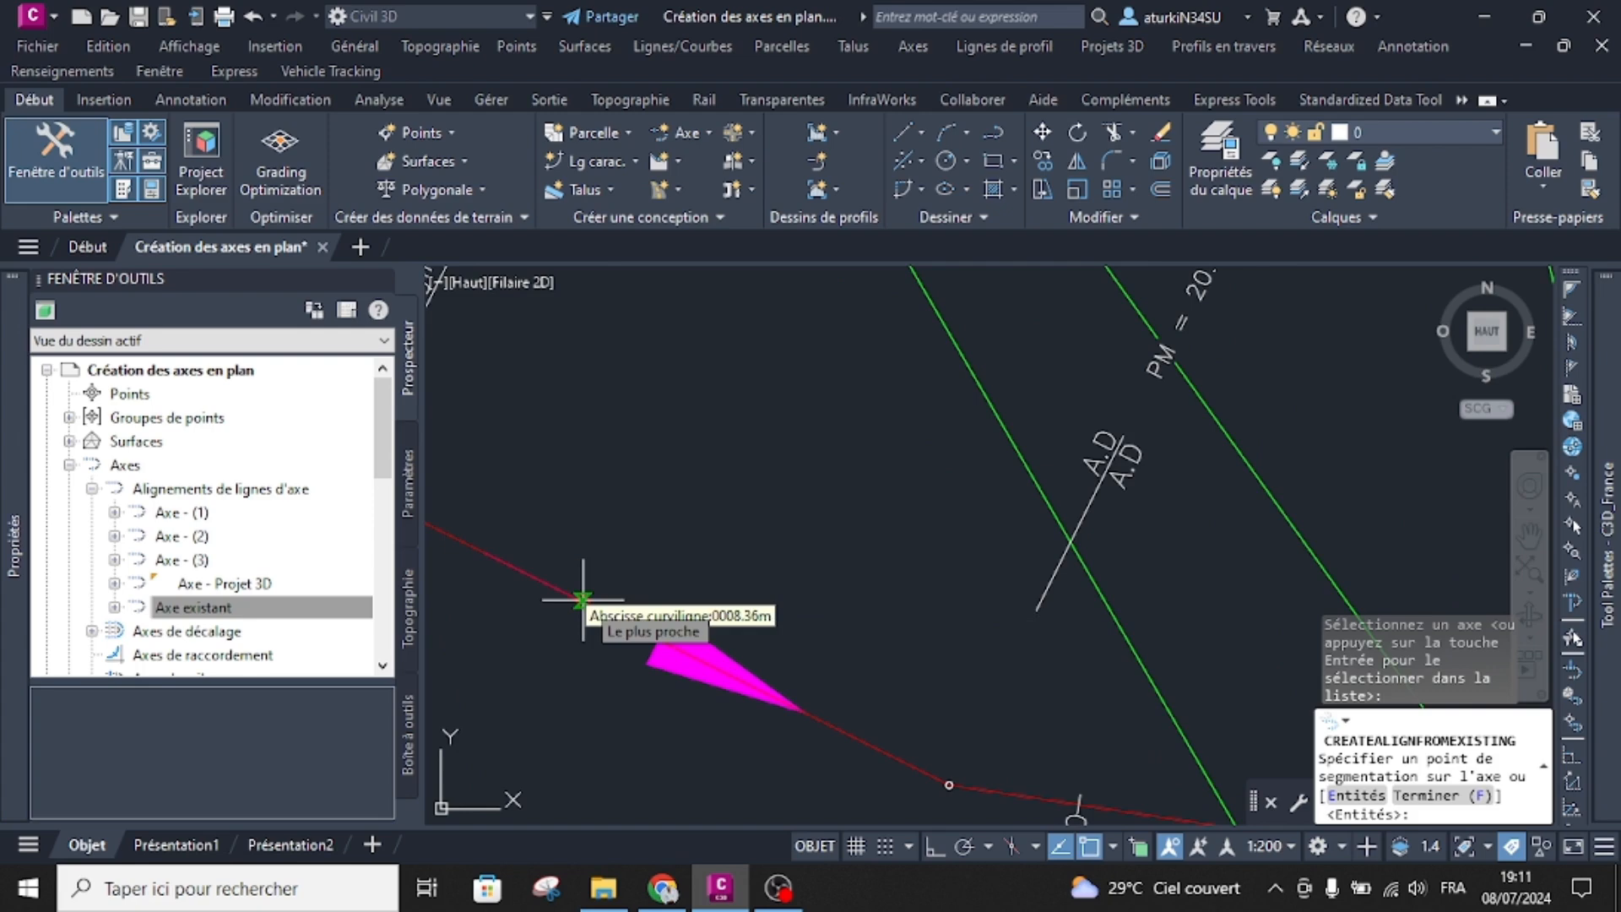
click(582, 599)
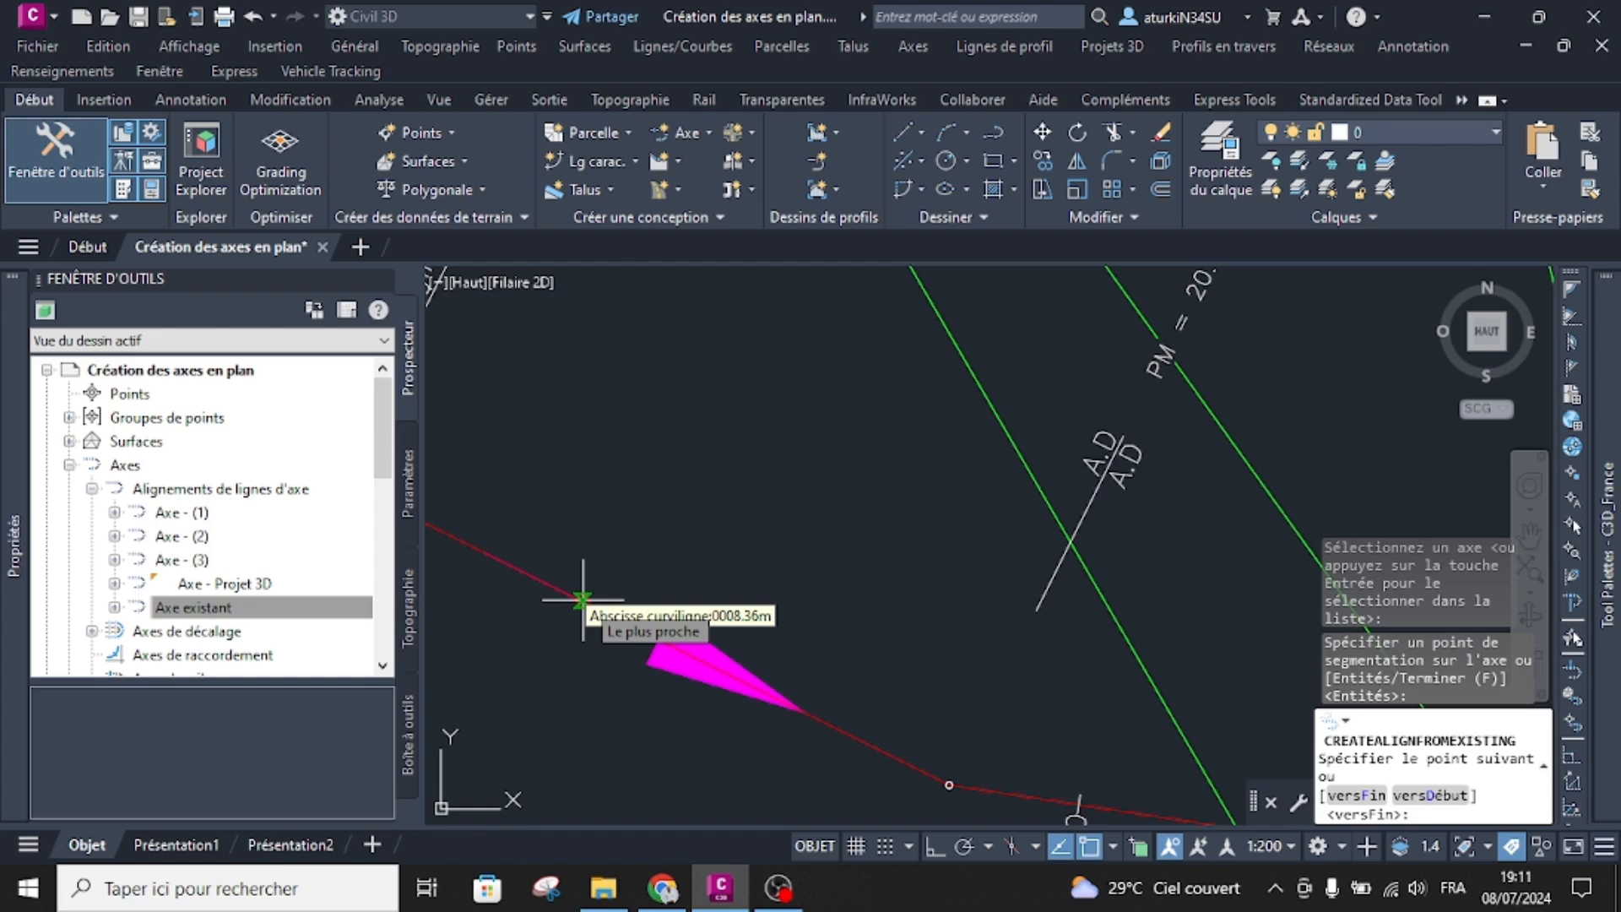
Step: End the reused portion of Axe existant at about station 40.68 m and finish the segment selection
scroll(583, 600, down, 4)
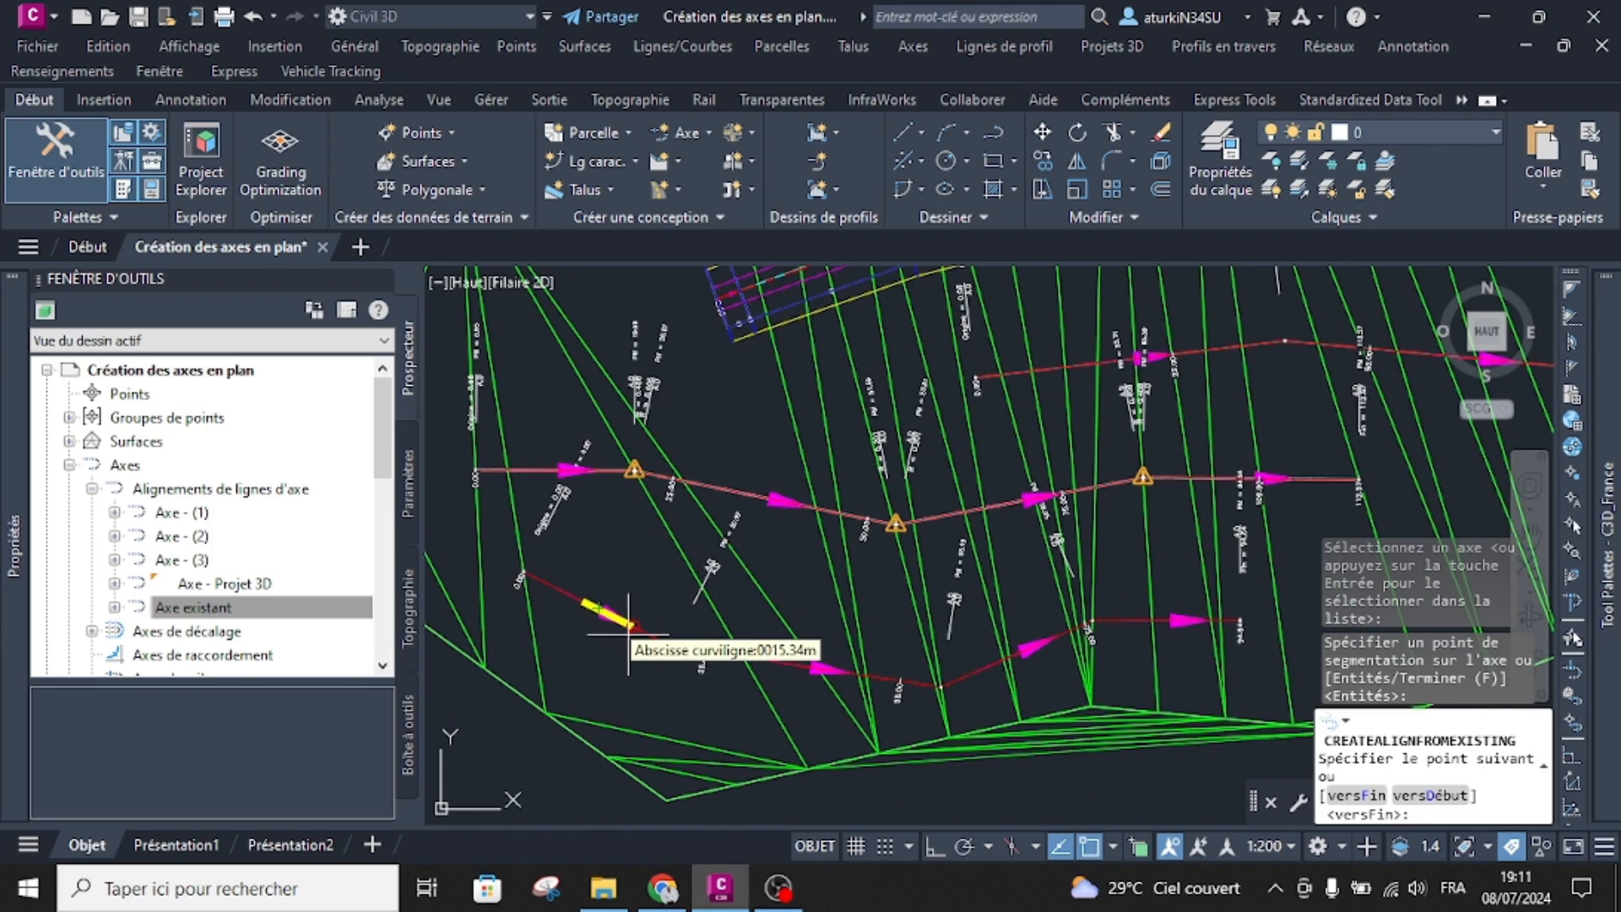
scroll(831, 646, up, 5)
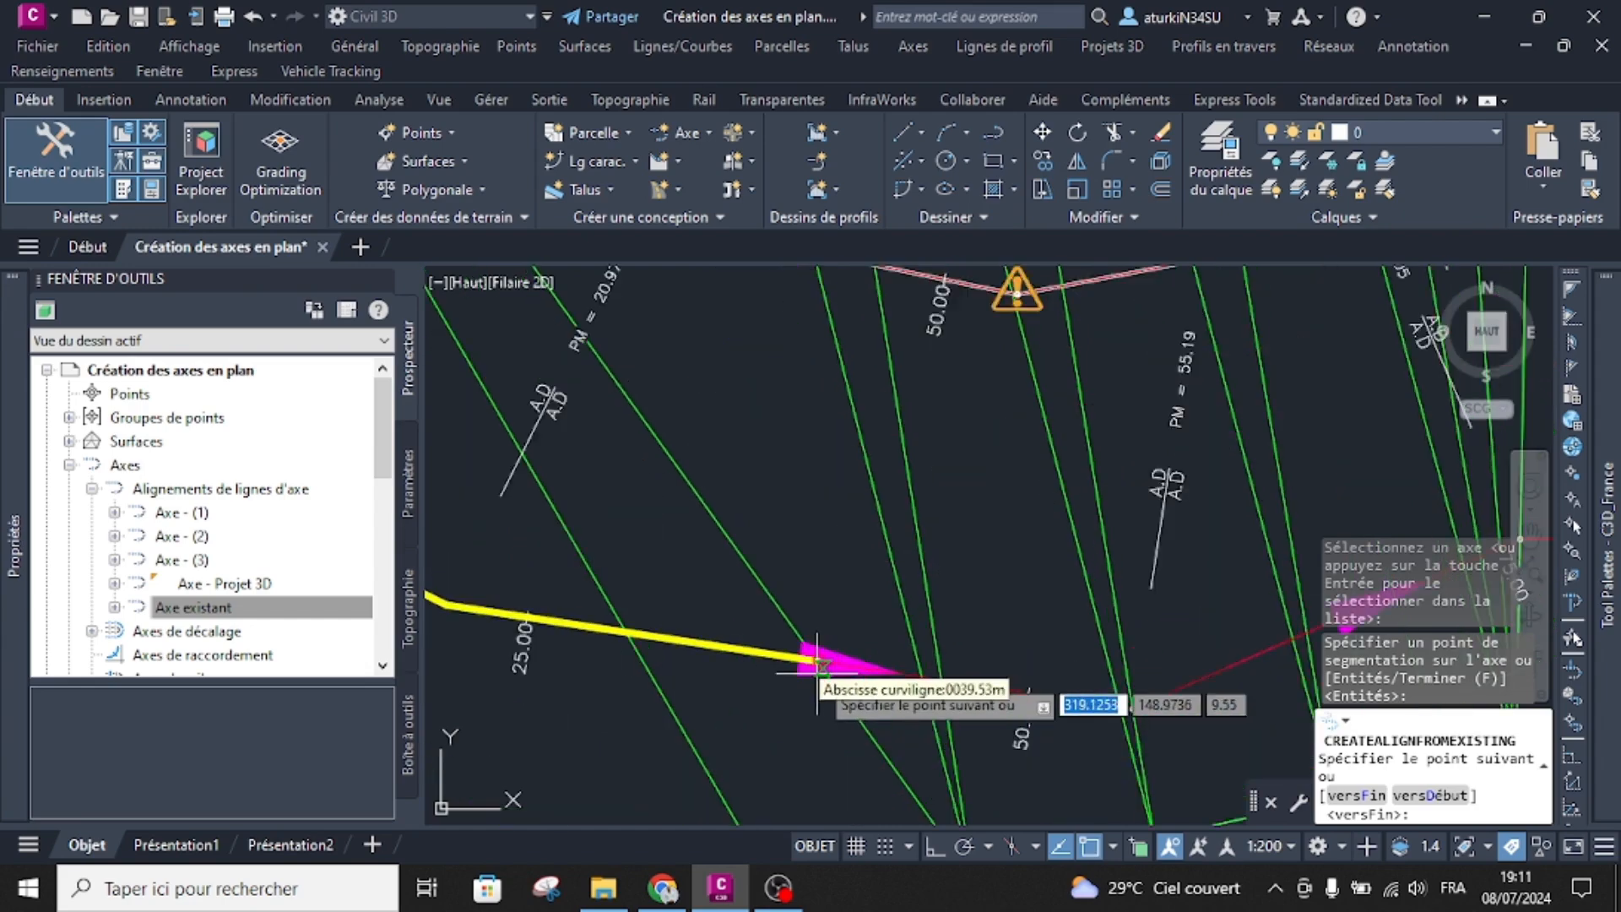
scroll(832, 646, down, 3)
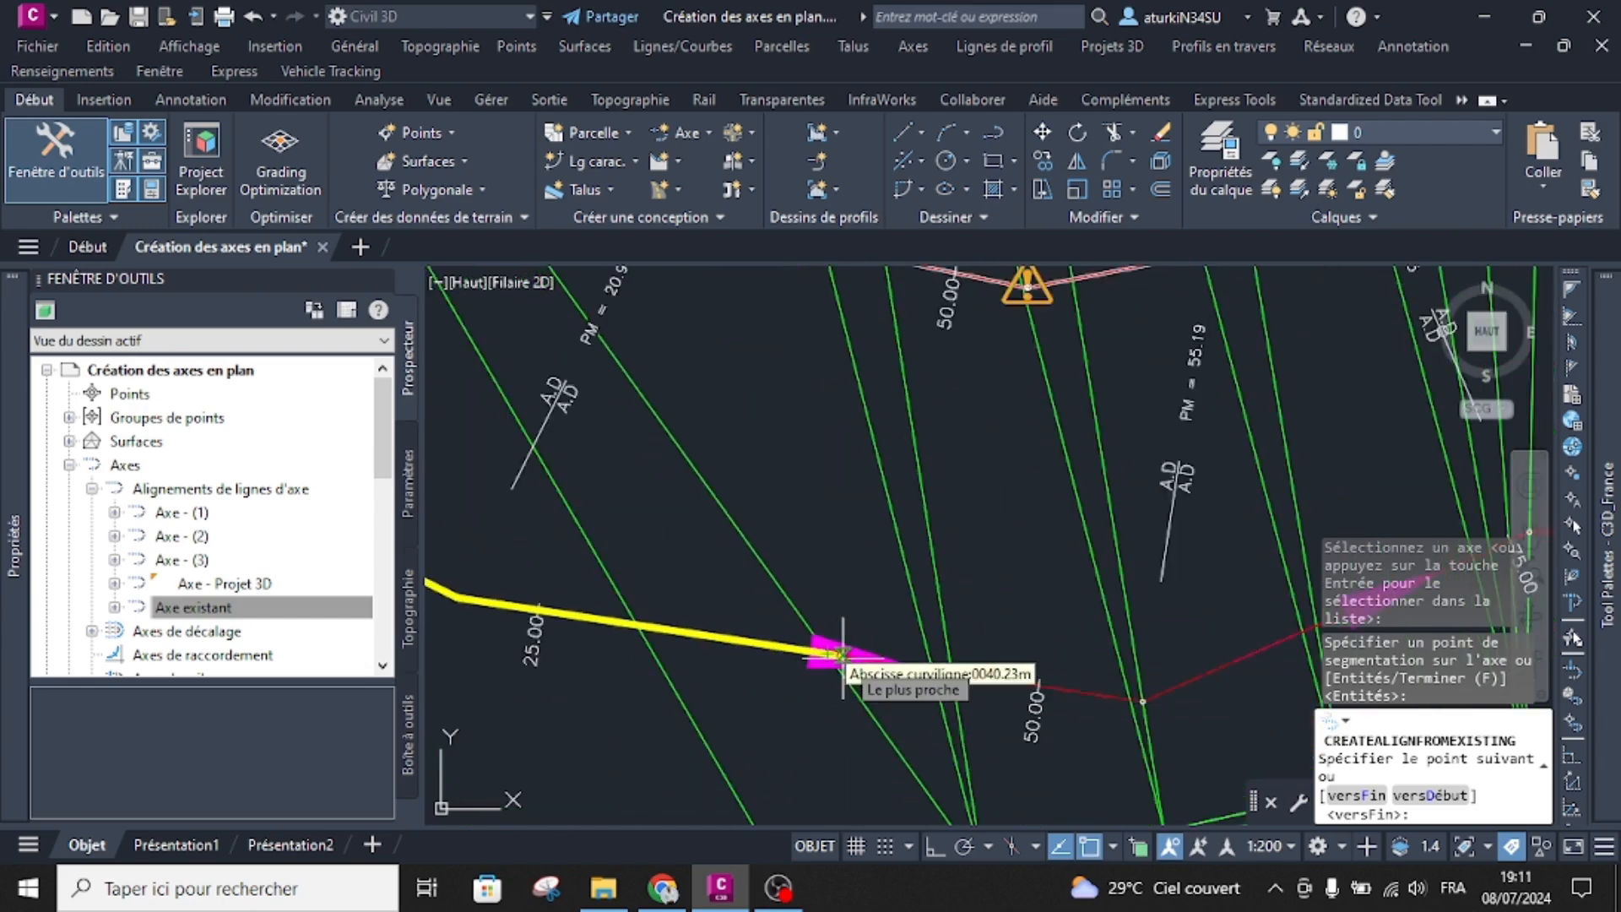
scroll(842, 654, down, 2)
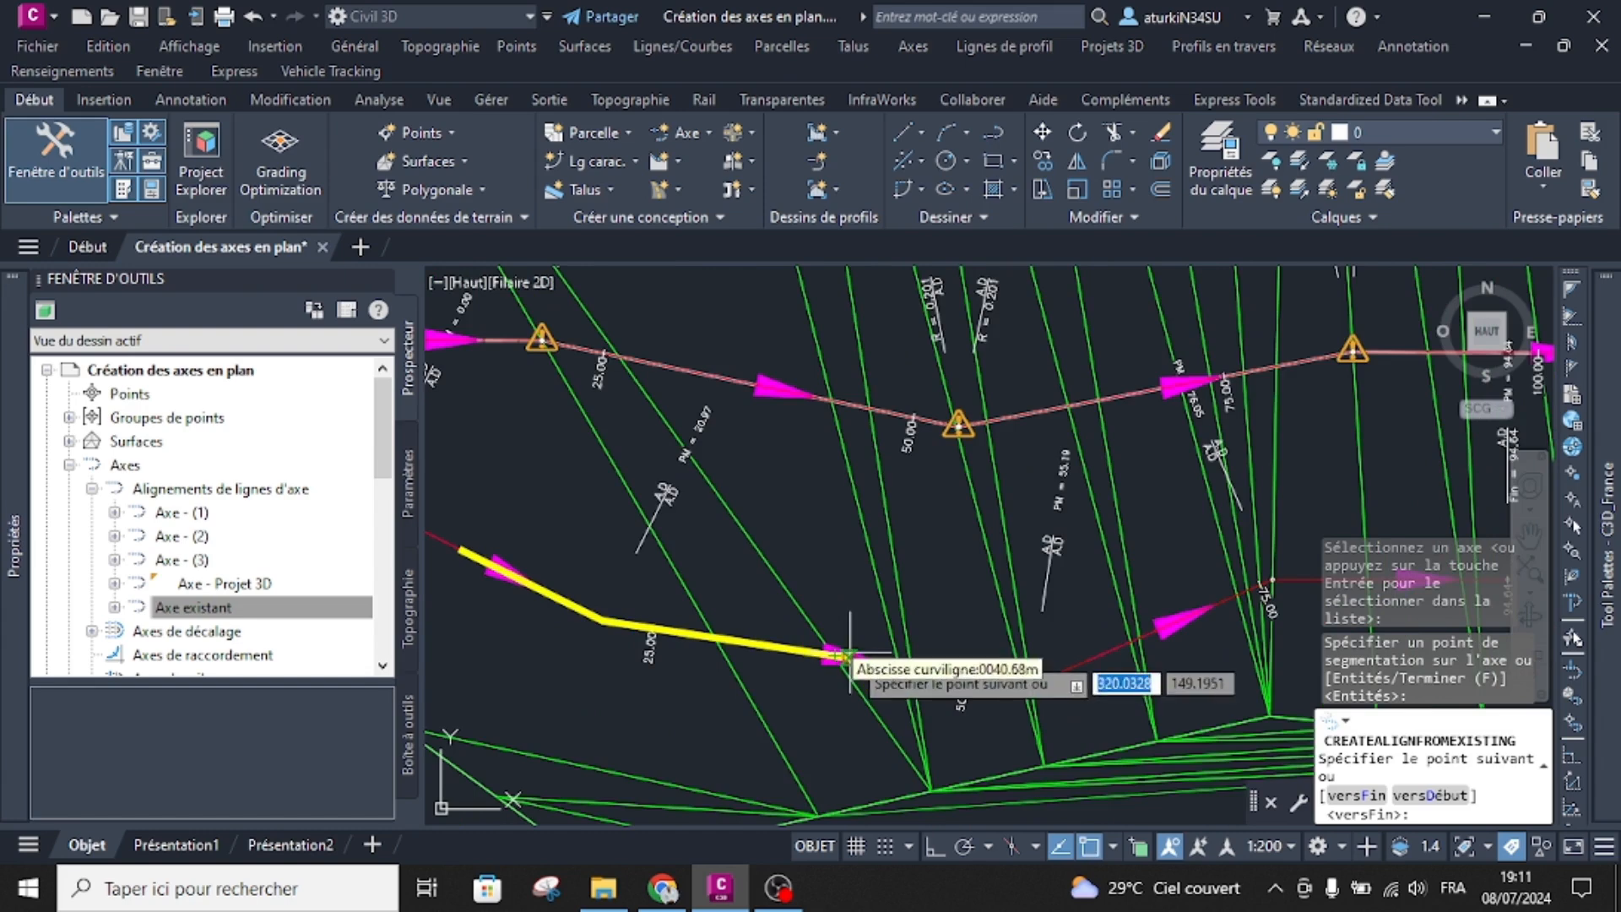
click(848, 657)
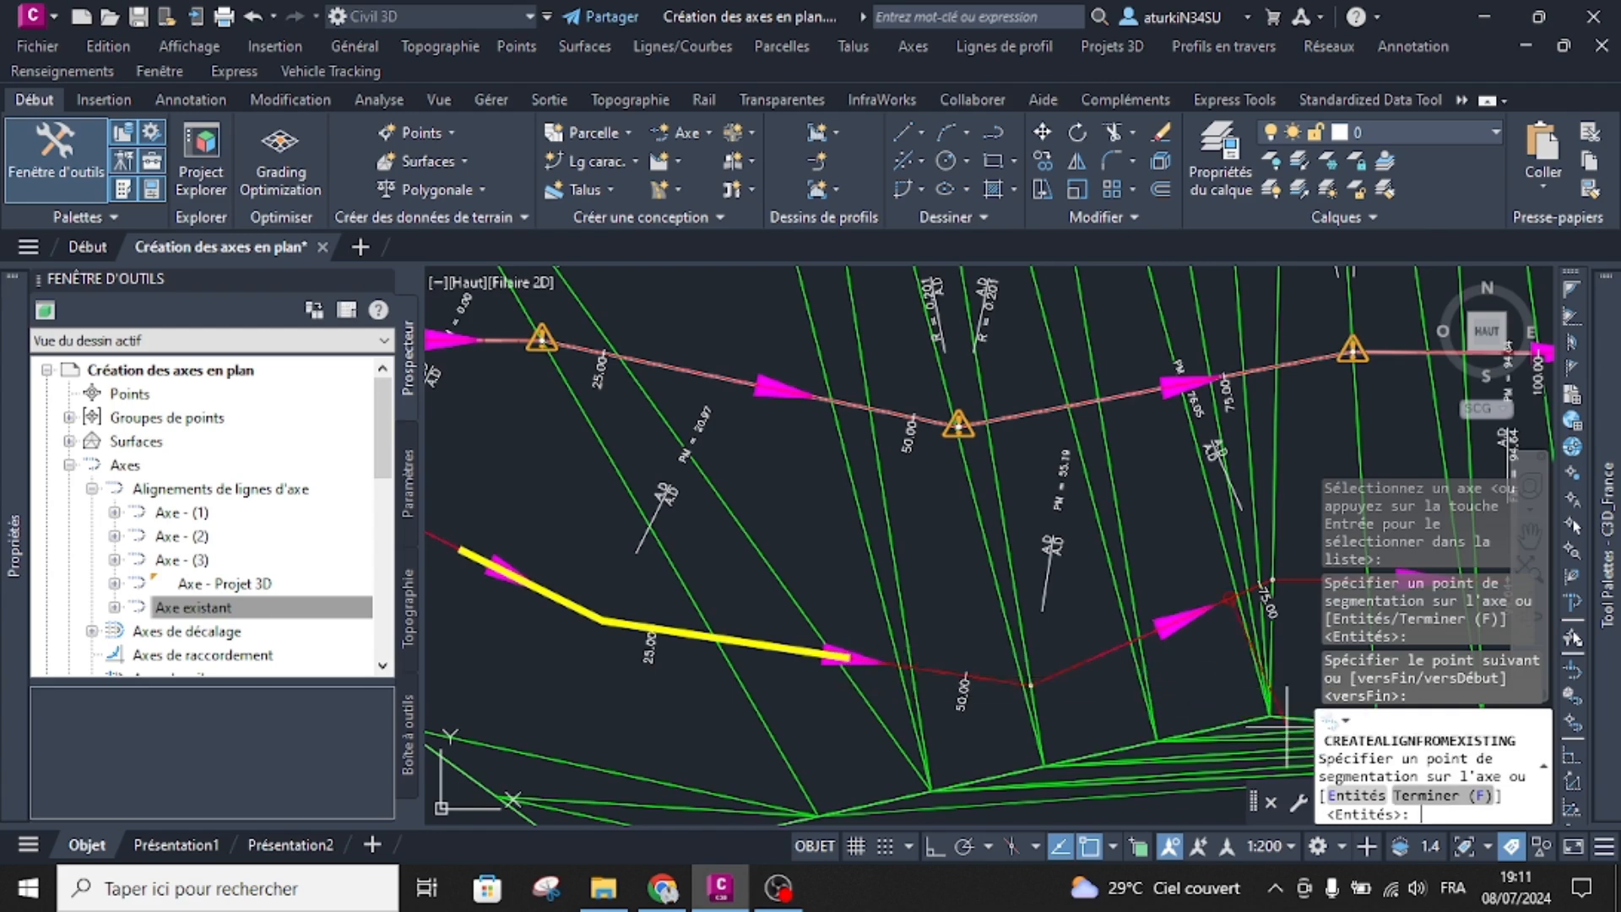
click(1441, 795)
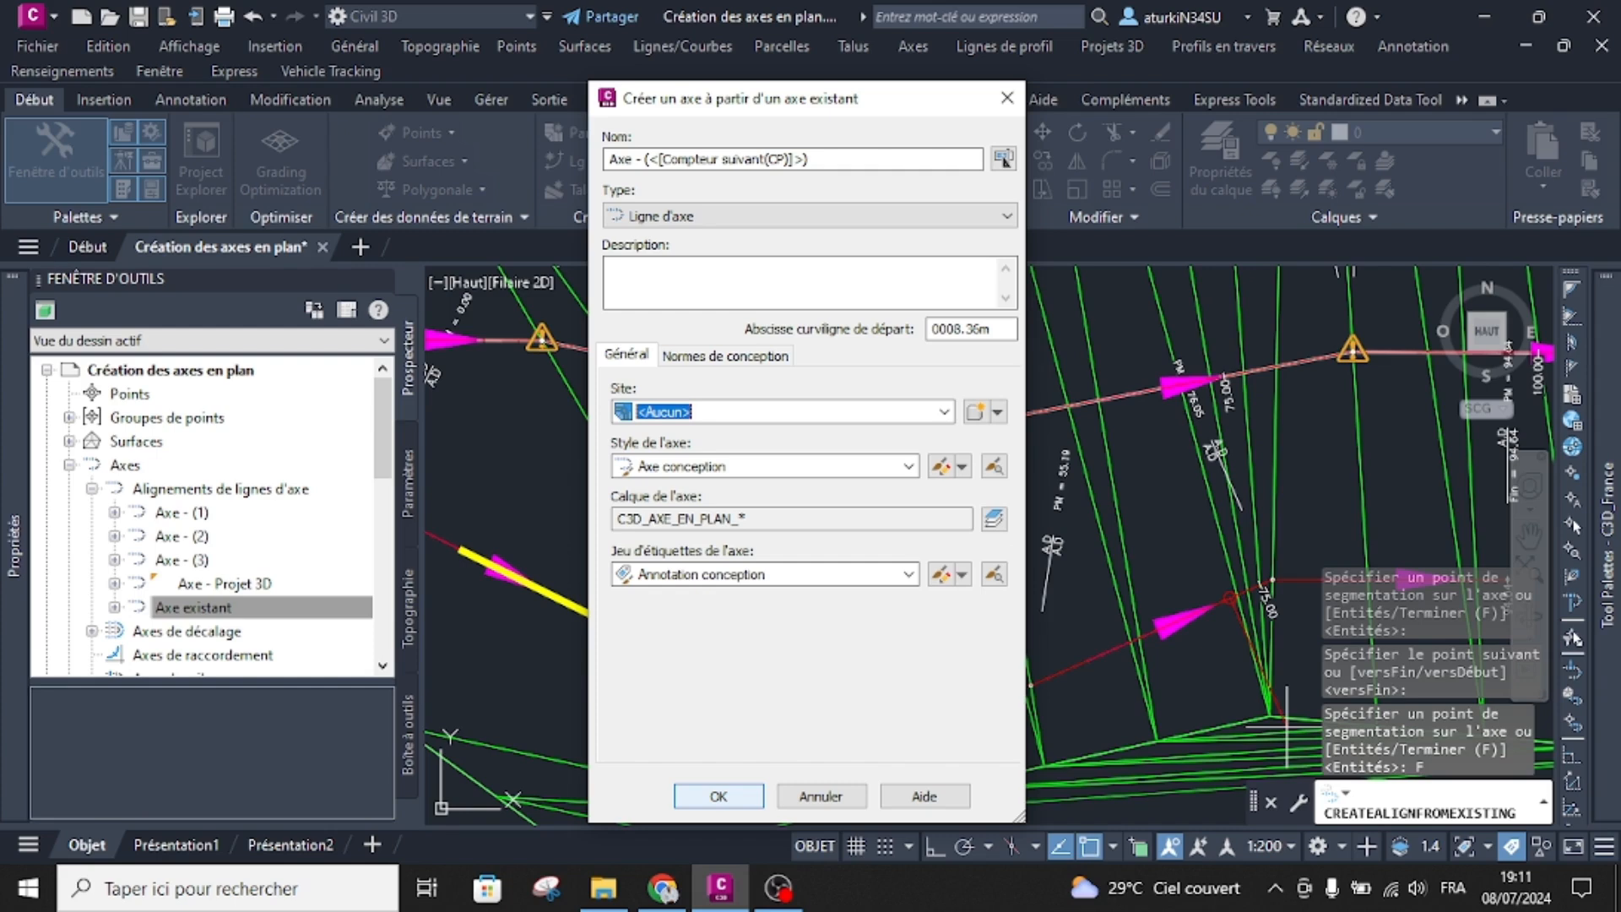
Step: Create the alignment from the chosen portion of Axe existant with the default Ligne d'axe settings, and inspect it in plan
click(718, 796)
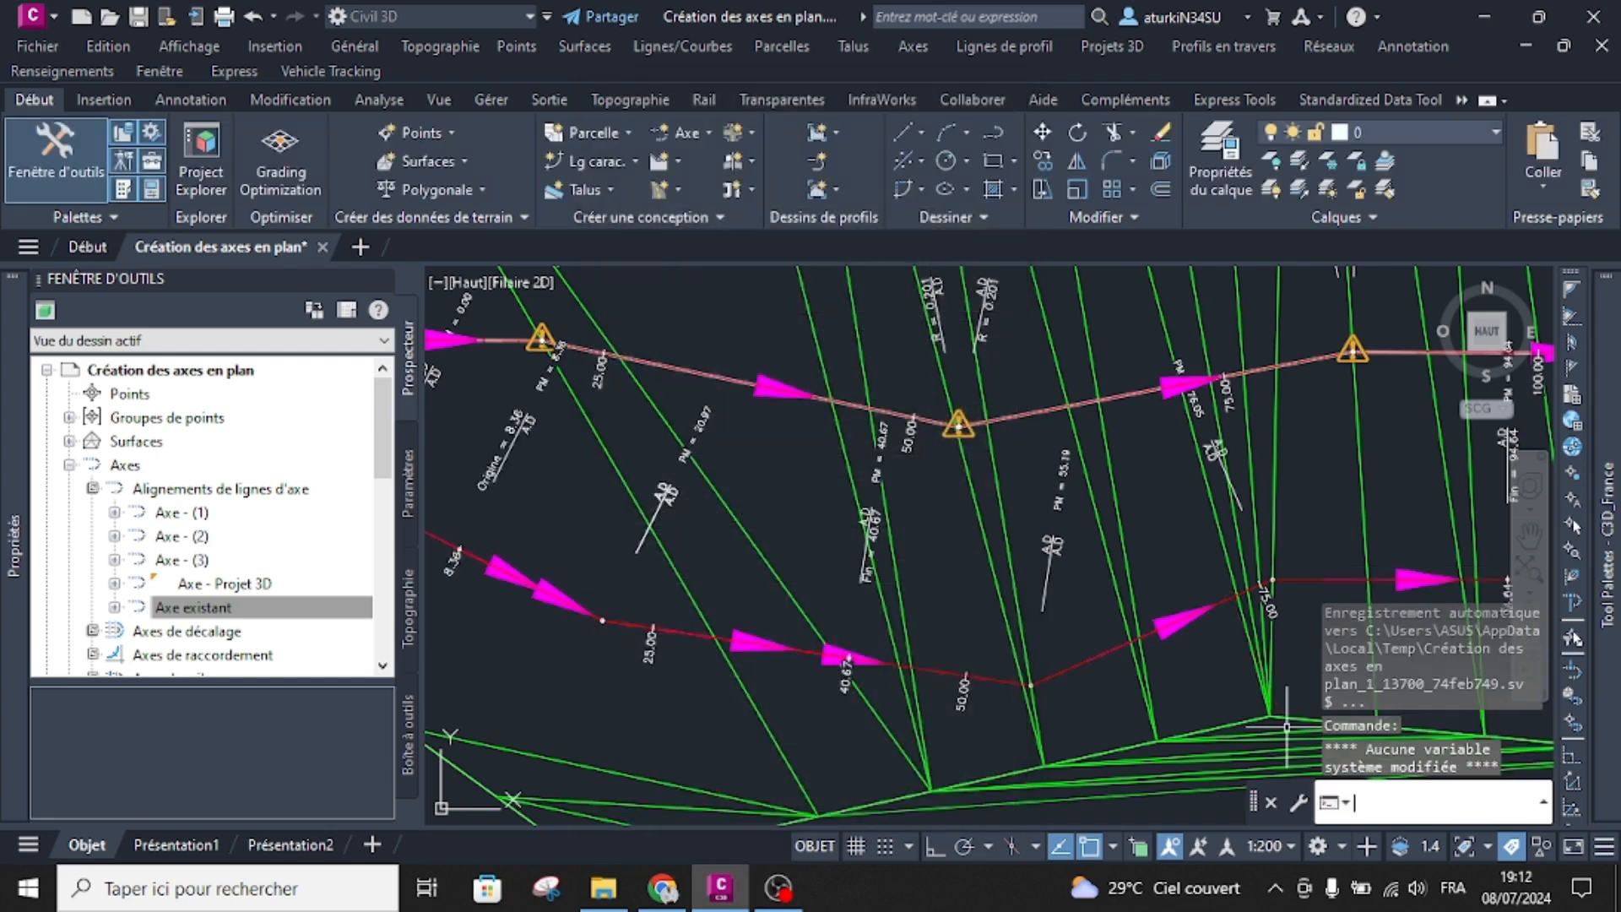
key(Escape)
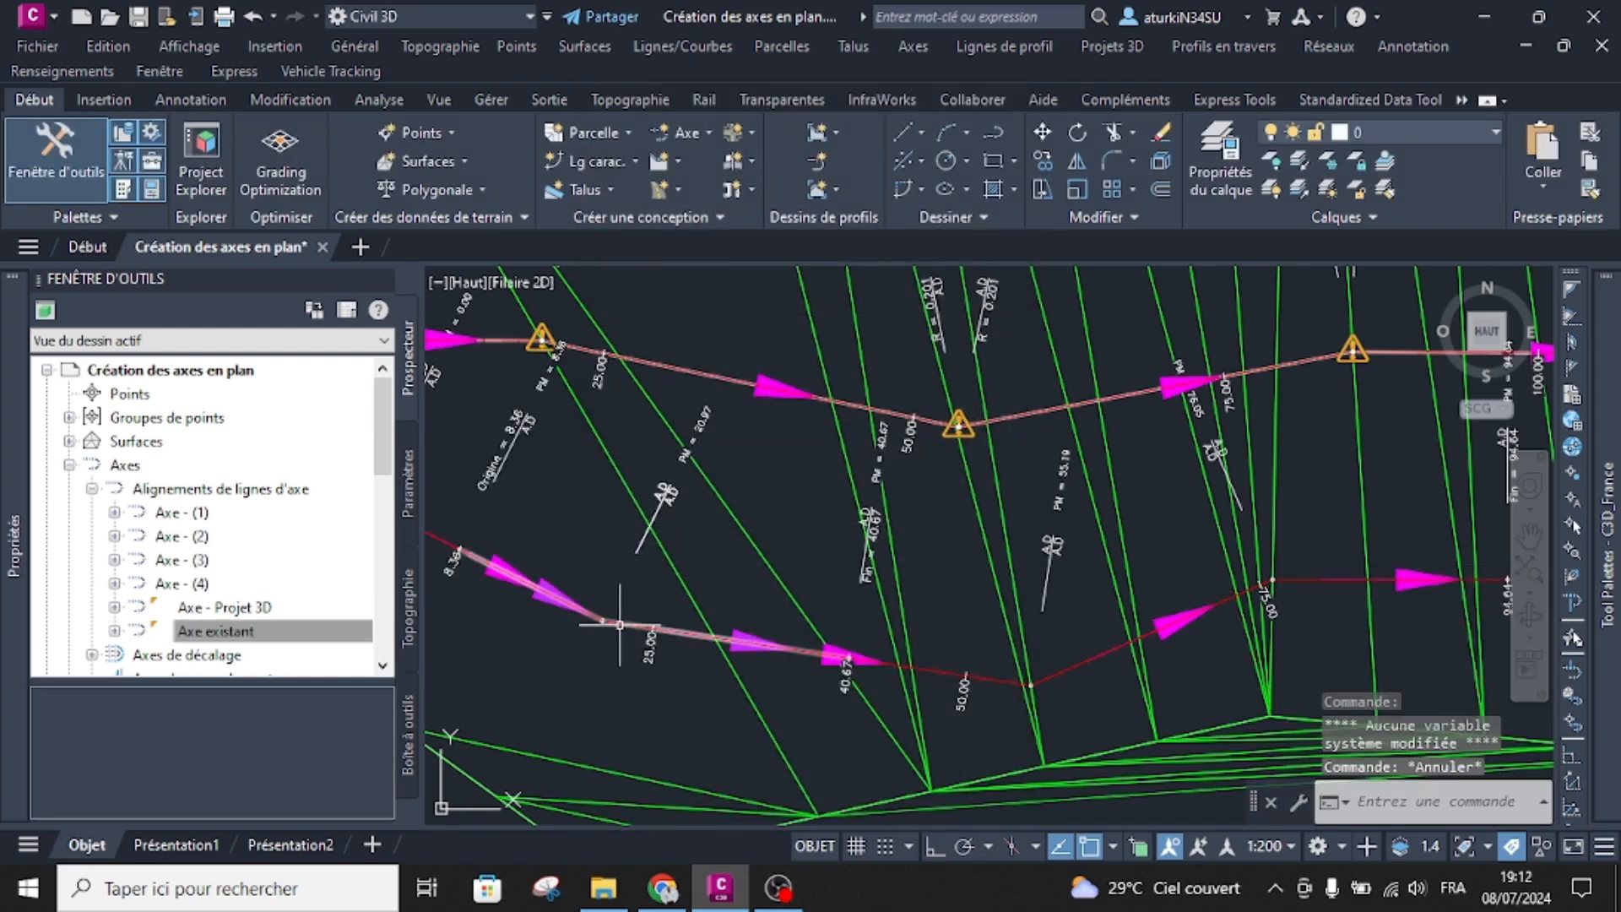
click(648, 626)
scroll(789, 590, down, 2)
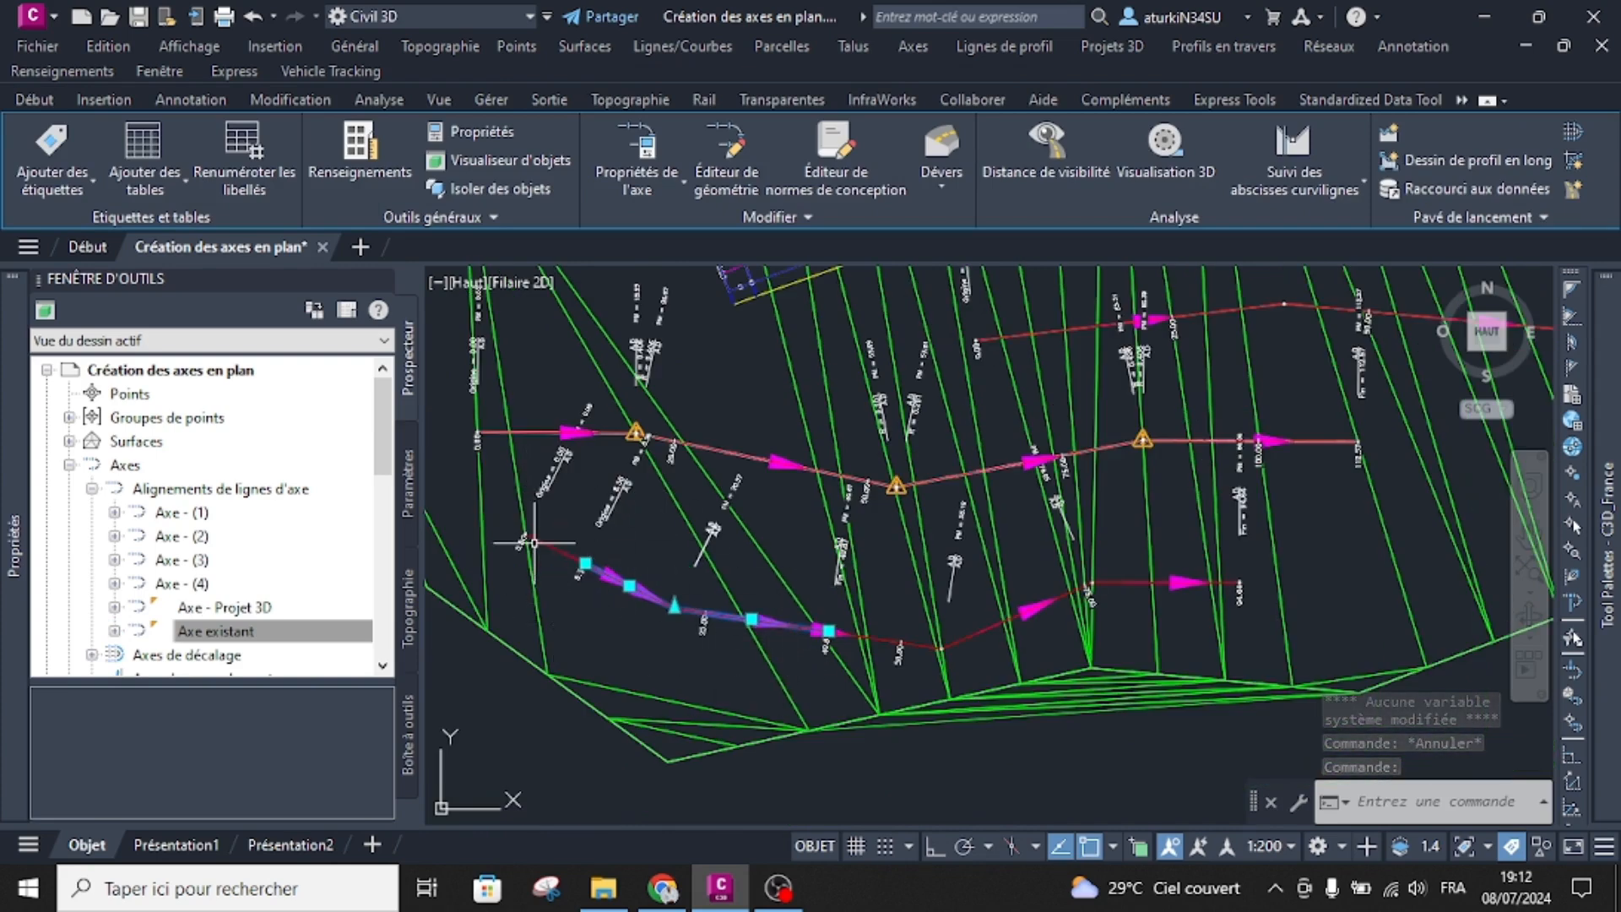
key(Escape)
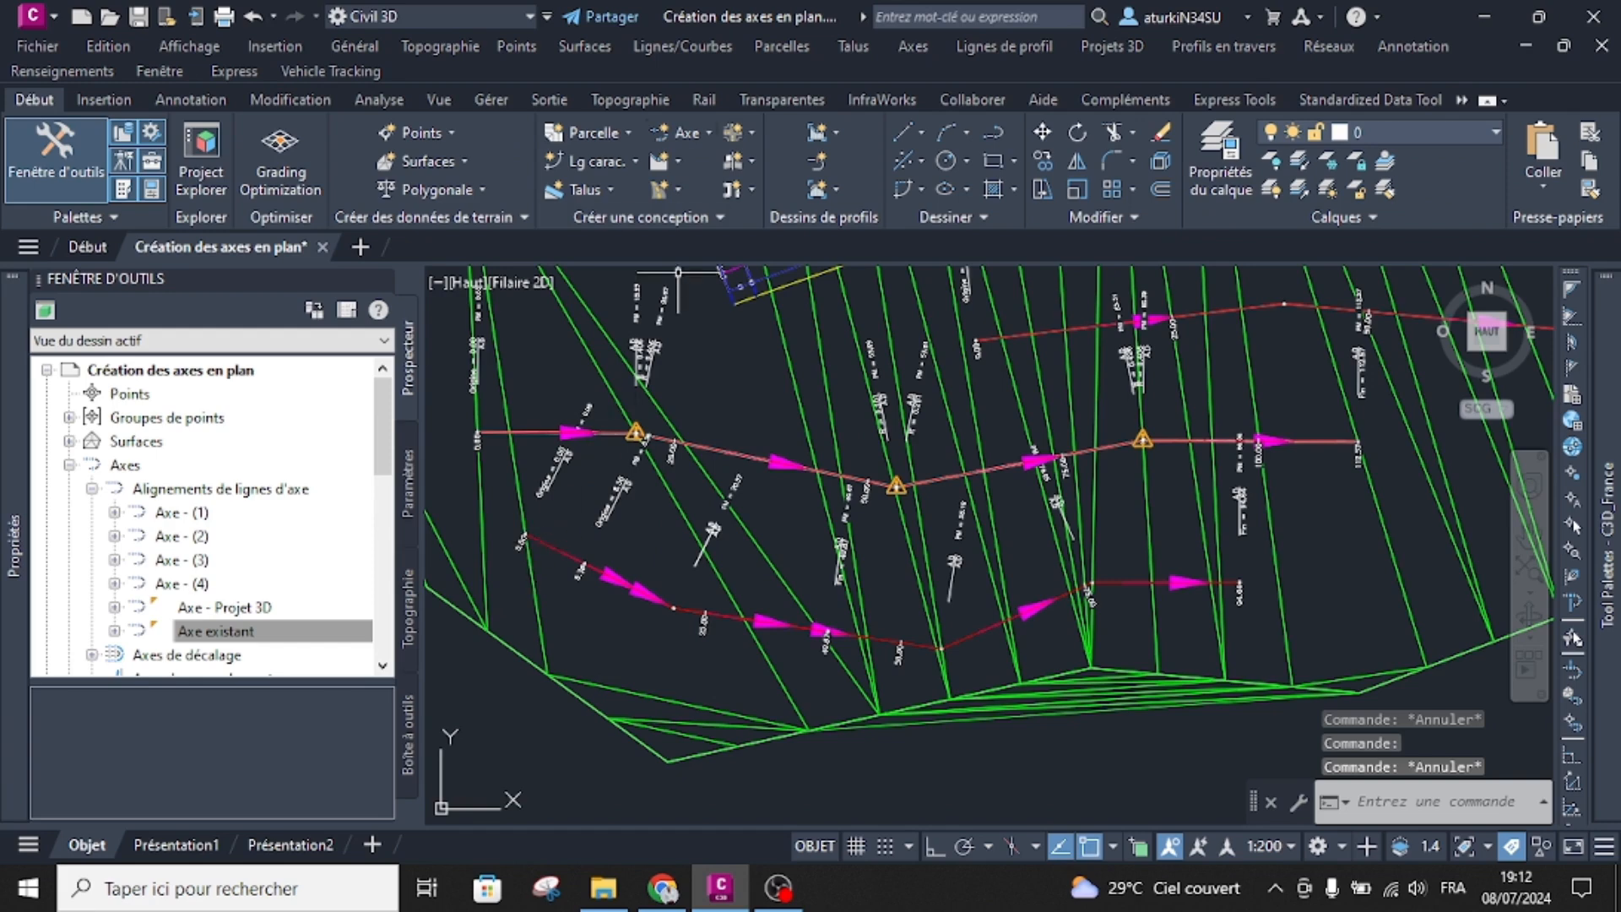
Step: Start creating offset alignments from Axe - (4), keeping the station range from its start to its end
click(685, 133)
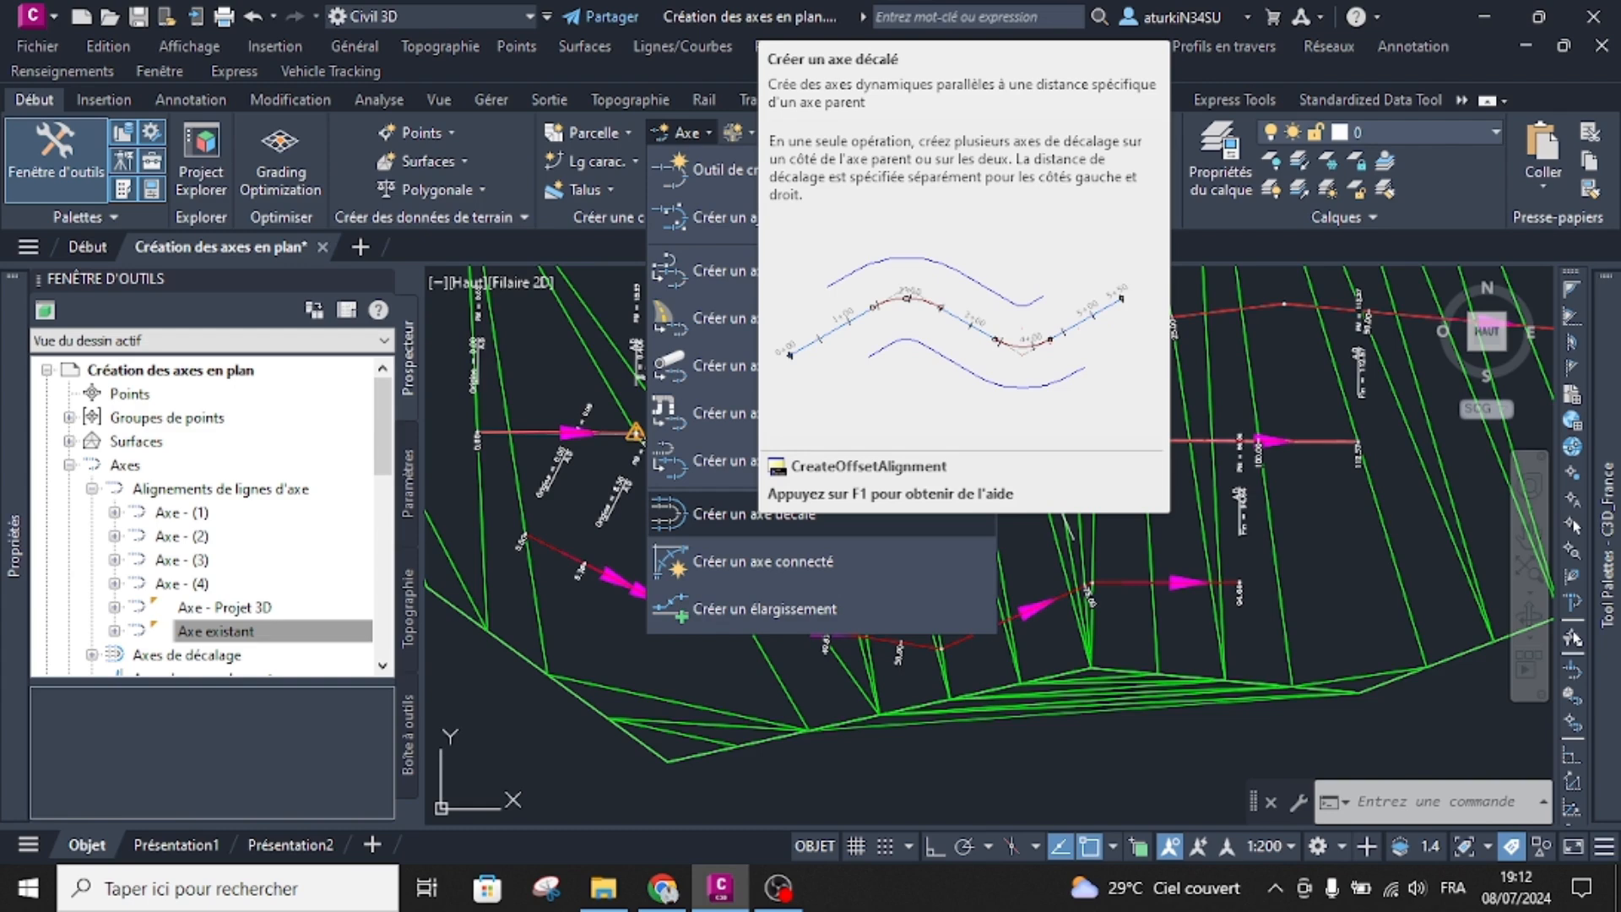
click(743, 513)
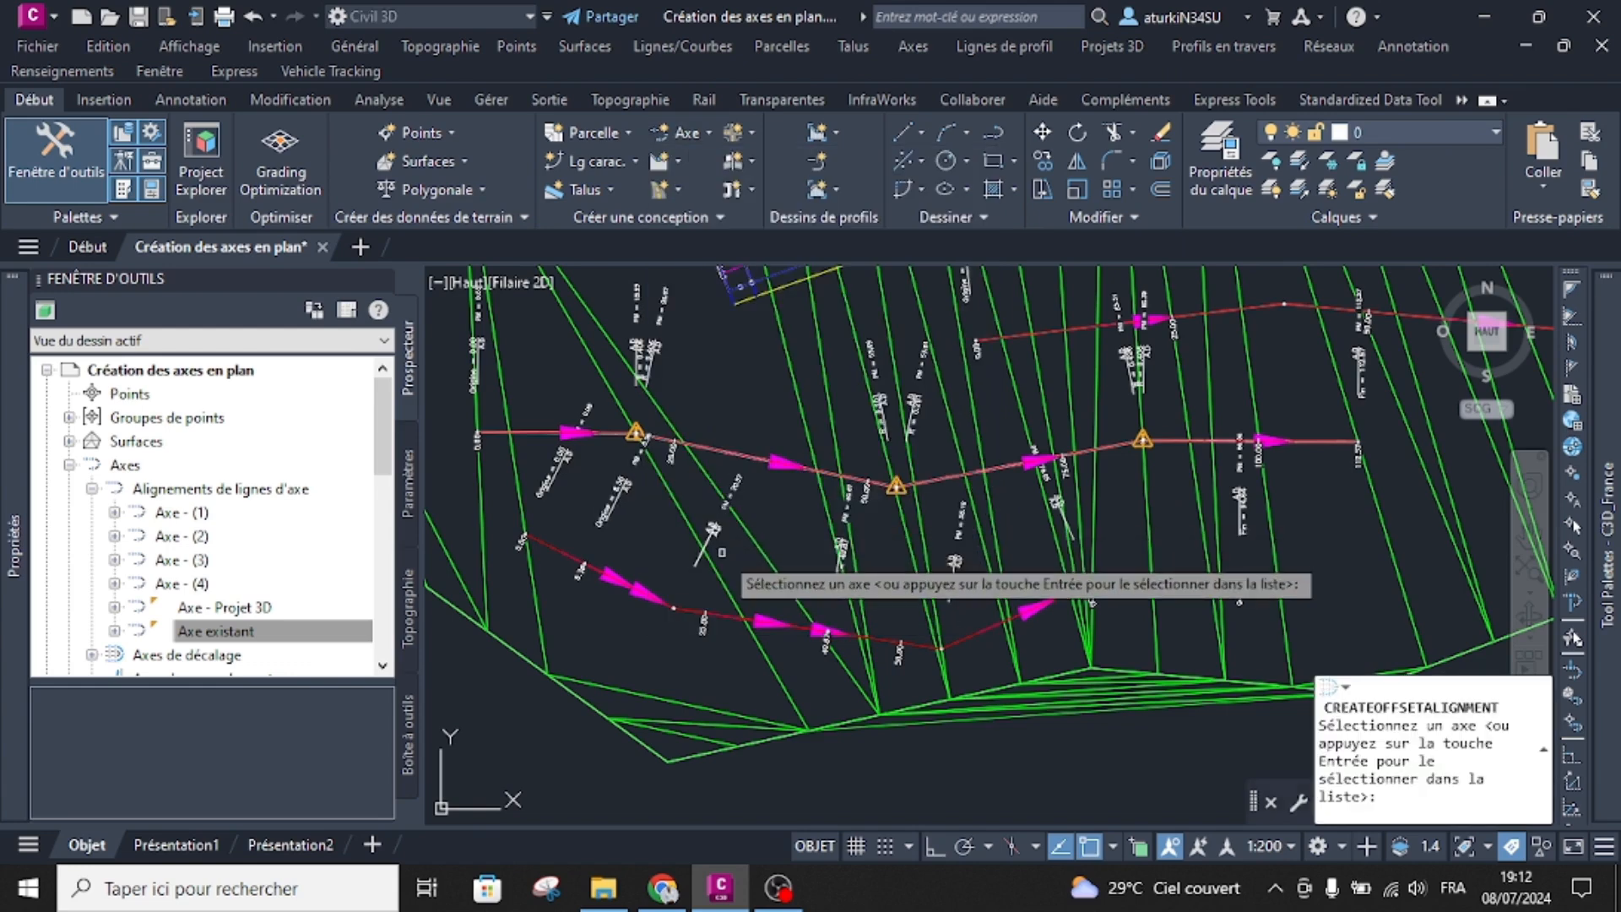
scroll(722, 616, up, 2)
click(723, 615)
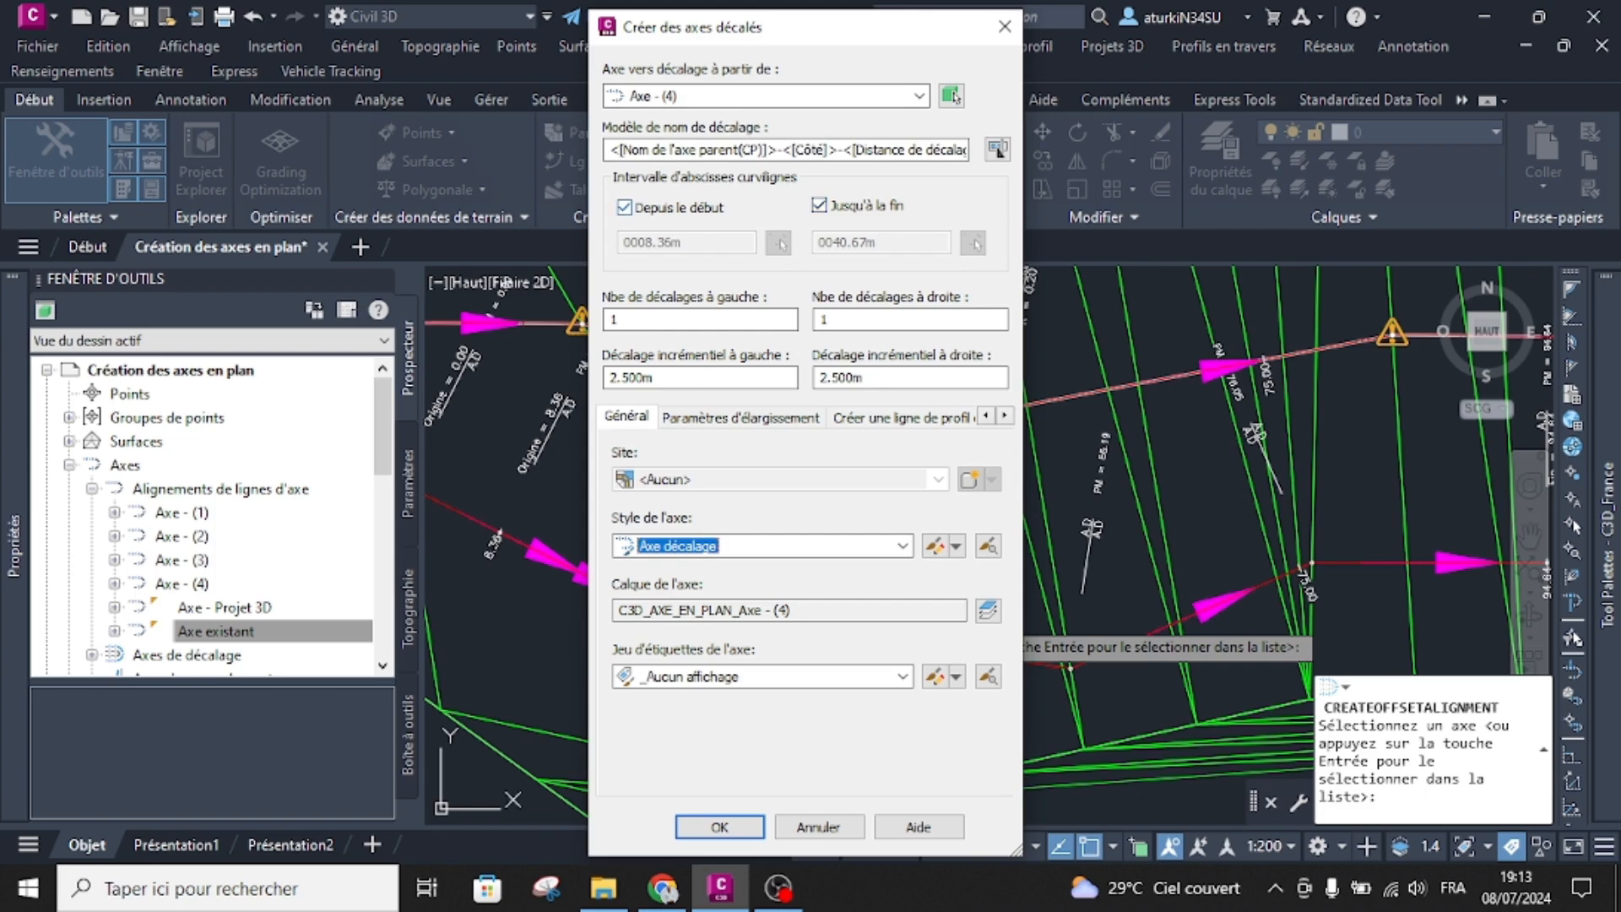
click(624, 206)
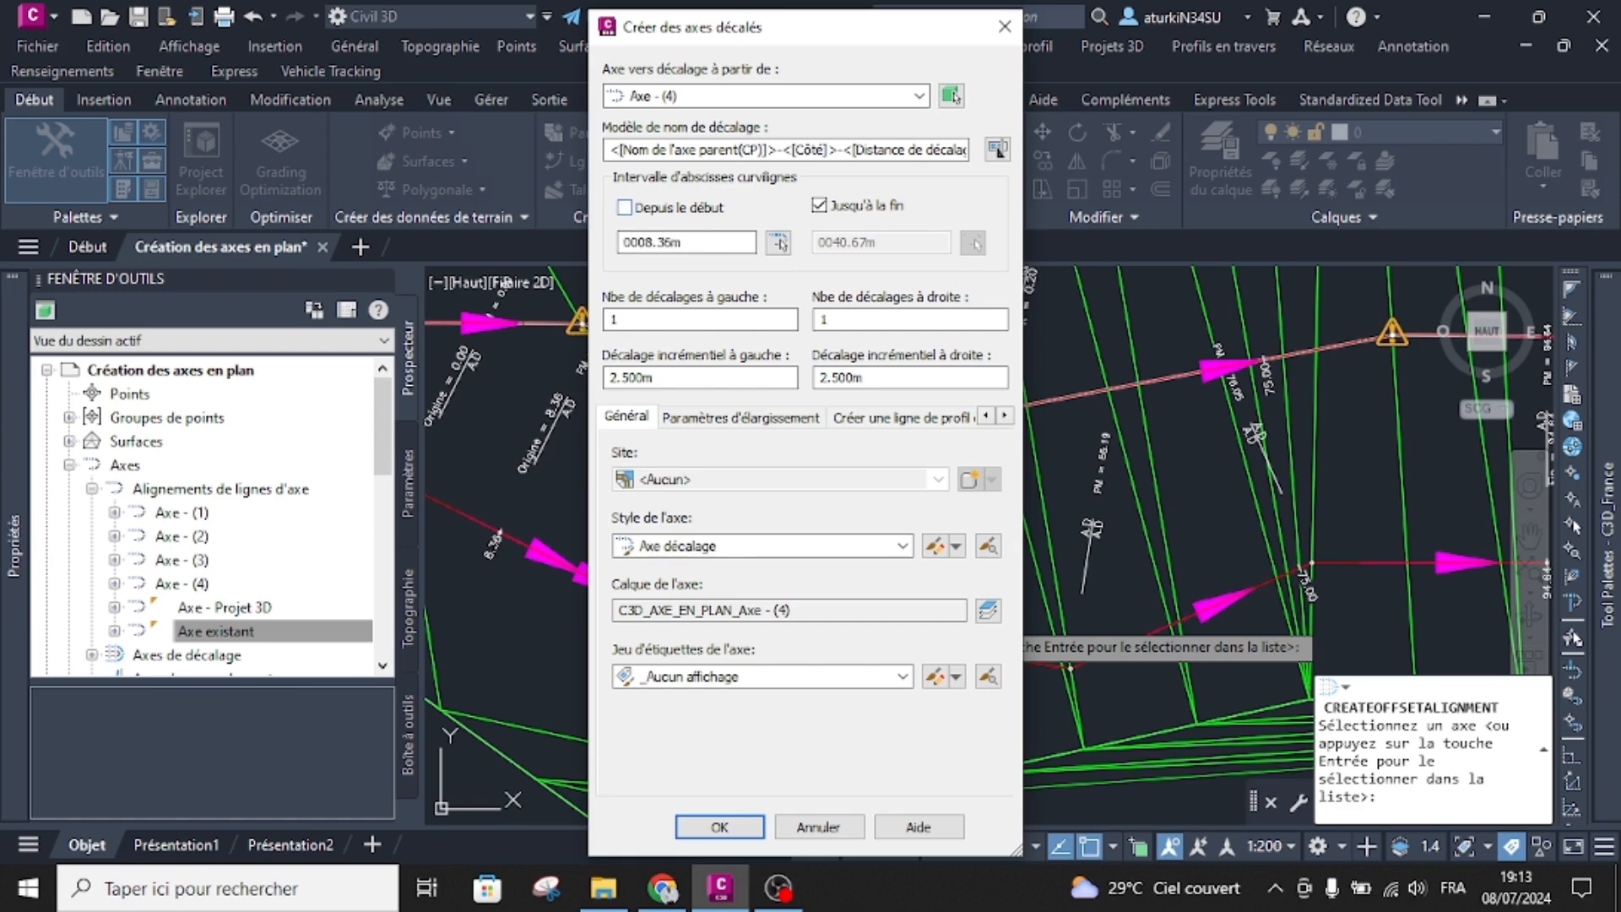
click(625, 207)
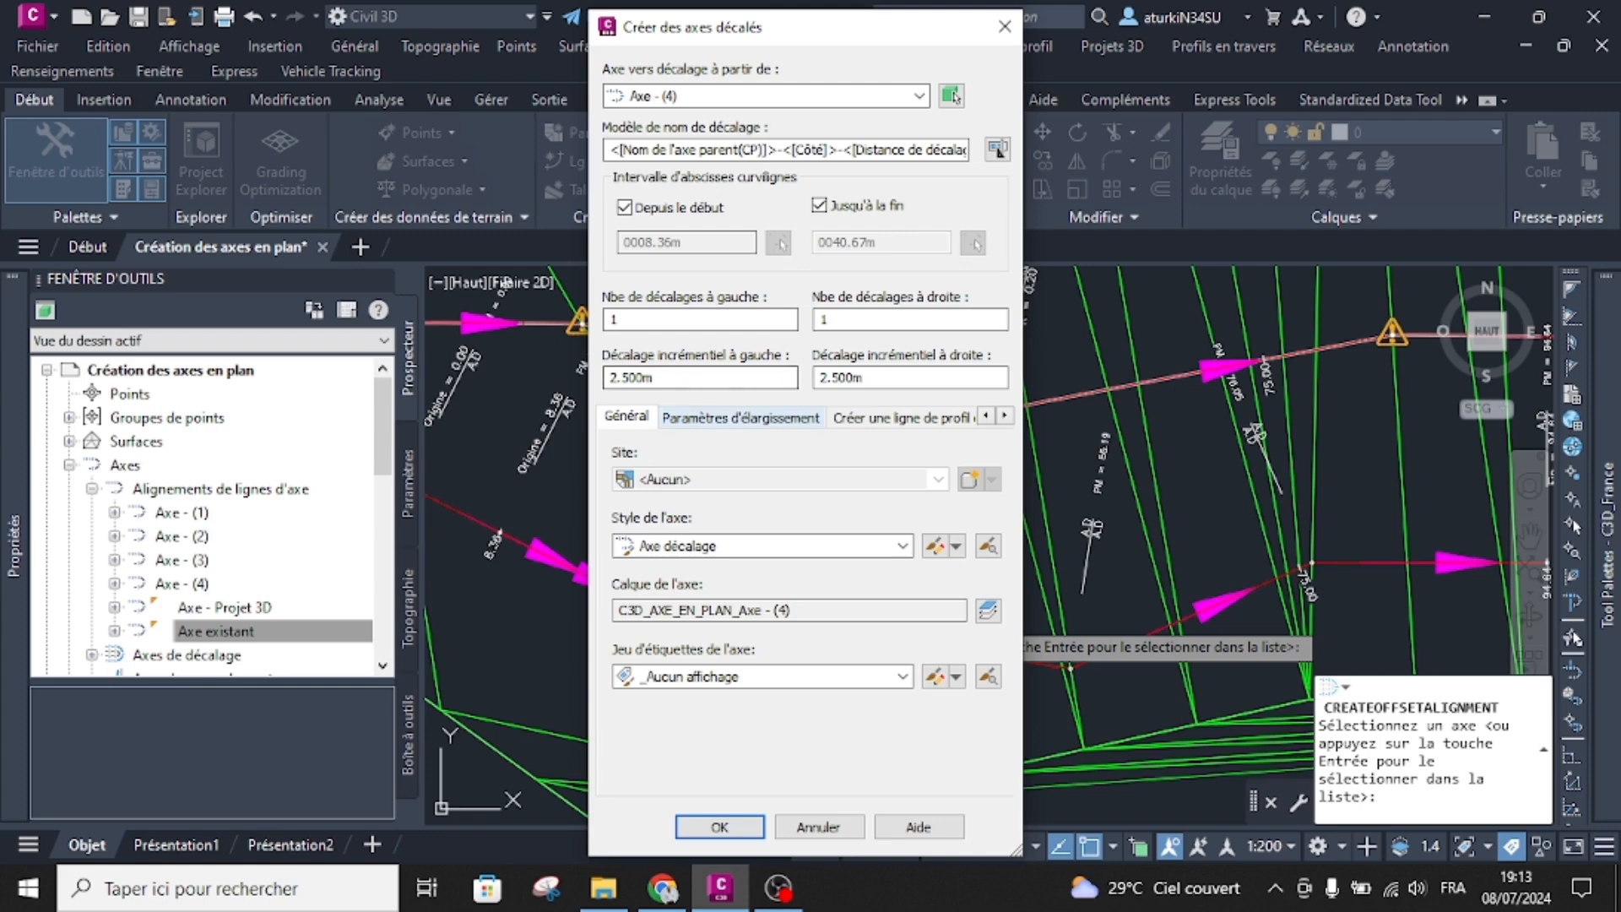
Step: Review the widening and profile settings, and create one offset alignment on each side of Axe - (4) at 2.500 m
click(741, 417)
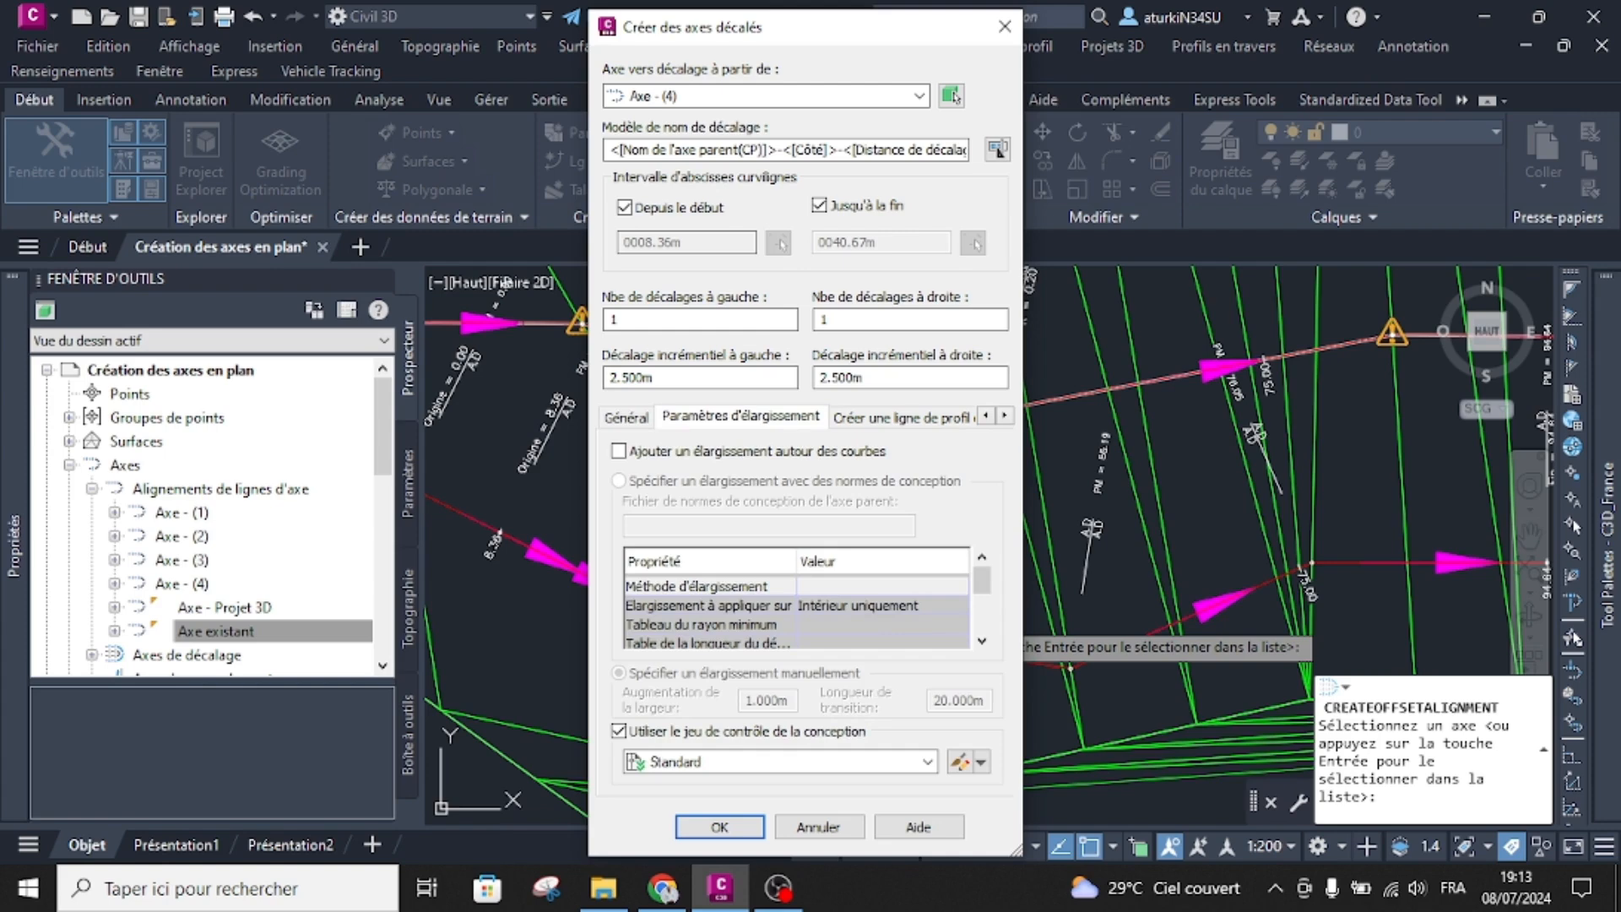
key(ctrl+Tab)
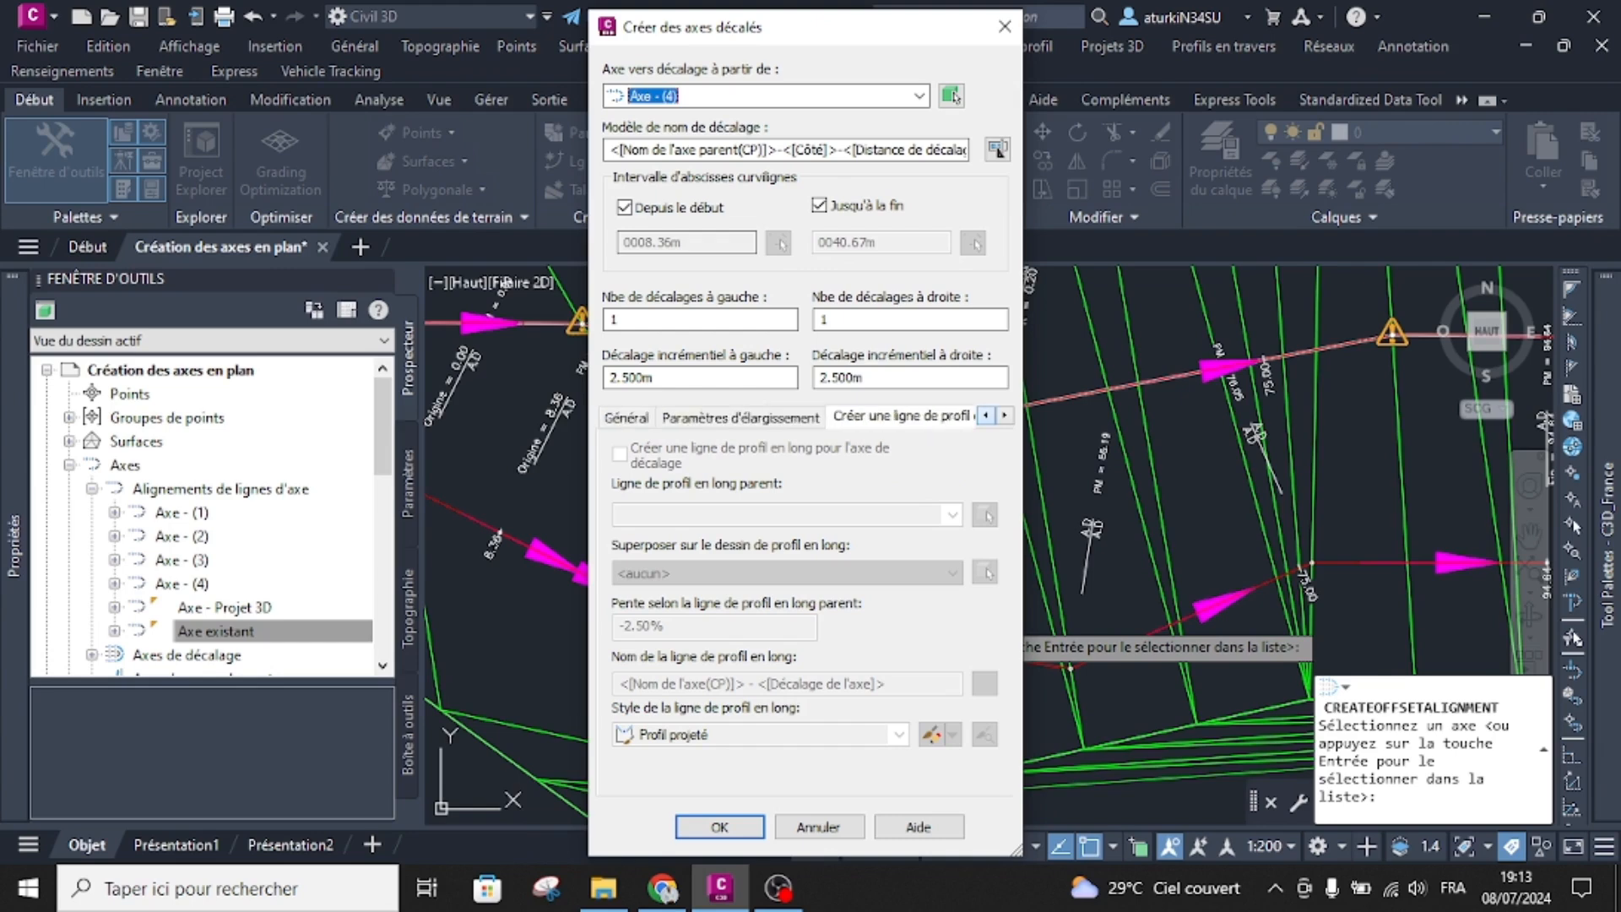
key(ctrl+Tab)
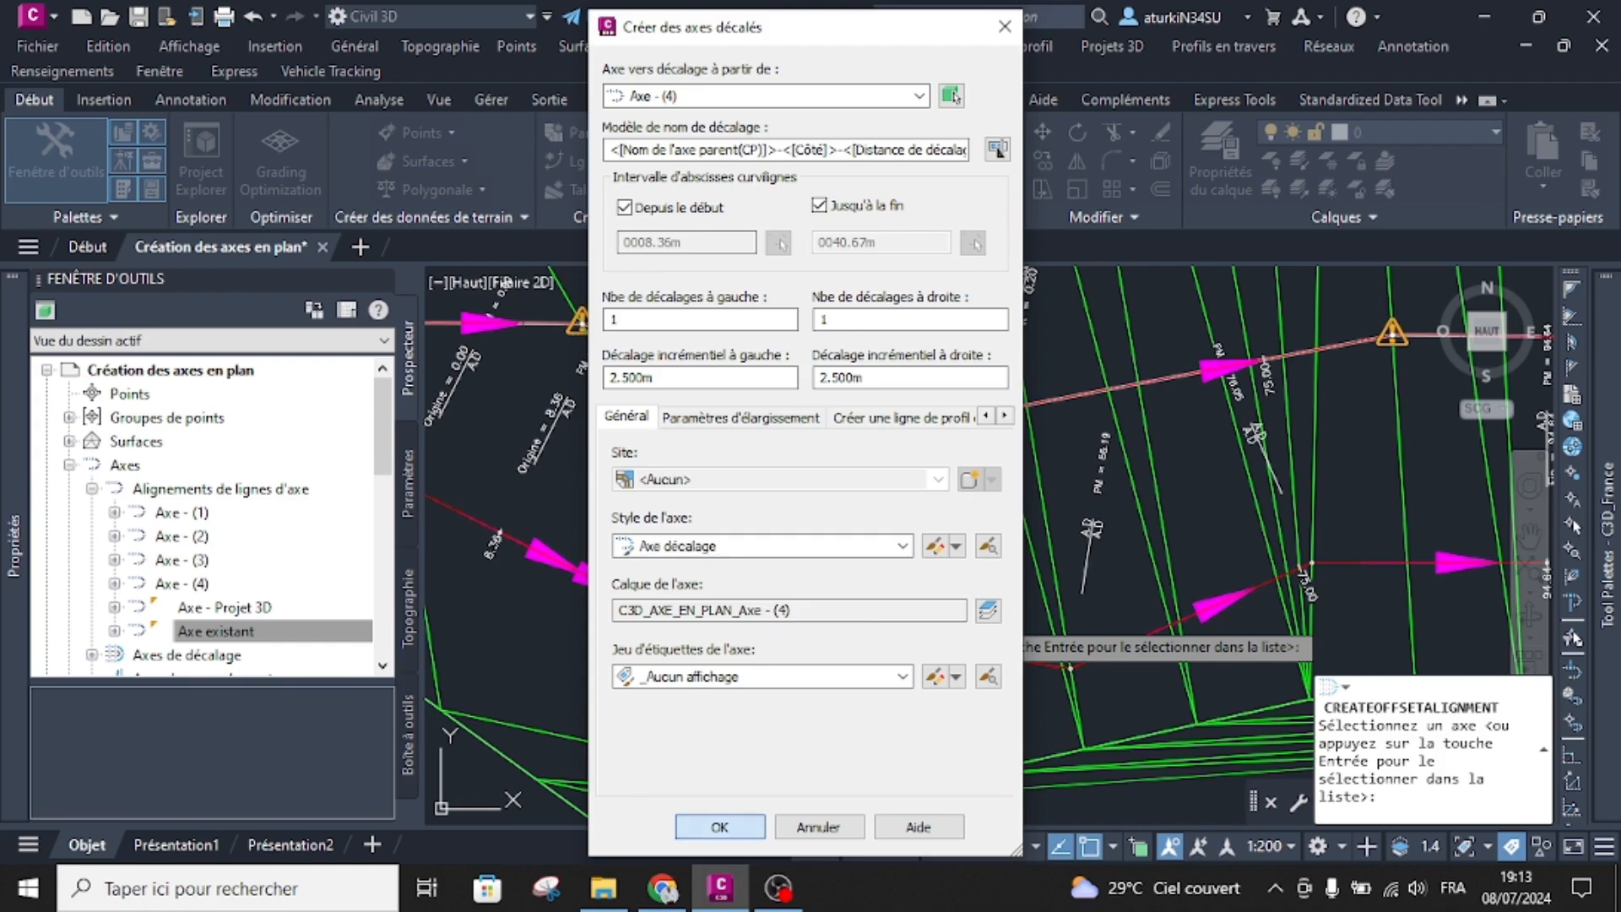
key(Return)
scroll(836, 481, up, 3)
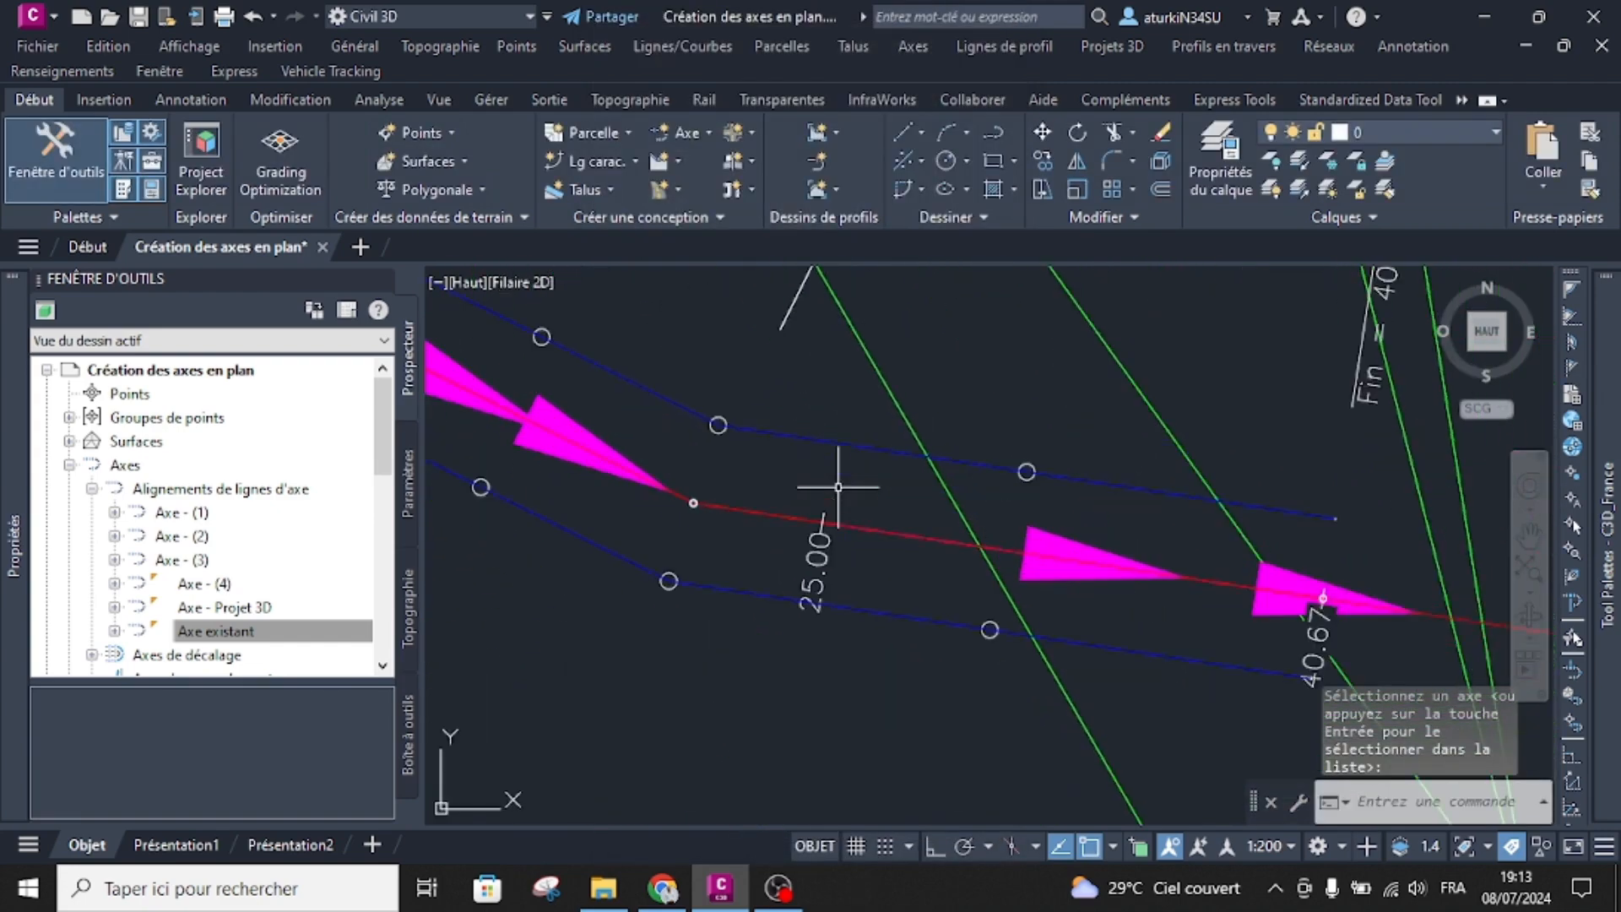
scroll(838, 487, up, 2)
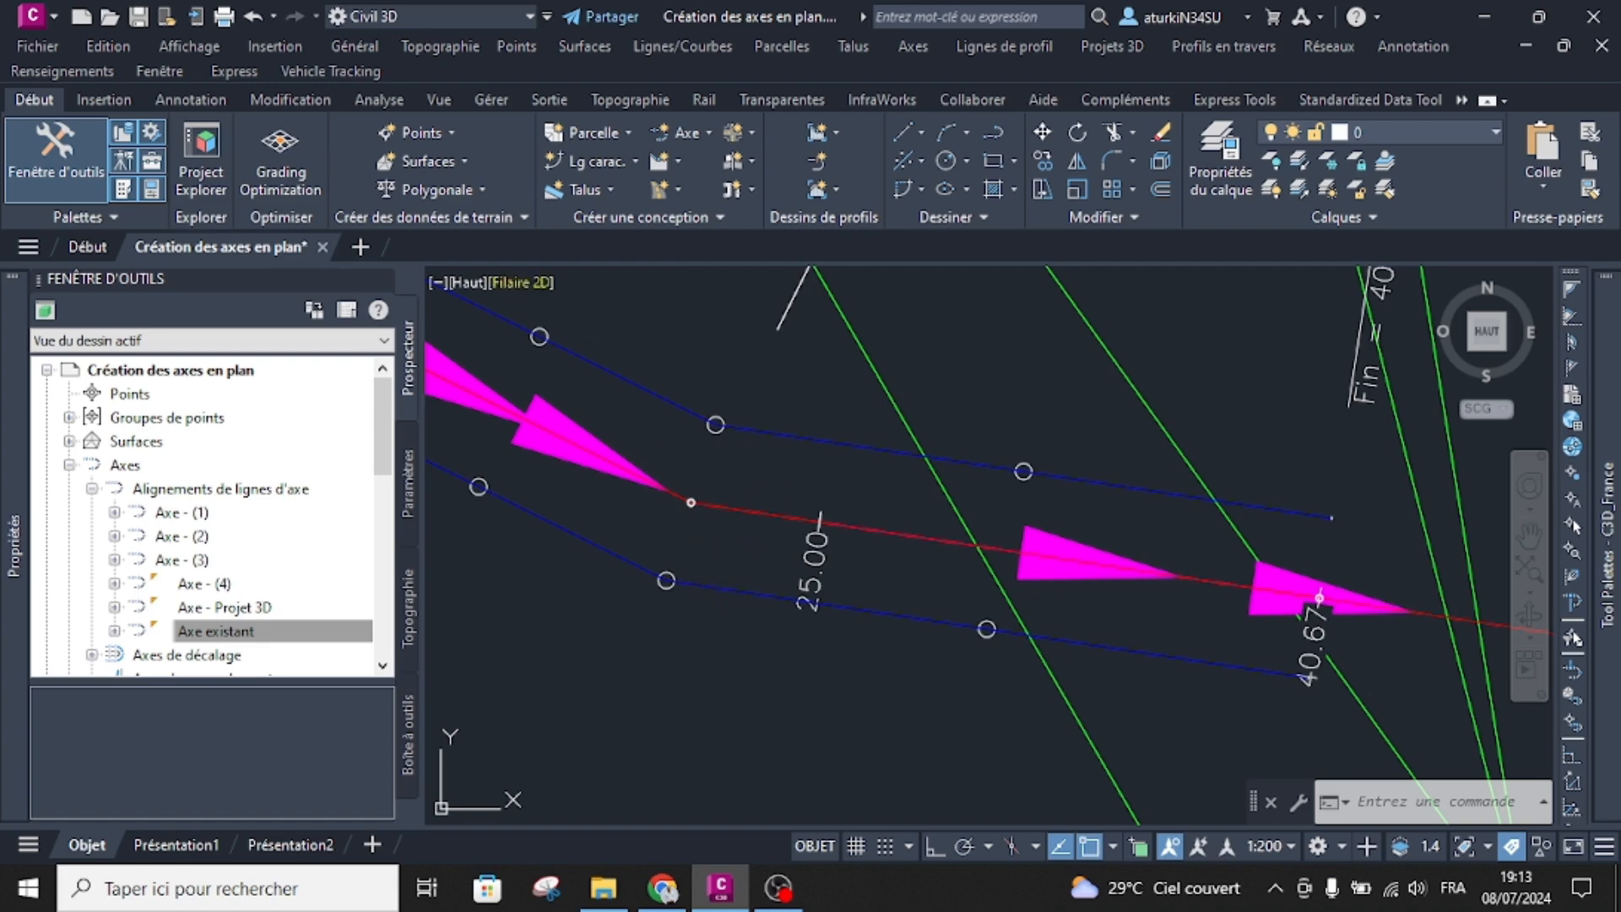
Step: Add an aligned dimension from the vertex of Axe - (4) to the matching vertex of its lower offset alignment
click(191, 99)
click(645, 189)
click(680, 275)
scroll(667, 465, up, 5)
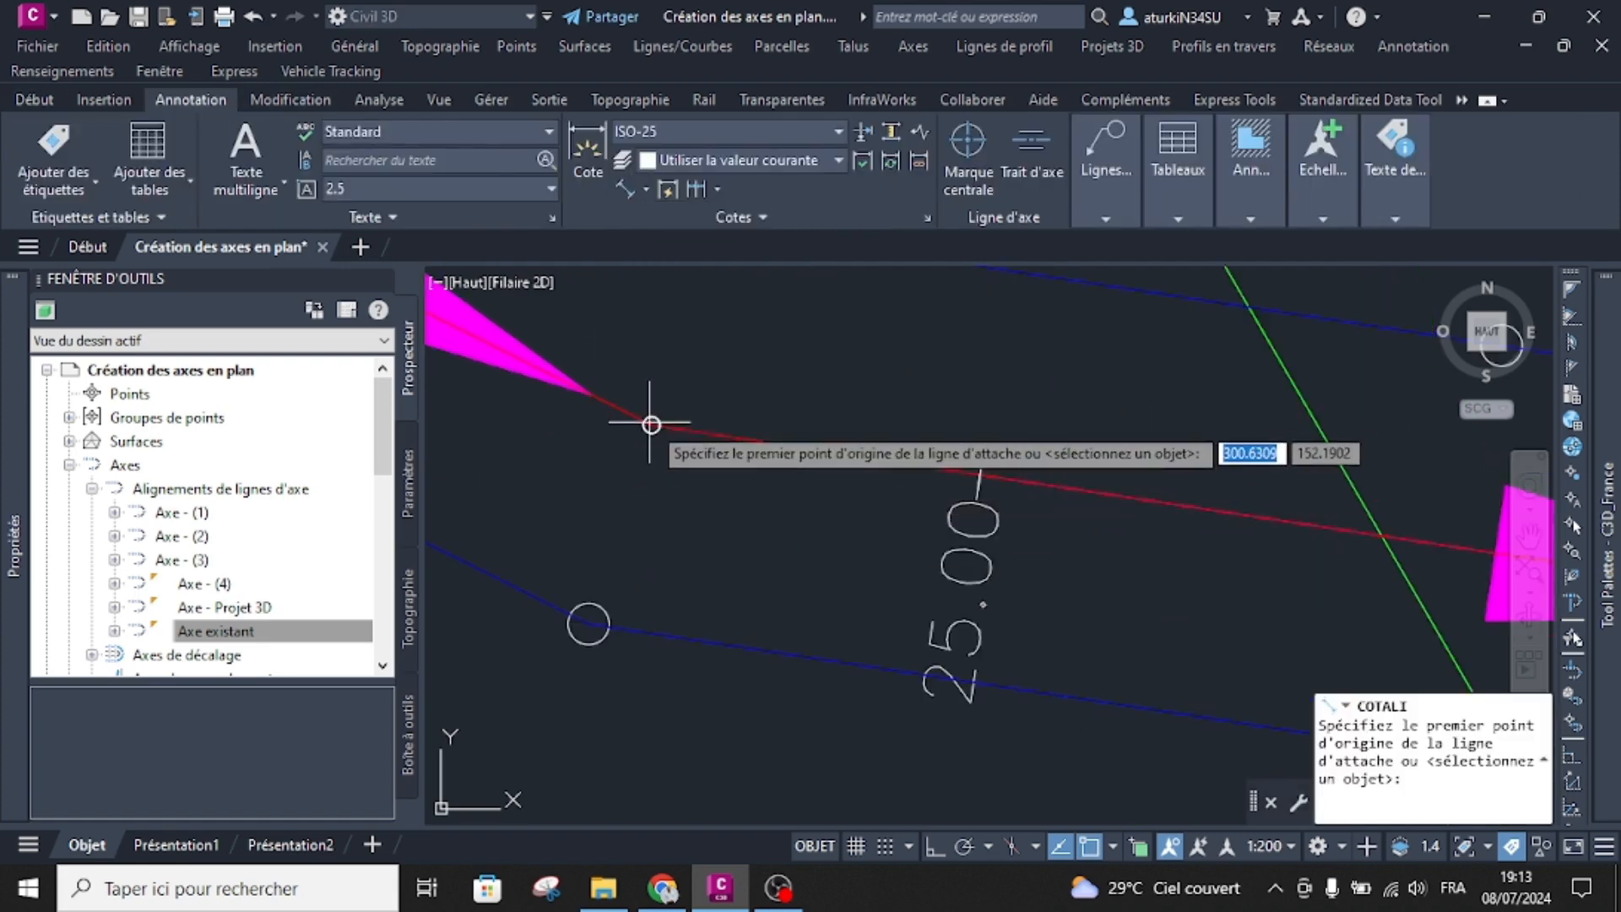
scroll(652, 421, up, 2)
click(654, 417)
scroll(655, 418, down, 5)
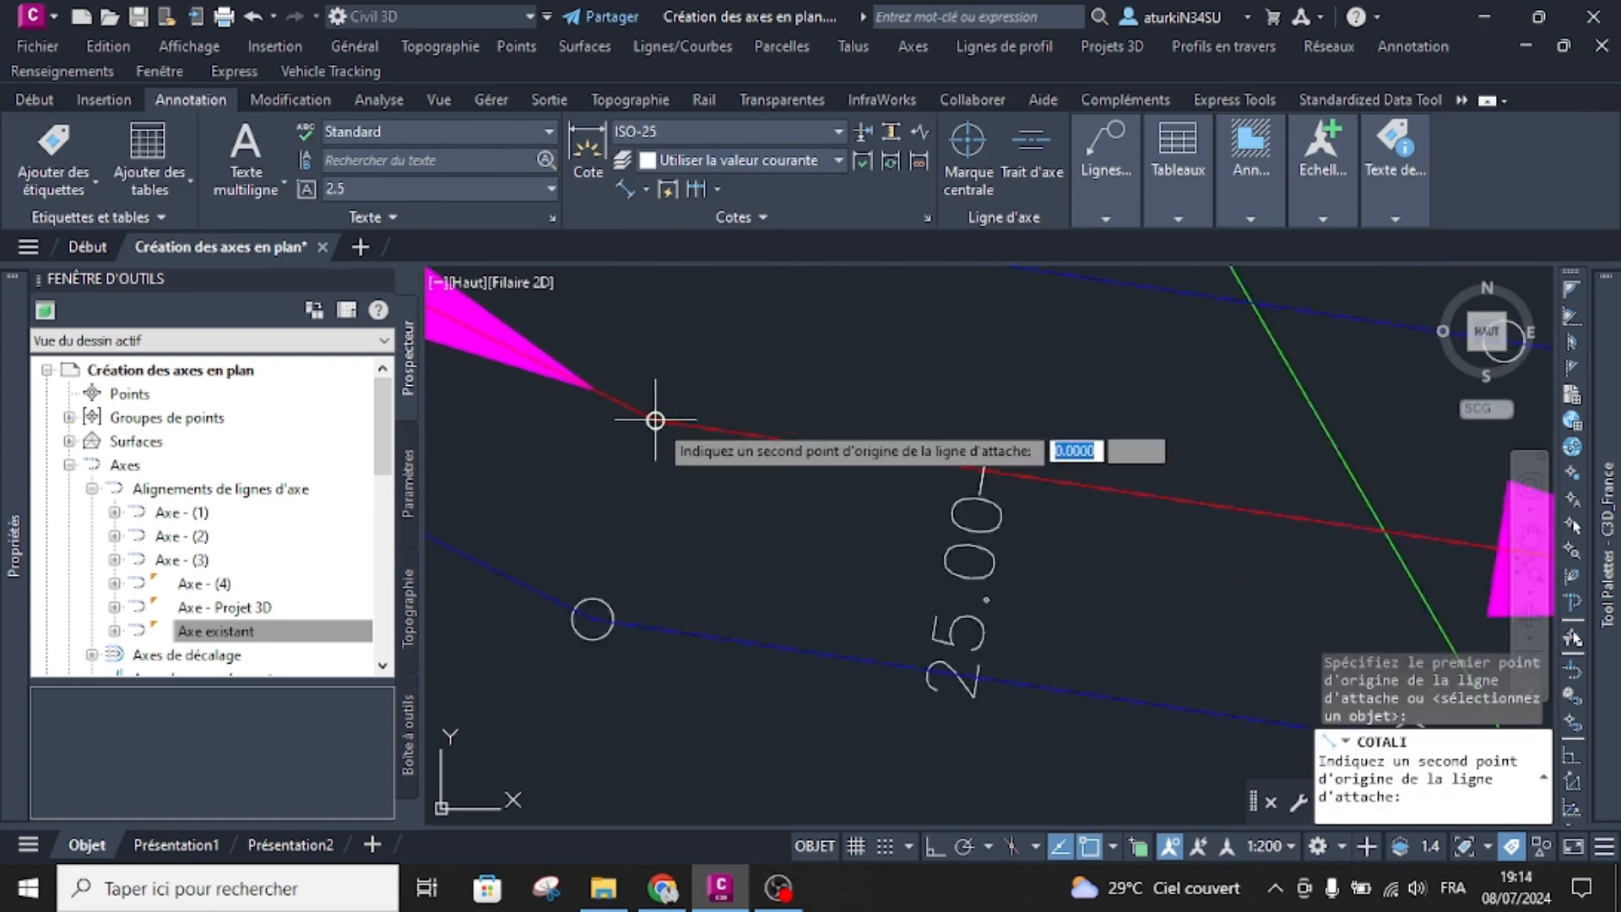
scroll(632, 562, up, 5)
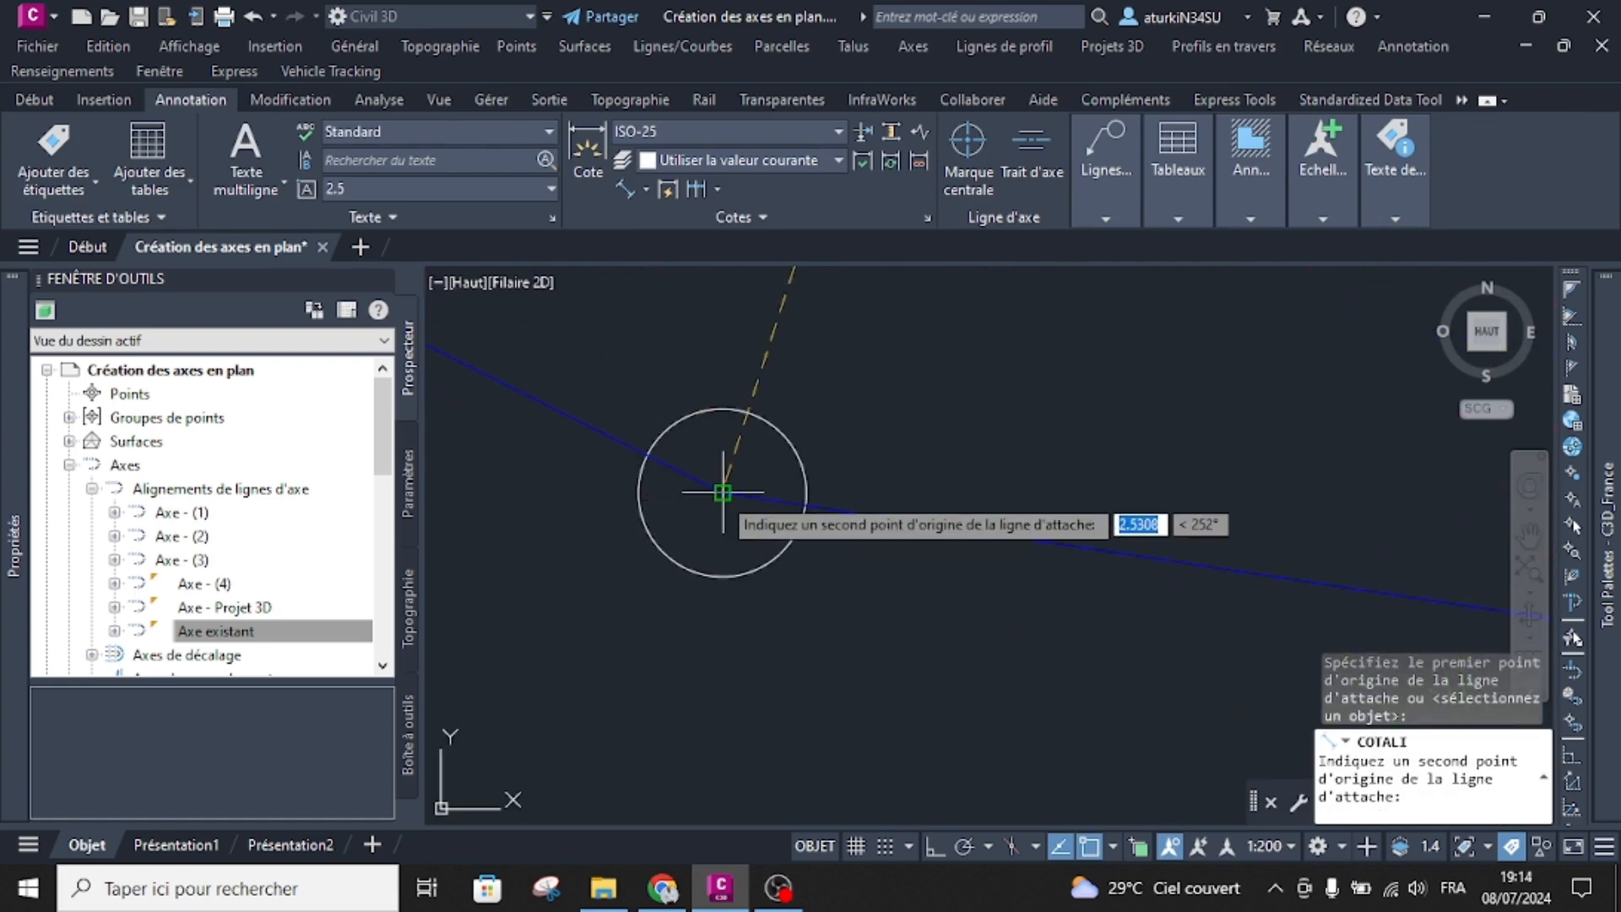
click(723, 492)
scroll(718, 397, down, 3)
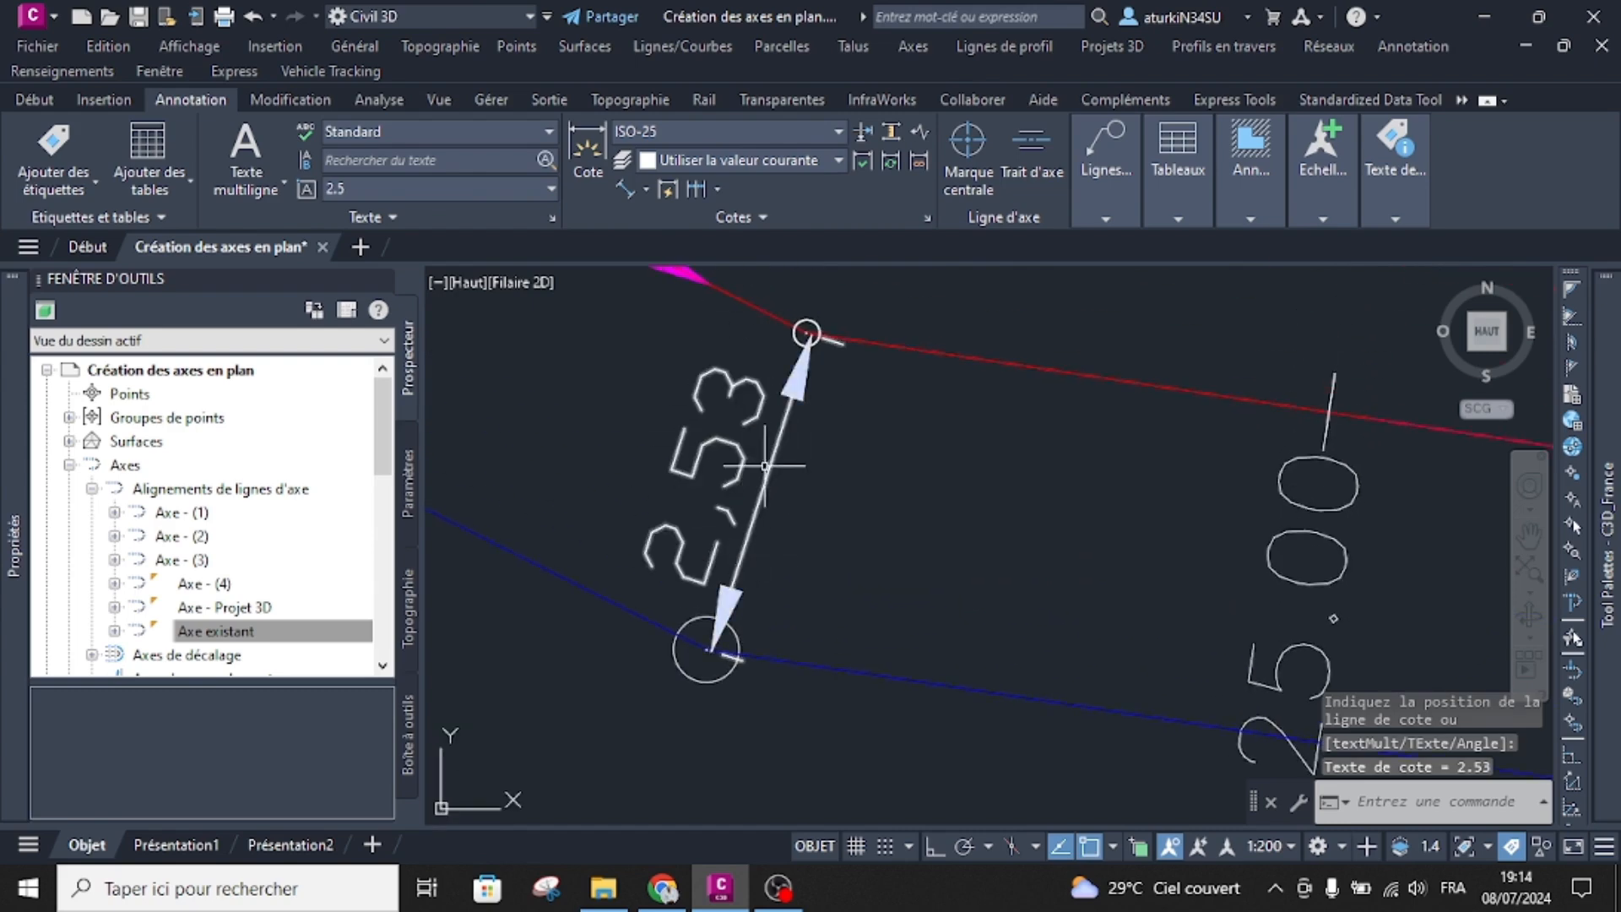
key(Escape)
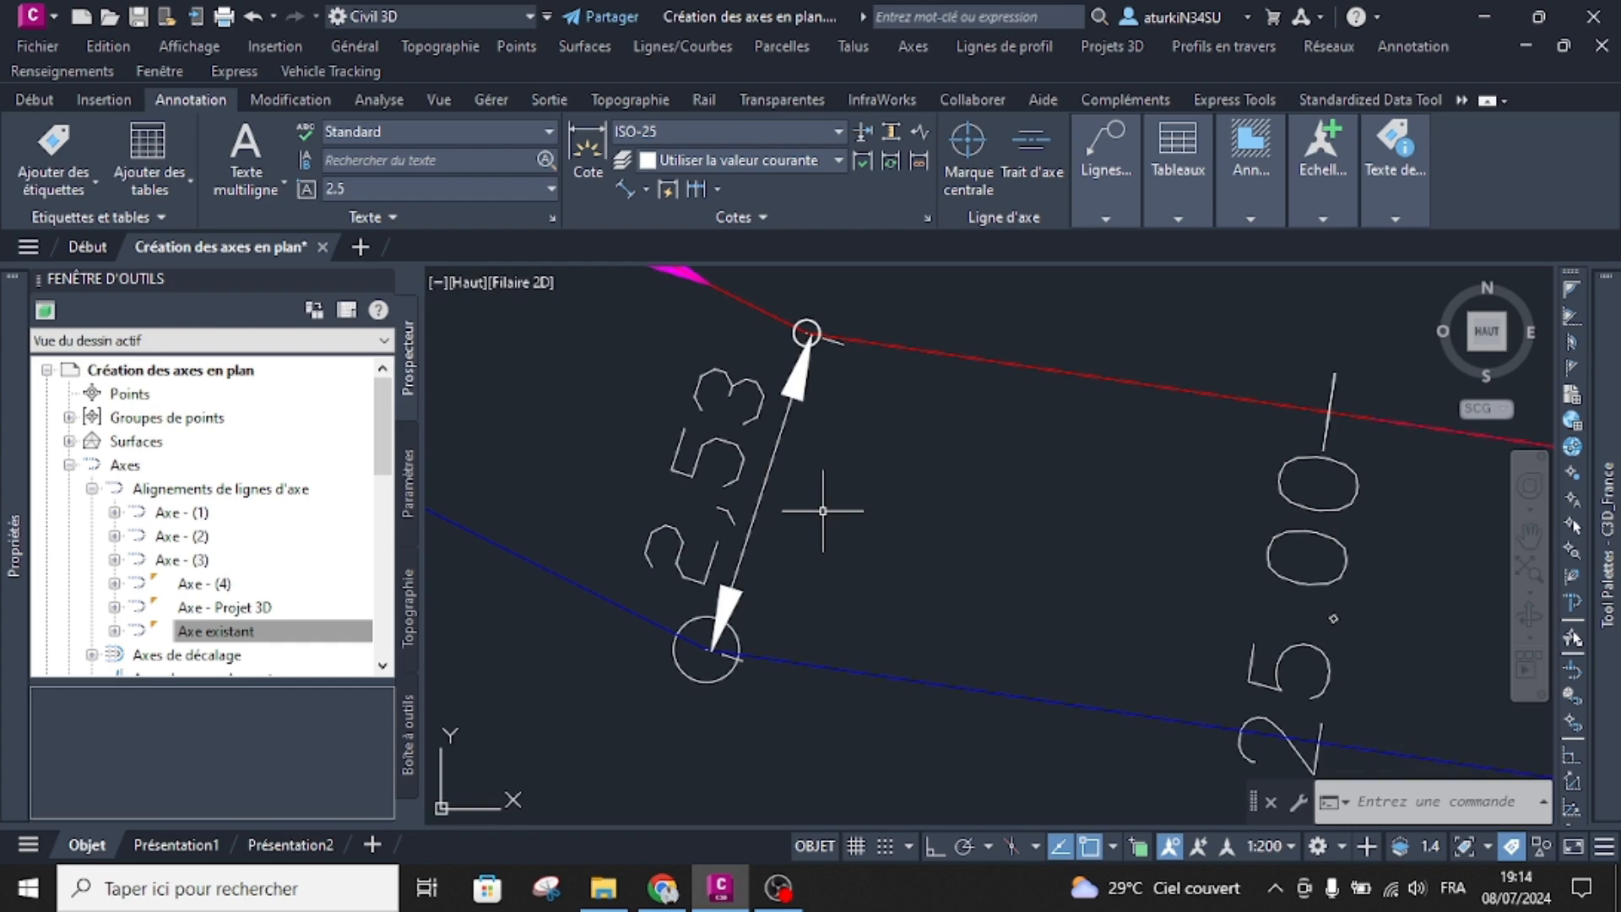
scroll(823, 511, down, 3)
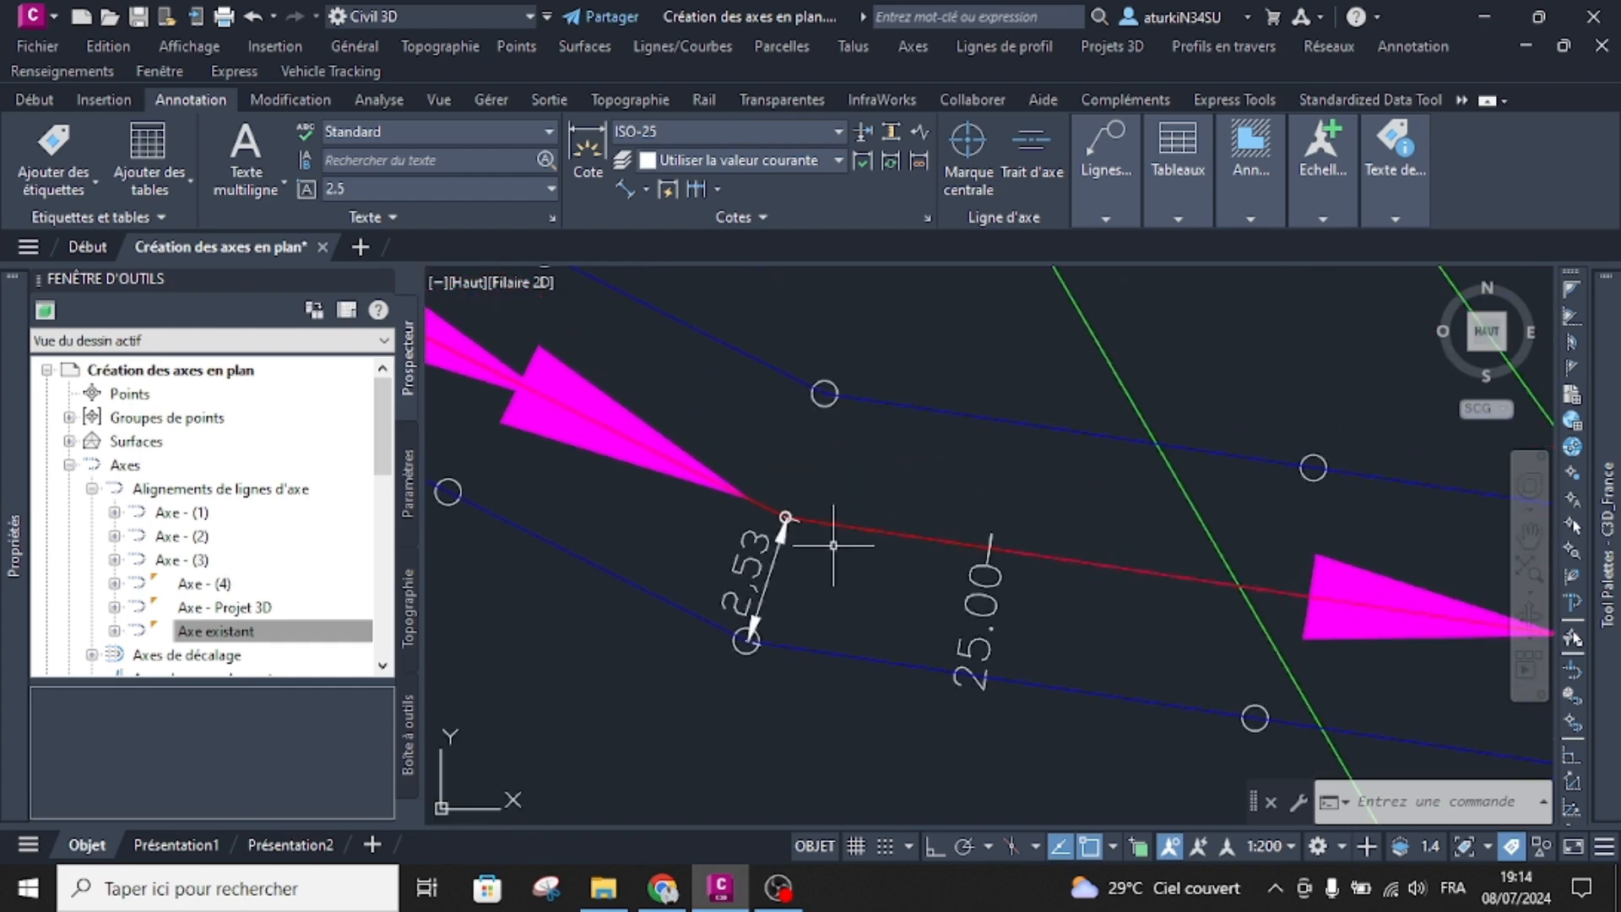
Step: Try to add a widening to Axe existant, starting at about station 60 m and ending just before its far end
click(34, 100)
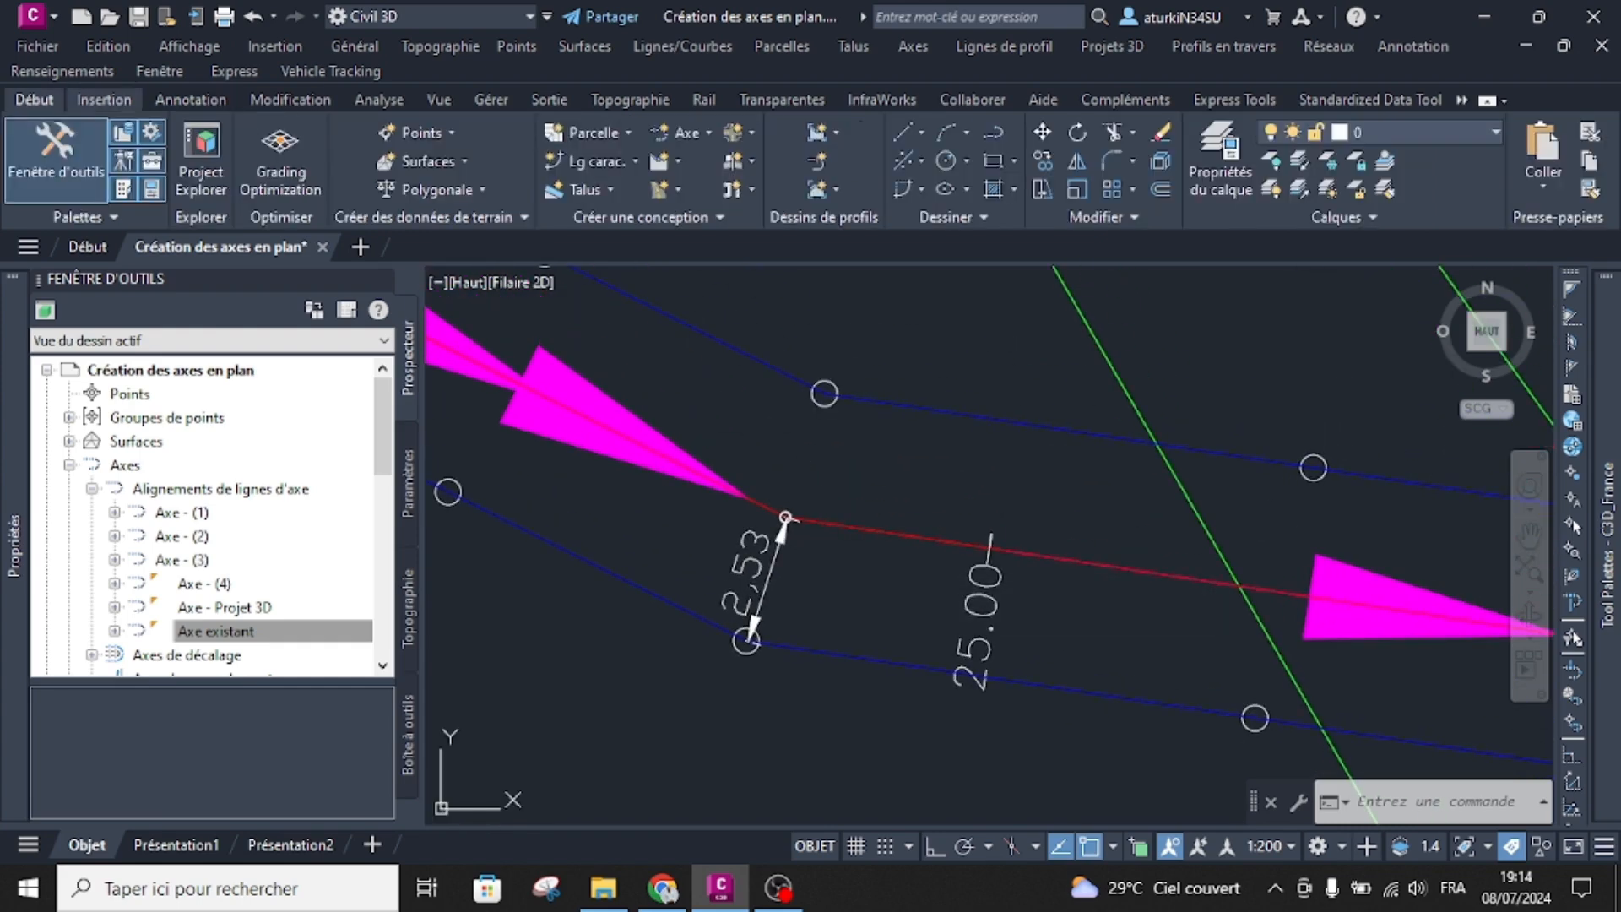
click(686, 133)
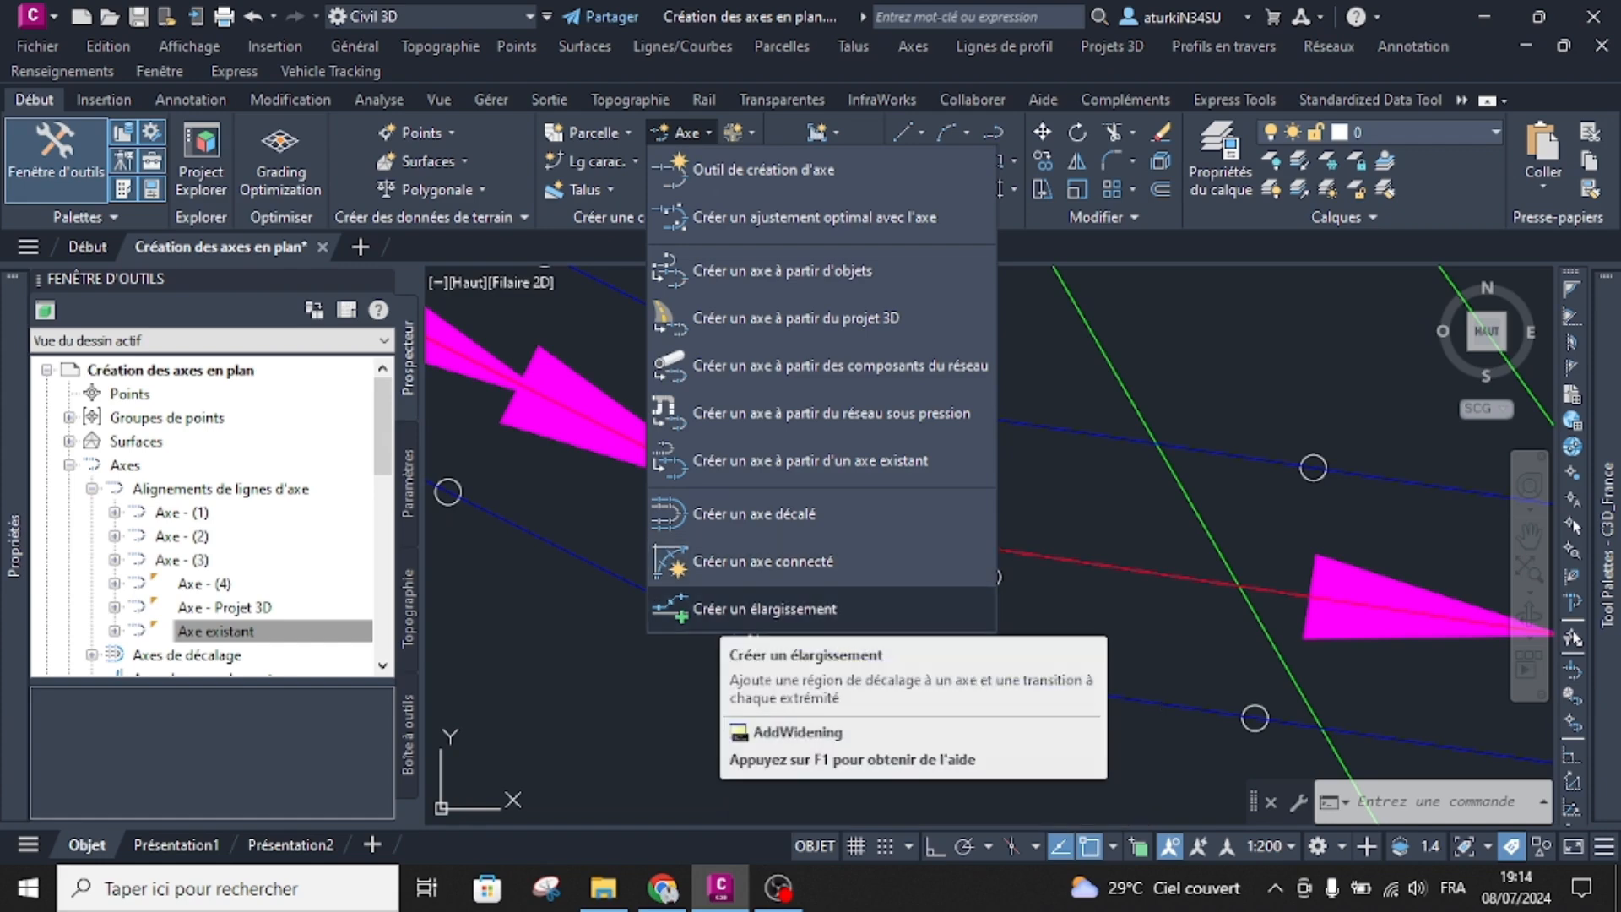
click(759, 609)
scroll(836, 469, down, 5)
middle_drag(884, 439, 752, 488)
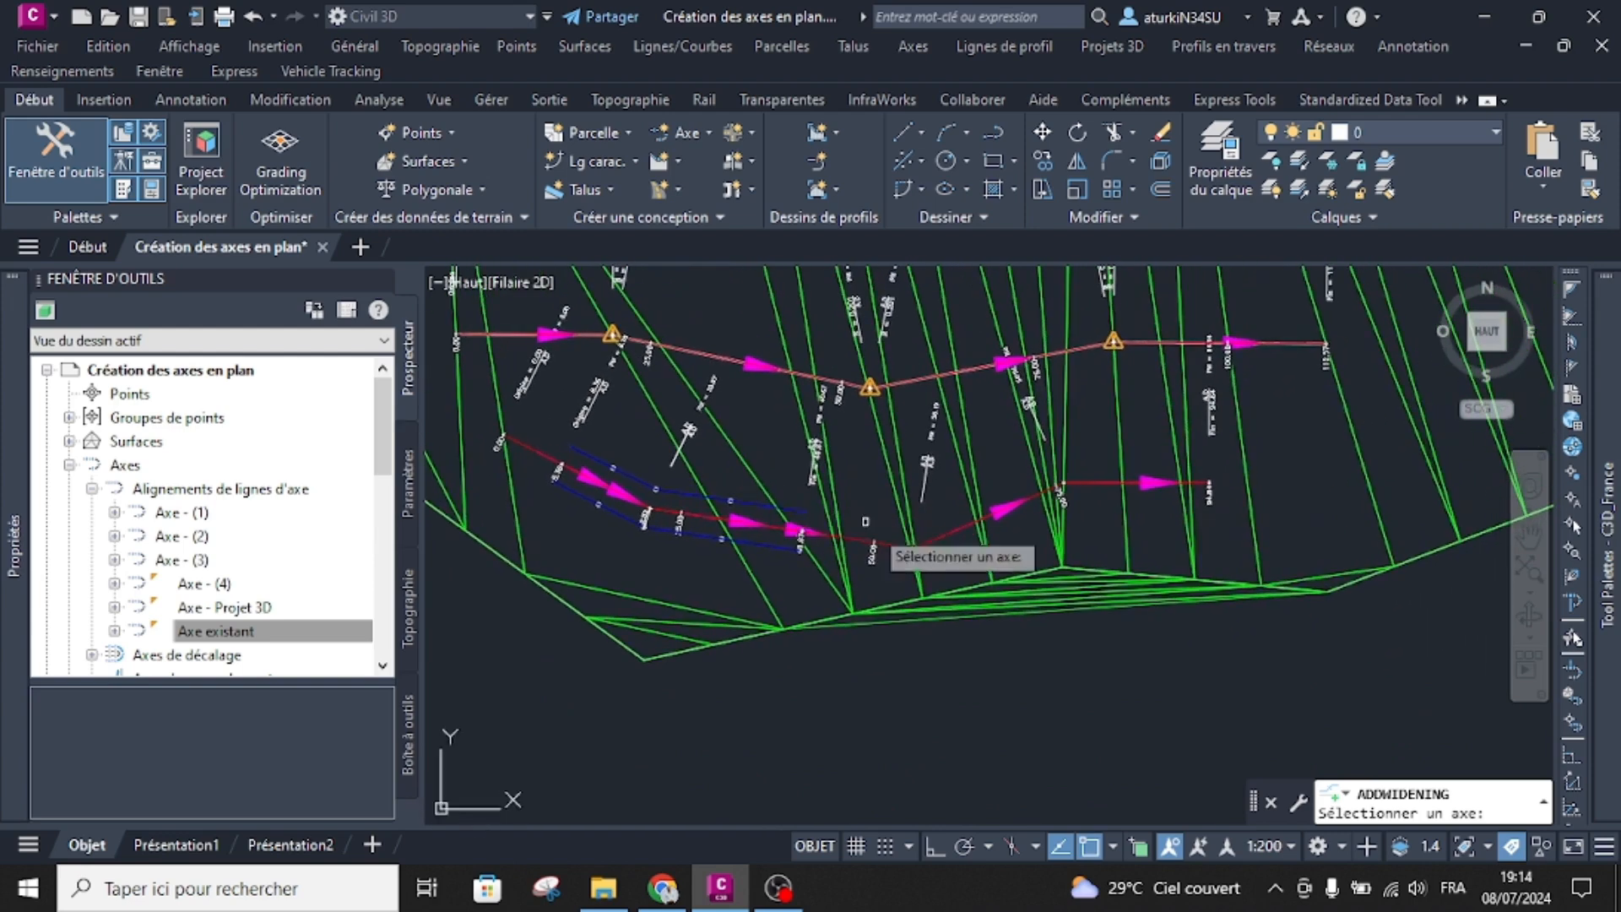
click(946, 533)
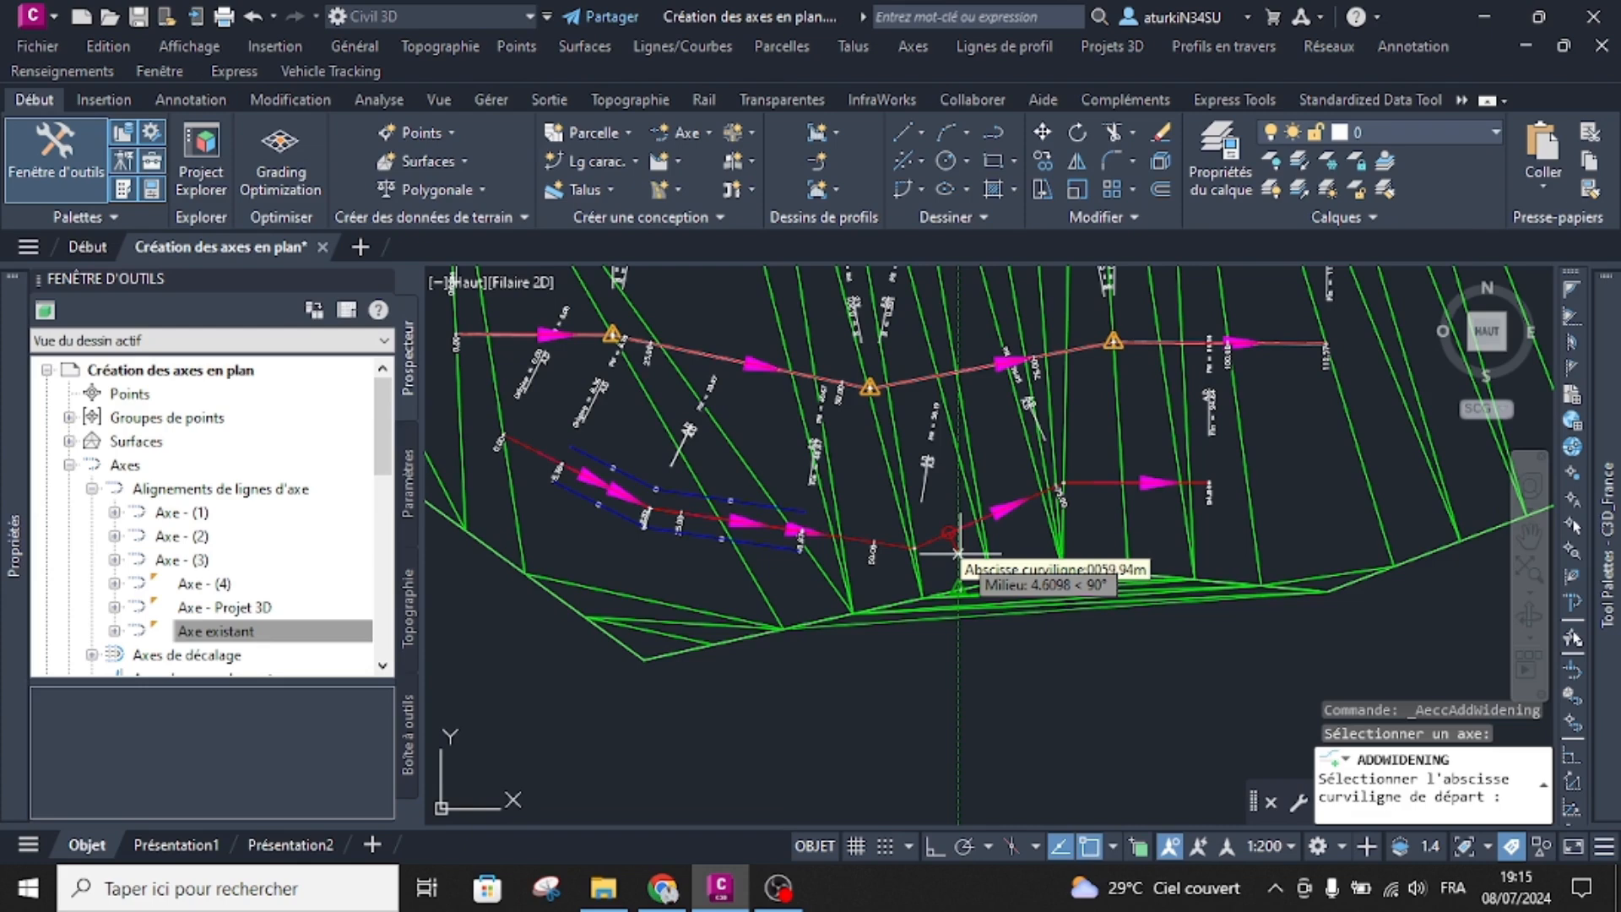
scroll(959, 552, up, 4)
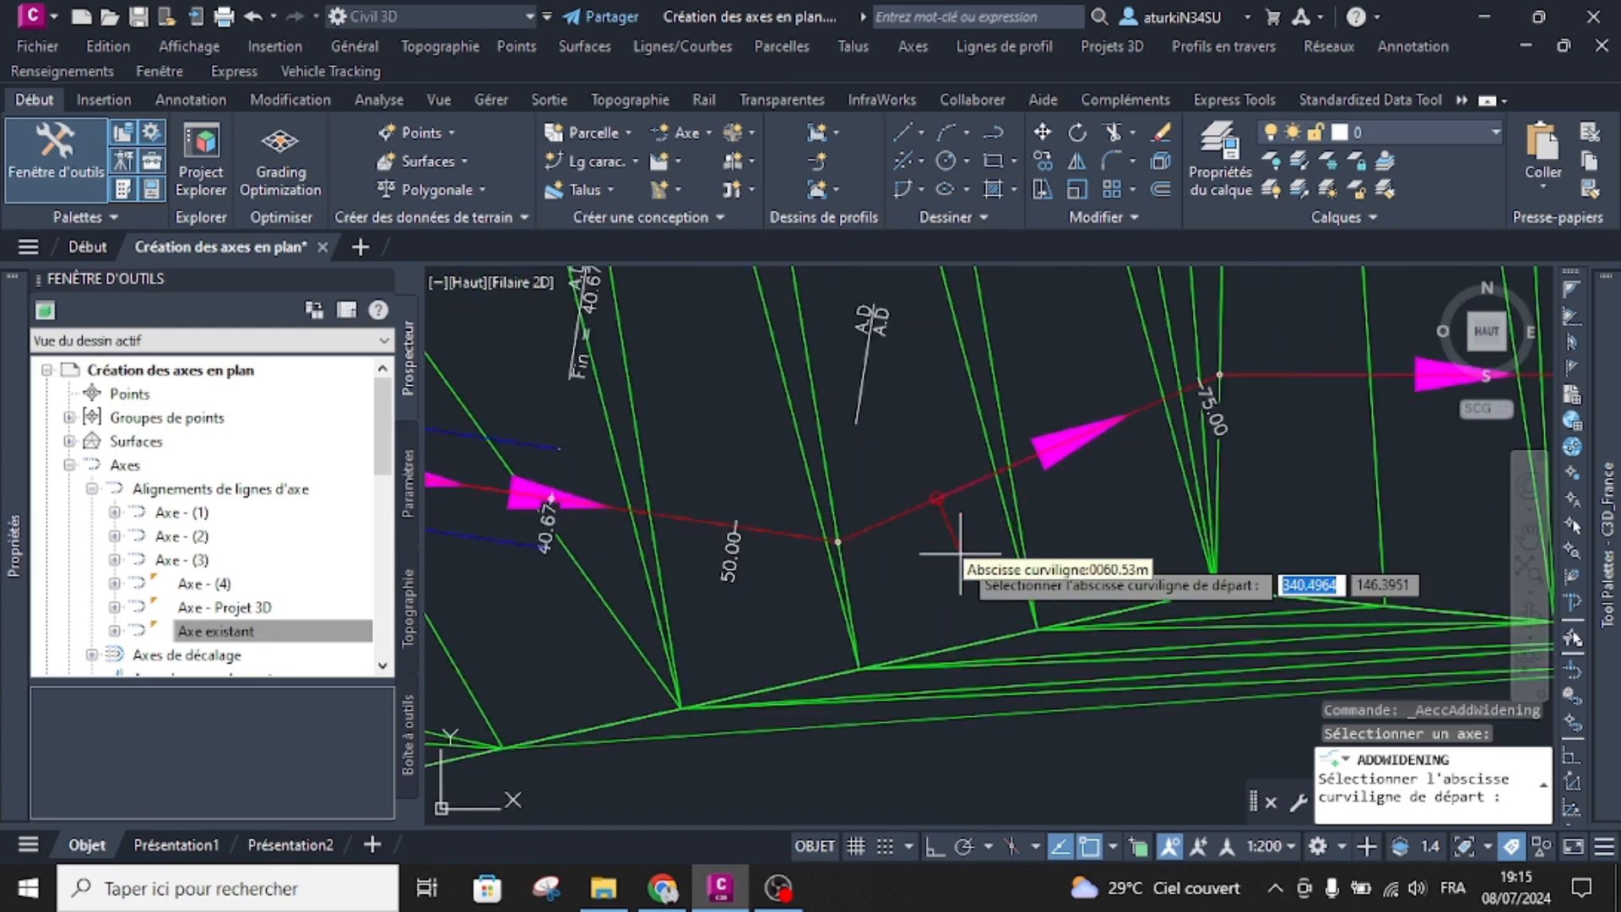
click(932, 496)
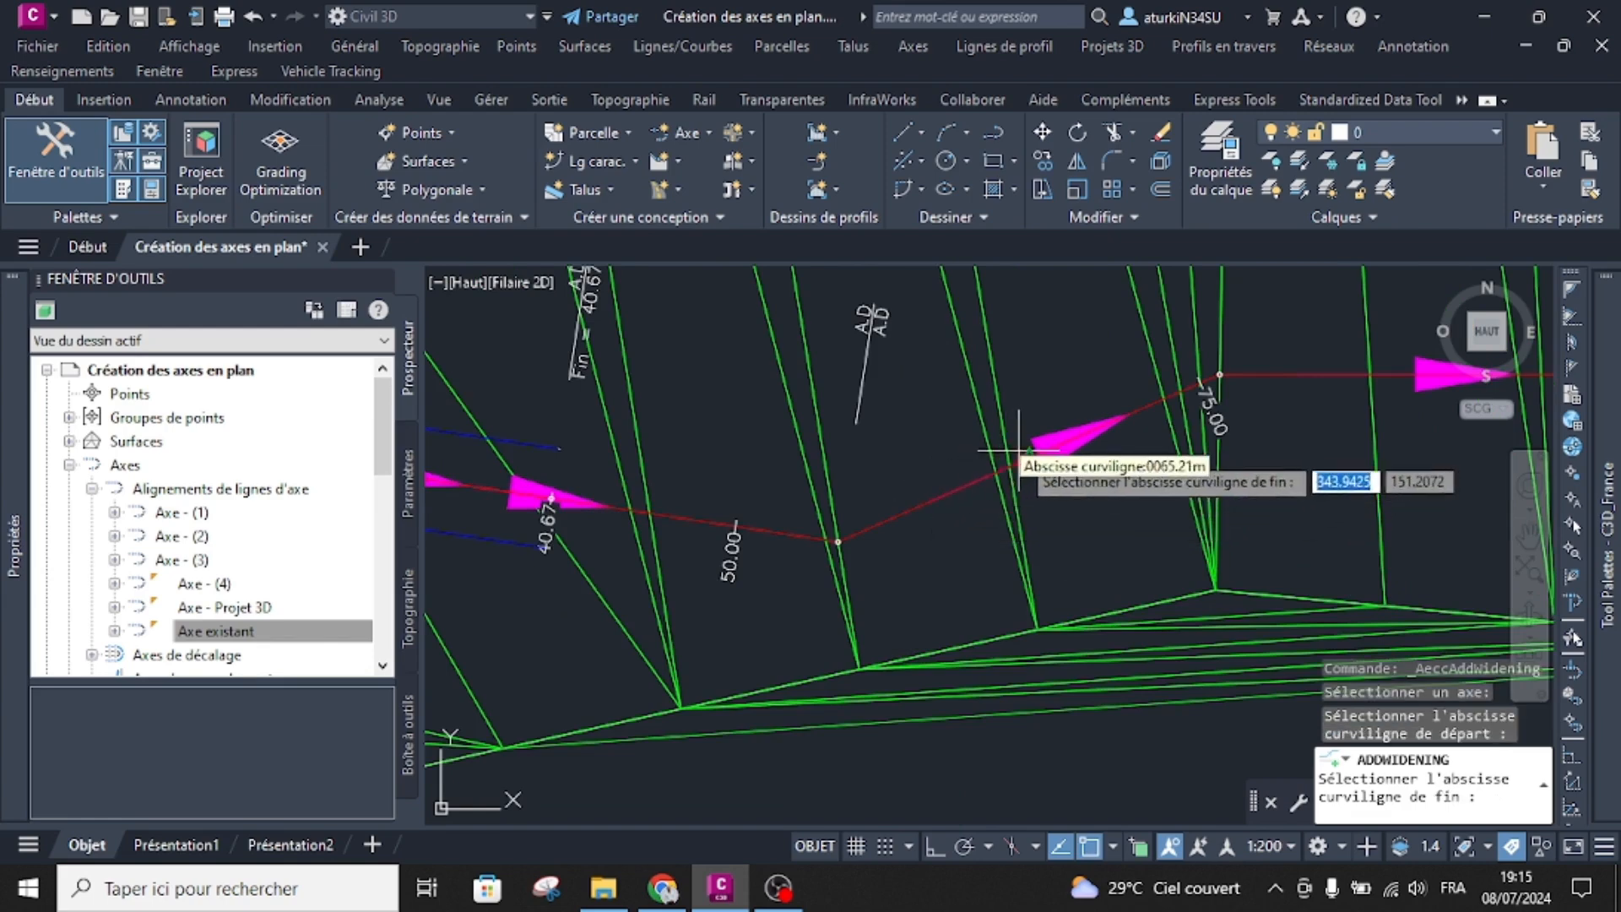
middle_drag(1237, 387, 1032, 448)
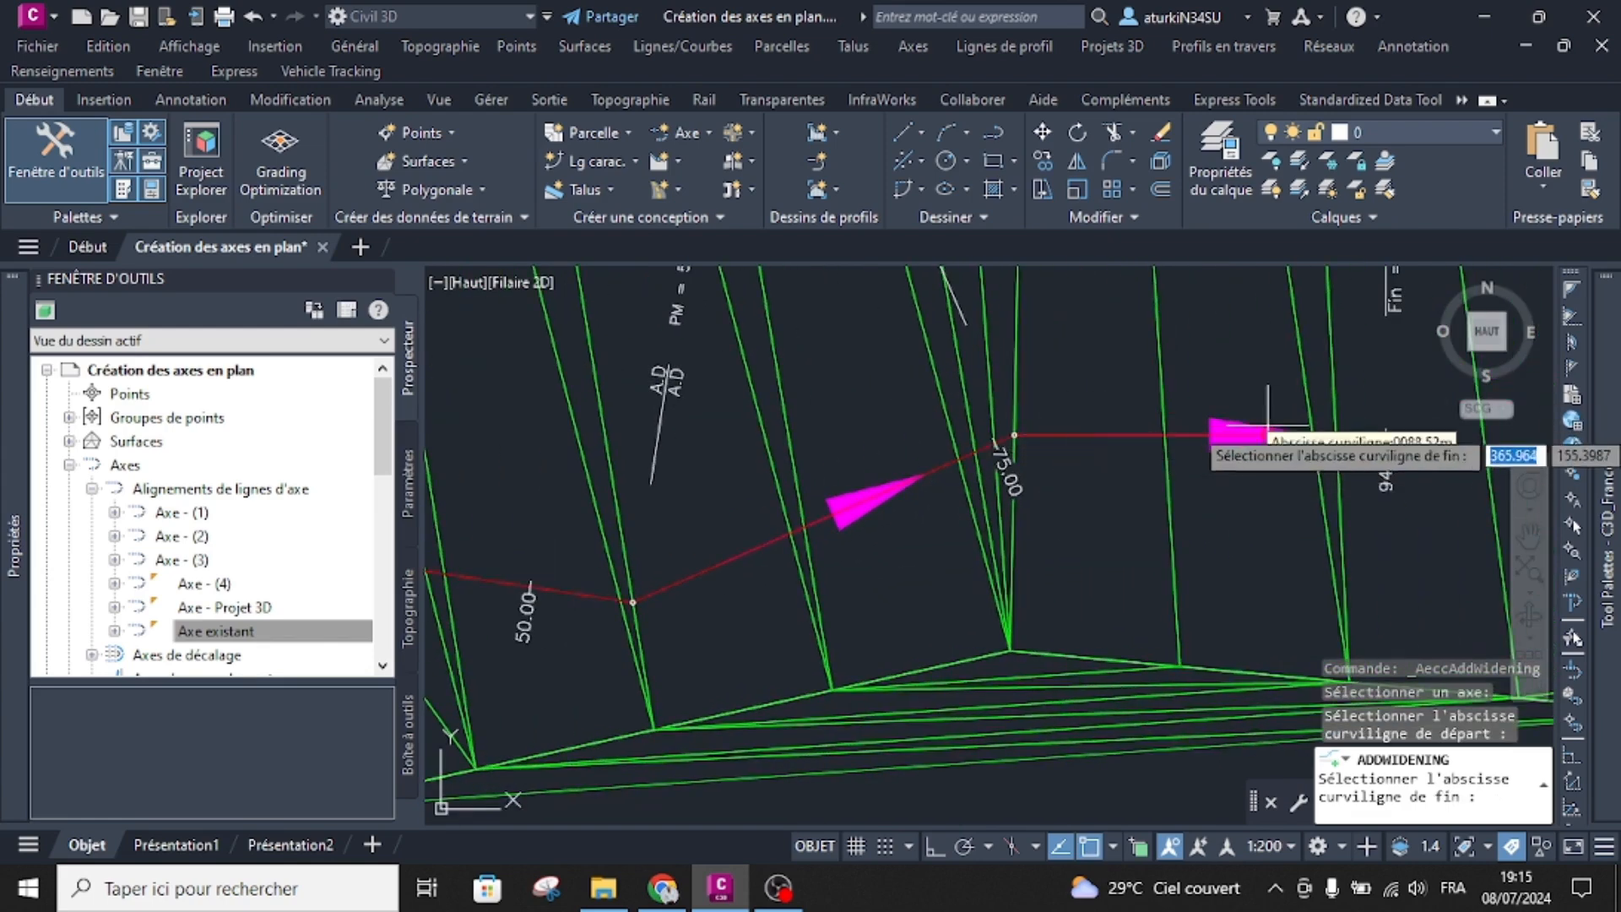
click(1338, 436)
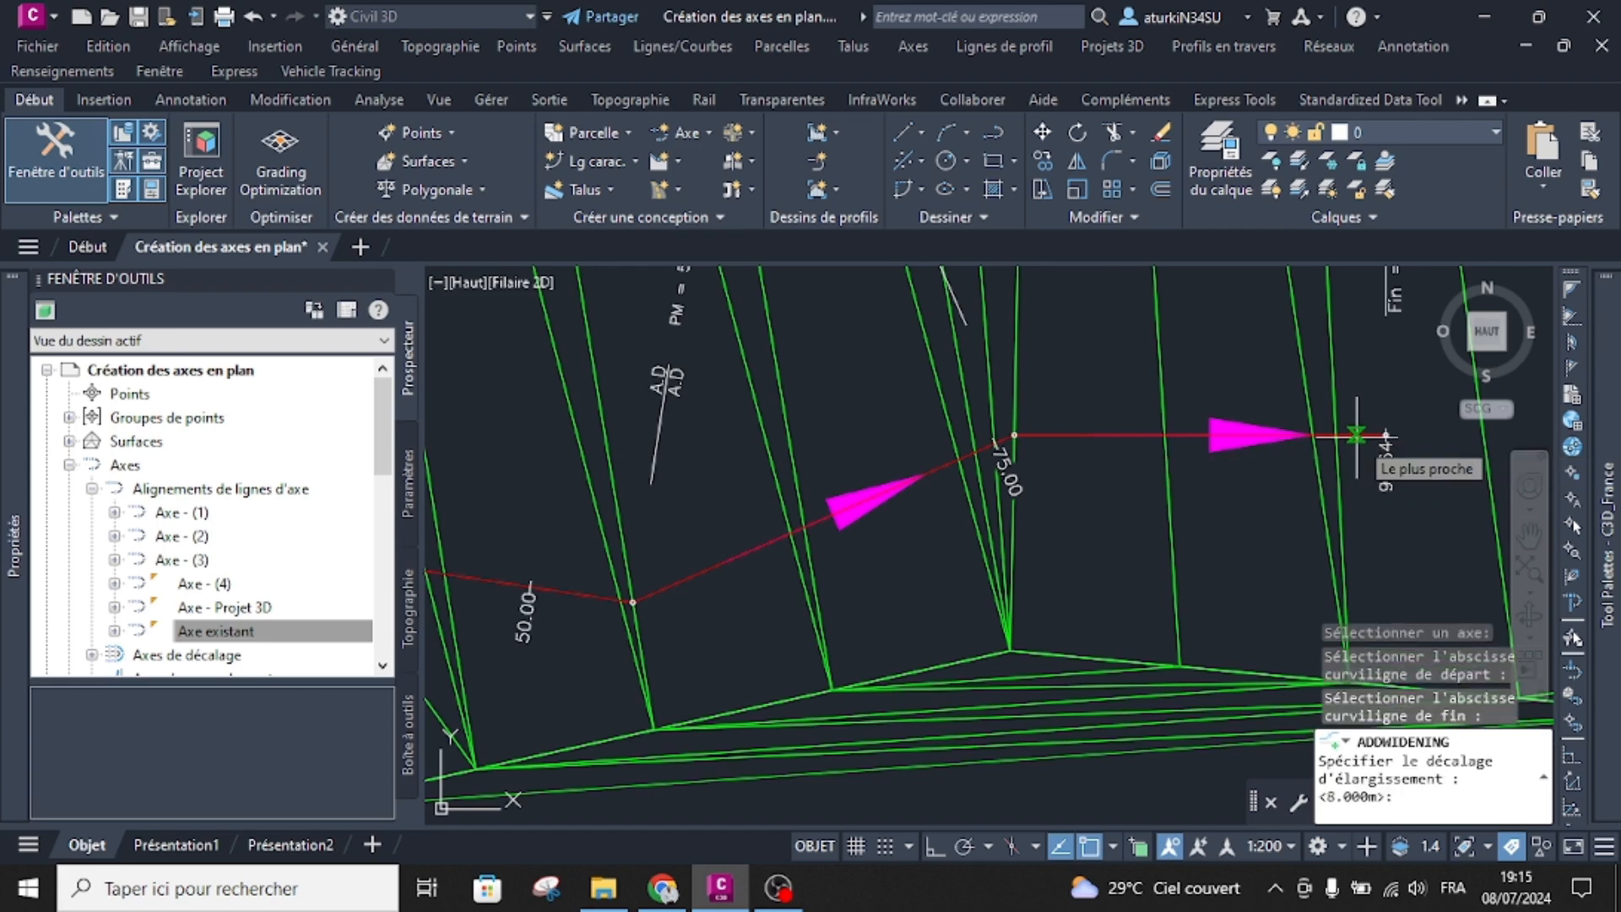
Step: Try to apply the widening with an offset of 5 m on the Right side of Axe existant
text(5)
key(Return)
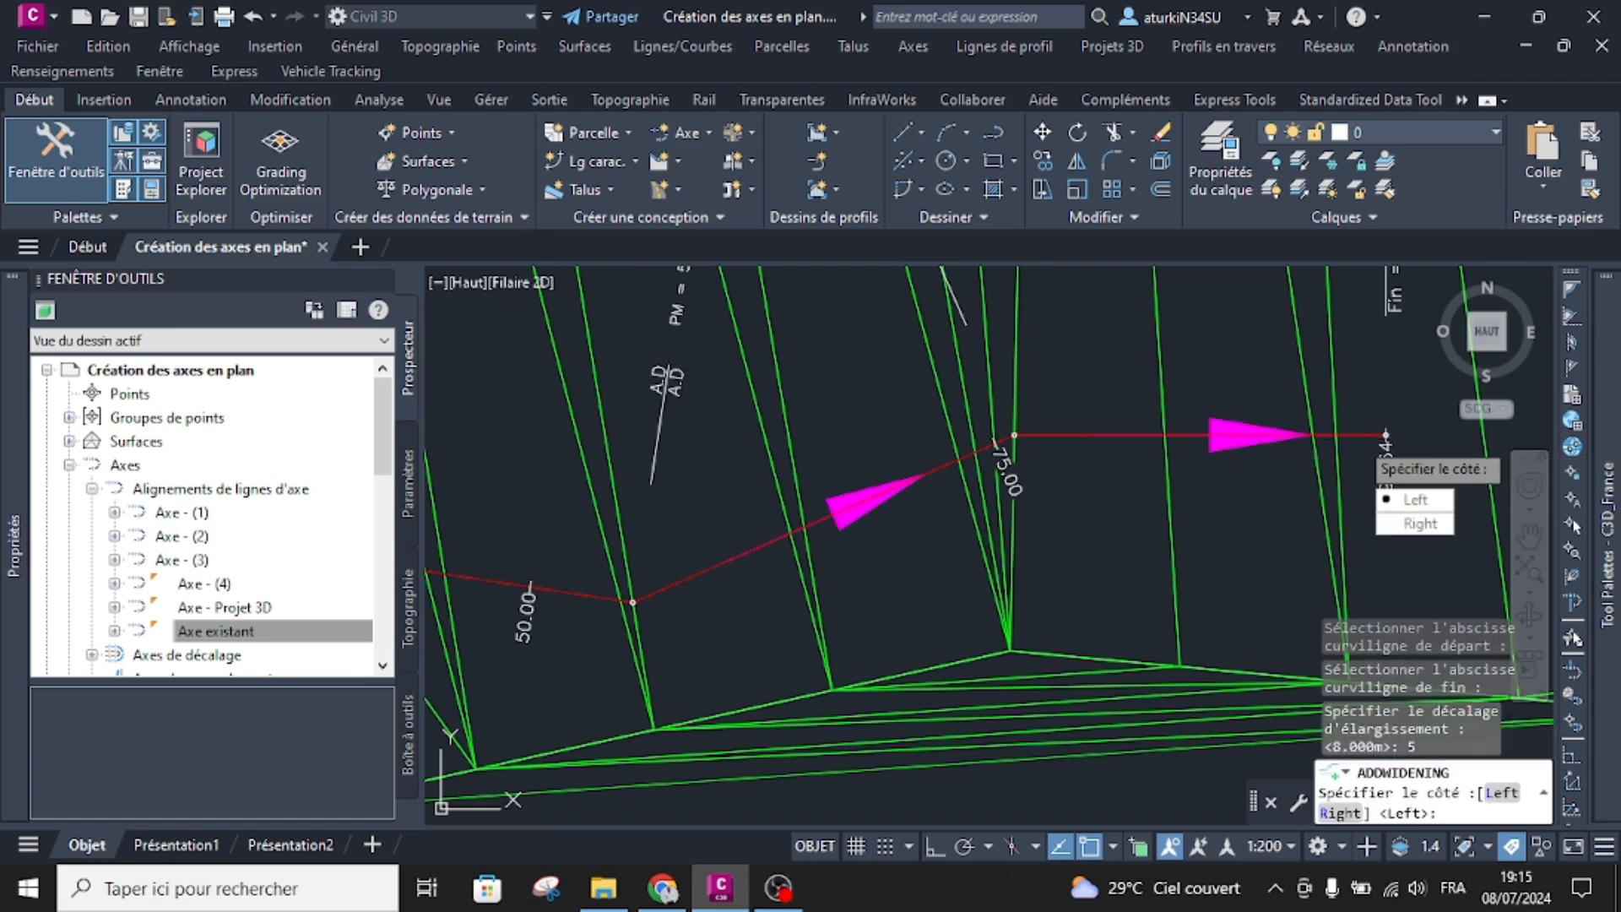
key(Down)
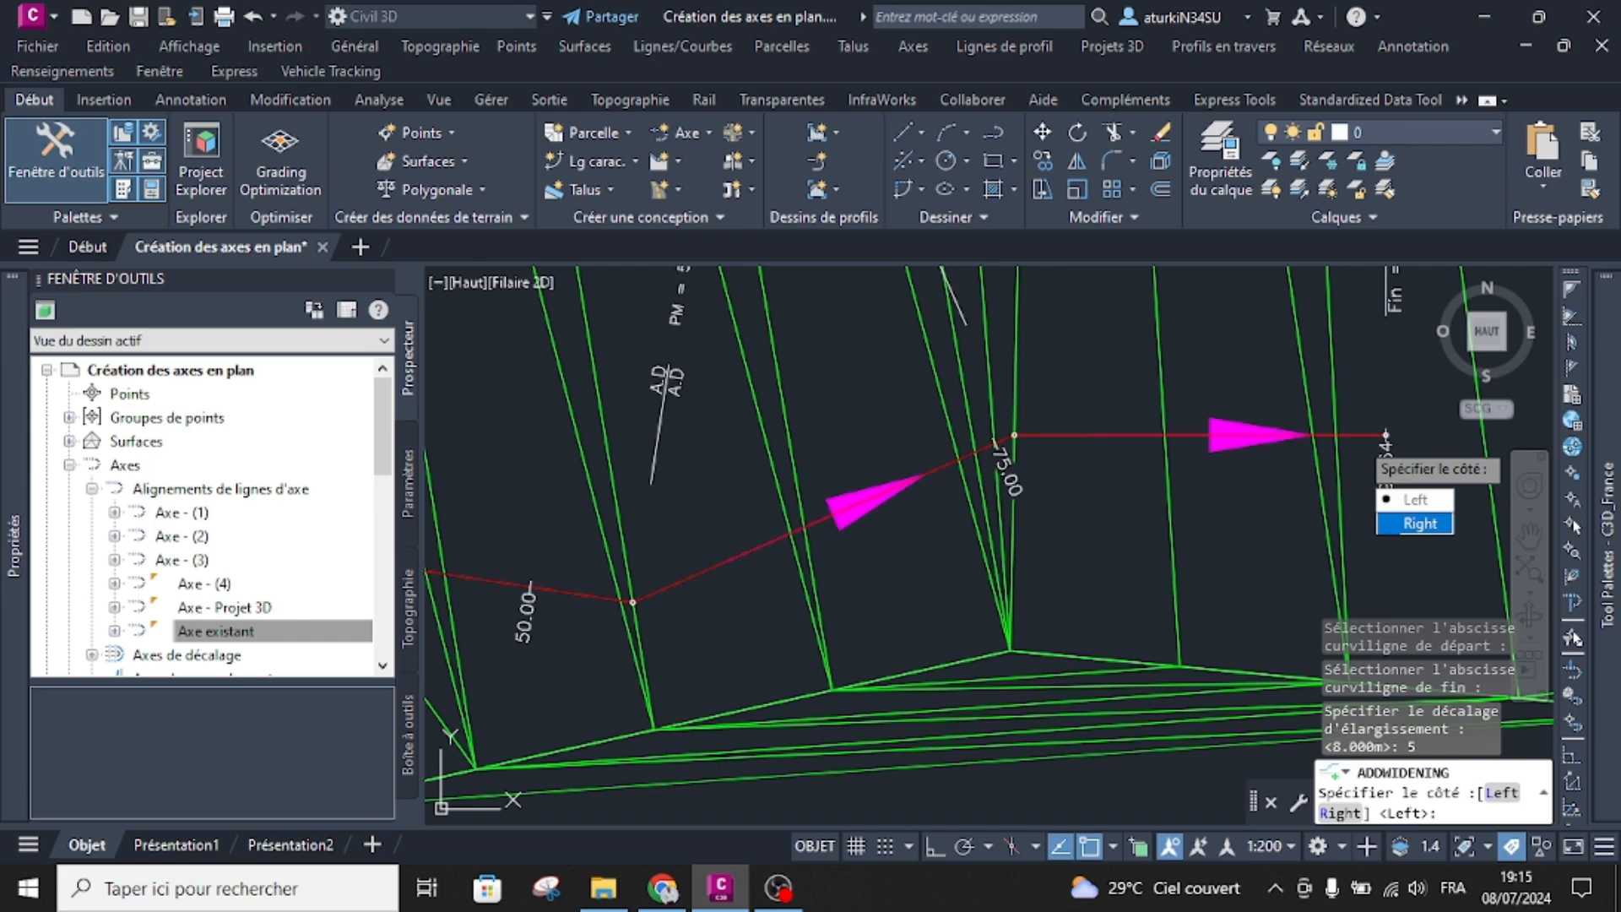
key(Return)
Step: Start a new widening and select Axe - (3) as the alignment to widen
scroll(994, 467, down, 5)
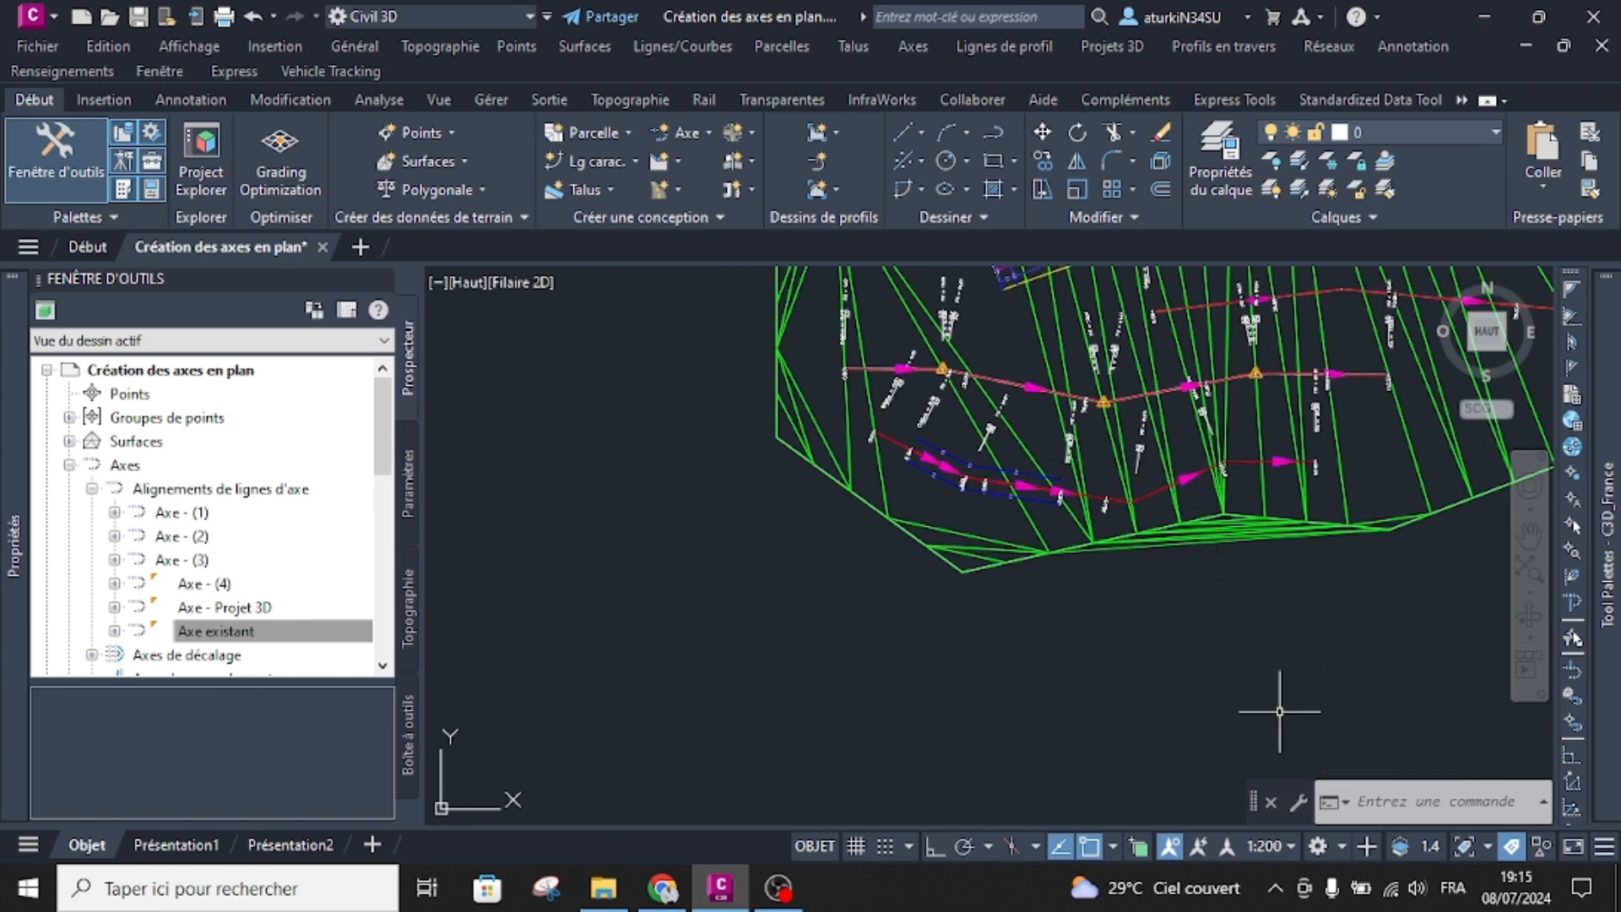
middle_drag(1243, 523, 1166, 601)
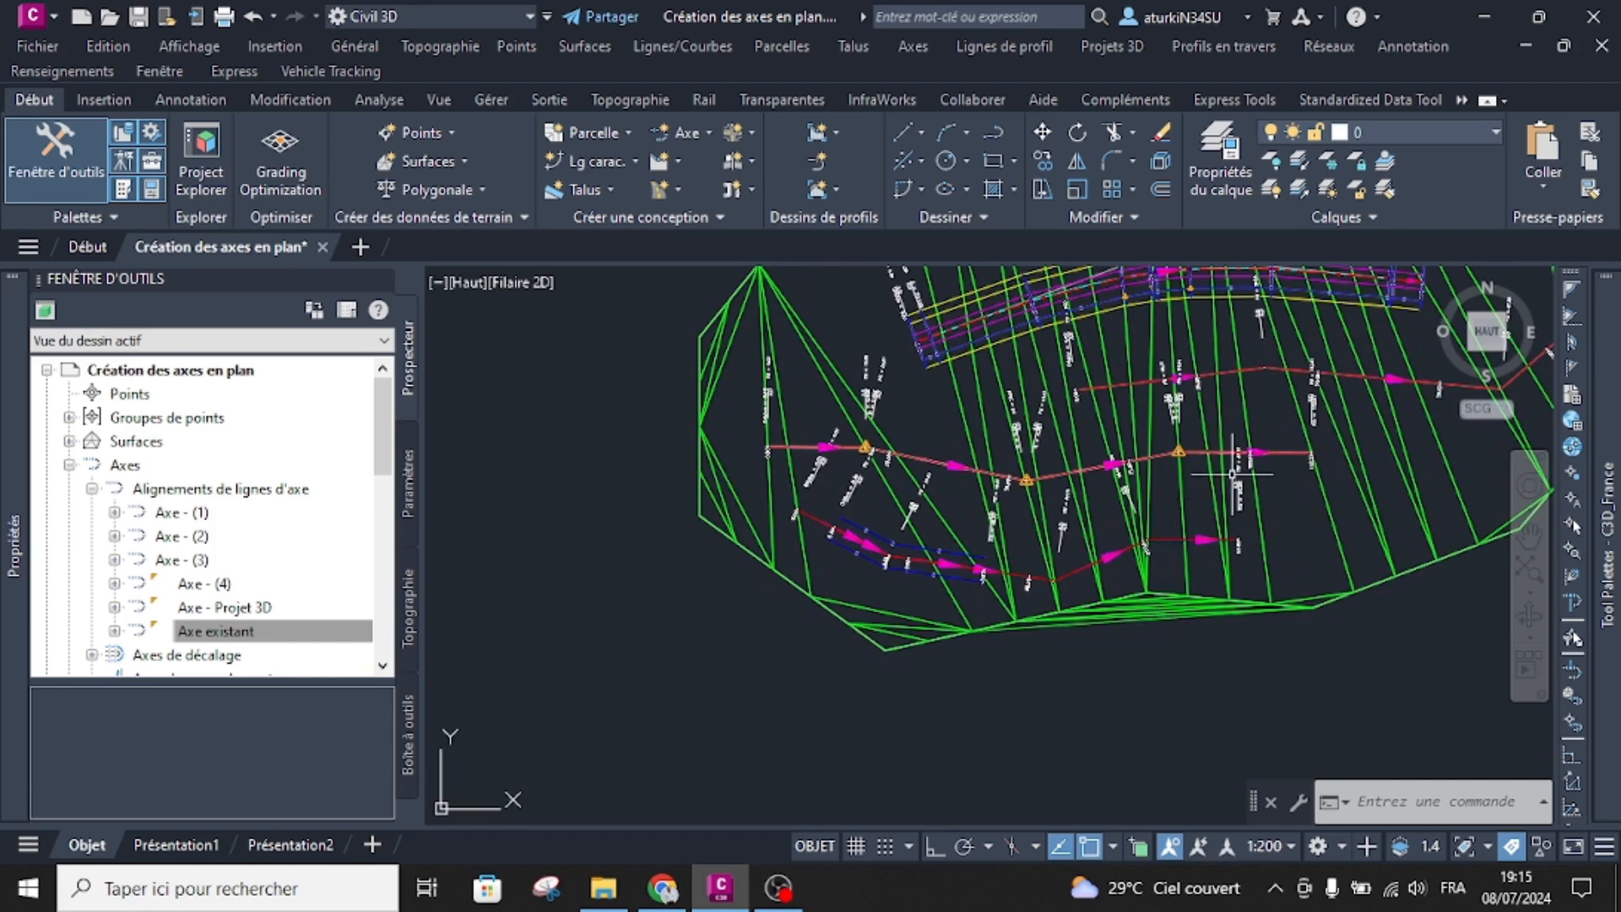
middle_drag(1263, 430, 1175, 479)
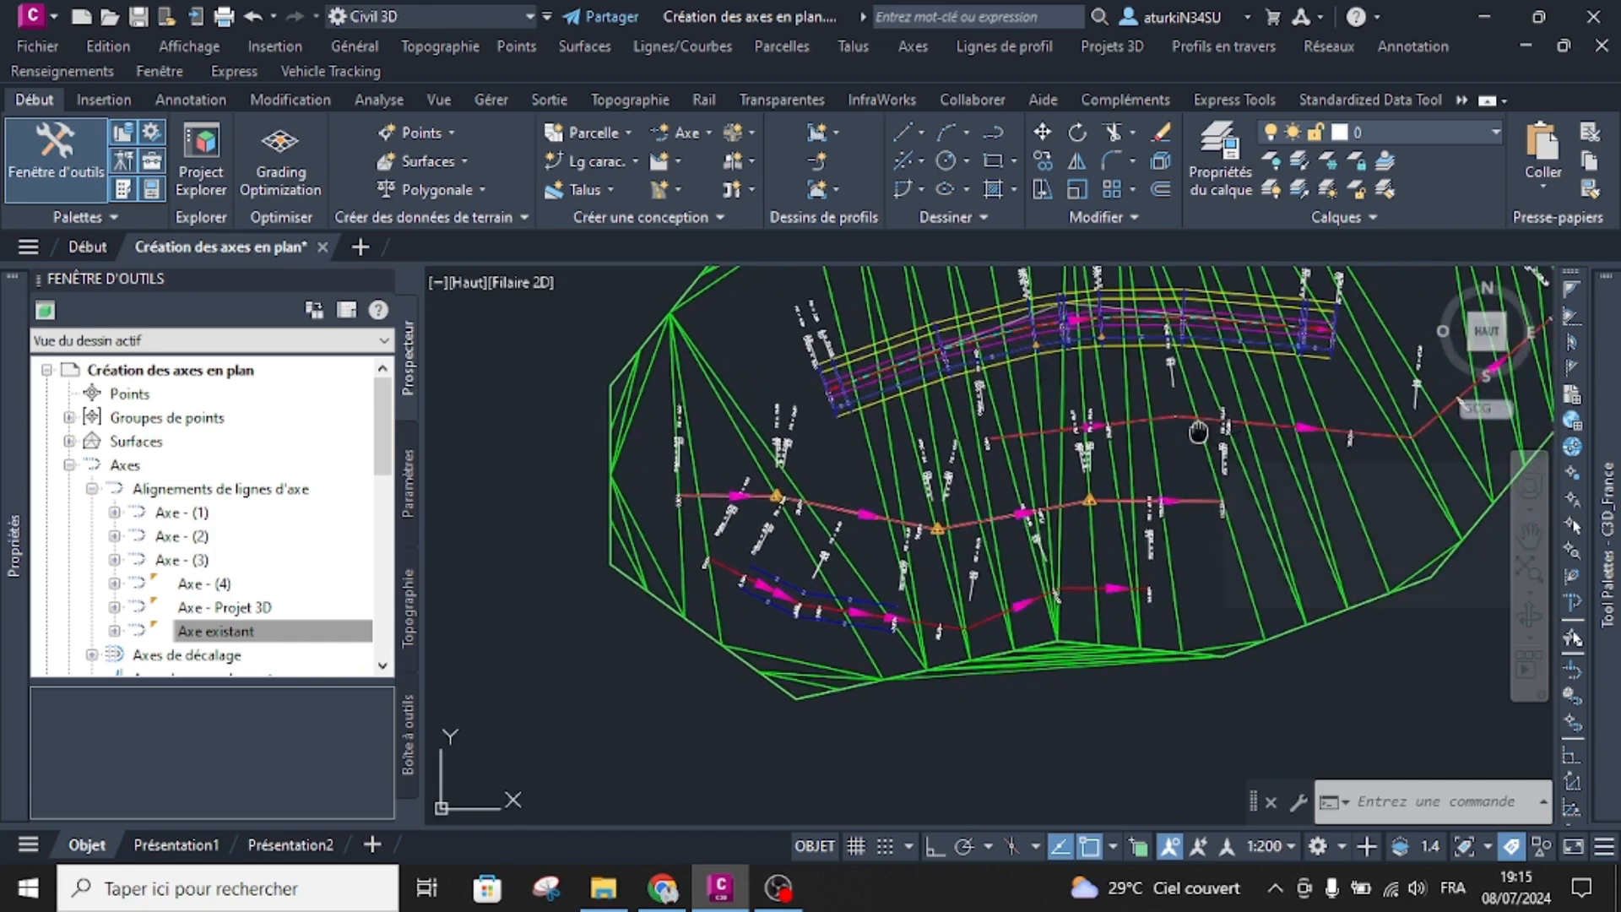
scroll(1199, 431, up, 2)
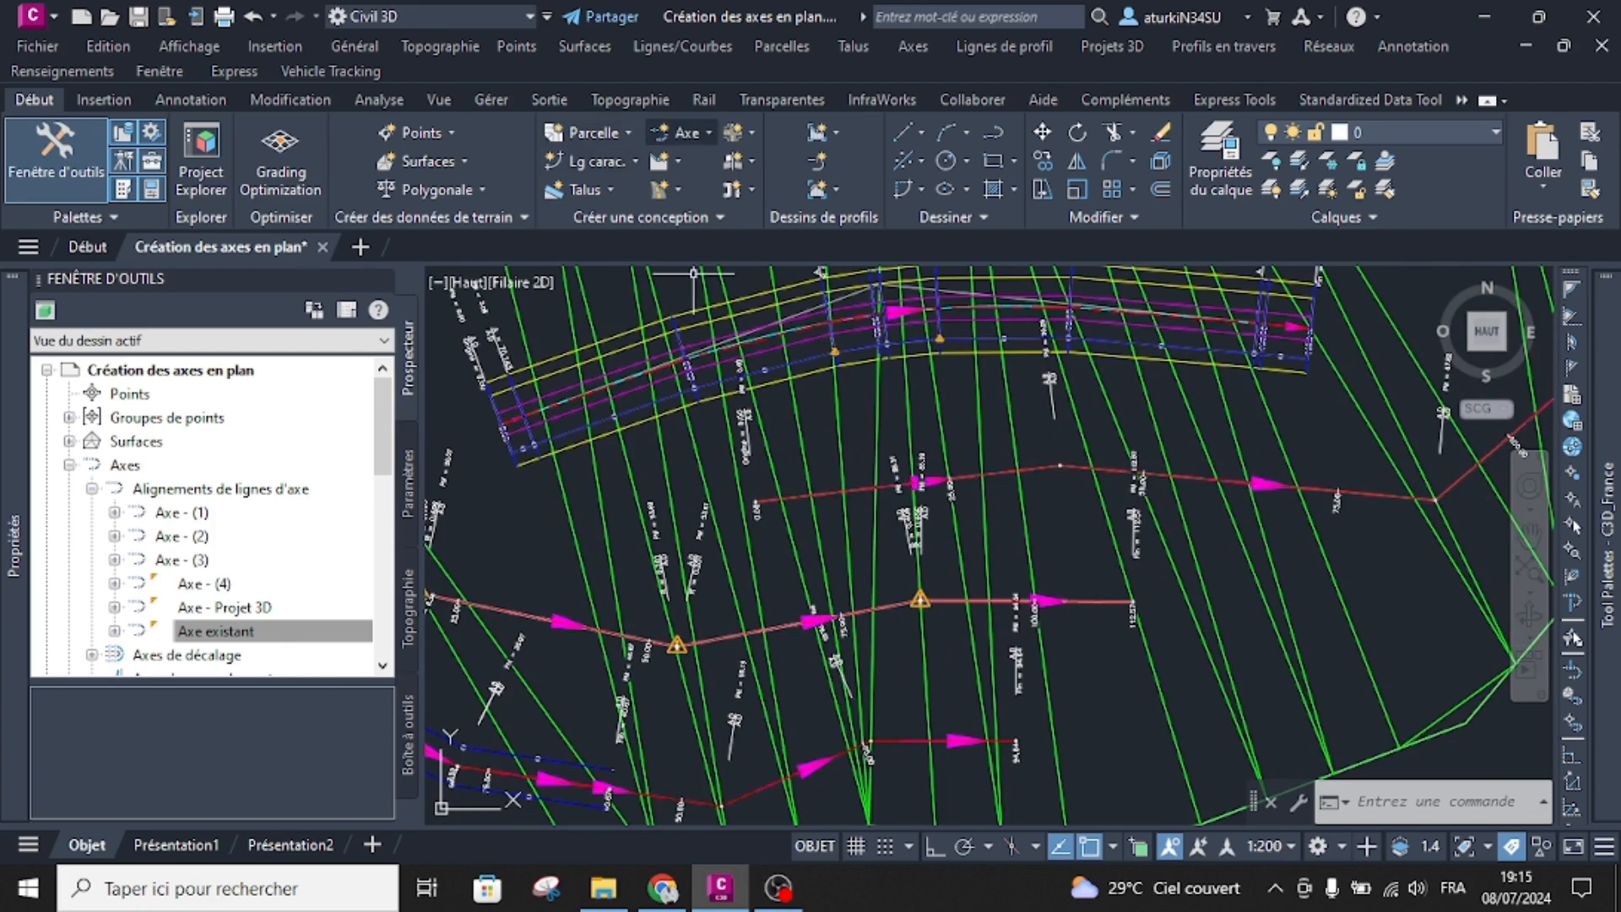
click(688, 132)
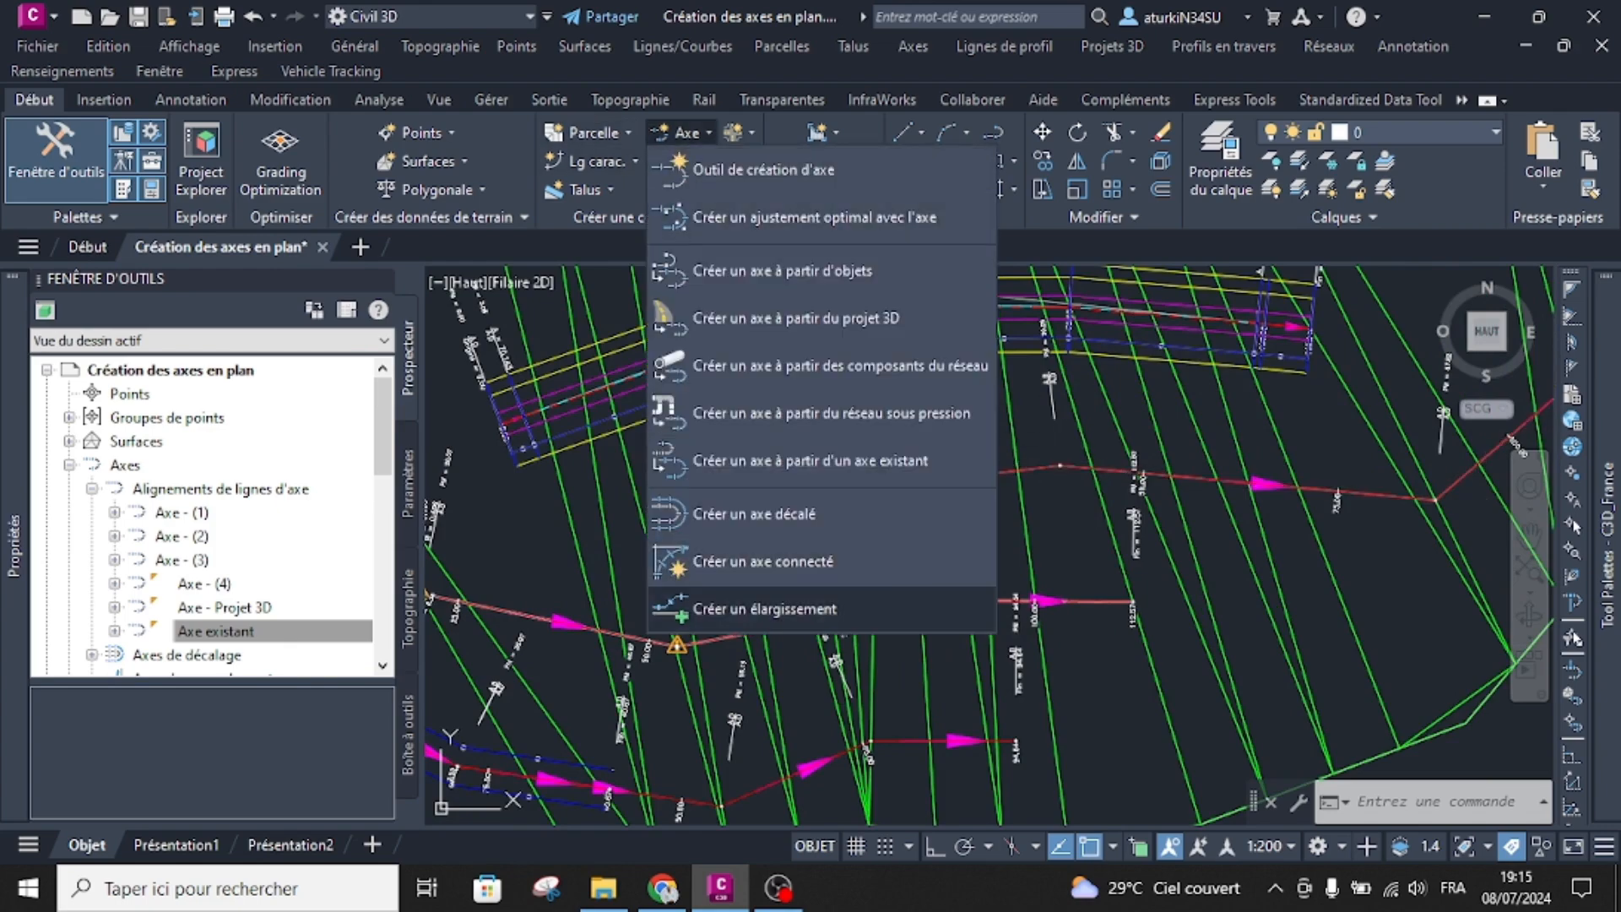
click(759, 608)
scroll(713, 654, down, 5)
scroll(709, 624, up, 6)
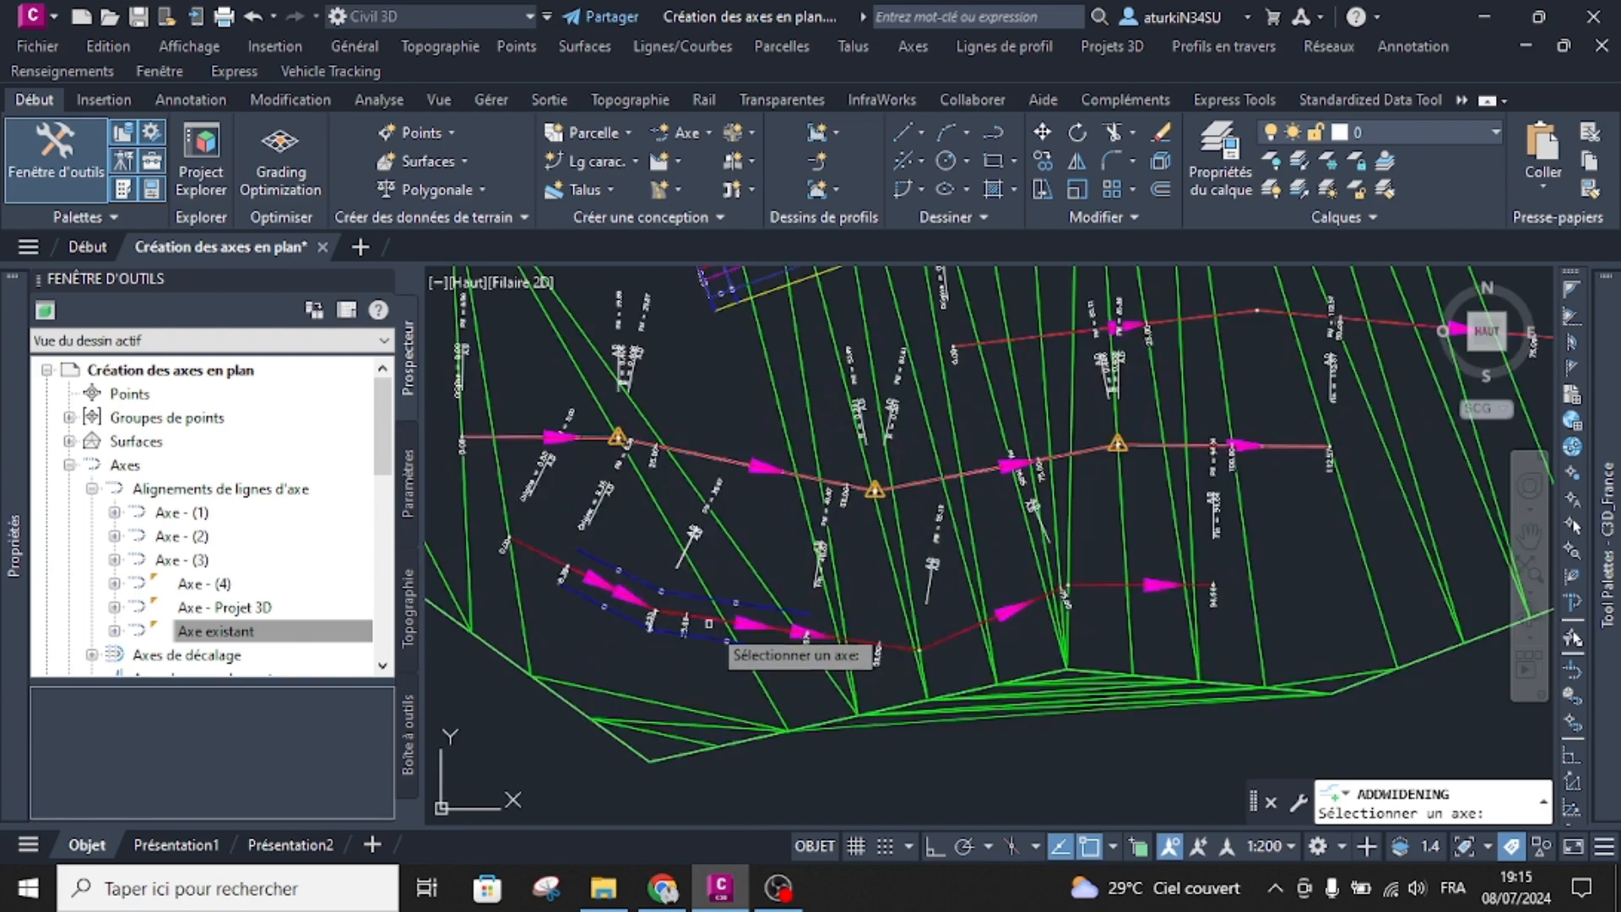
middle_drag(984, 425, 799, 488)
scroll(893, 441, up, 4)
click(1207, 420)
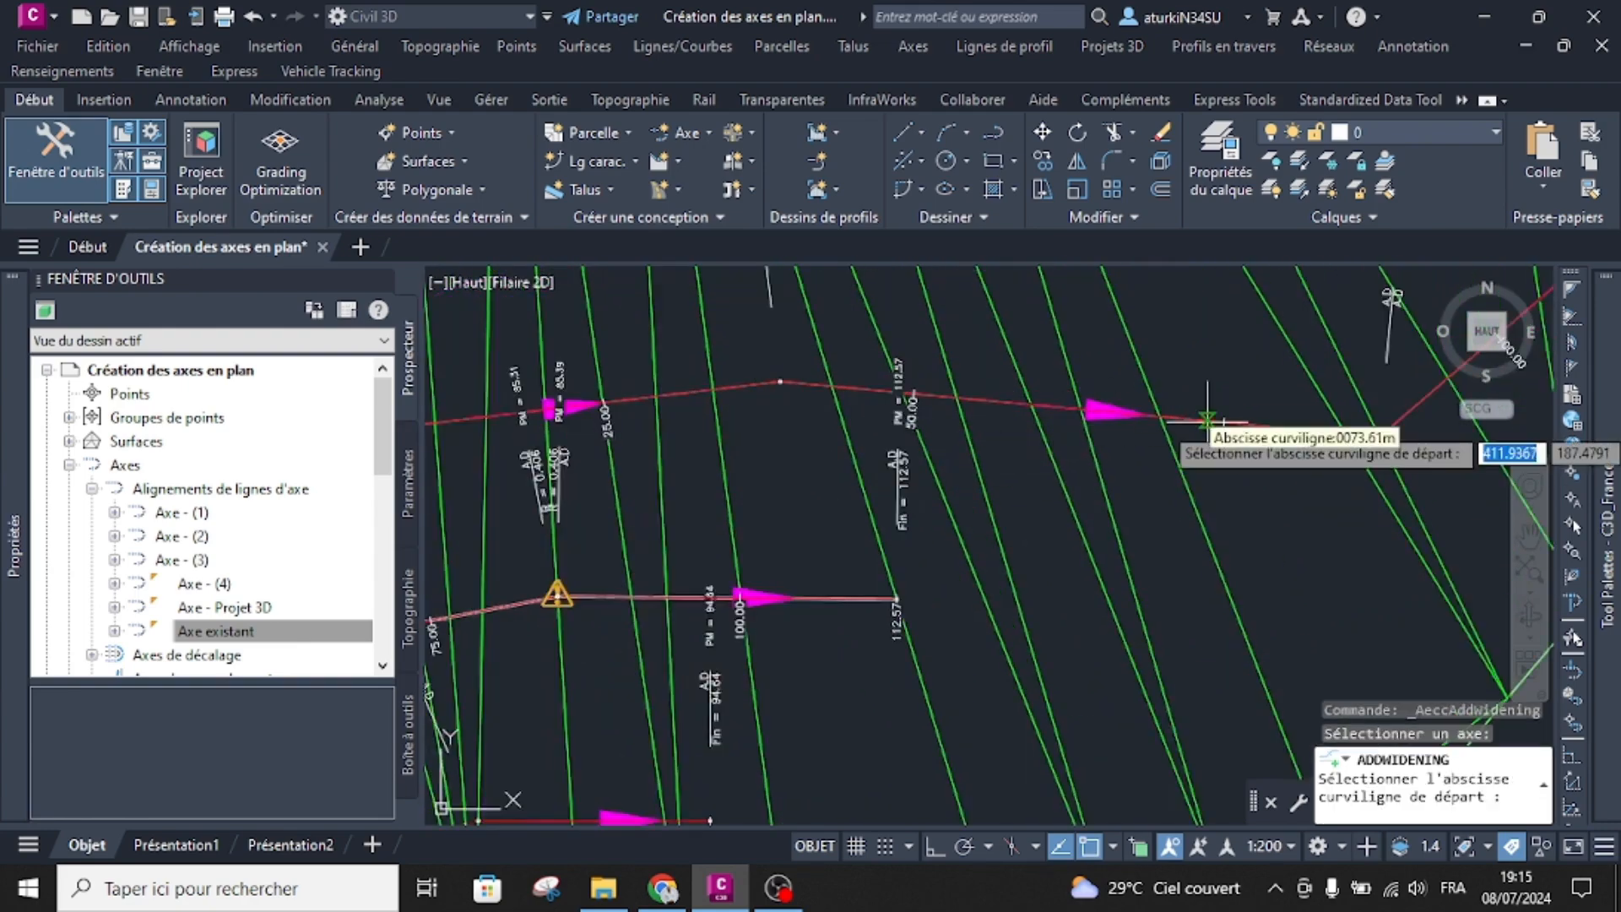
Step: Widen Axe - (3) on the Right side with an 8 m offset, from about station 32 m to about station 82 m
scroll(1199, 422, down, 5)
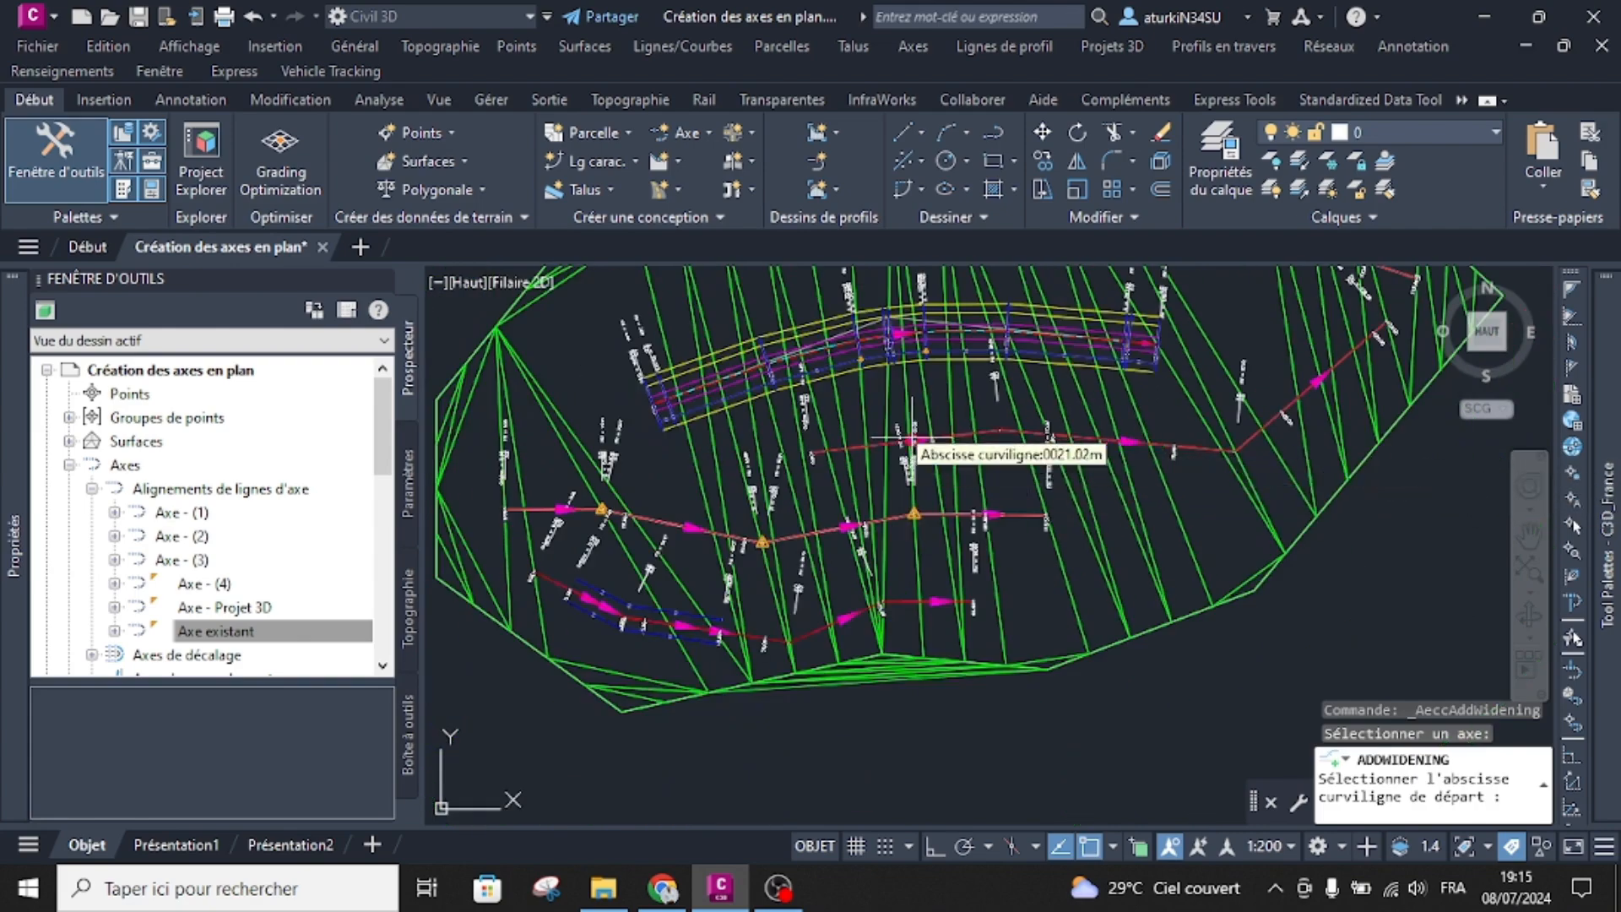
scroll(952, 441, up, 4)
click(958, 432)
scroll(963, 447, down, 4)
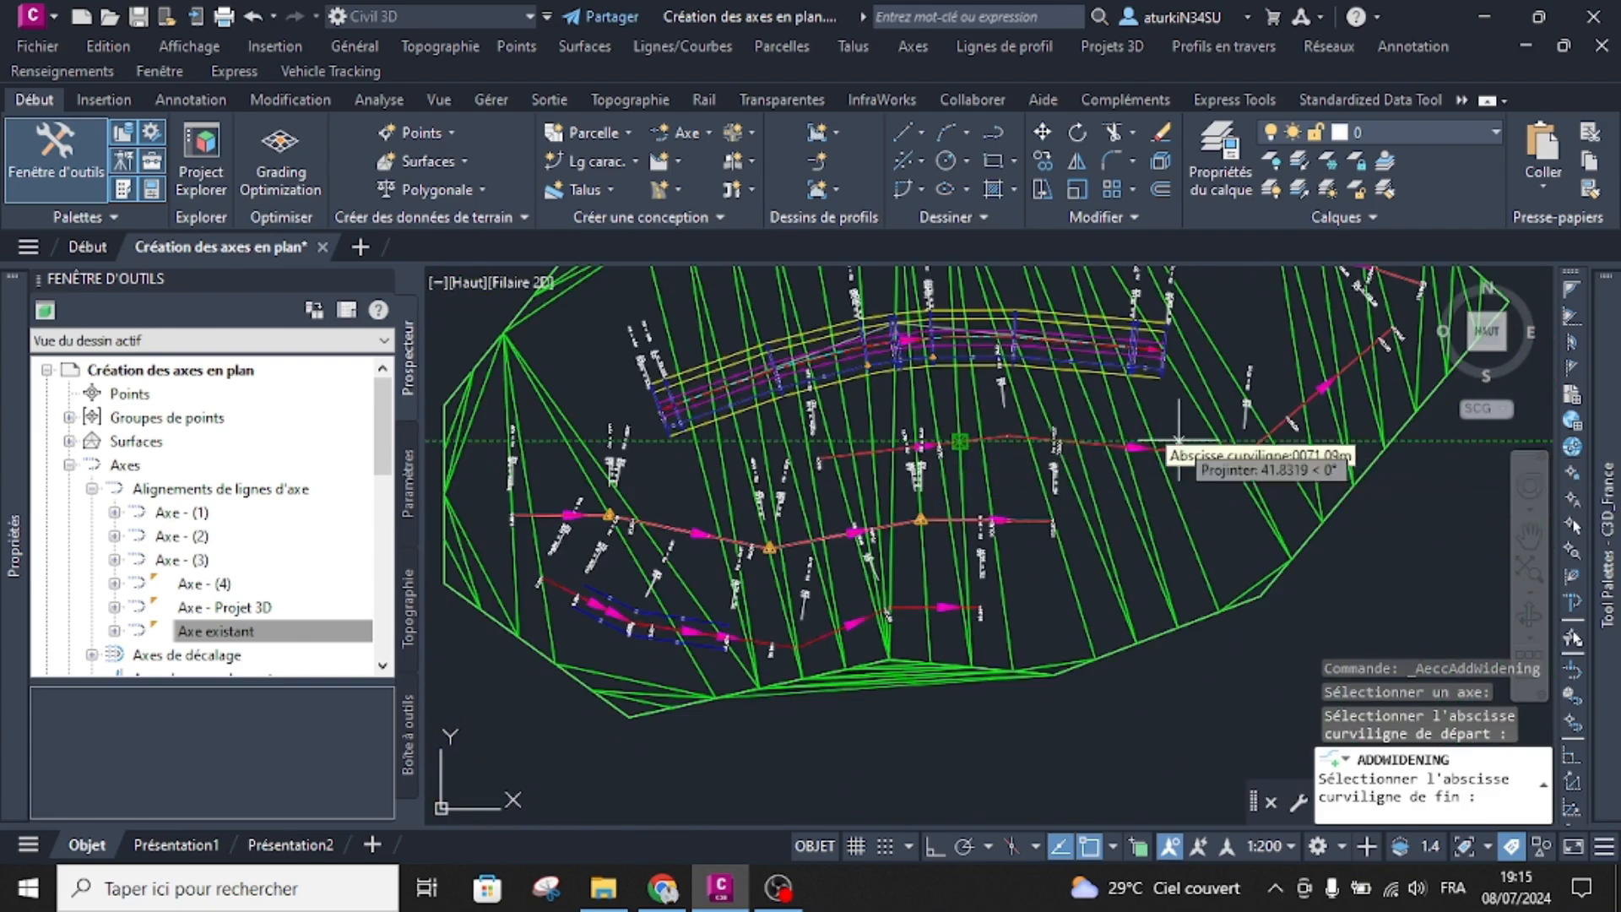
scroll(1205, 452, up, 3)
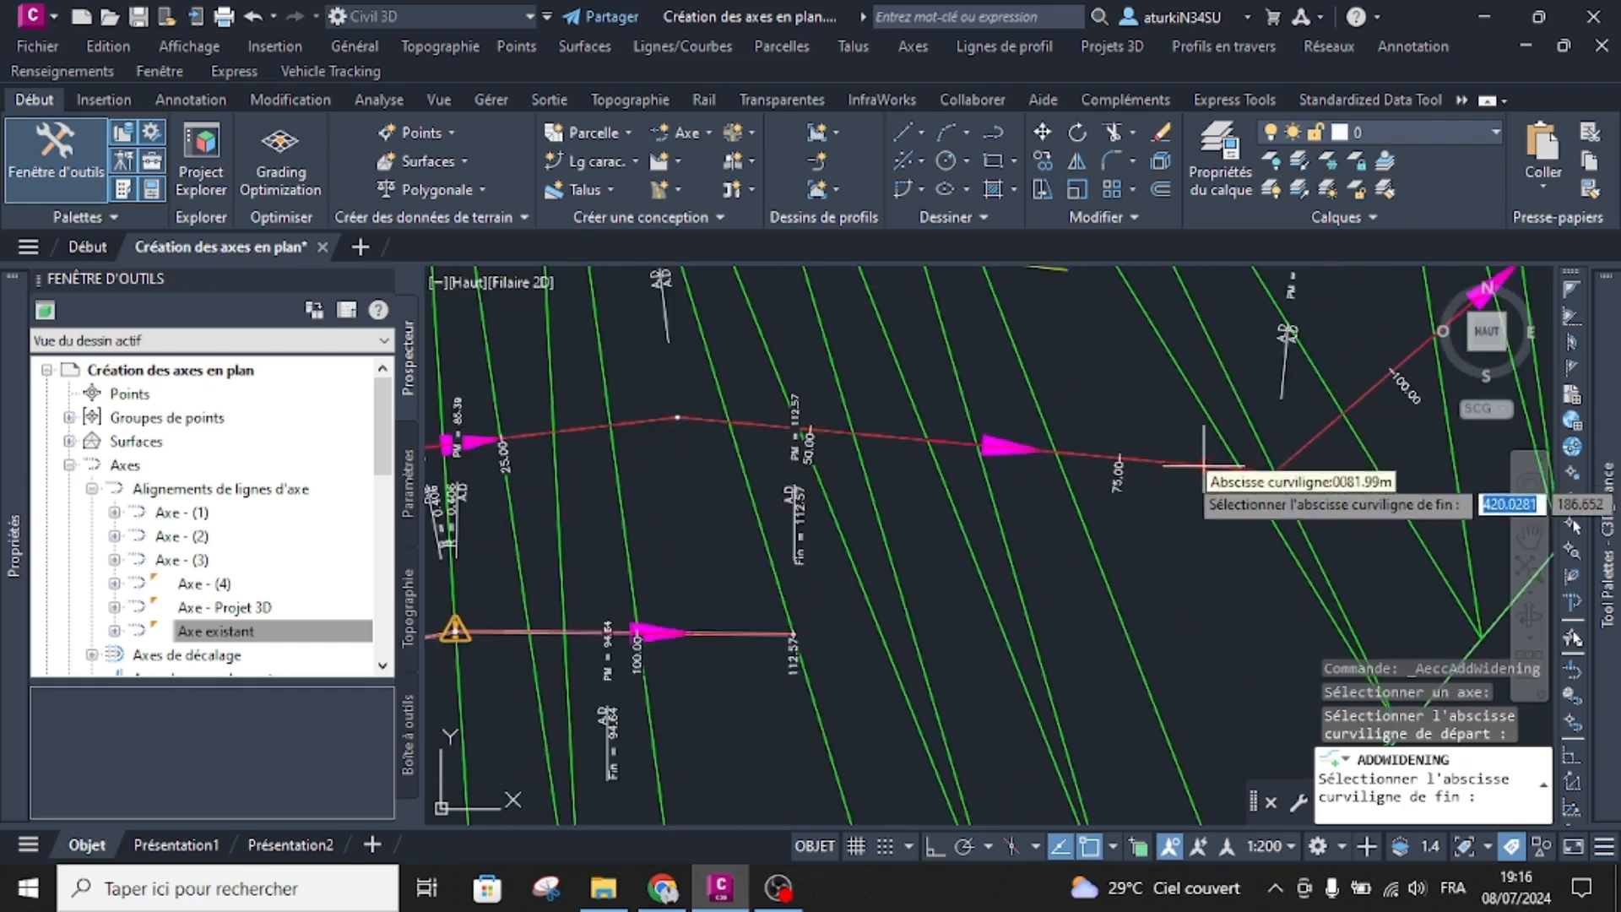
click(1208, 464)
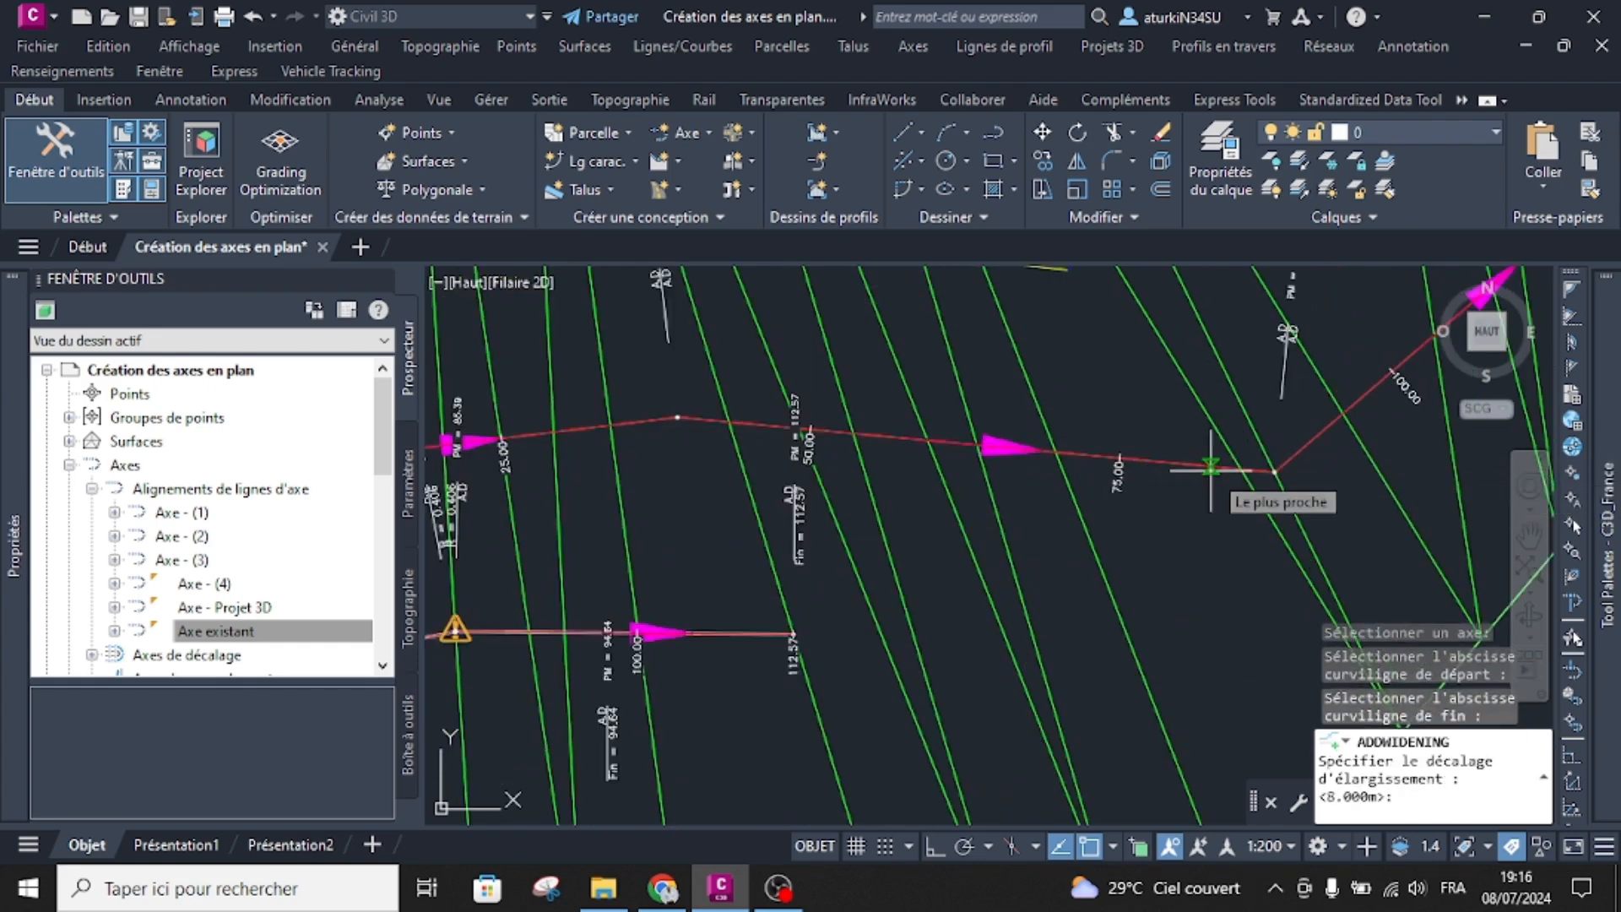
key(Return)
key(Down)
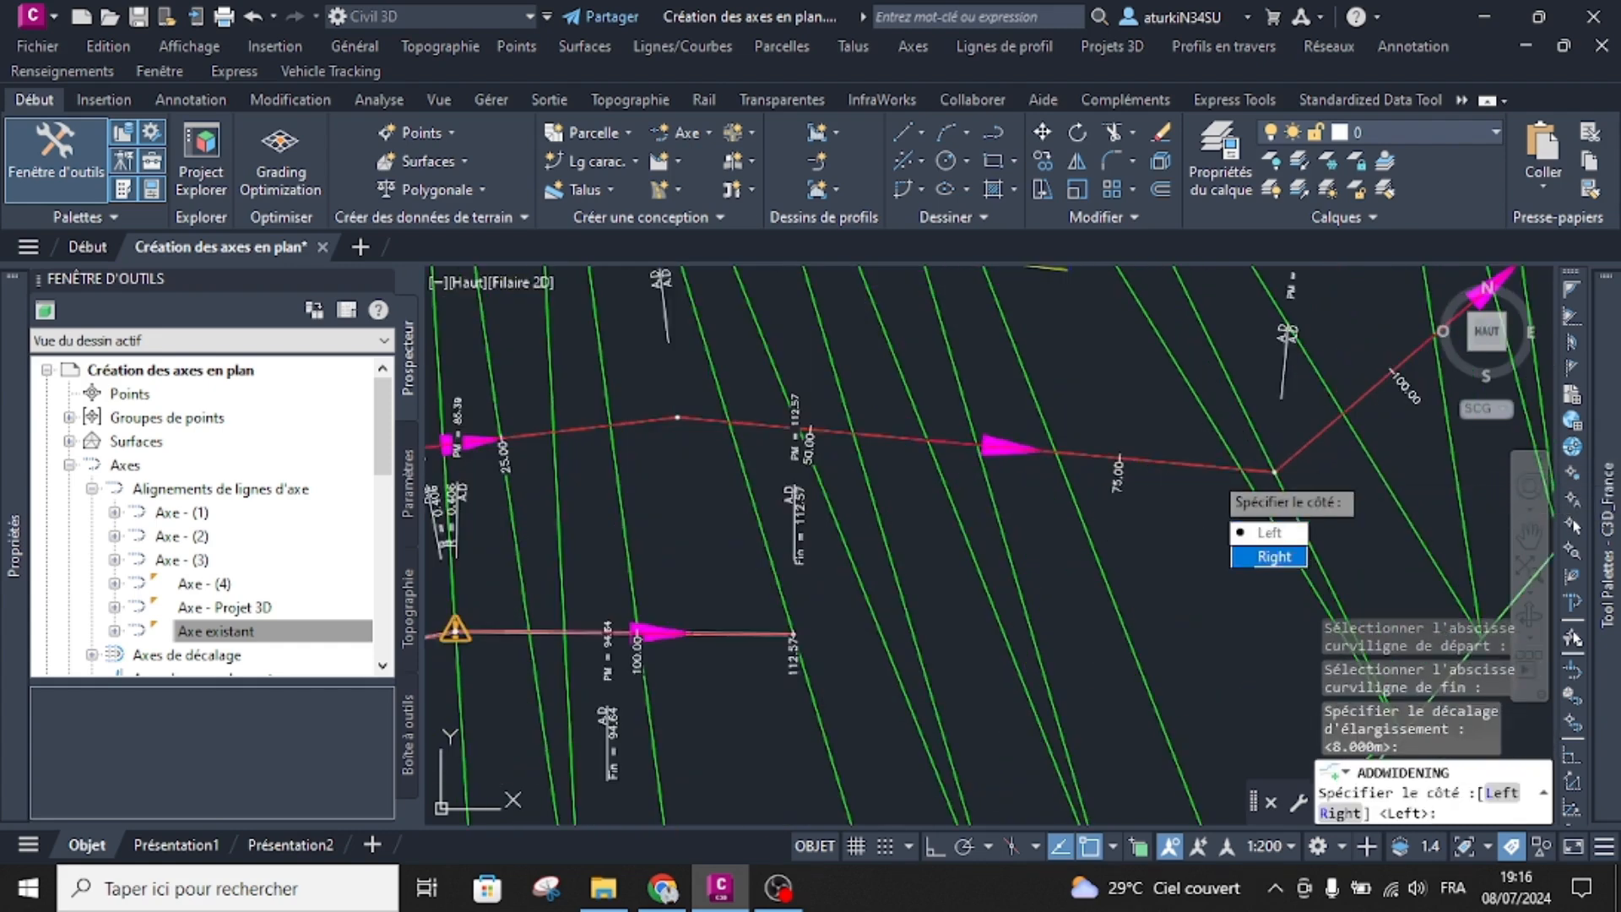
key(Return)
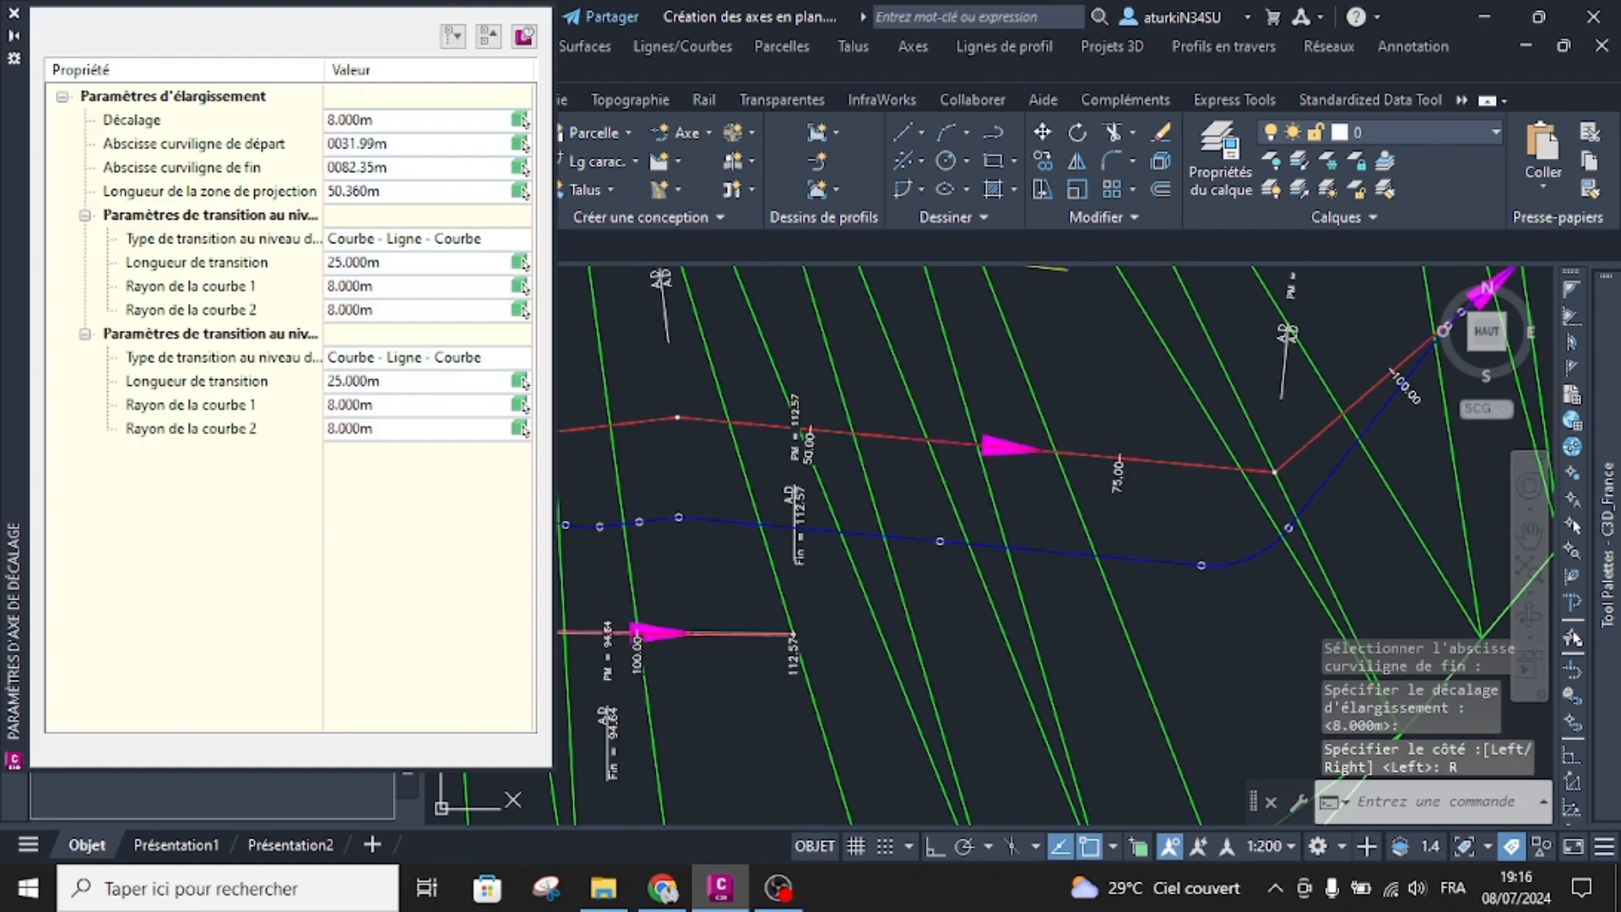
Step: Try the Linéaire and Courbe - Courbe - Courbe en S entry transitions on the widening, and restore Courbe - Ligne - Courbe
scroll(999, 443, down, 4)
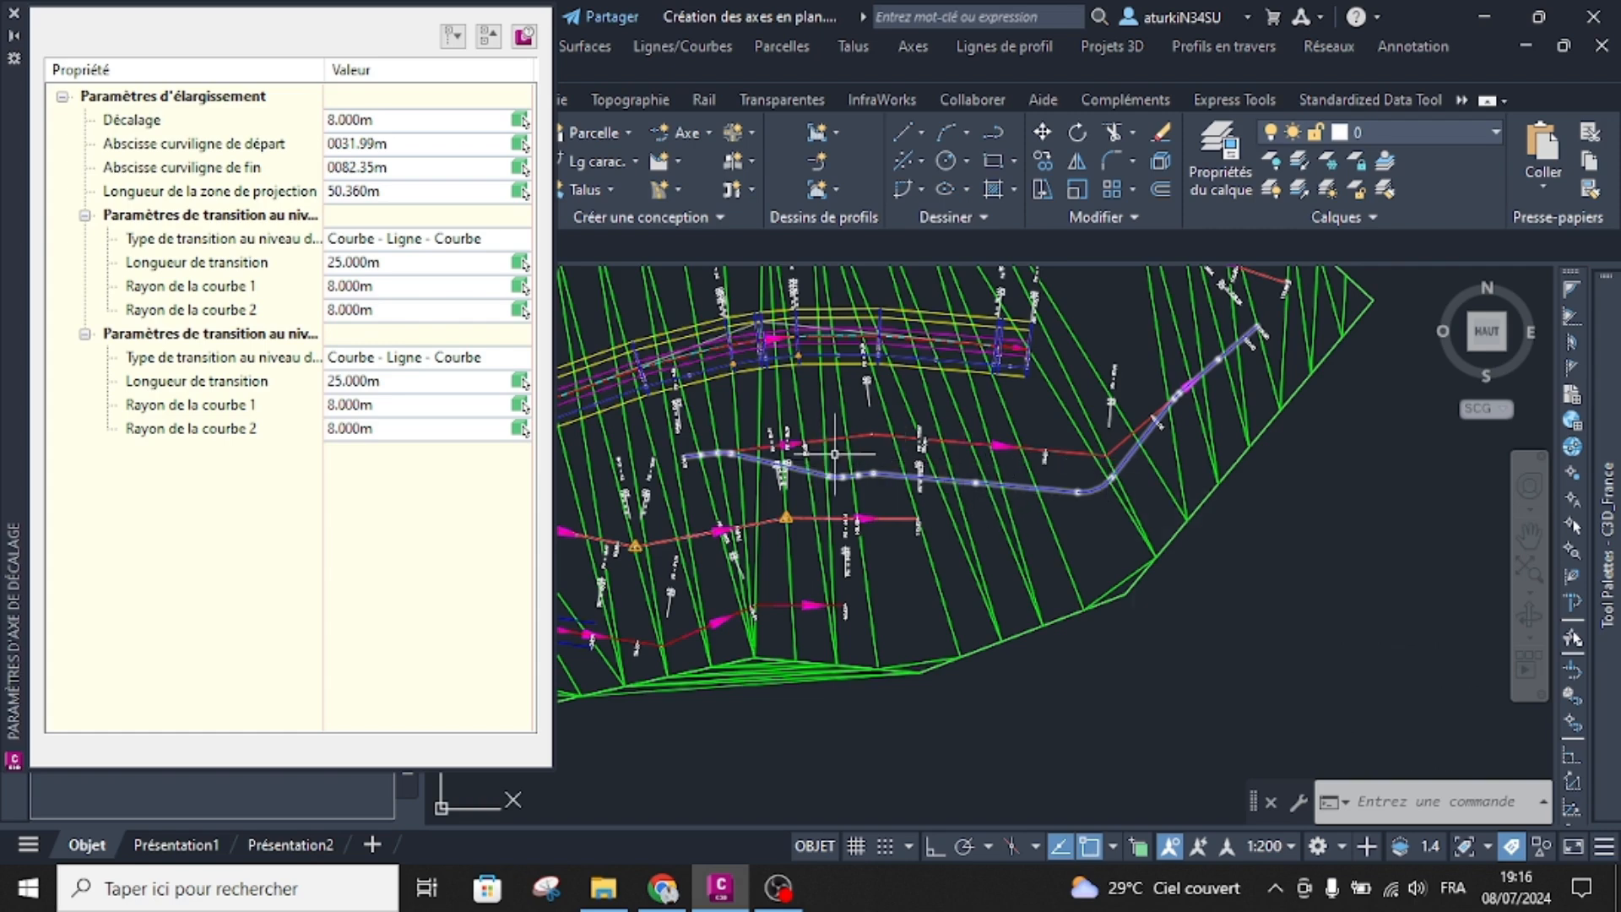
mouse_move(1073, 474)
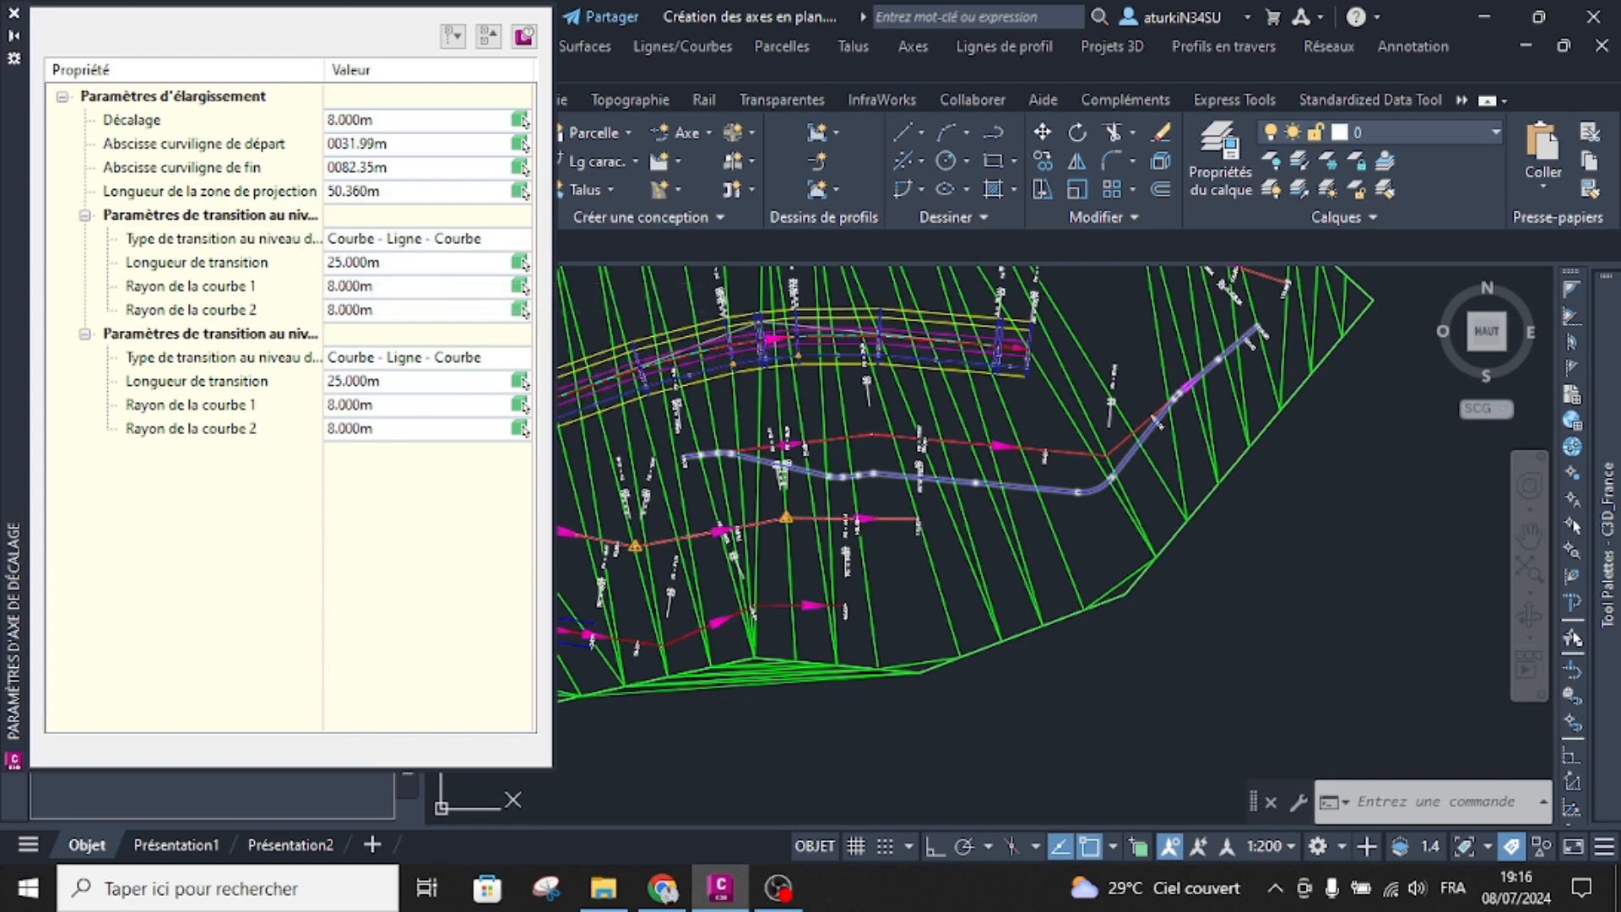
click(423, 240)
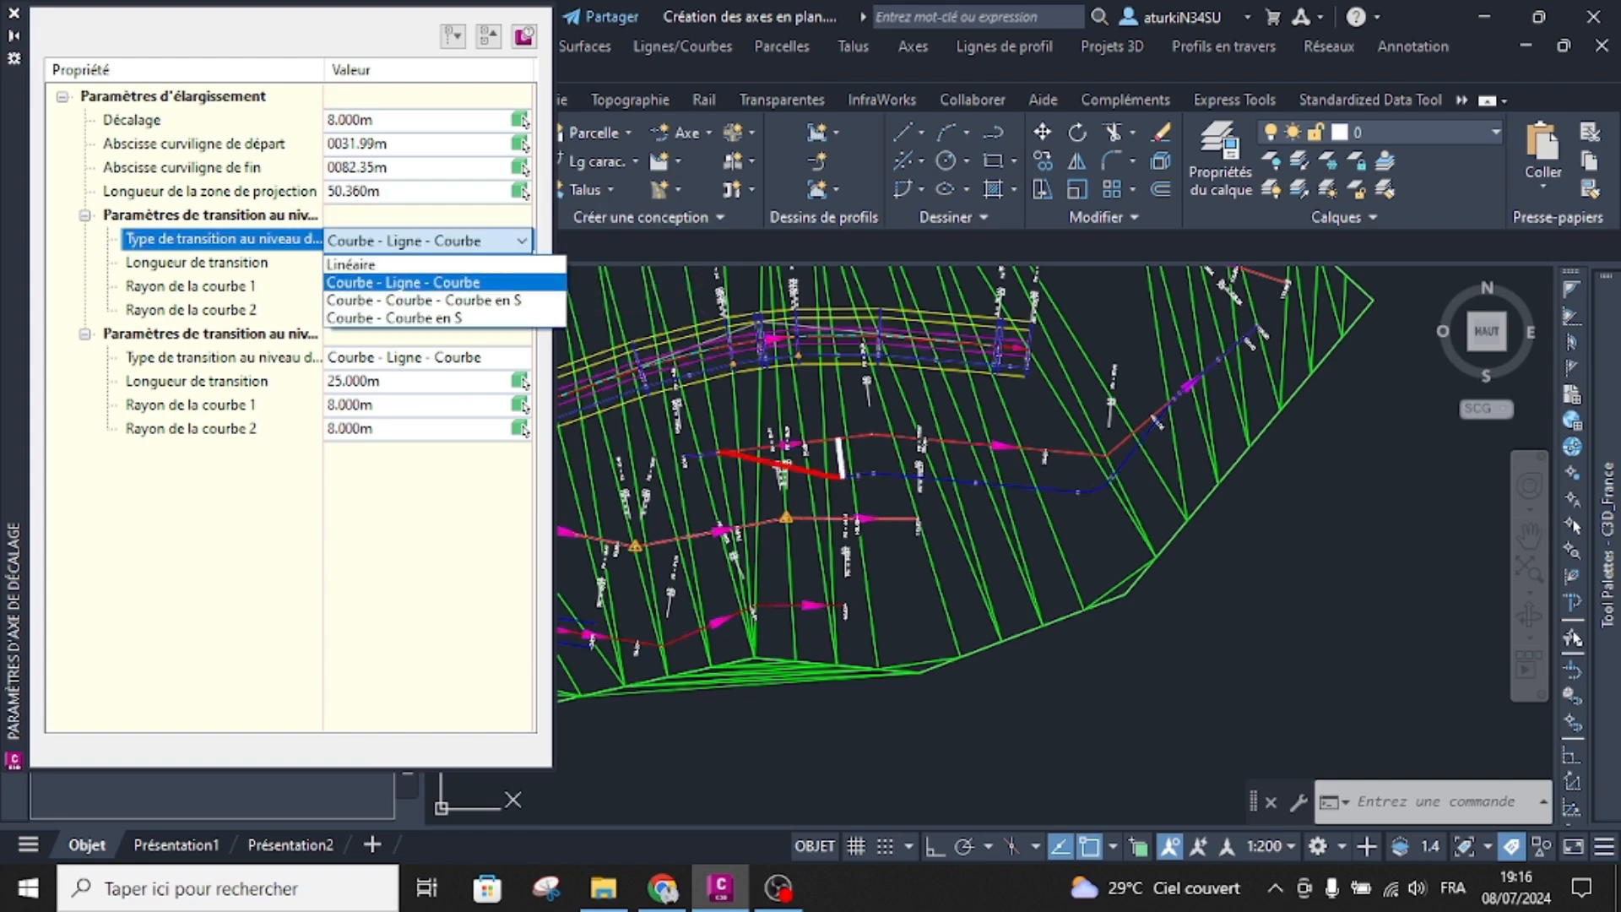
click(355, 264)
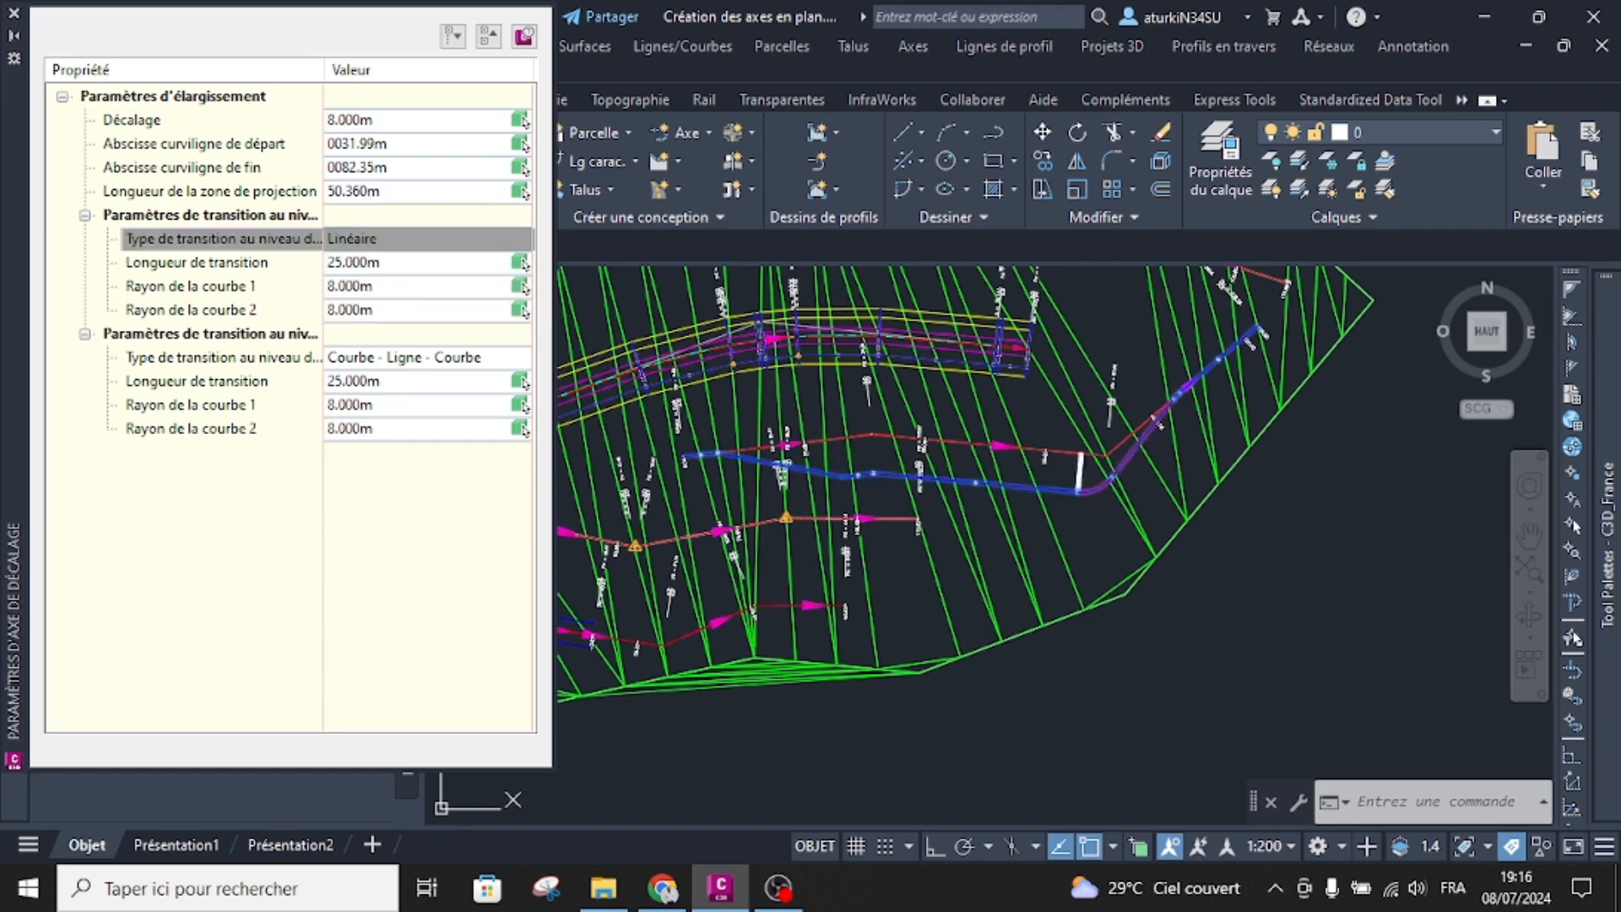
click(422, 240)
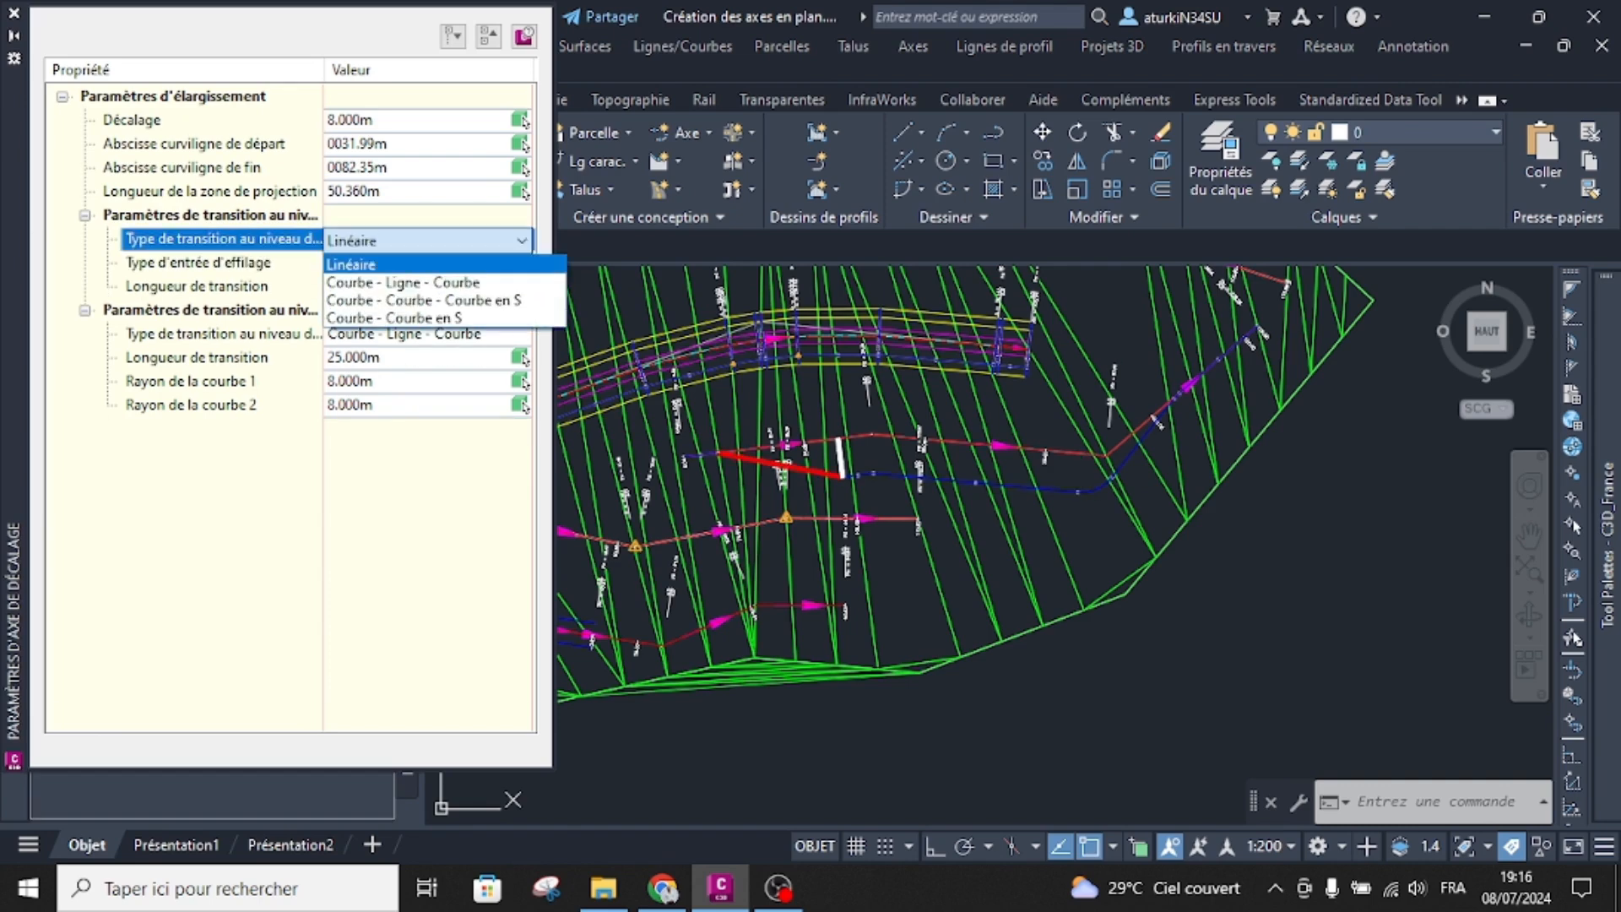
click(372, 295)
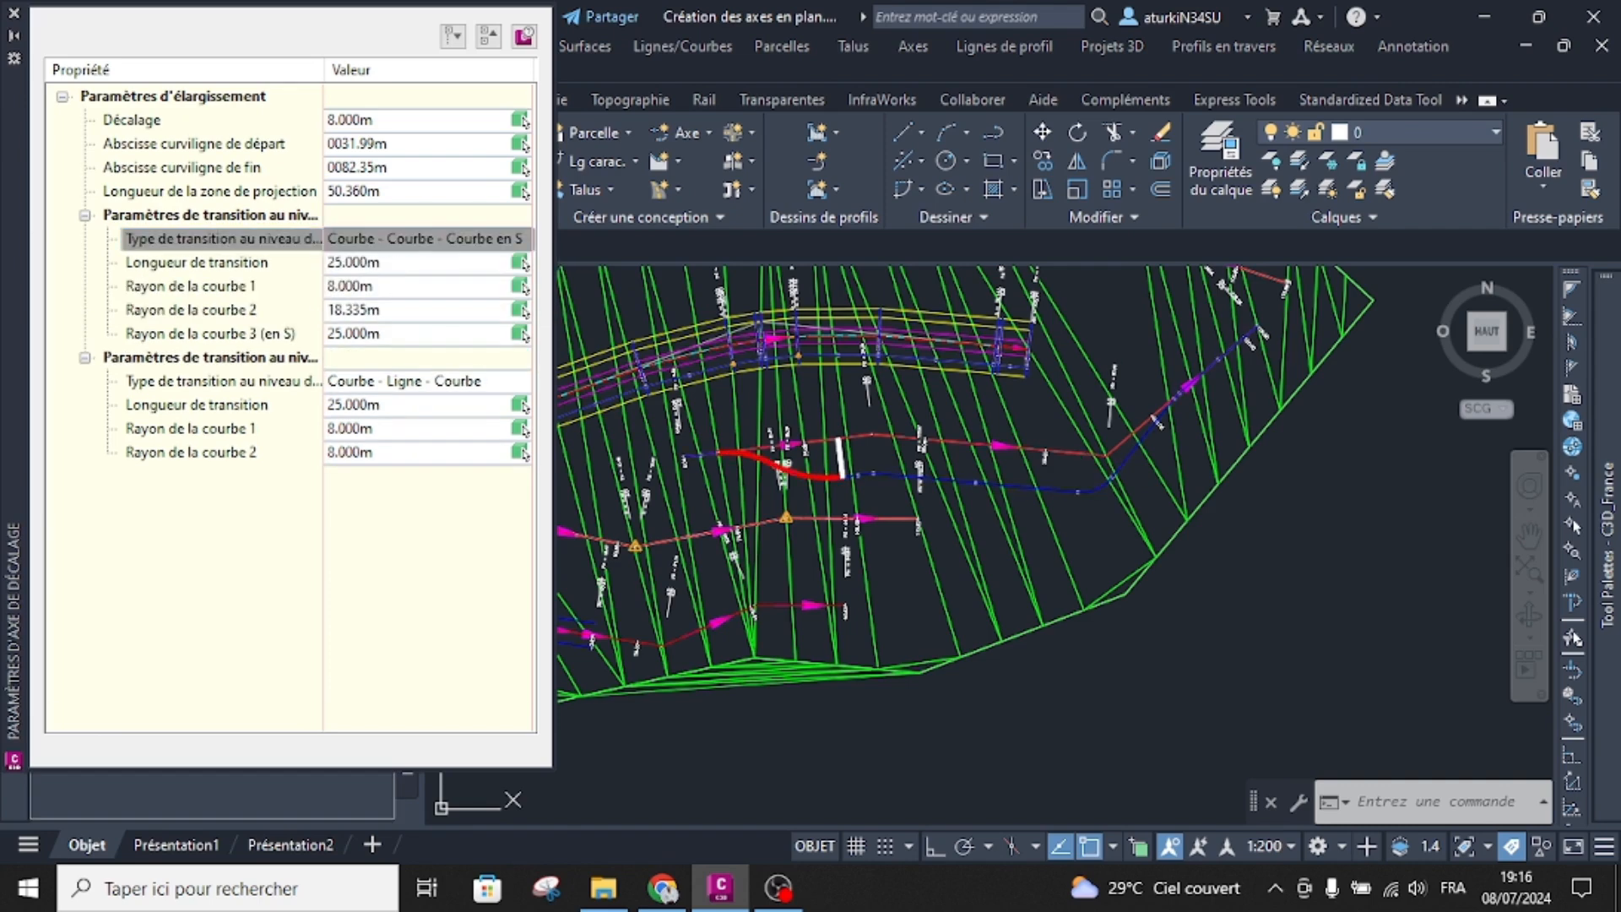
click(422, 239)
click(363, 276)
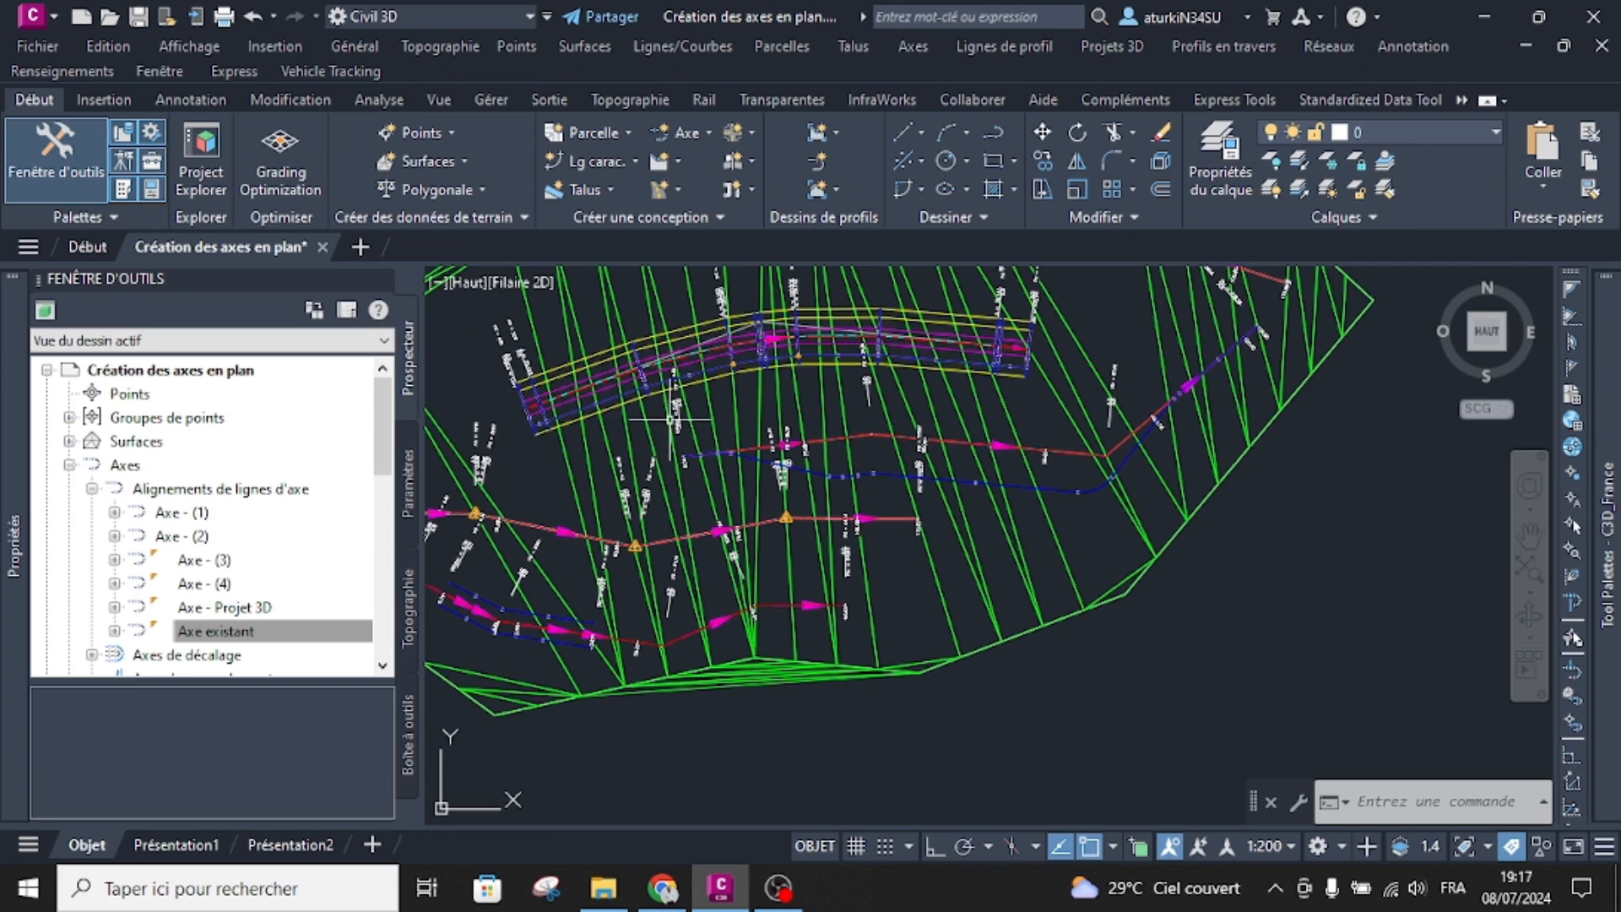
click(680, 133)
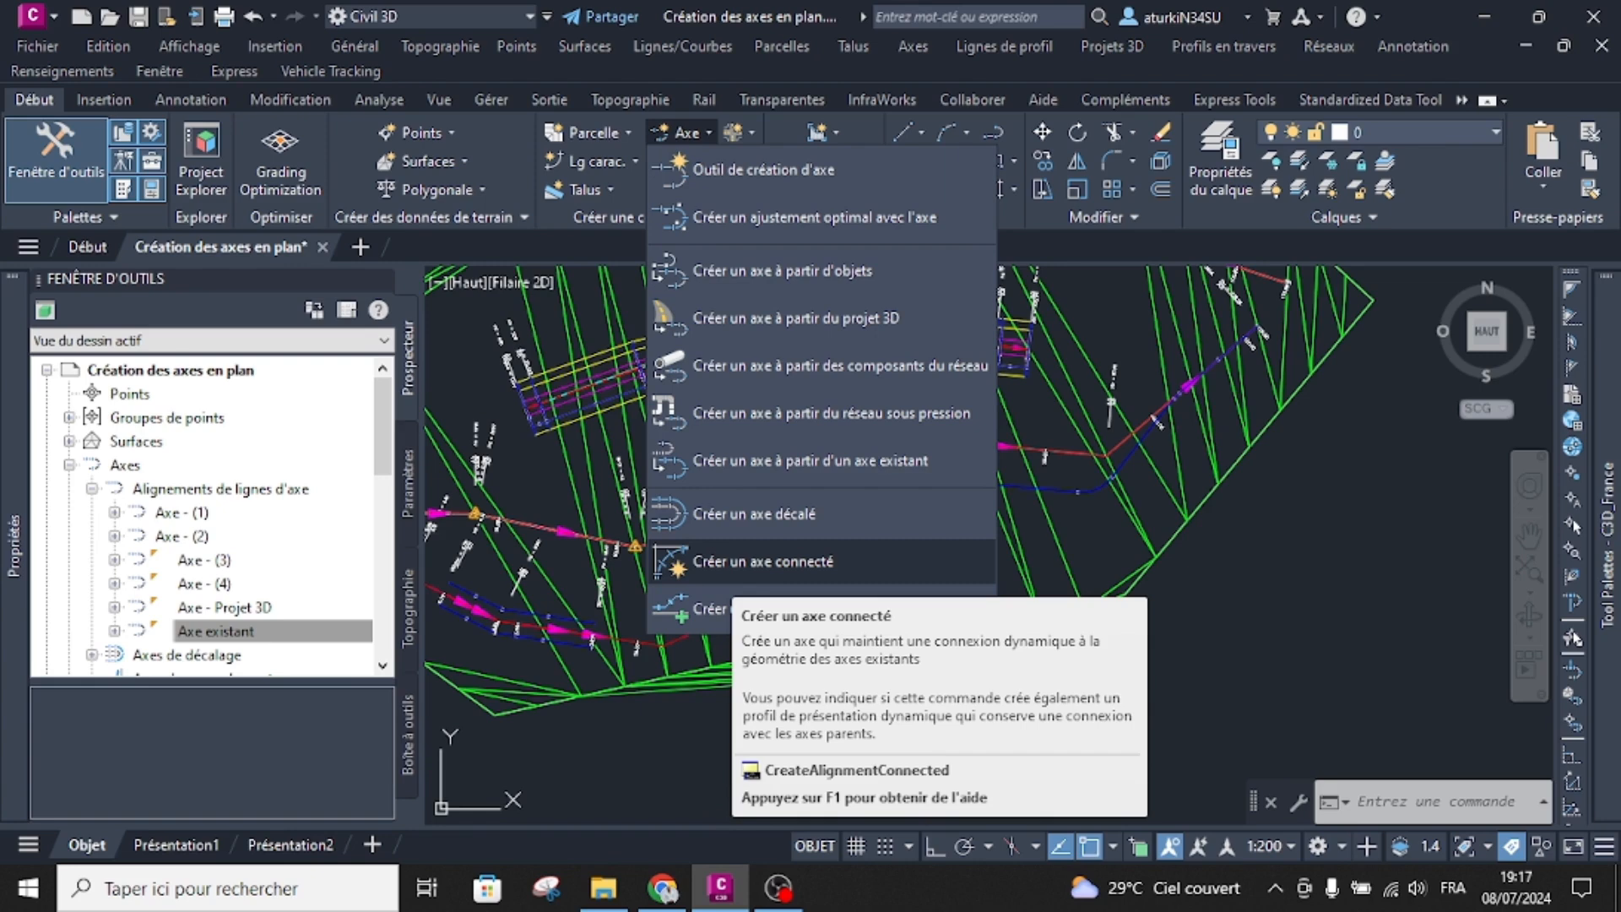
click(1052, 590)
key(Escape)
Step: Draw a single-segment polyline in the free area below the widened part of Axe - (3), sloping down towards the west
middle_drag(1047, 603, 1045, 603)
scroll(982, 540, up, 2)
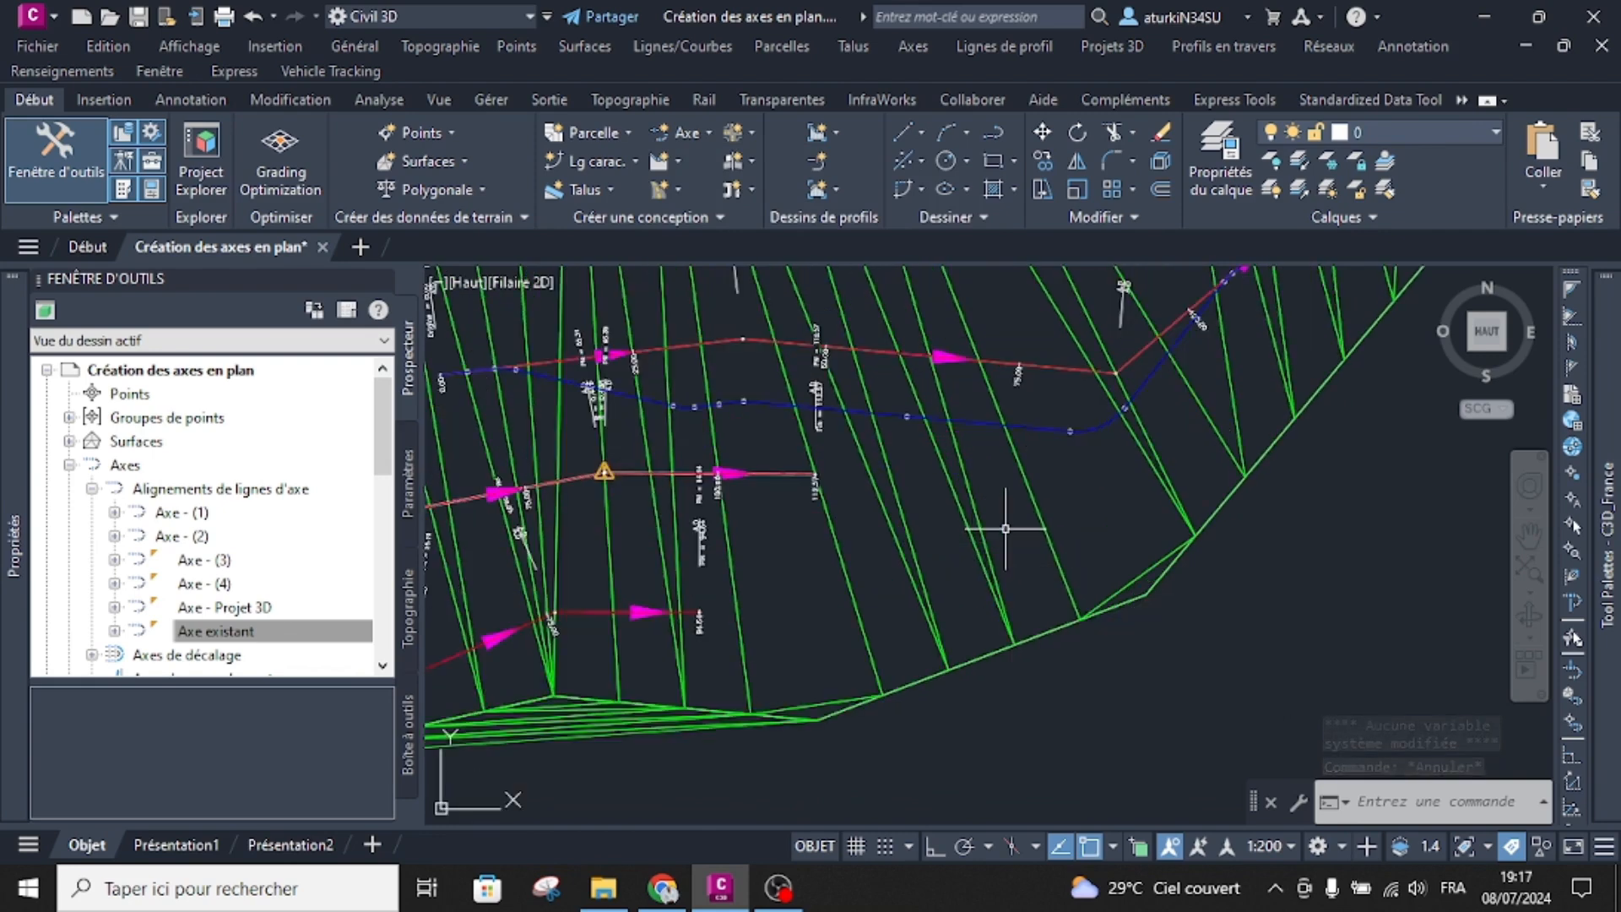
mouse_move(1004, 528)
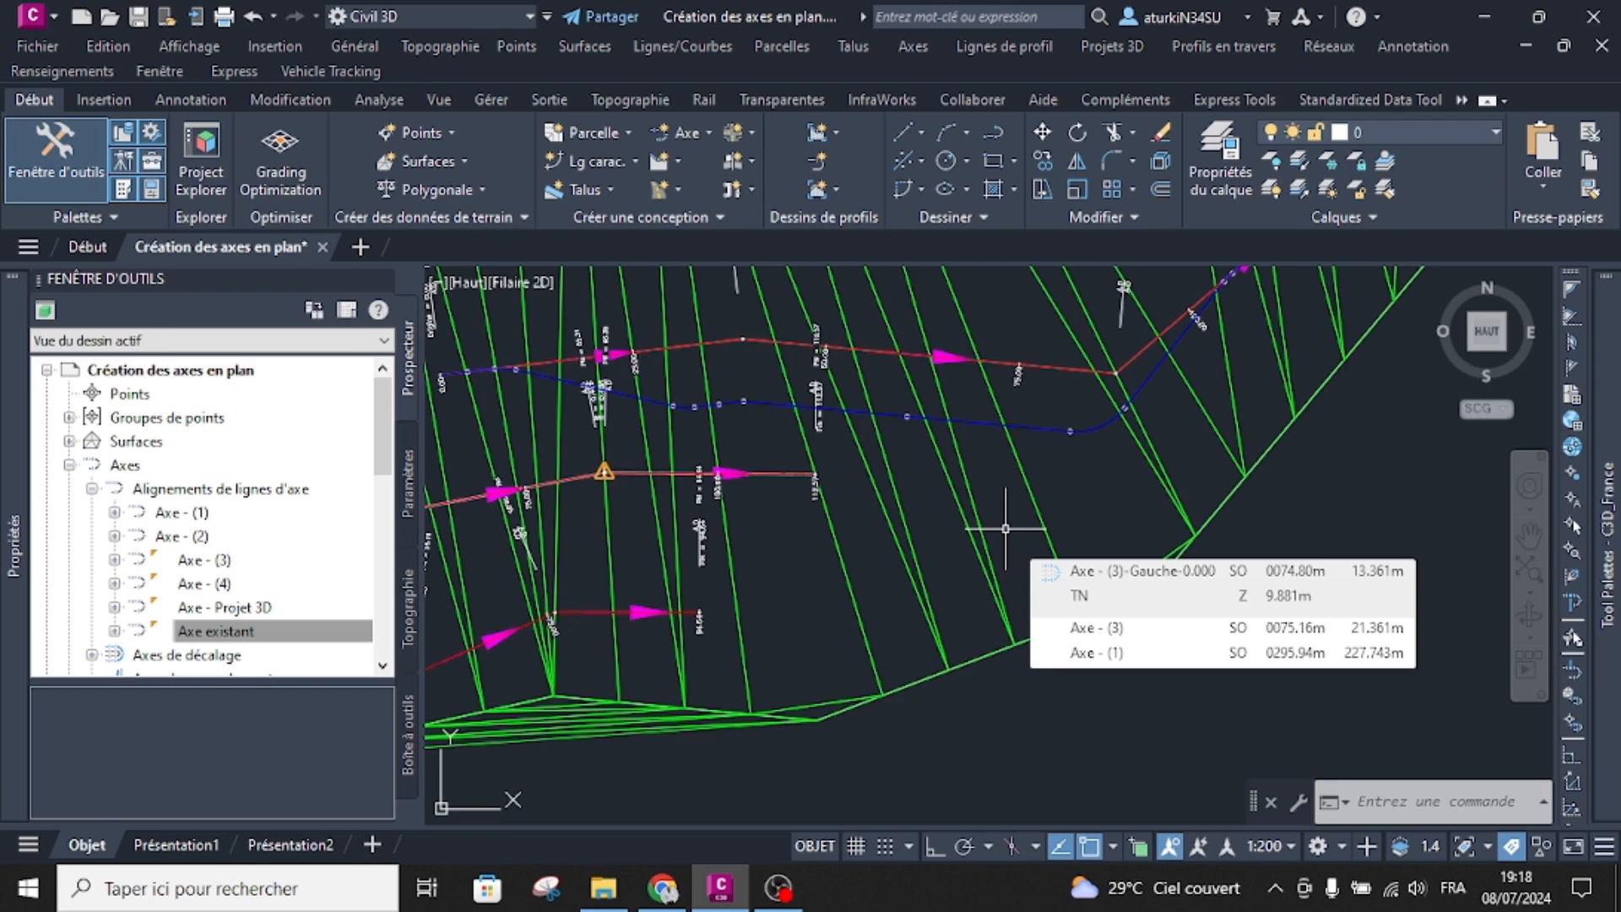
text(pl)
key(Return)
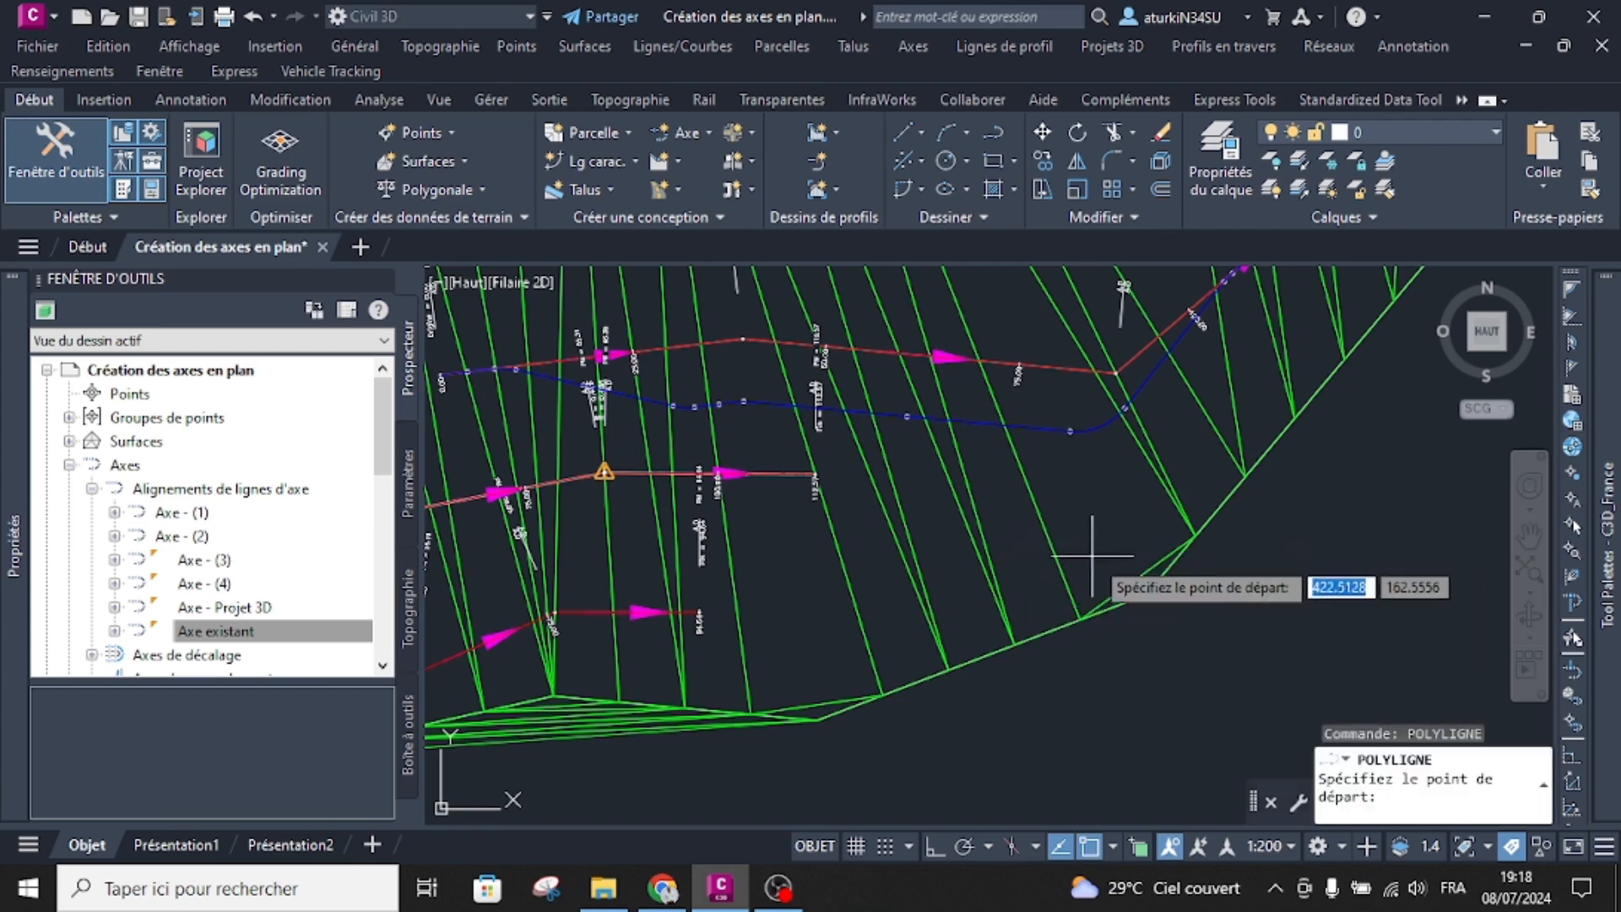
click(1120, 557)
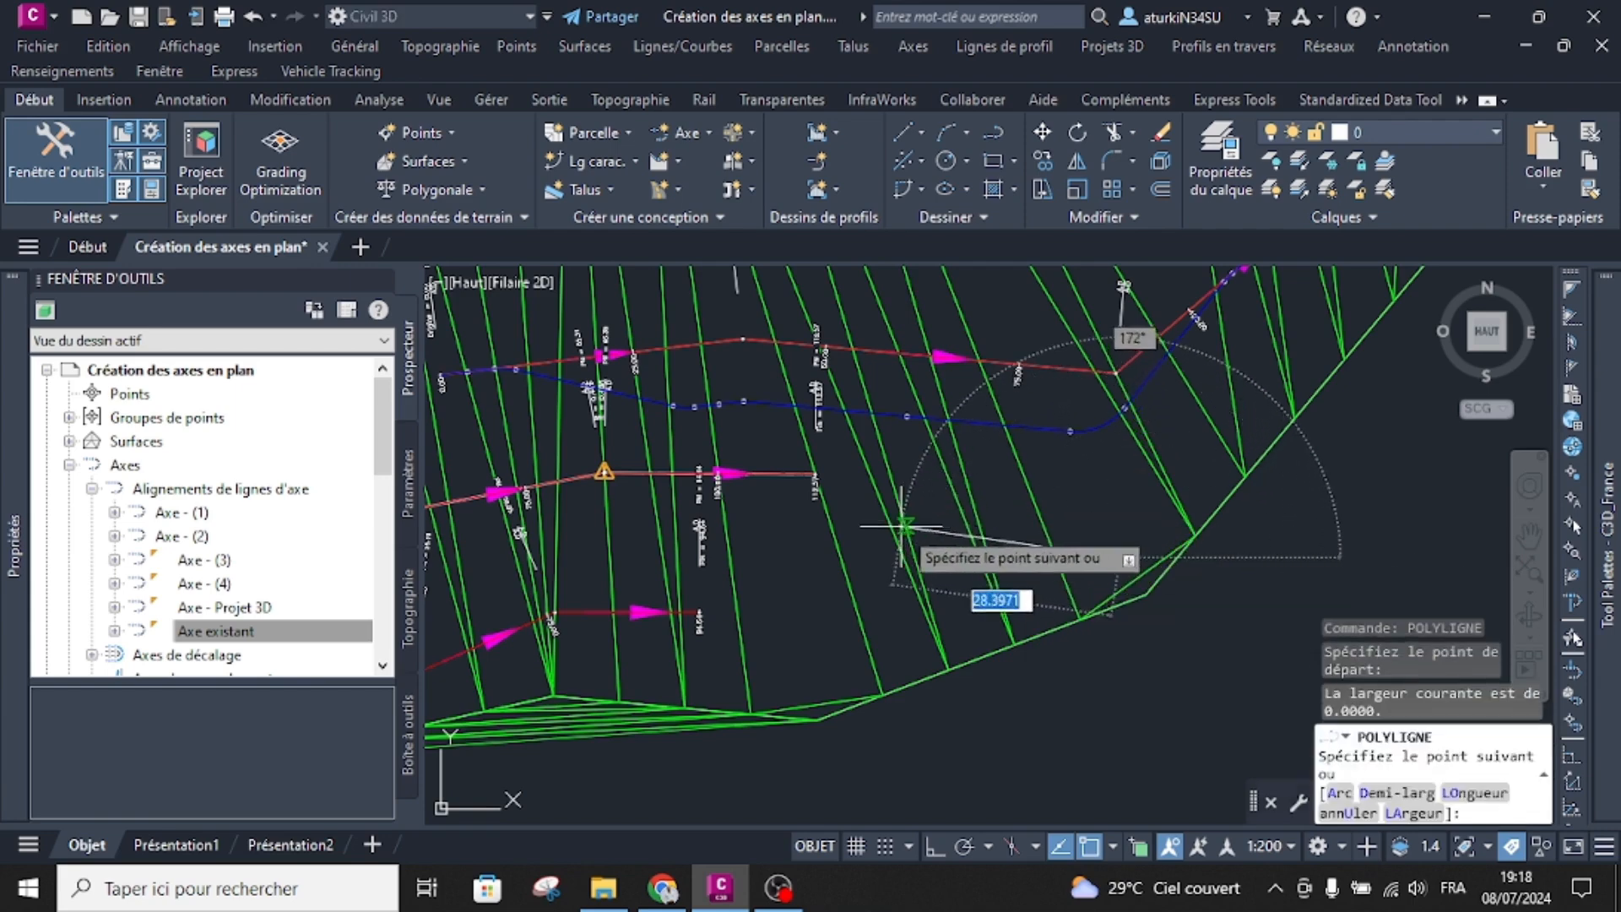
click(878, 607)
key(Return)
Step: Draw a second single-segment polyline from the first one's western endpoint up towards the northwest
key(Return)
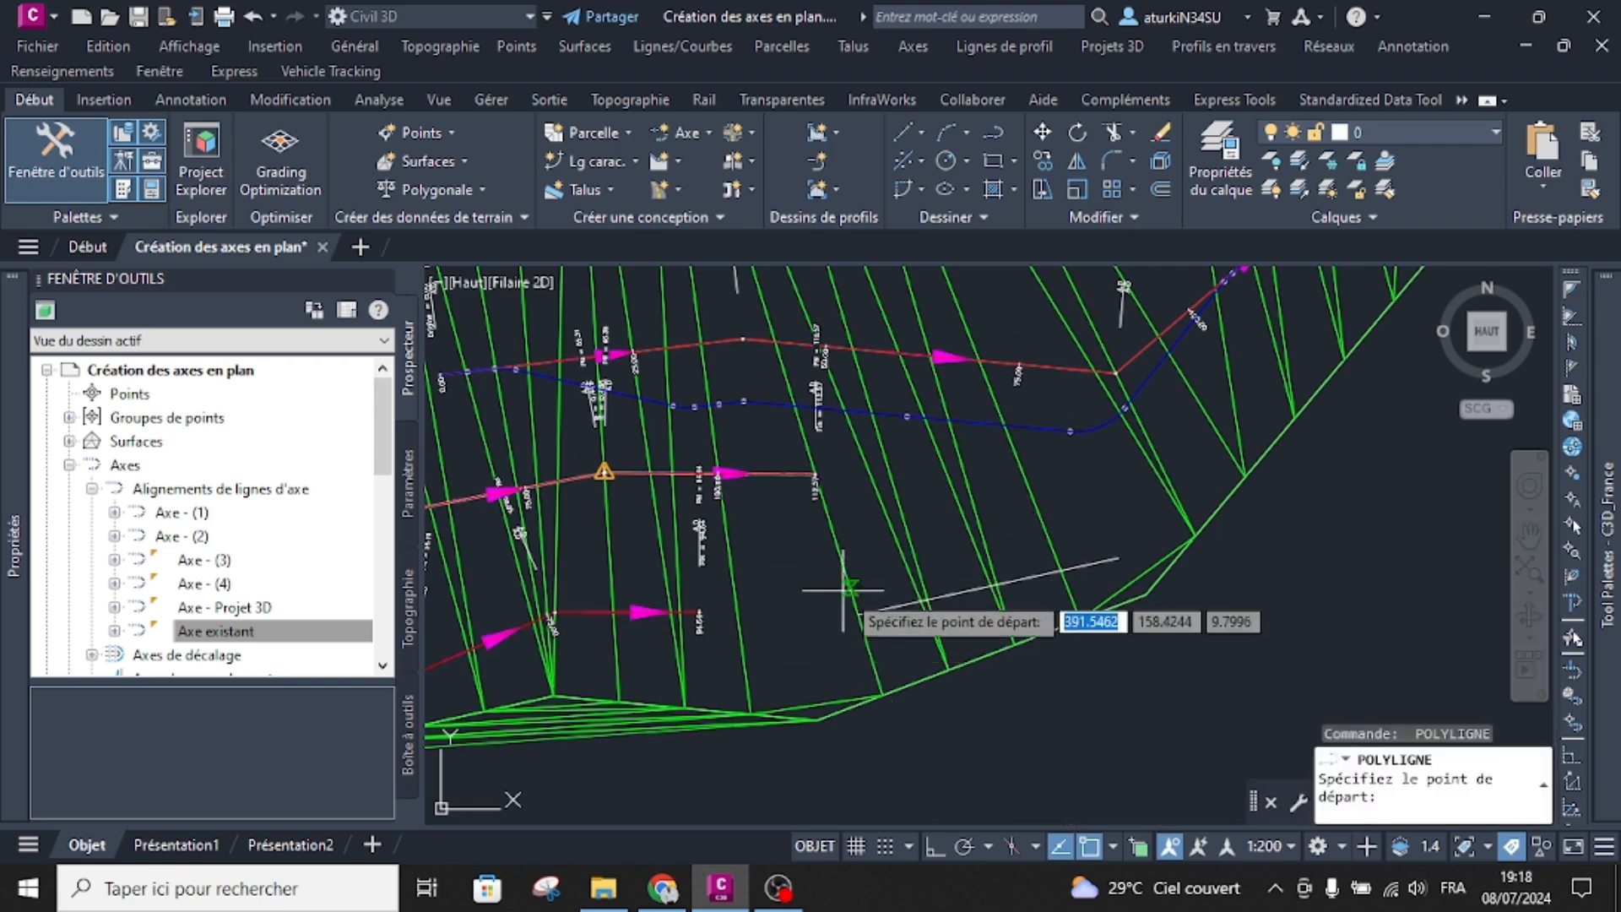
click(859, 614)
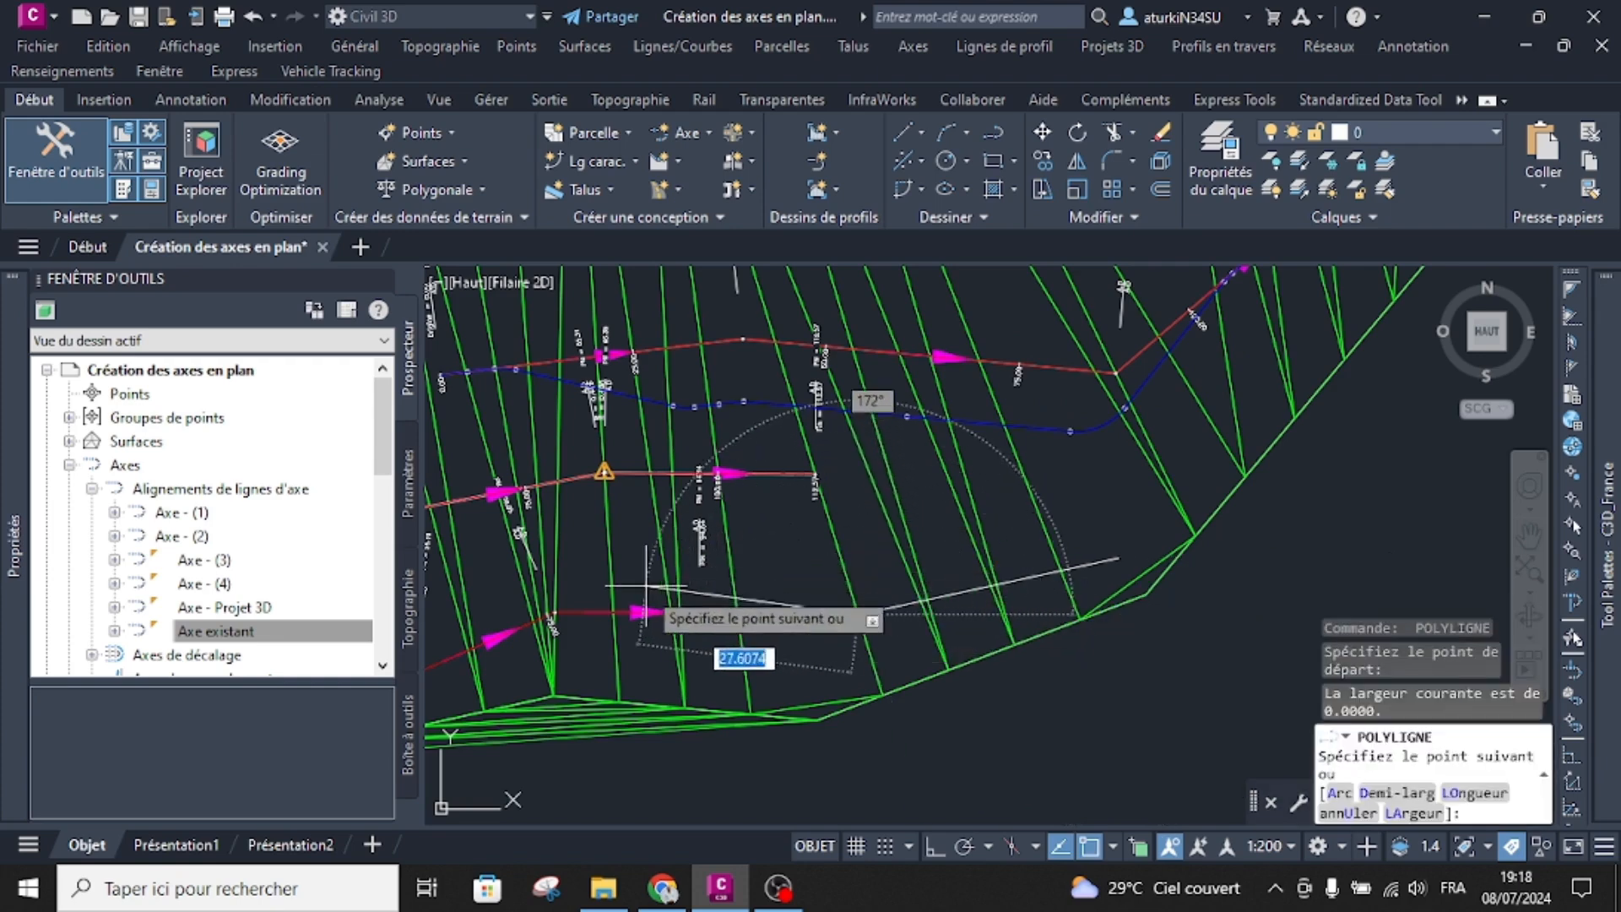
click(723, 523)
key(Escape)
click(791, 567)
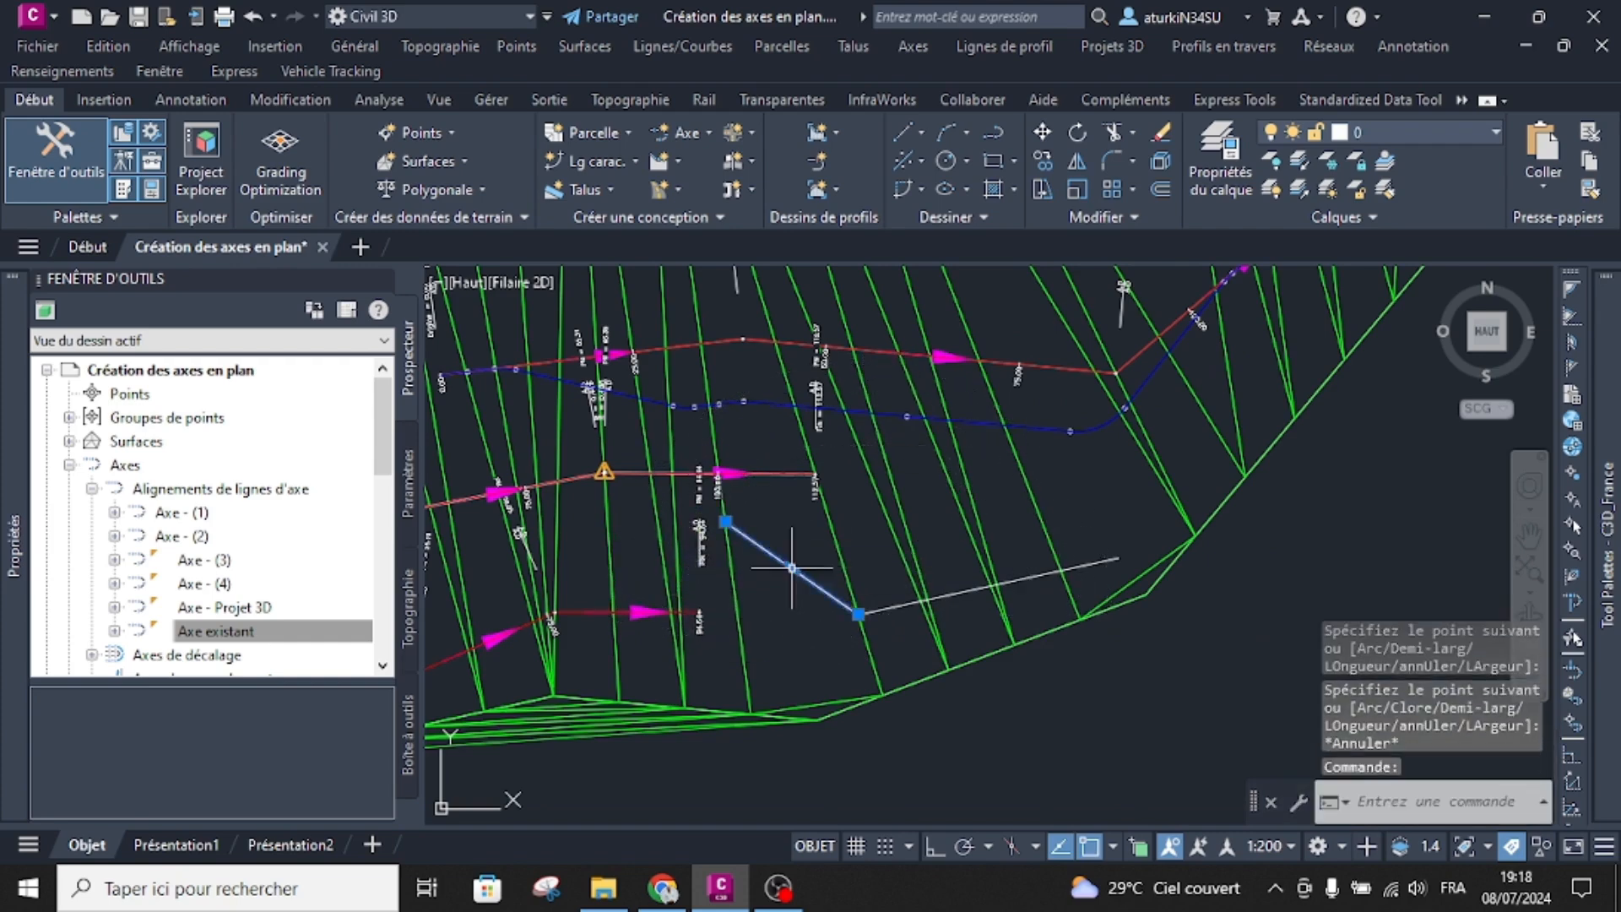
click(679, 133)
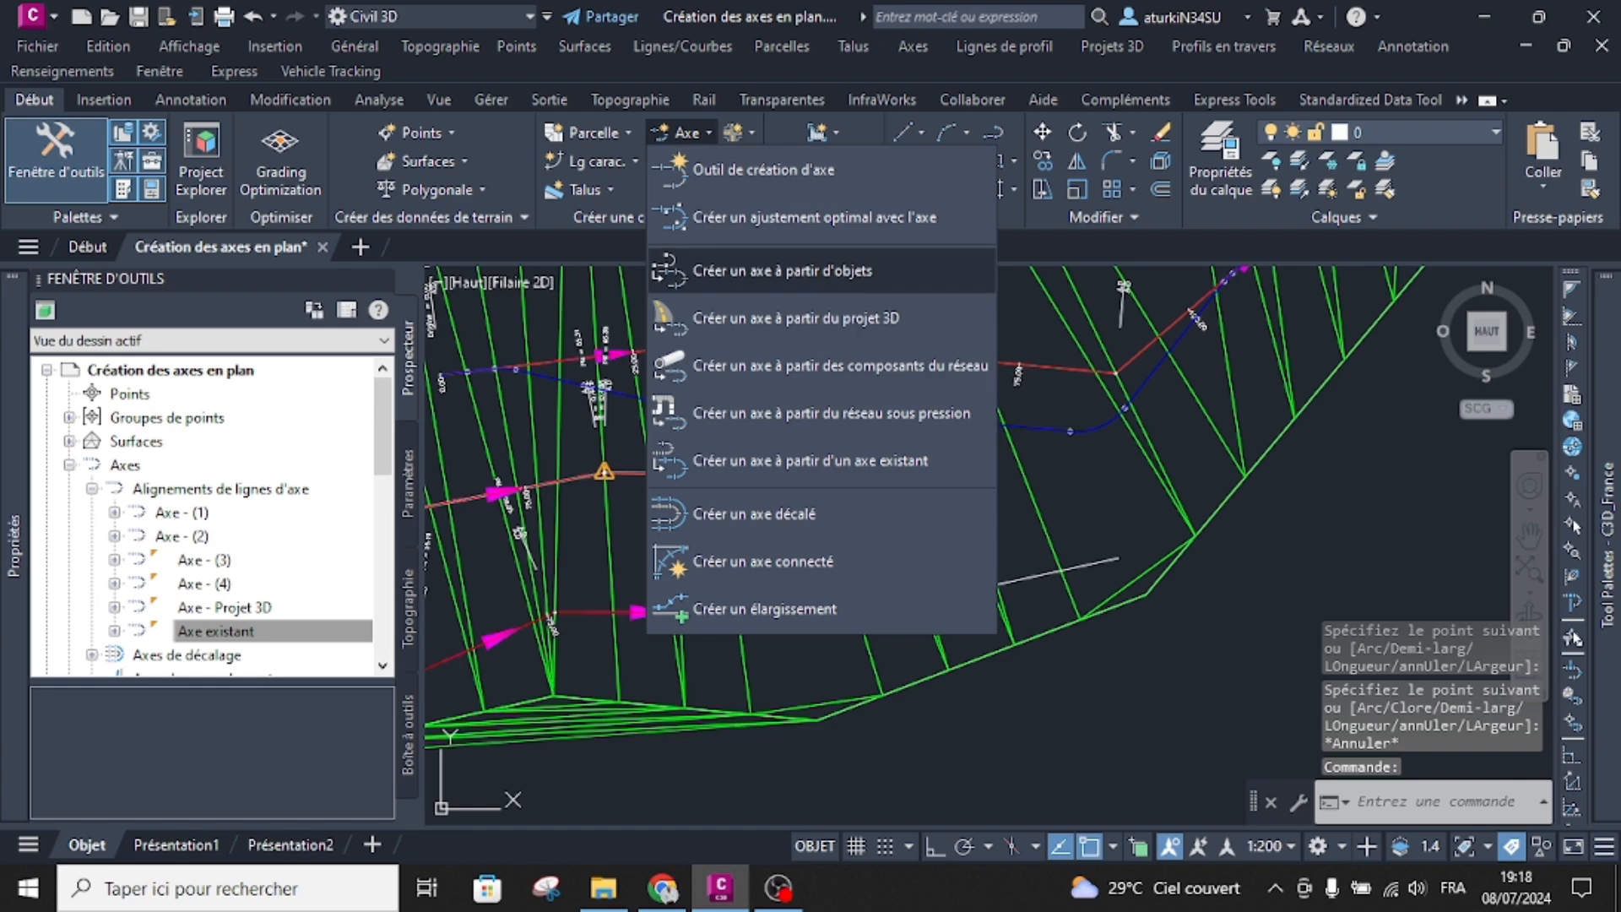
click(760, 267)
right_click(804, 525)
click(824, 535)
key(Escape)
key(Escape)
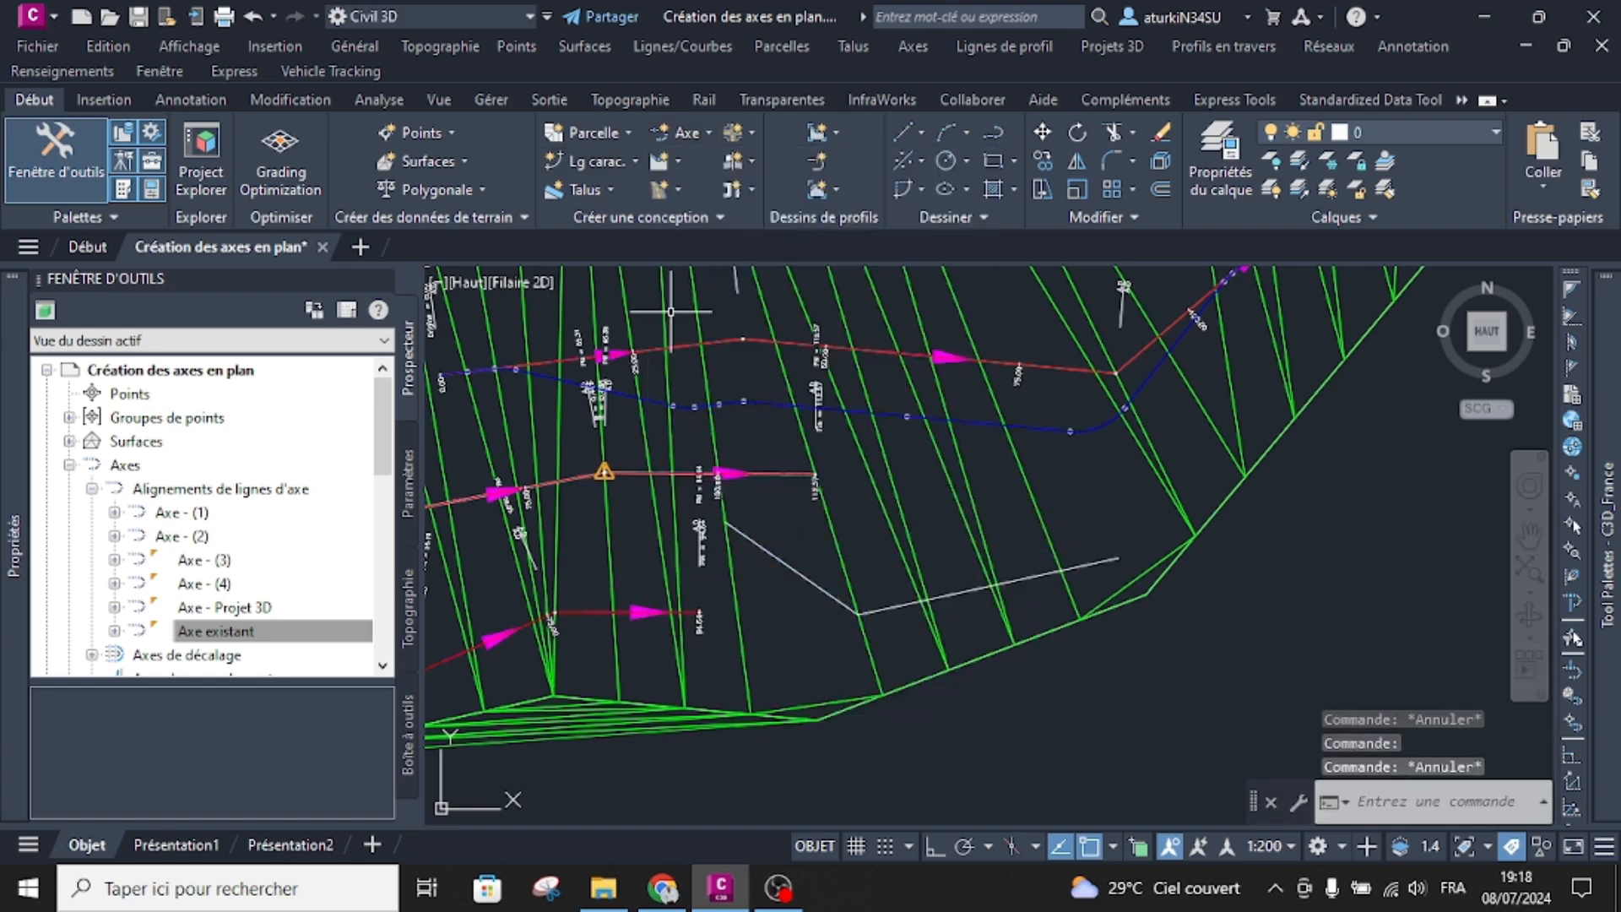
Step: Create an alignment from the northwestern polyline, without adding curves between tangents and without erasing the existing entities
click(680, 132)
click(760, 271)
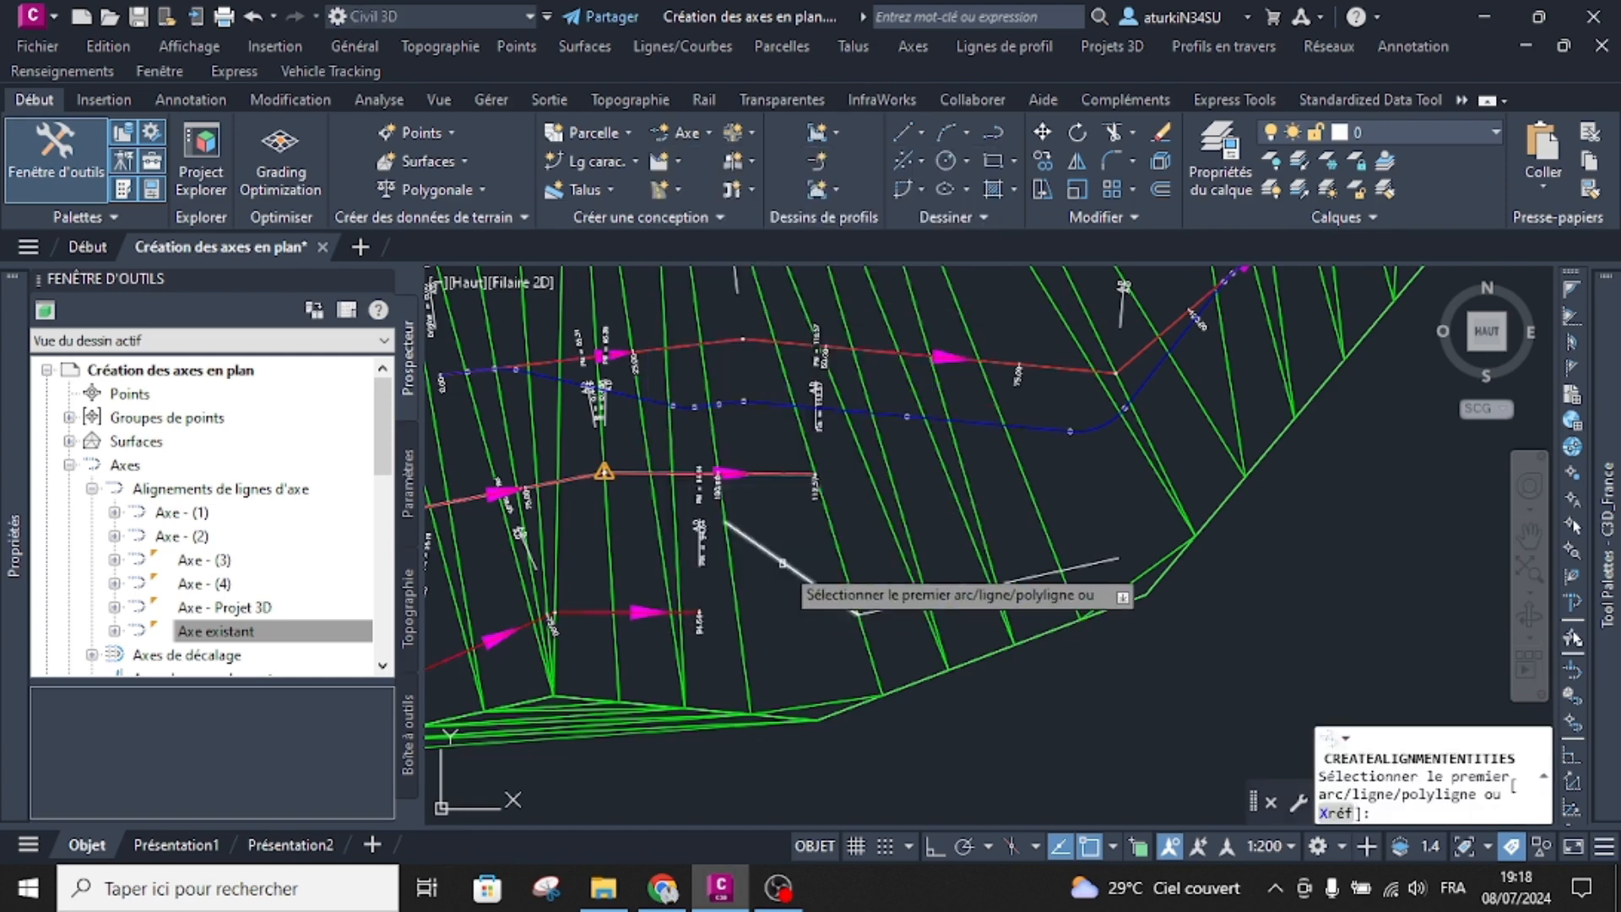
click(800, 576)
key(Return)
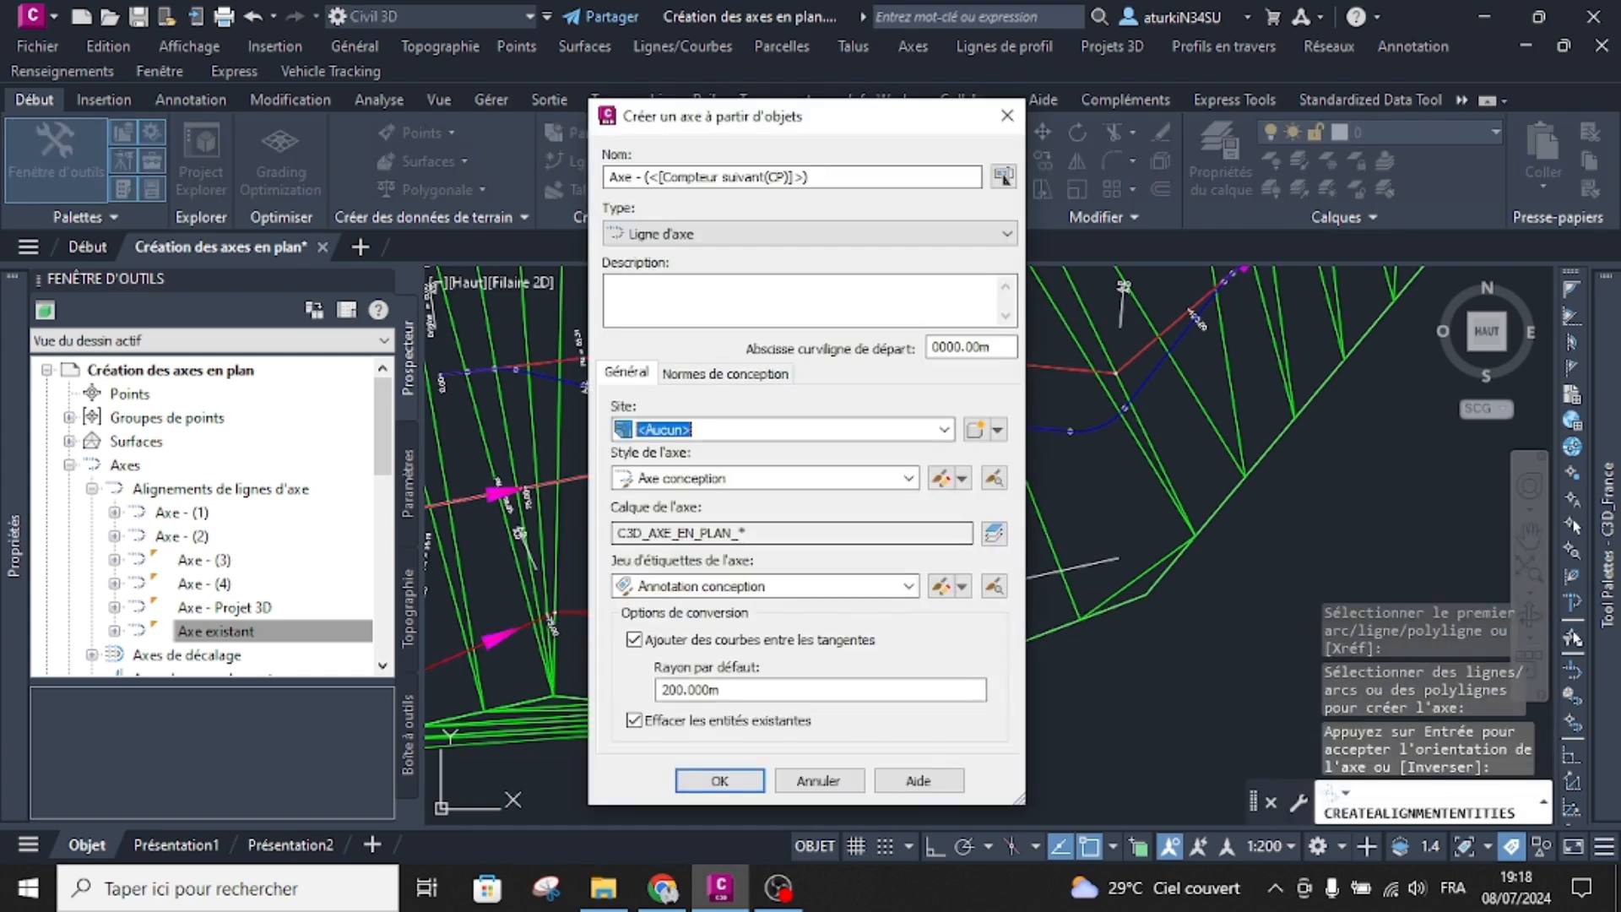
click(634, 640)
click(634, 720)
click(719, 781)
key(Escape)
key(Escape)
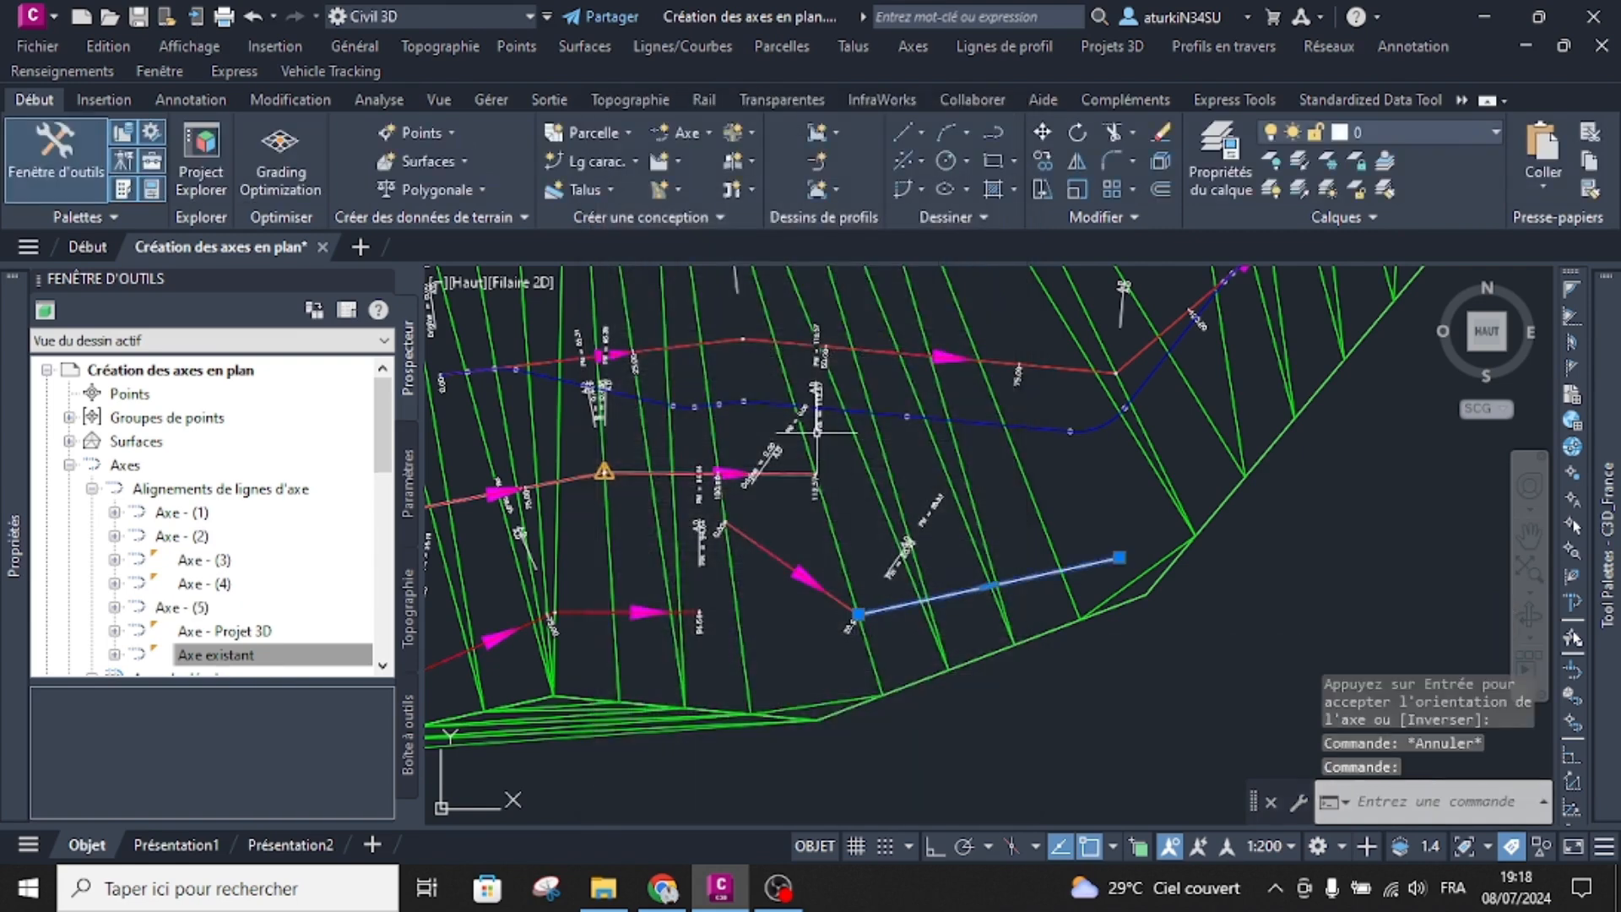
Step: Create an alignment from the eastern polyline with its direction reversed, without adding curves between tangents and without erasing the existing entities
click(680, 132)
click(768, 268)
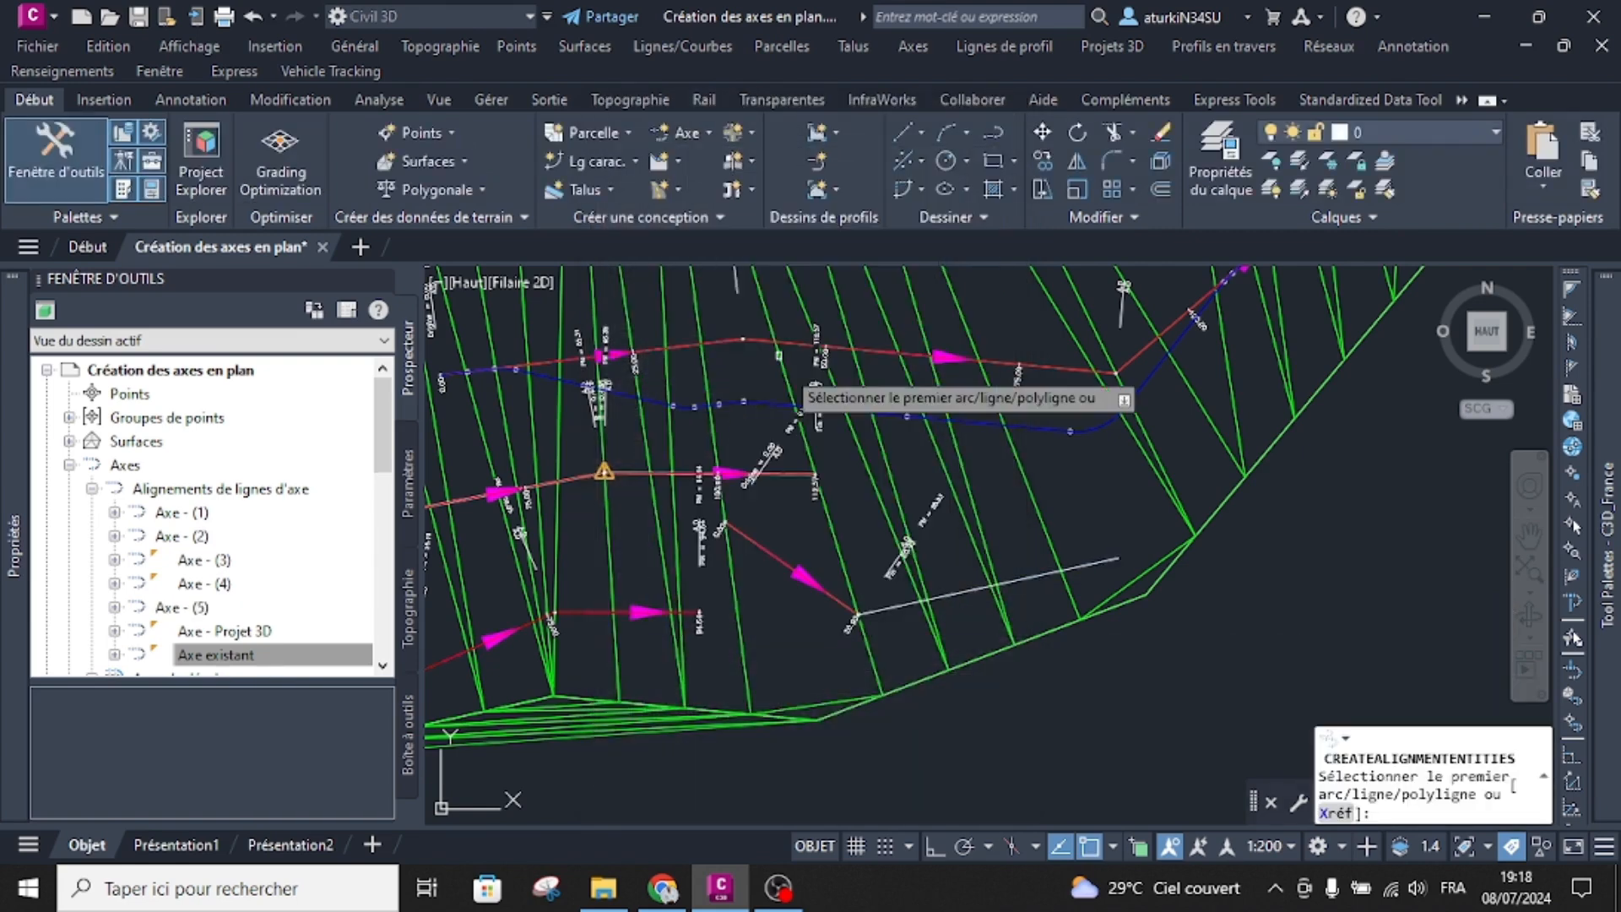
click(947, 592)
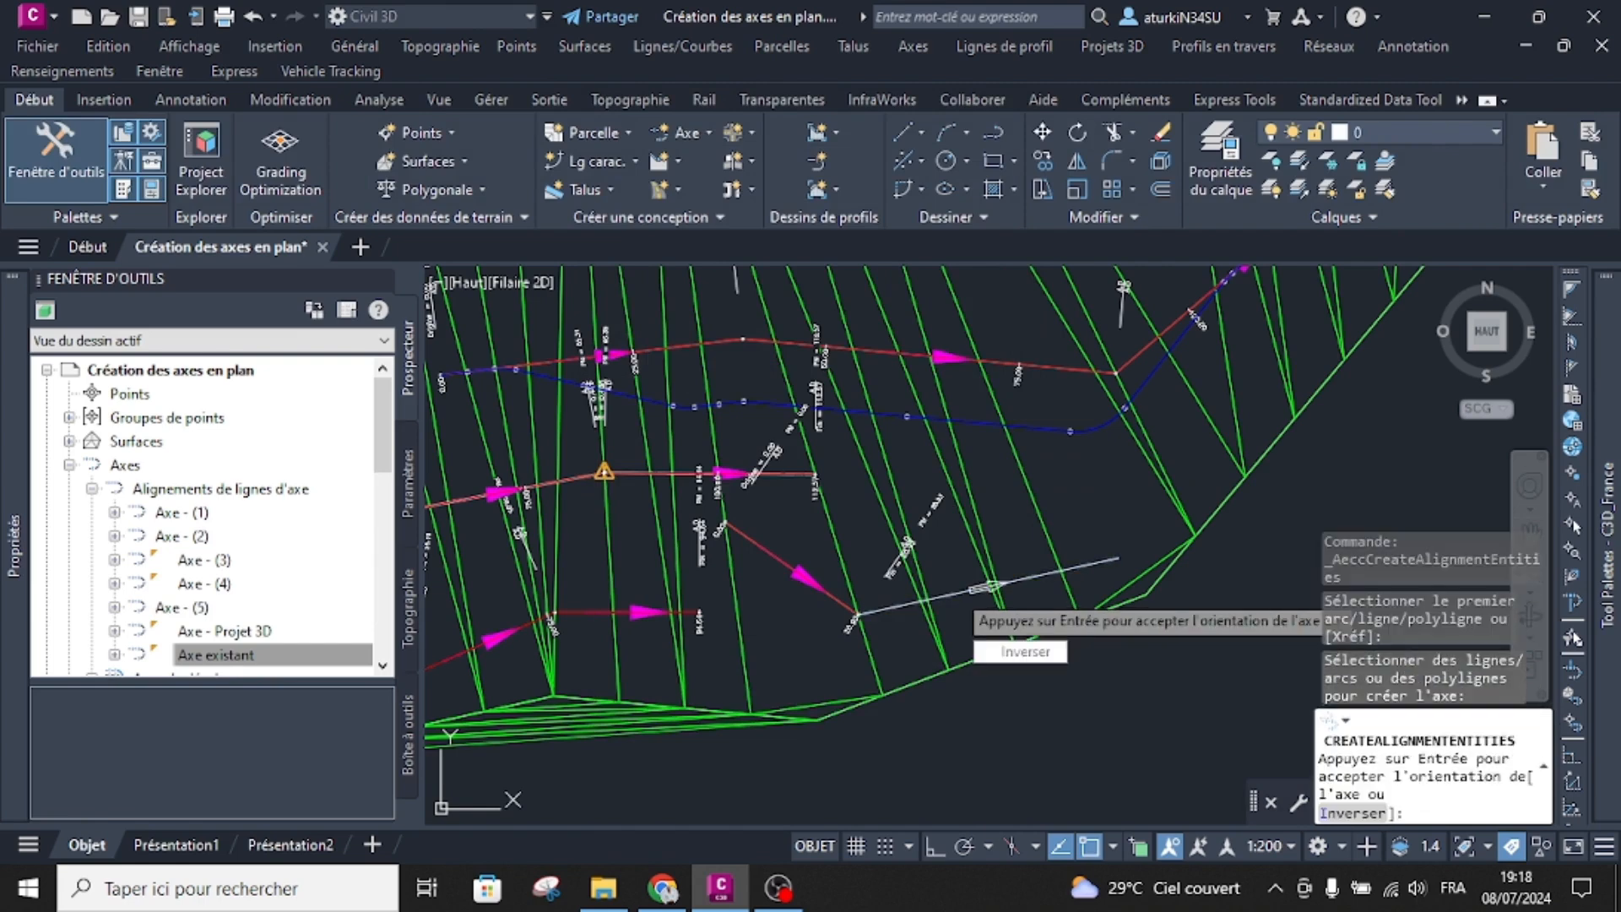
key(Return)
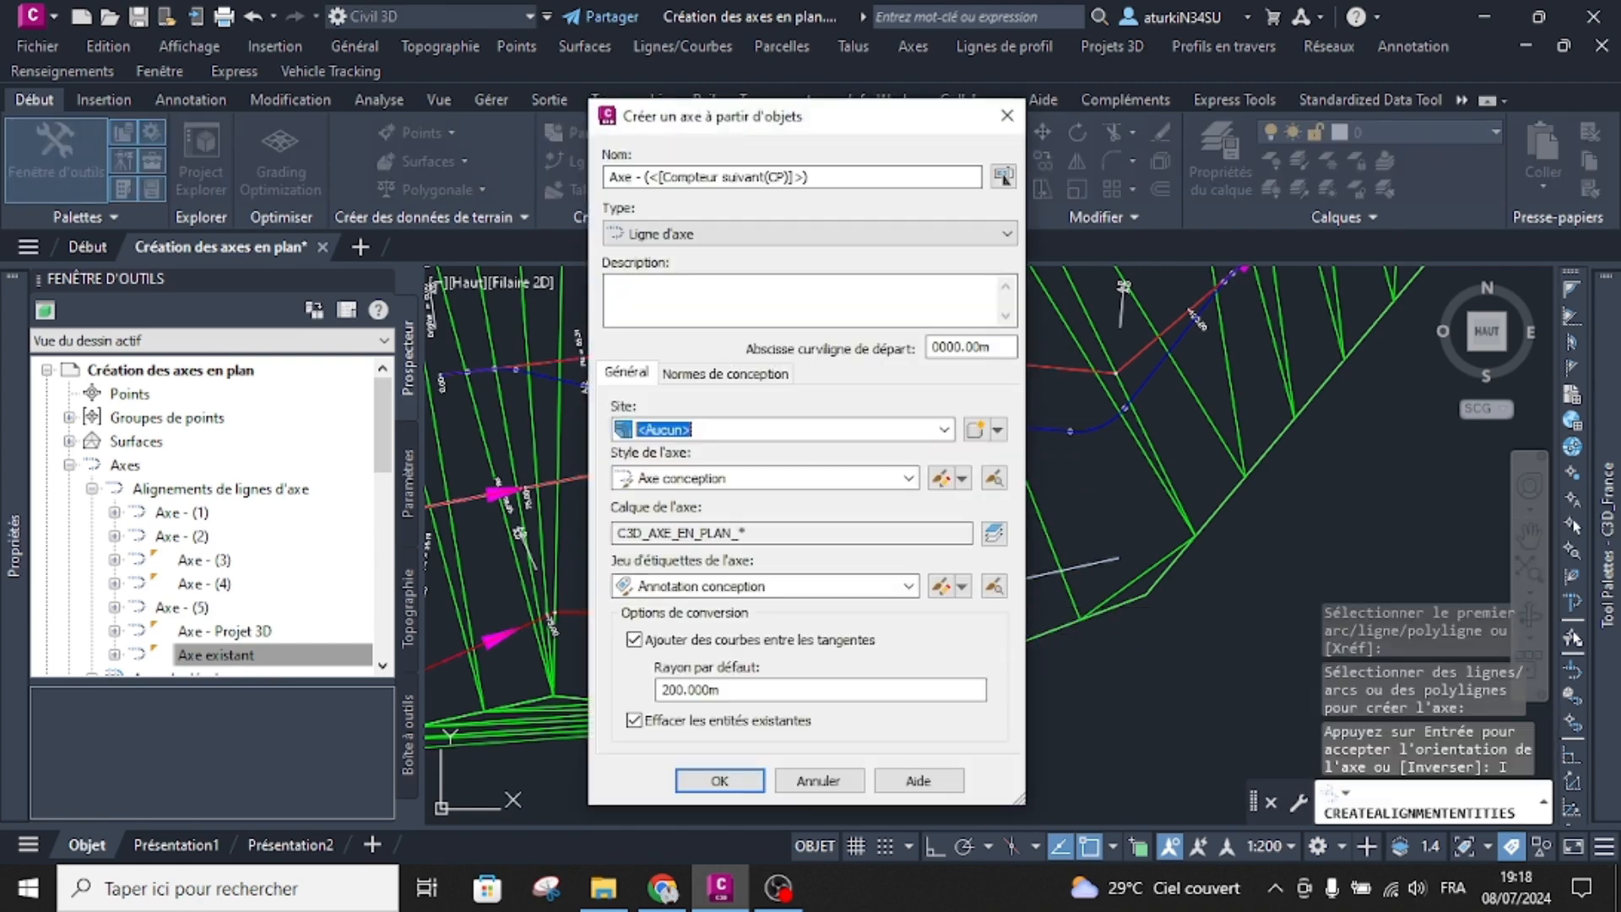
click(634, 639)
click(634, 720)
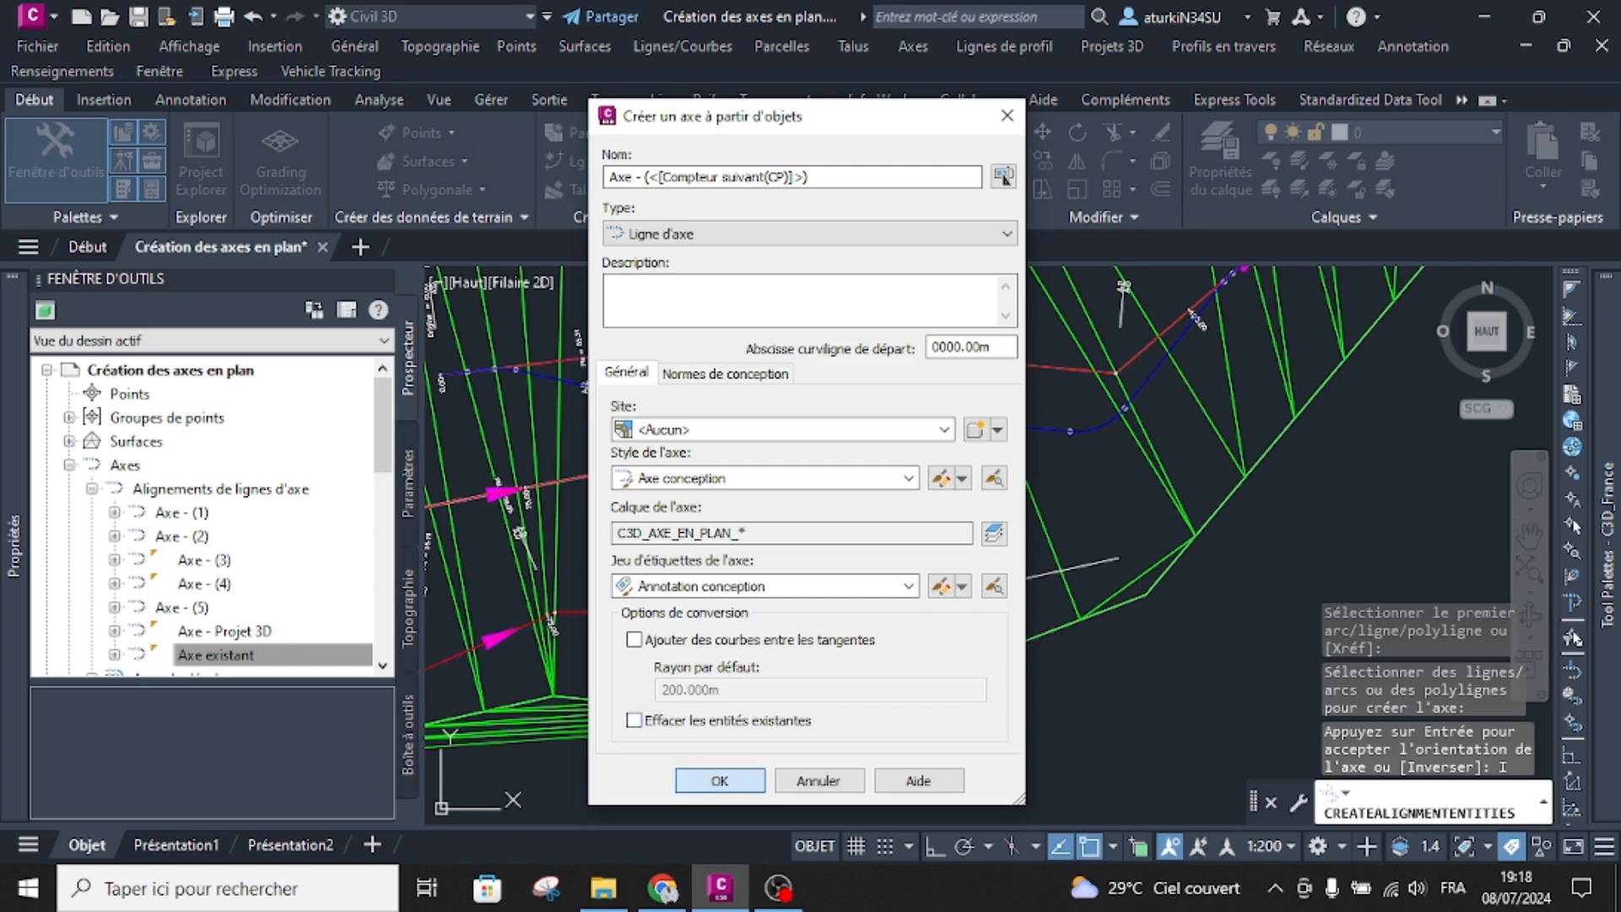
click(719, 780)
key(Escape)
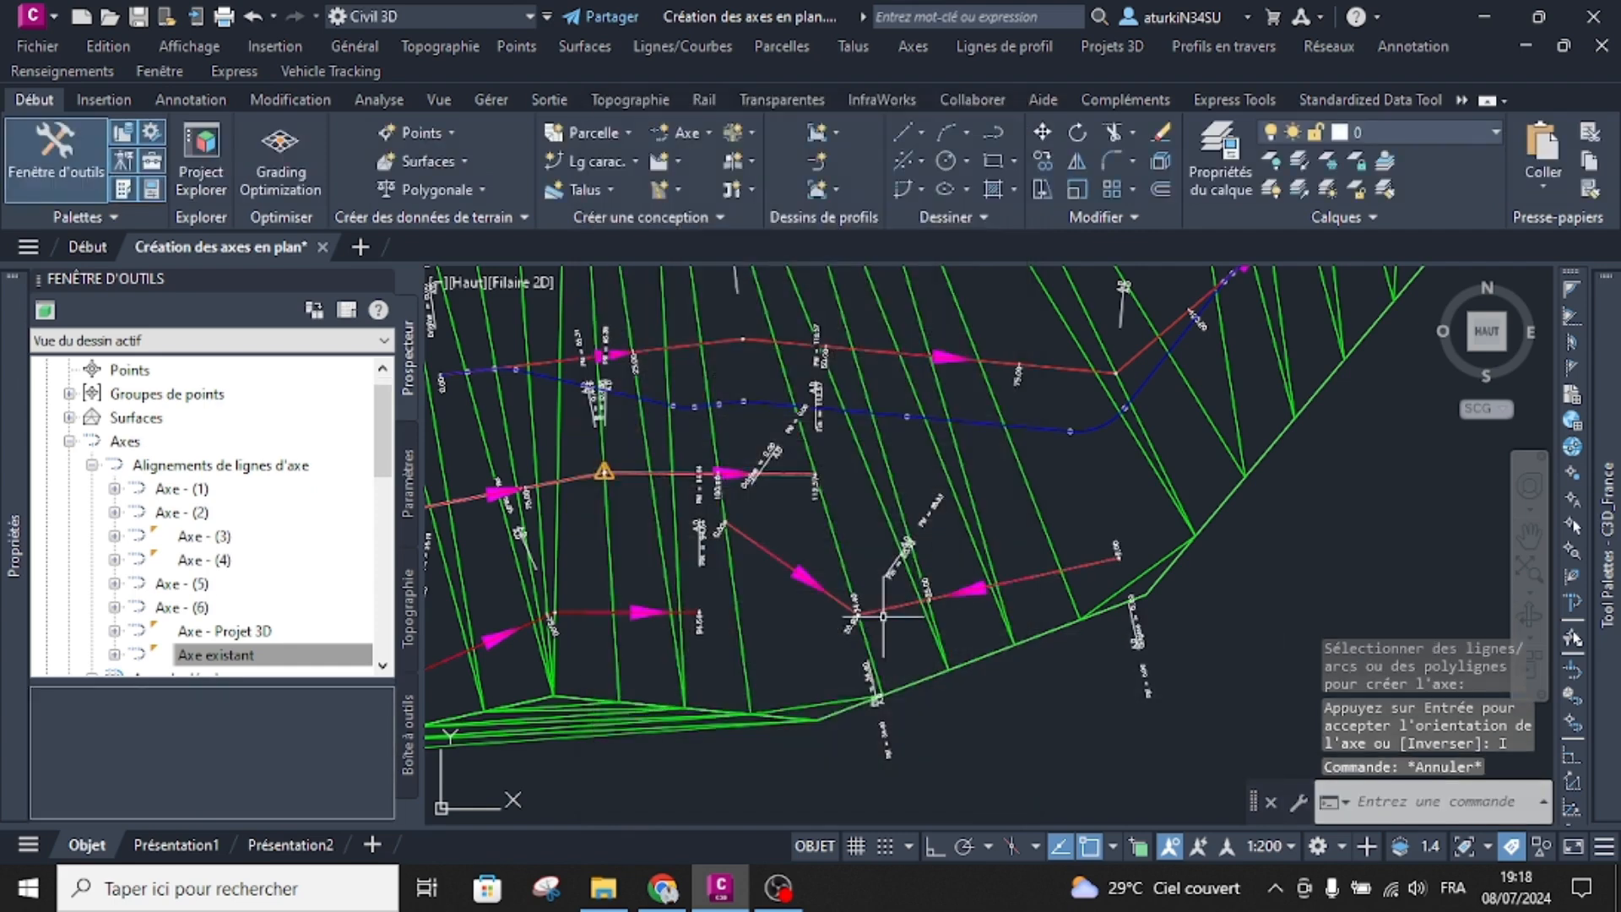
Step: Try a connected alignment from Axe - (5) to Axe - (6), locating it above the point where they meet
click(687, 132)
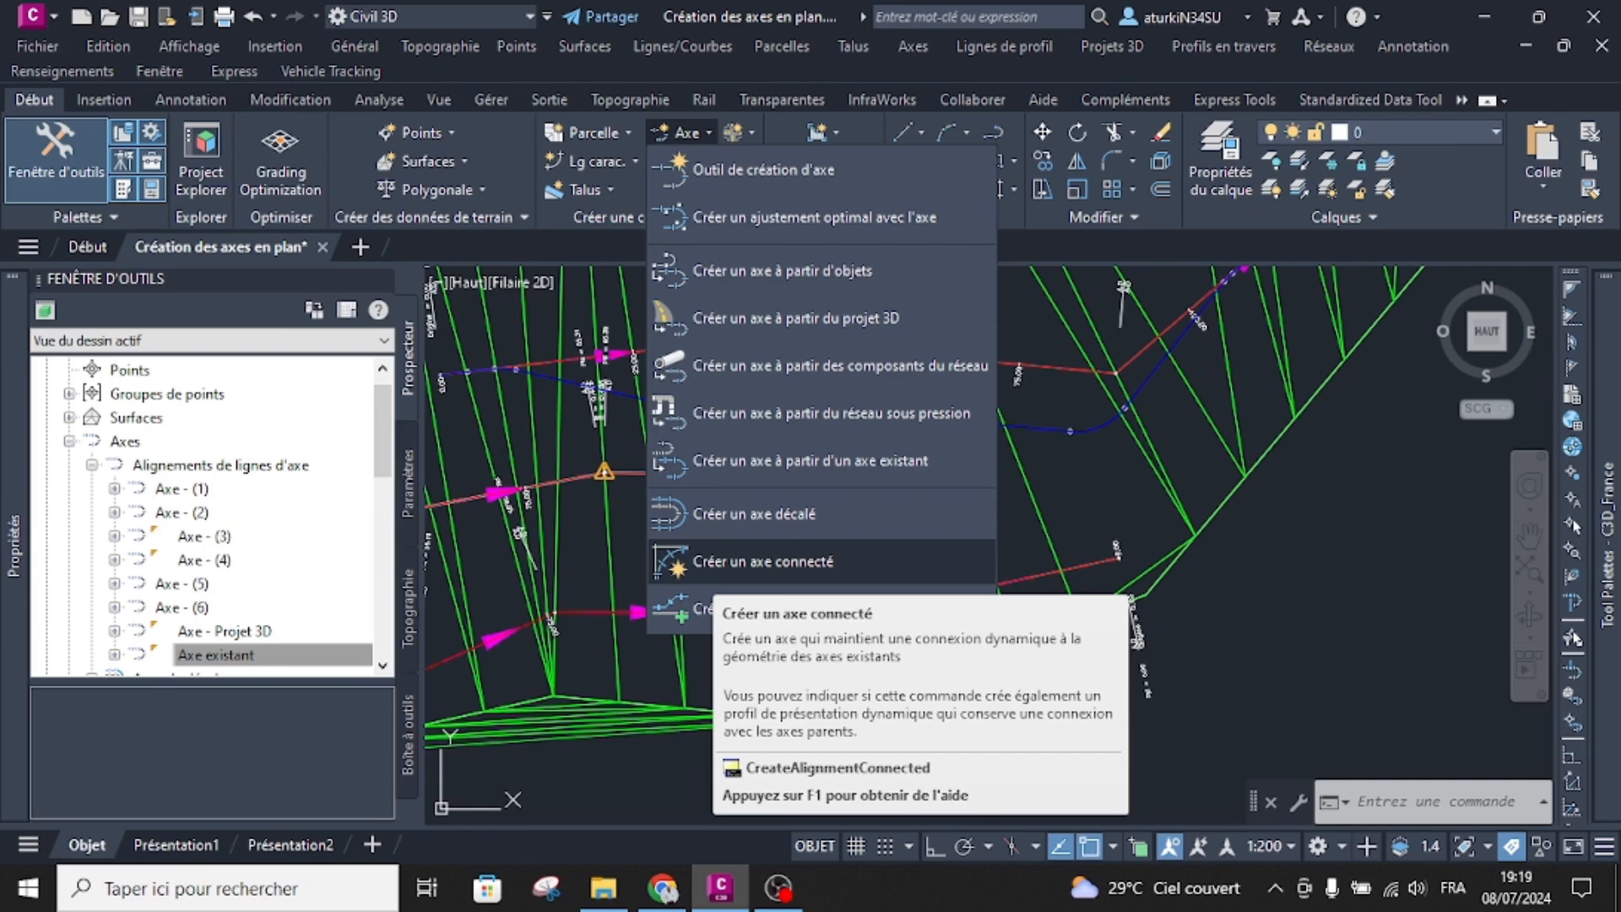
click(759, 562)
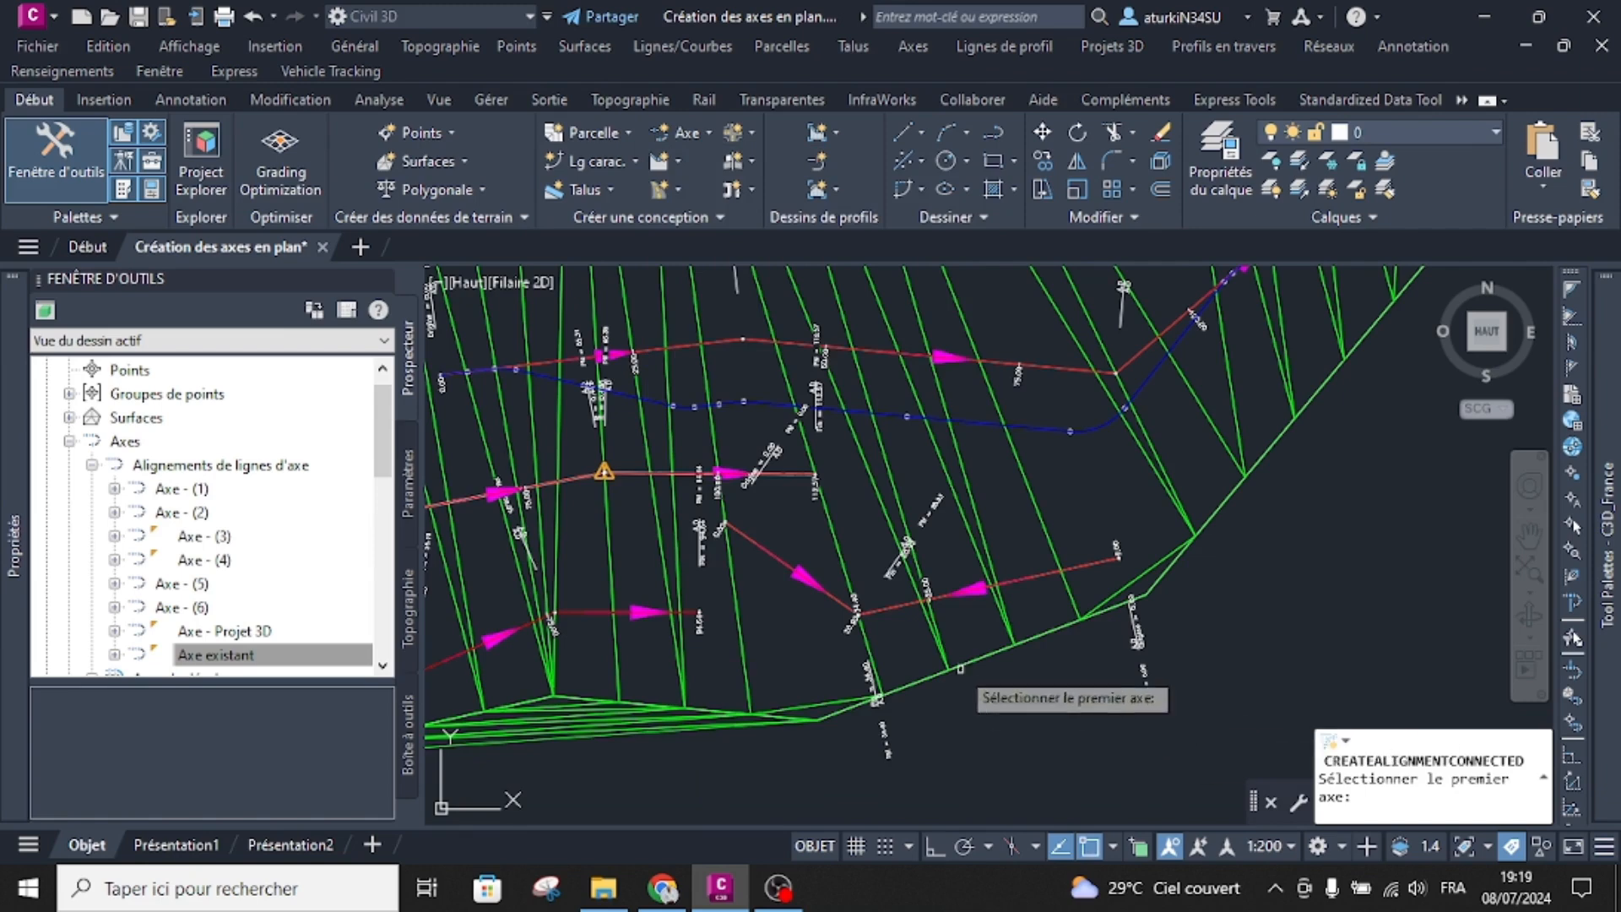
scroll(831, 621, up, 5)
click(887, 591)
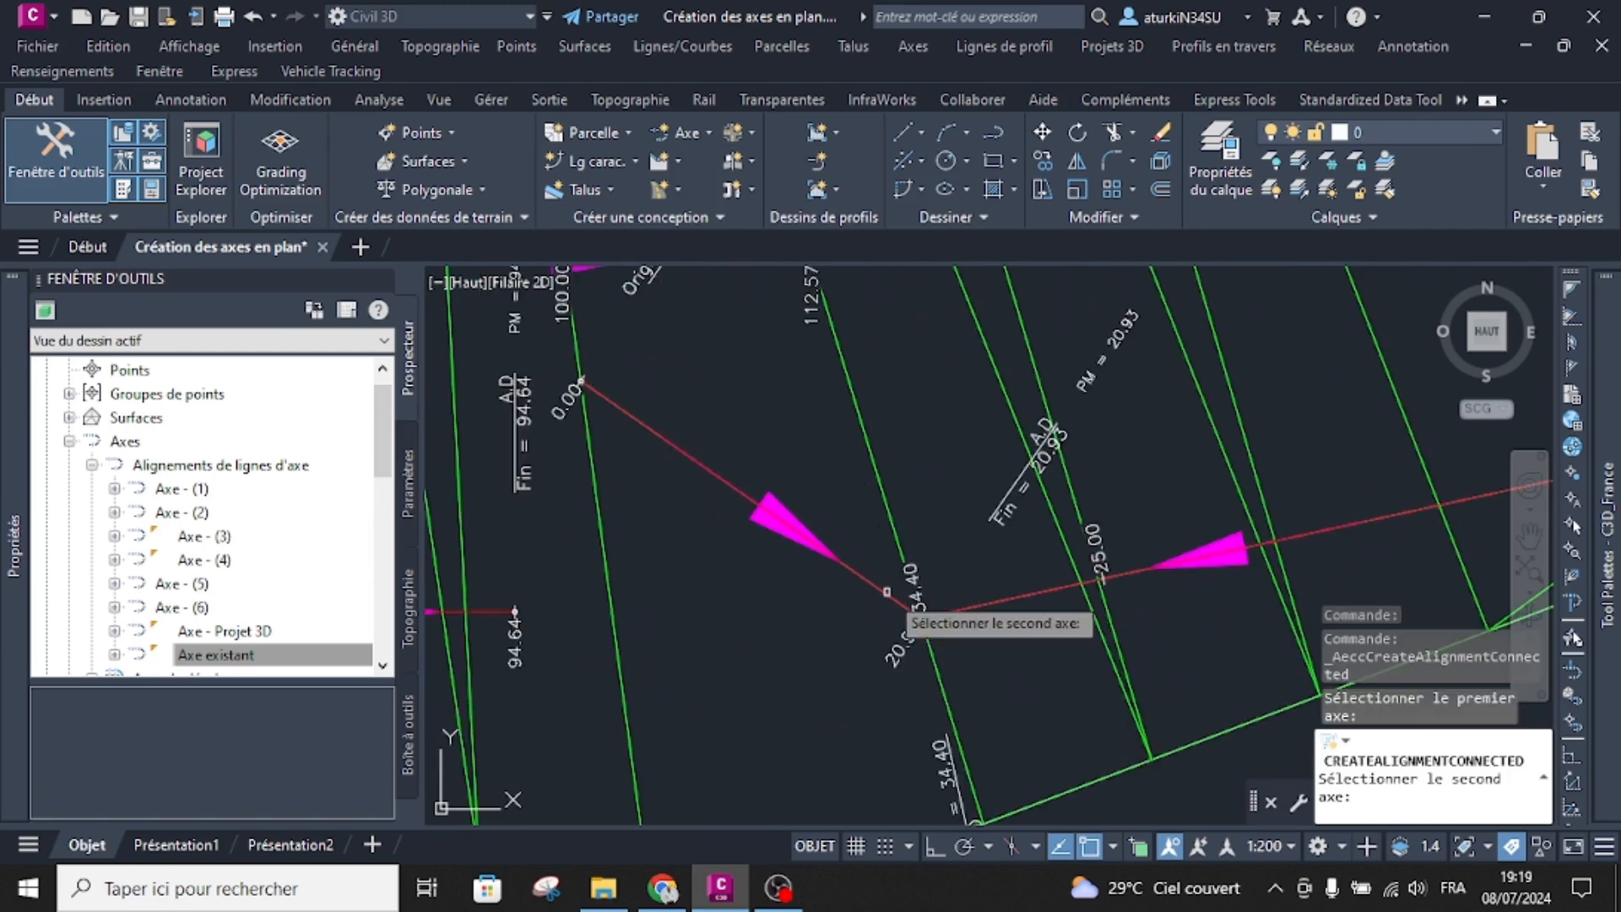
click(983, 603)
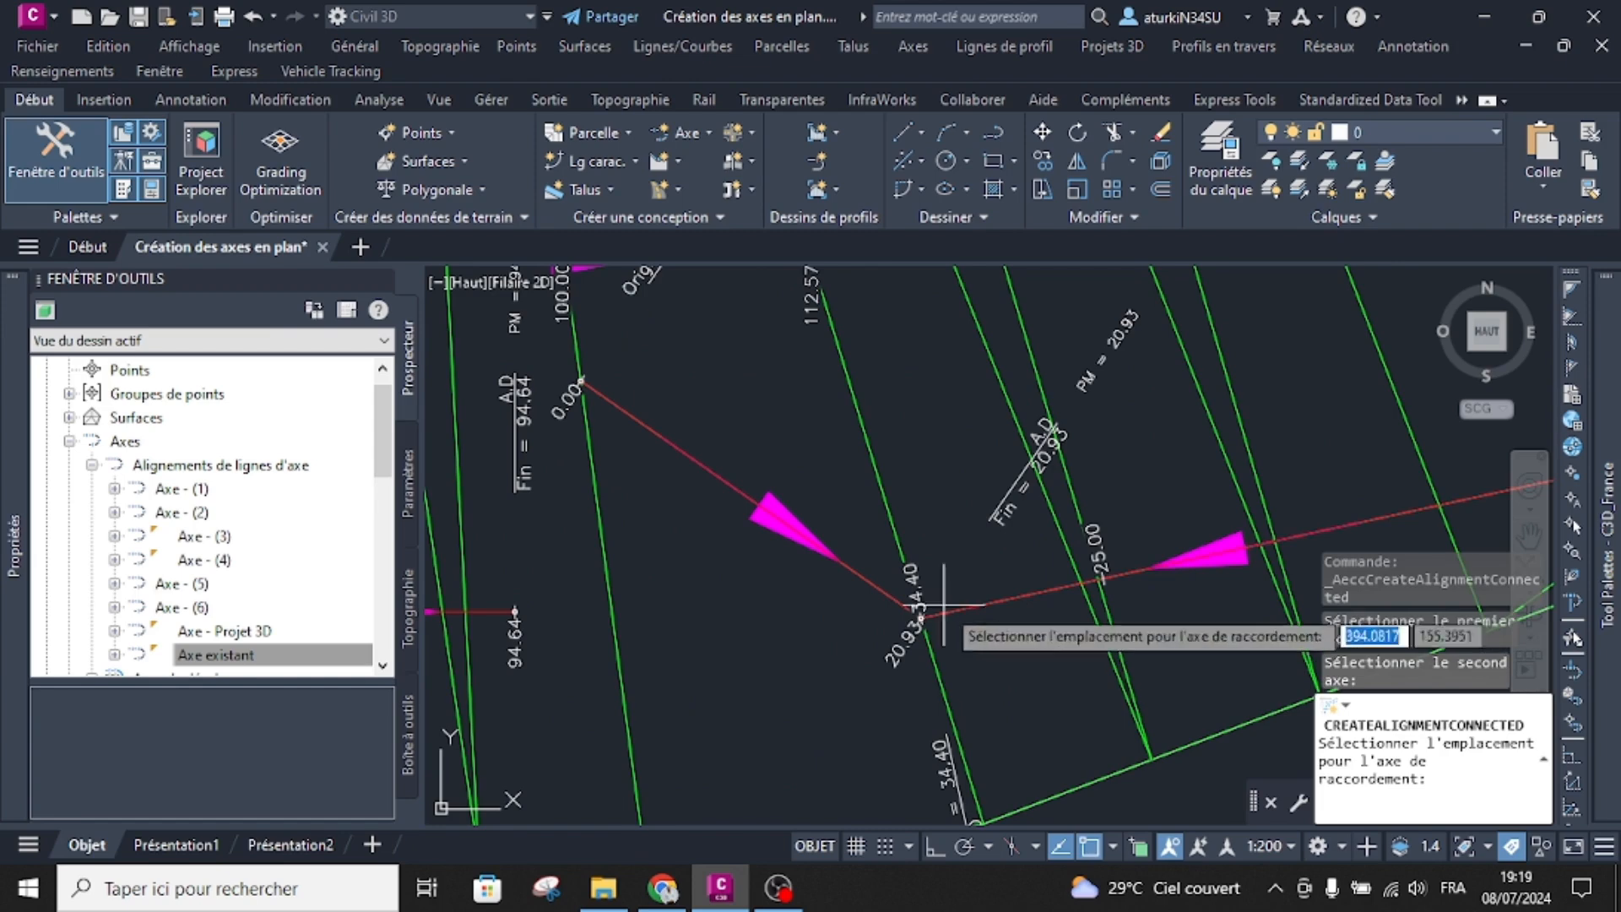
scroll(925, 574, up, 2)
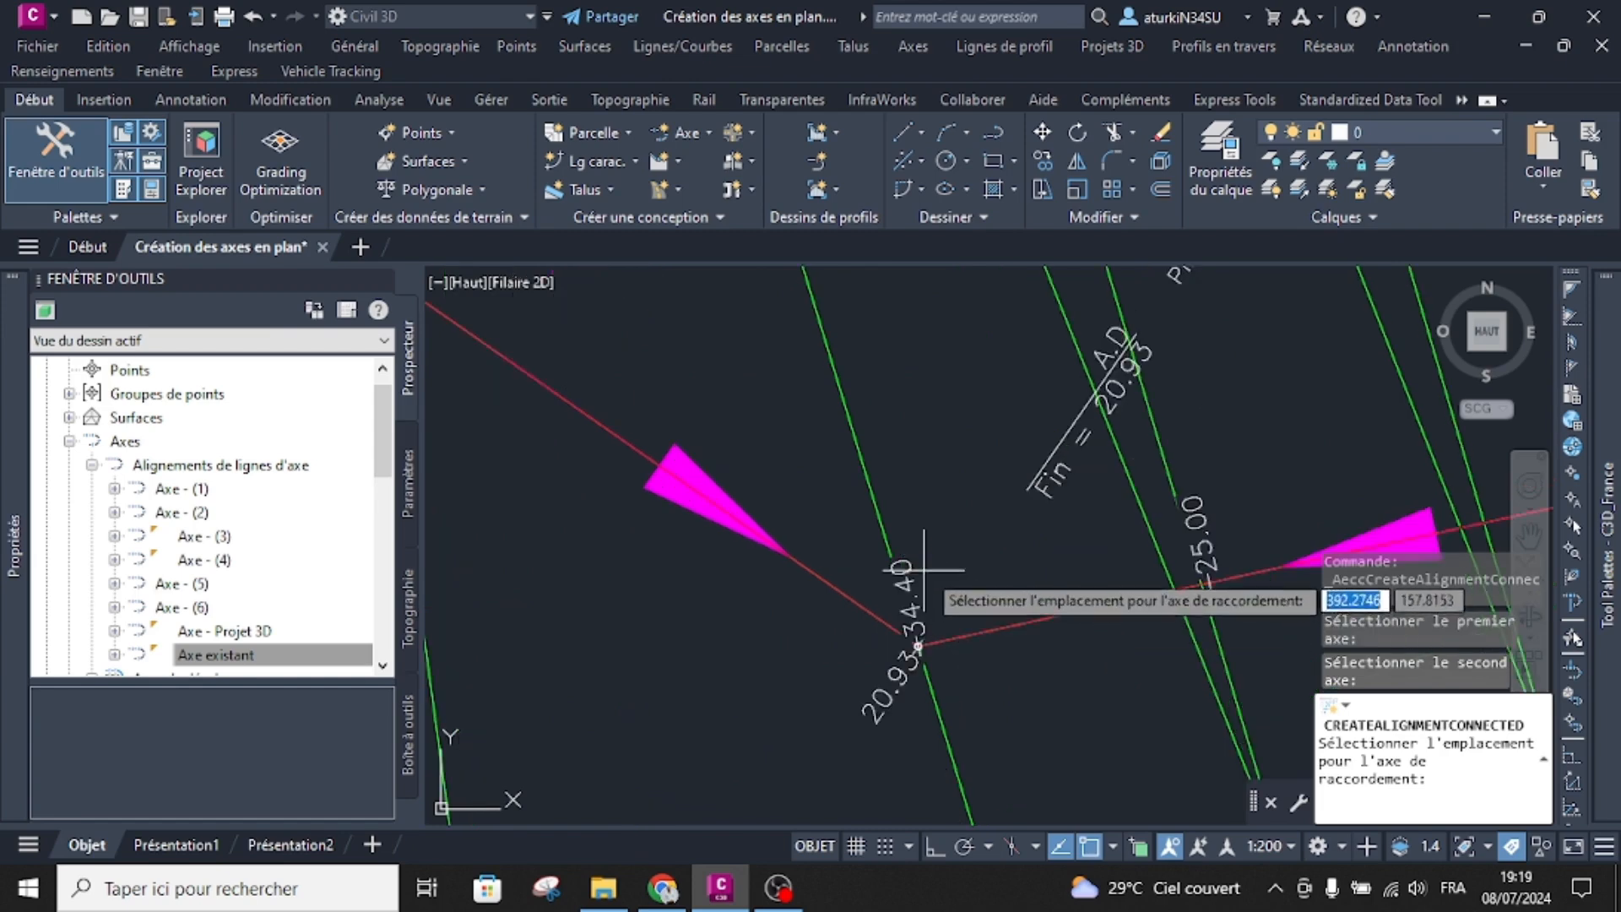
click(952, 516)
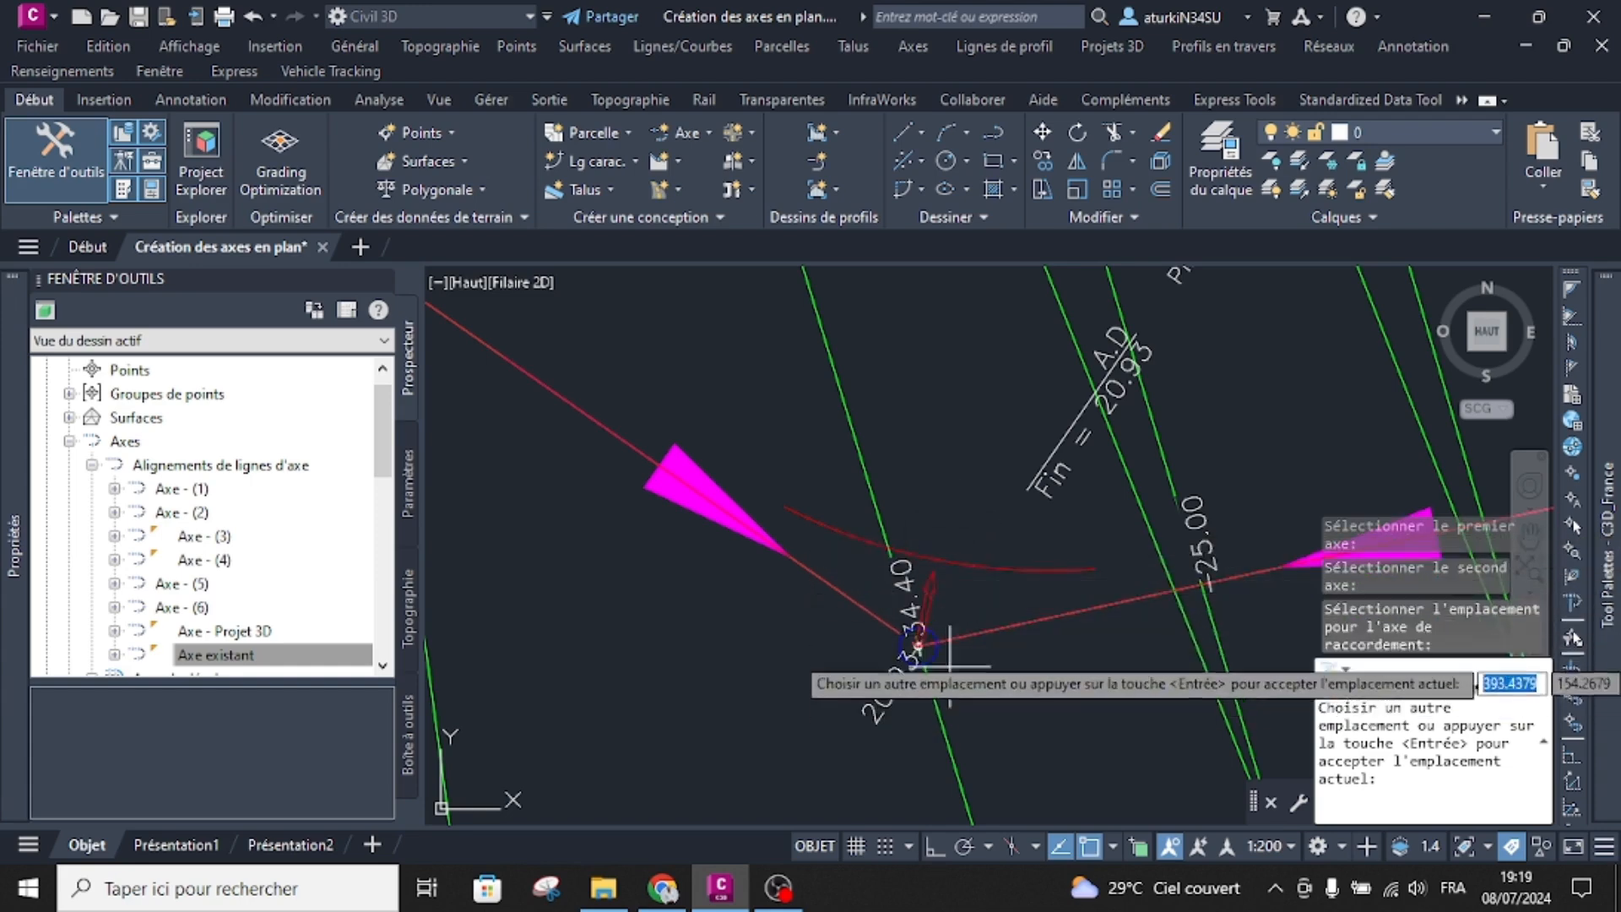
scroll(937, 519, down, 3)
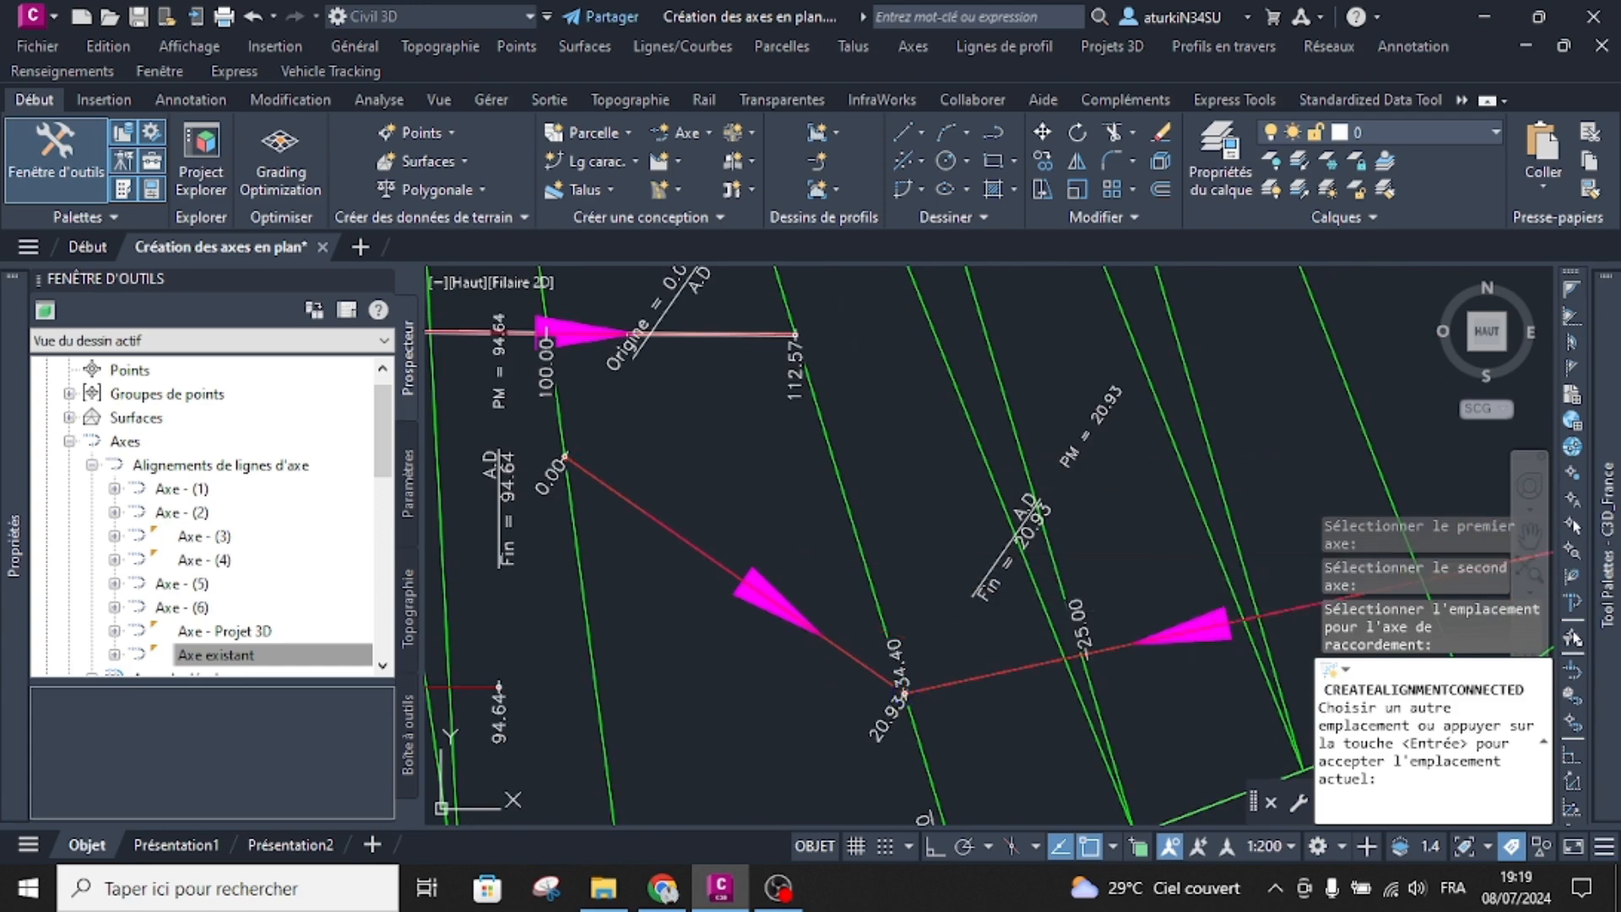
key(Return)
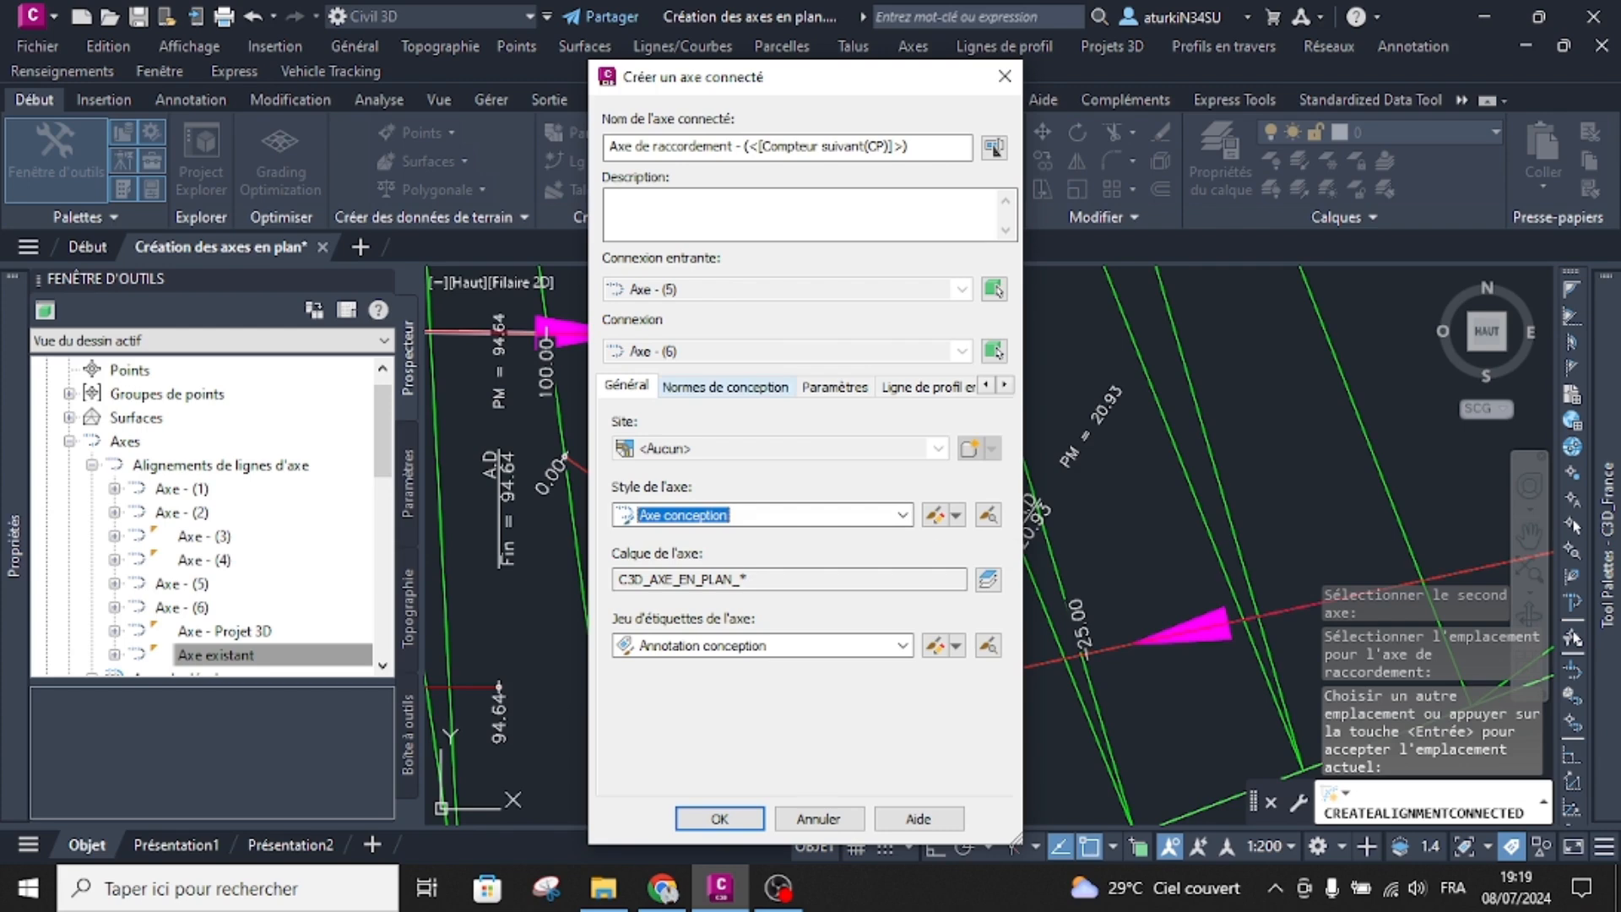
Step: Review the design criteria, connection parameters and available curve group types for the connected alignment
click(725, 385)
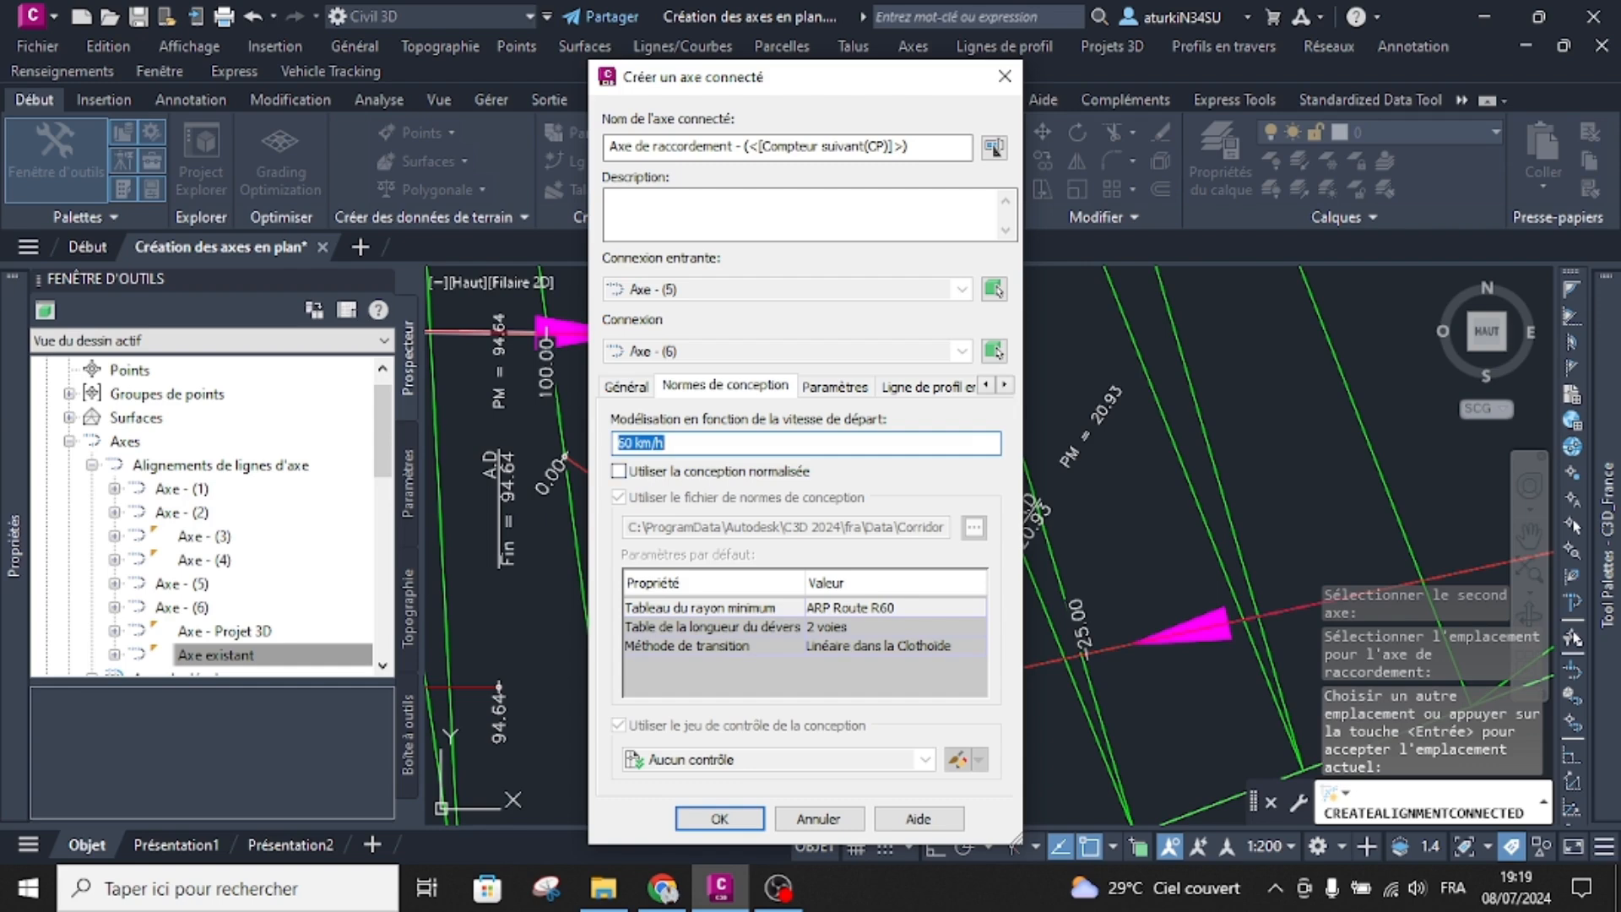
click(834, 386)
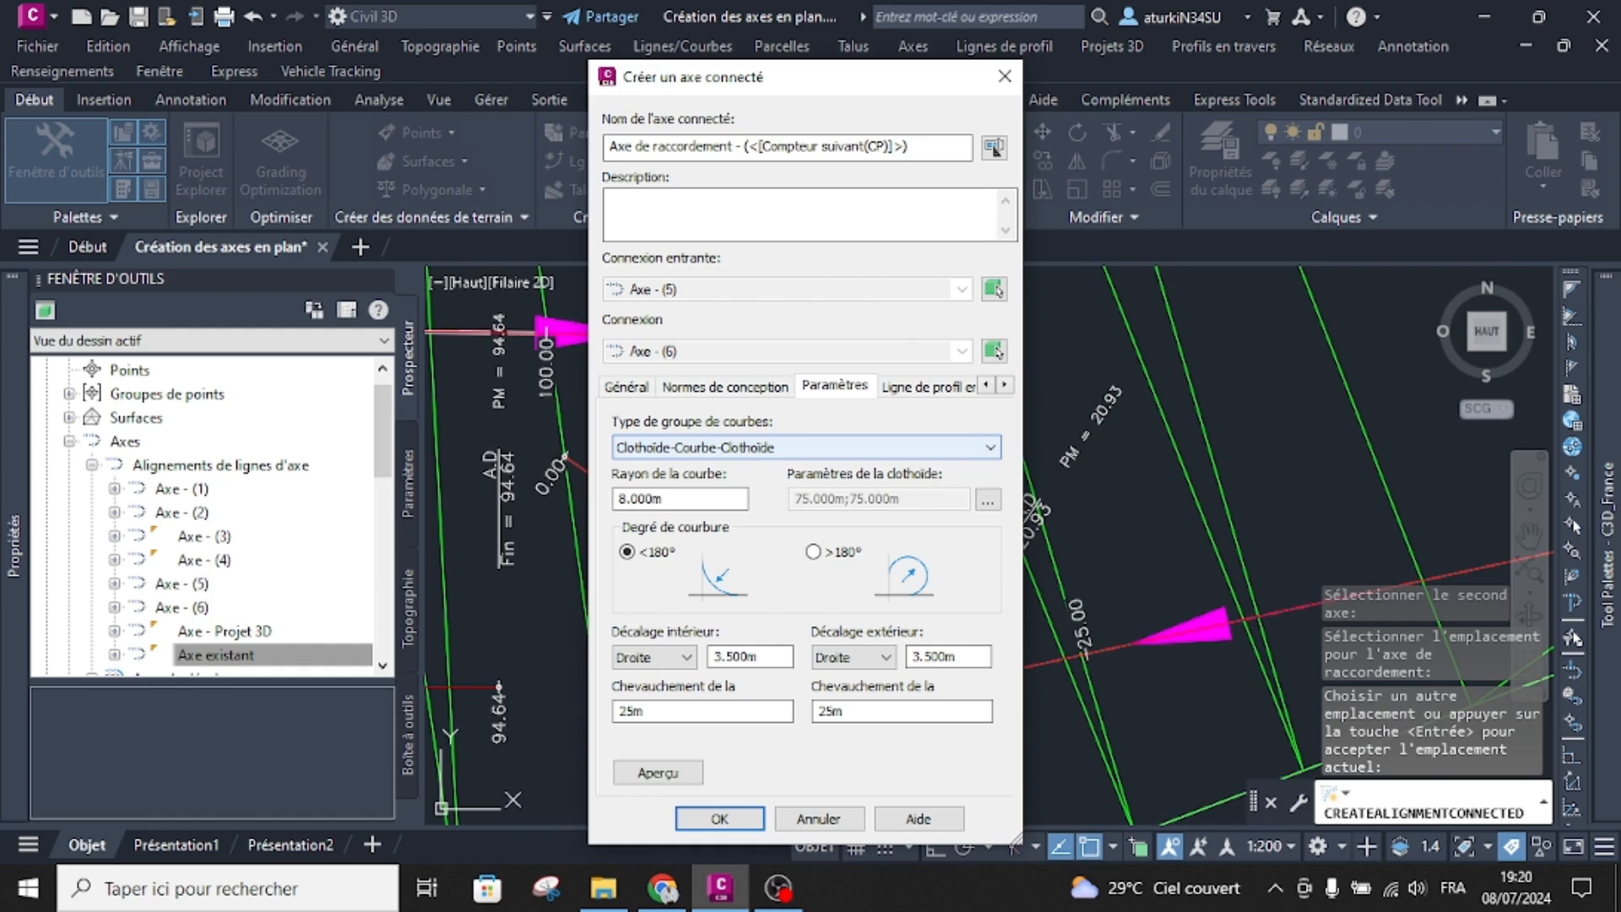
click(806, 447)
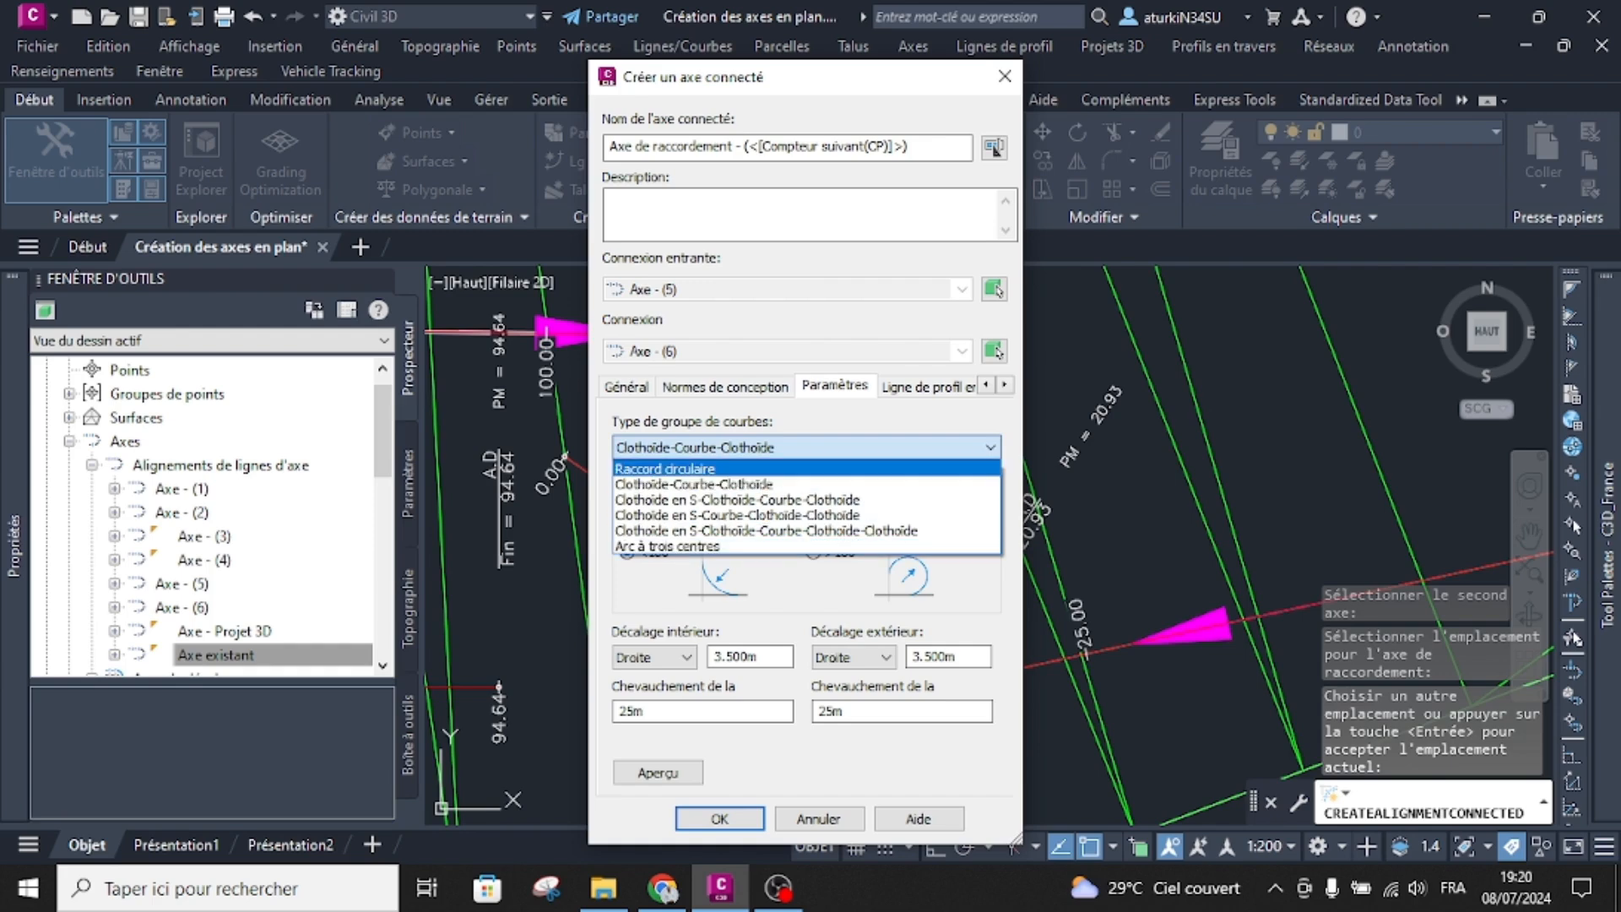
key(Escape)
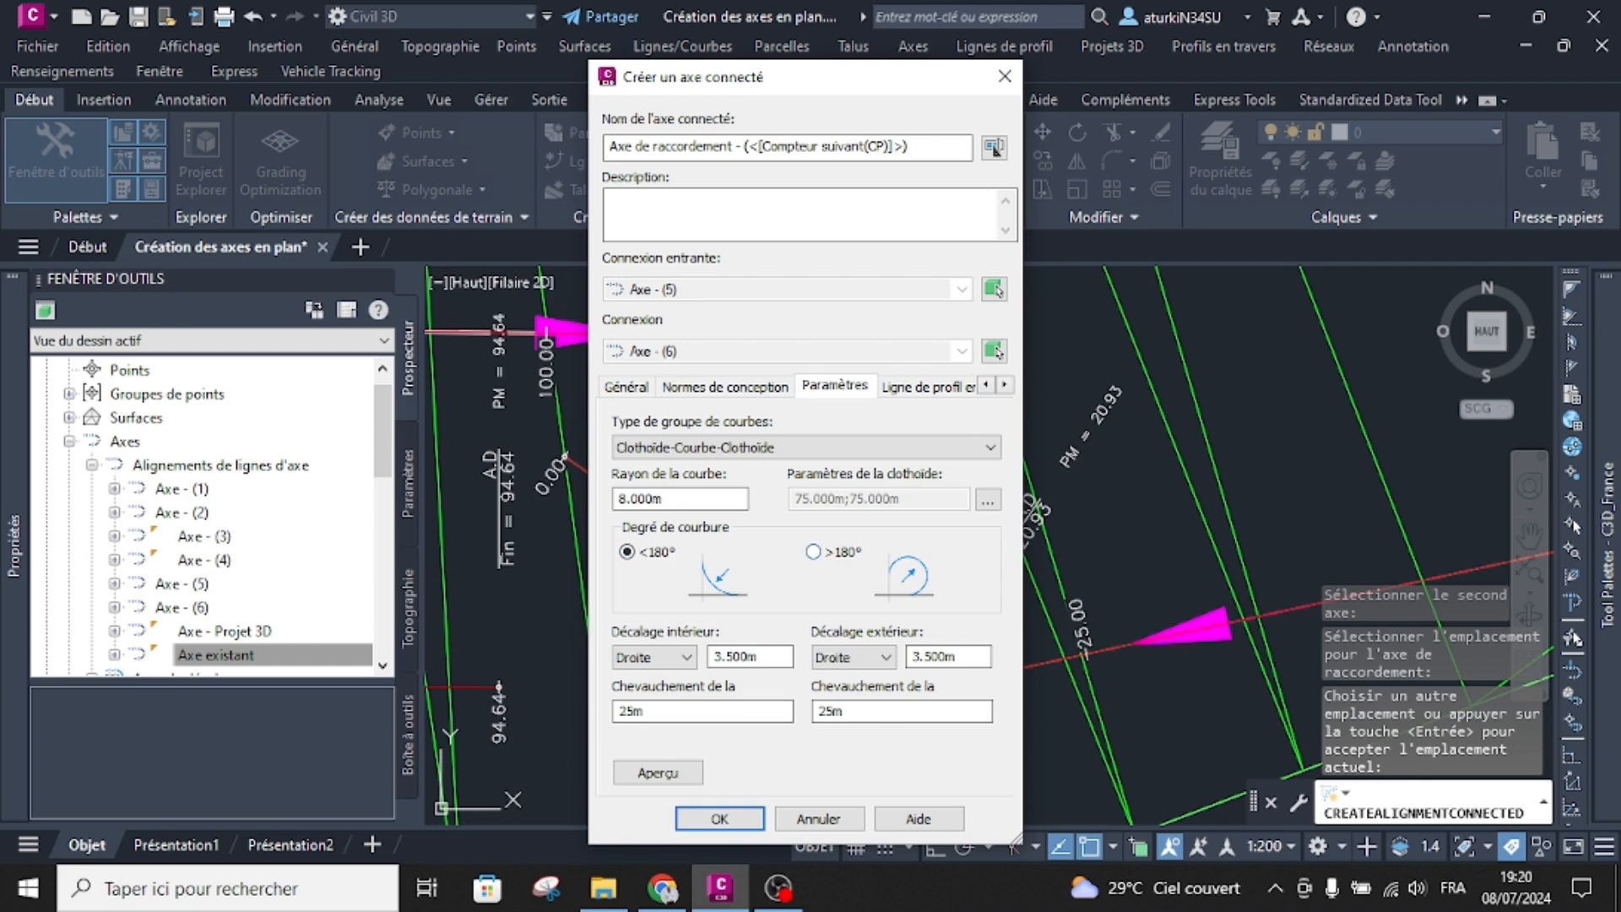
Step: Try curve radii of 240 m and 1000 m for the Clothoïde-Courbe-Clothoïde connection, and abandon the connected alignment
double_click(641, 499)
text(240)
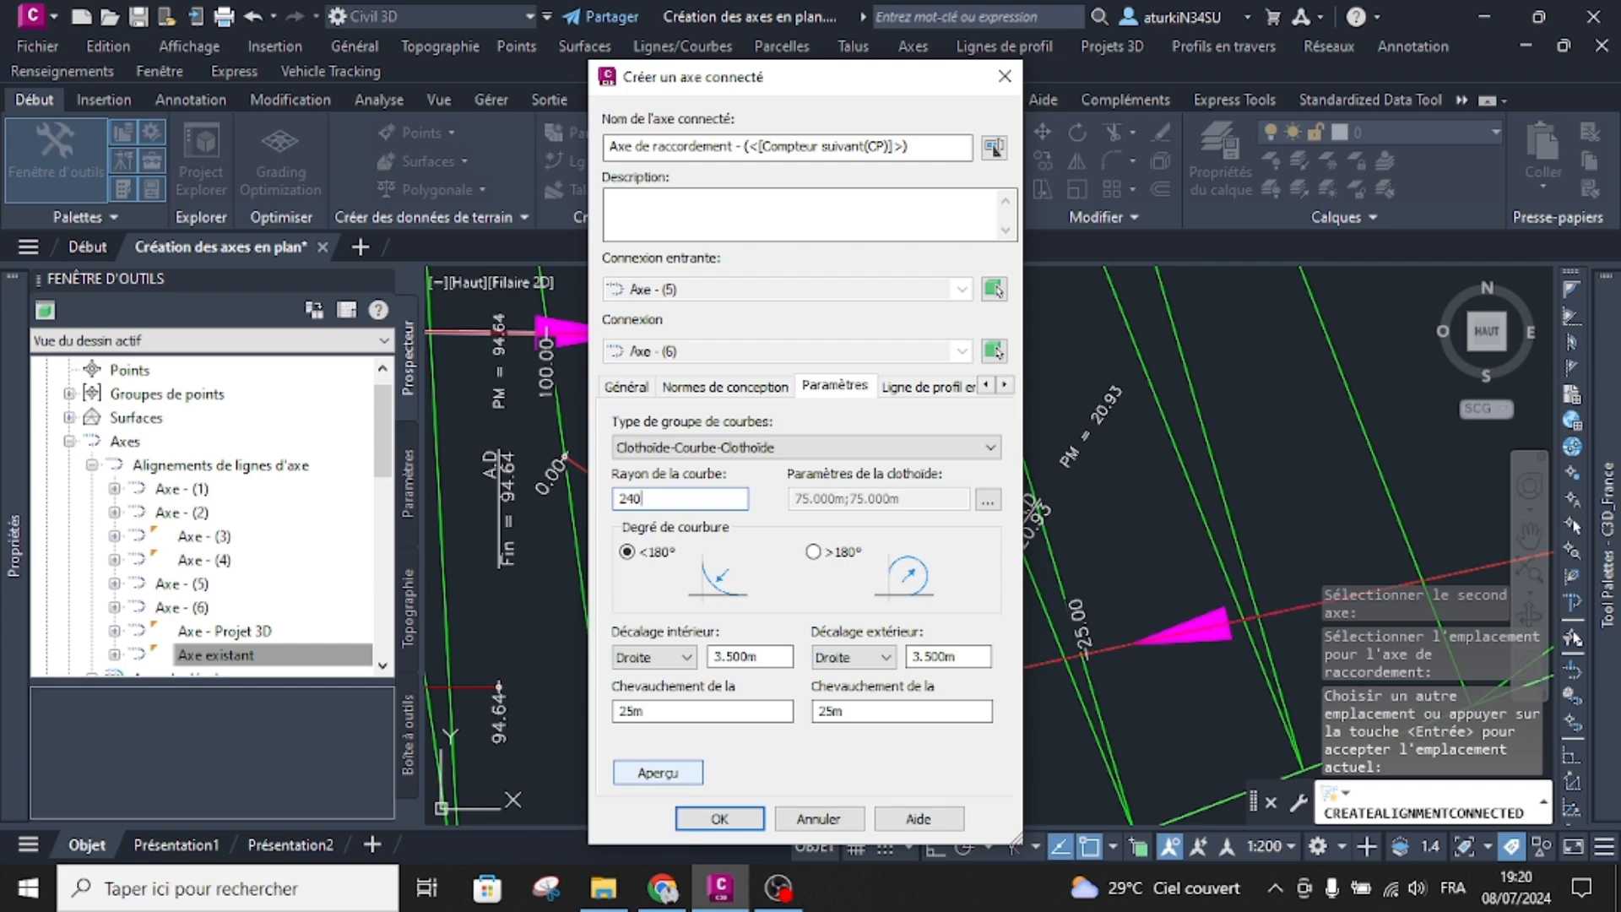
key(Return)
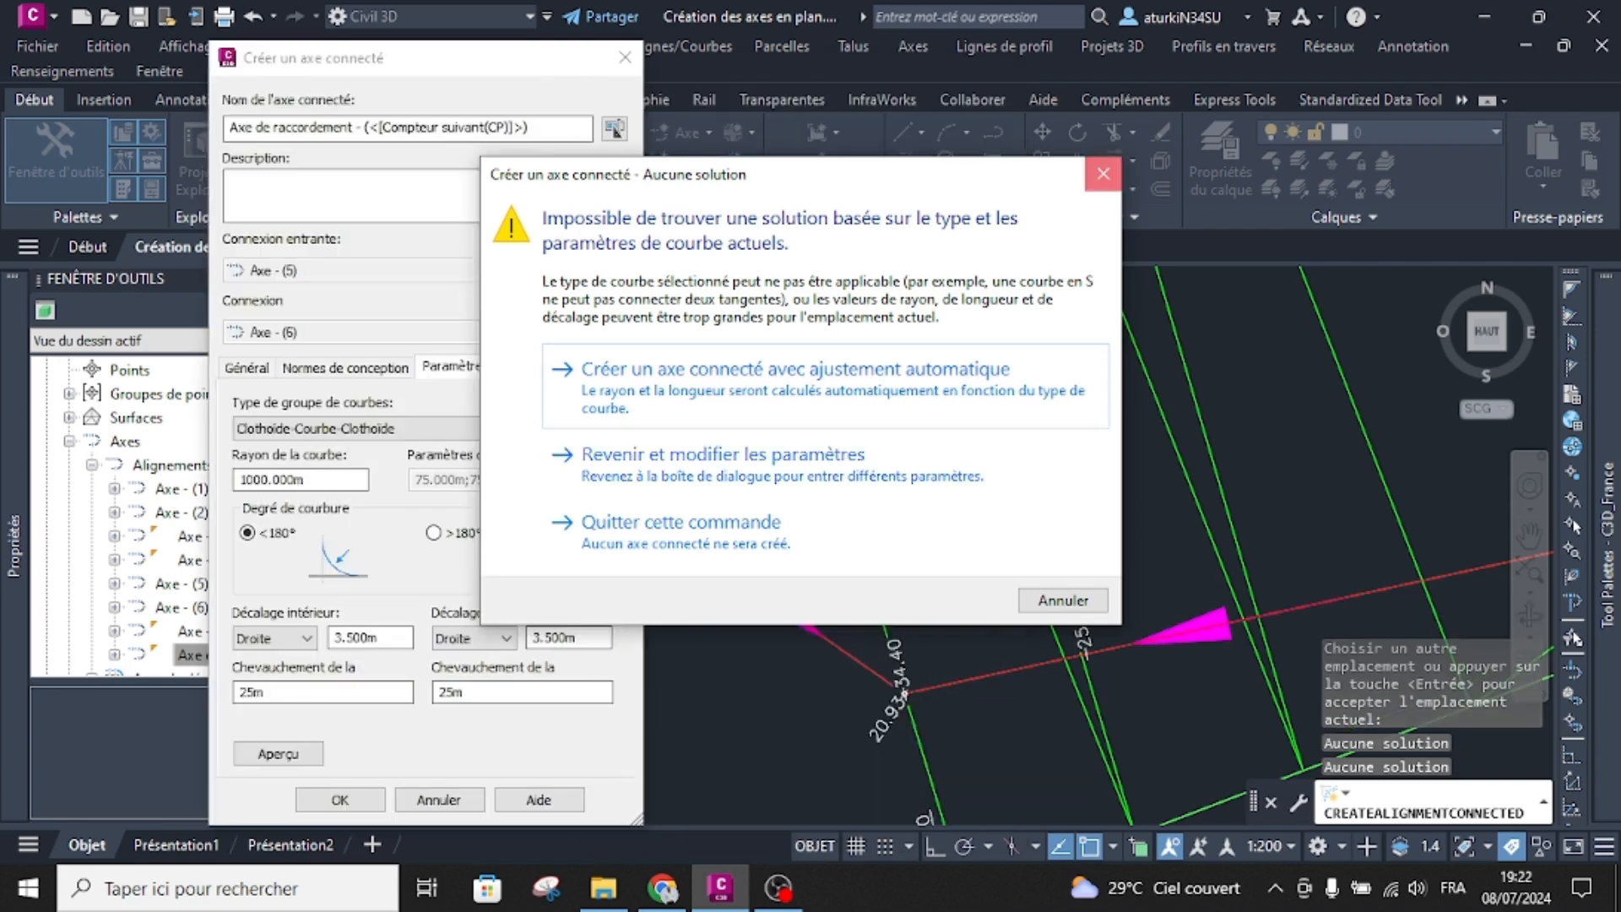
click(642, 454)
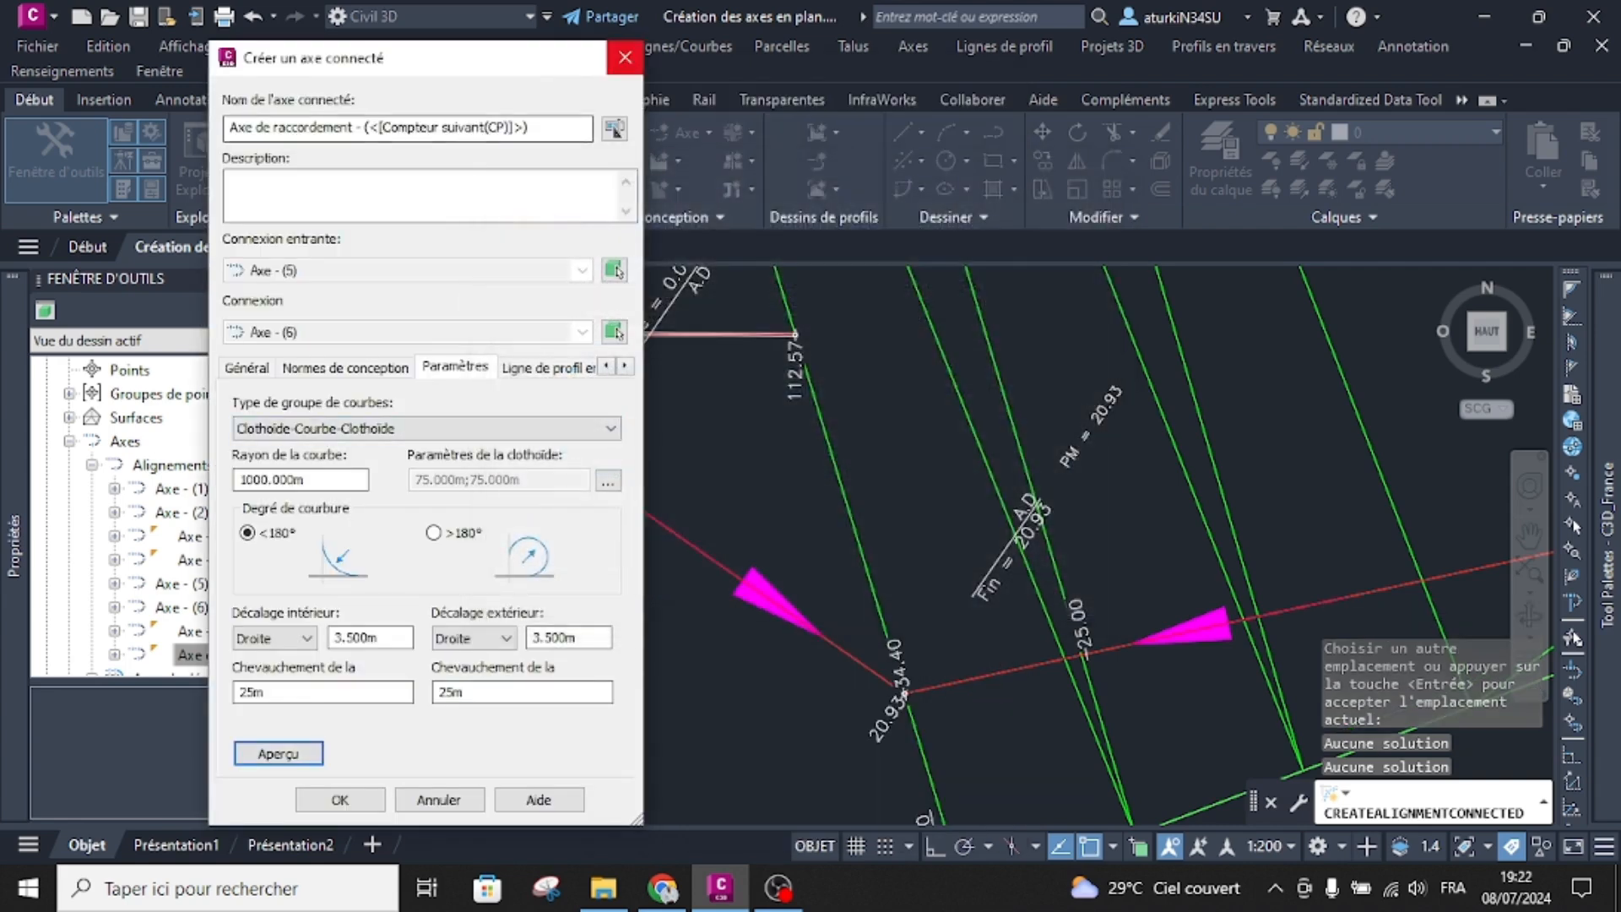
click(624, 57)
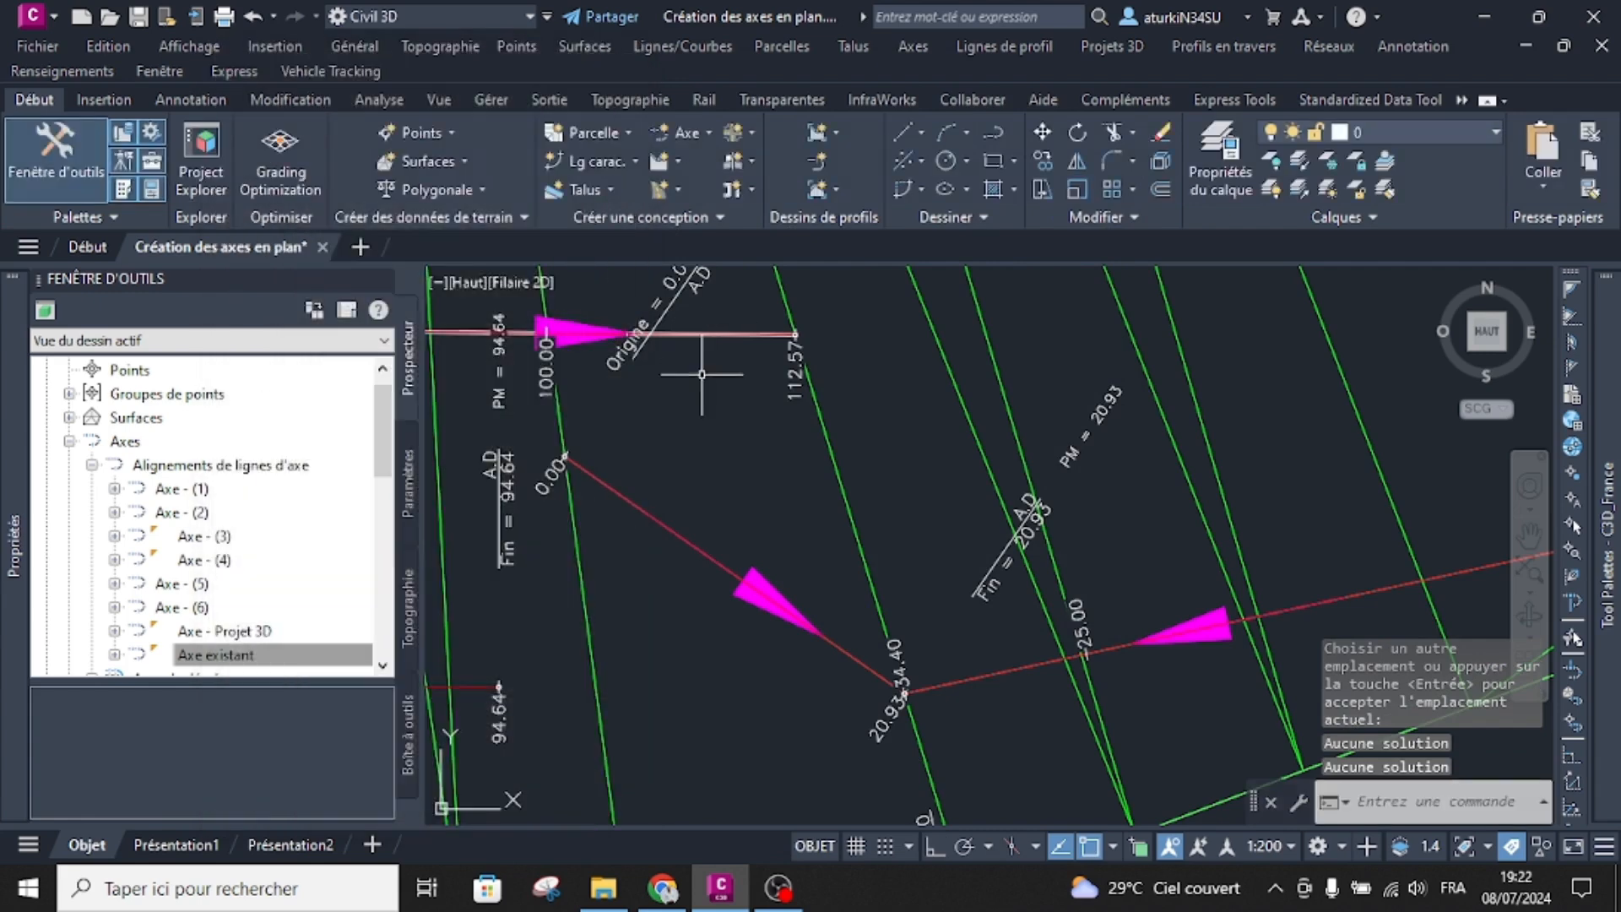
click(762, 462)
key(Escape)
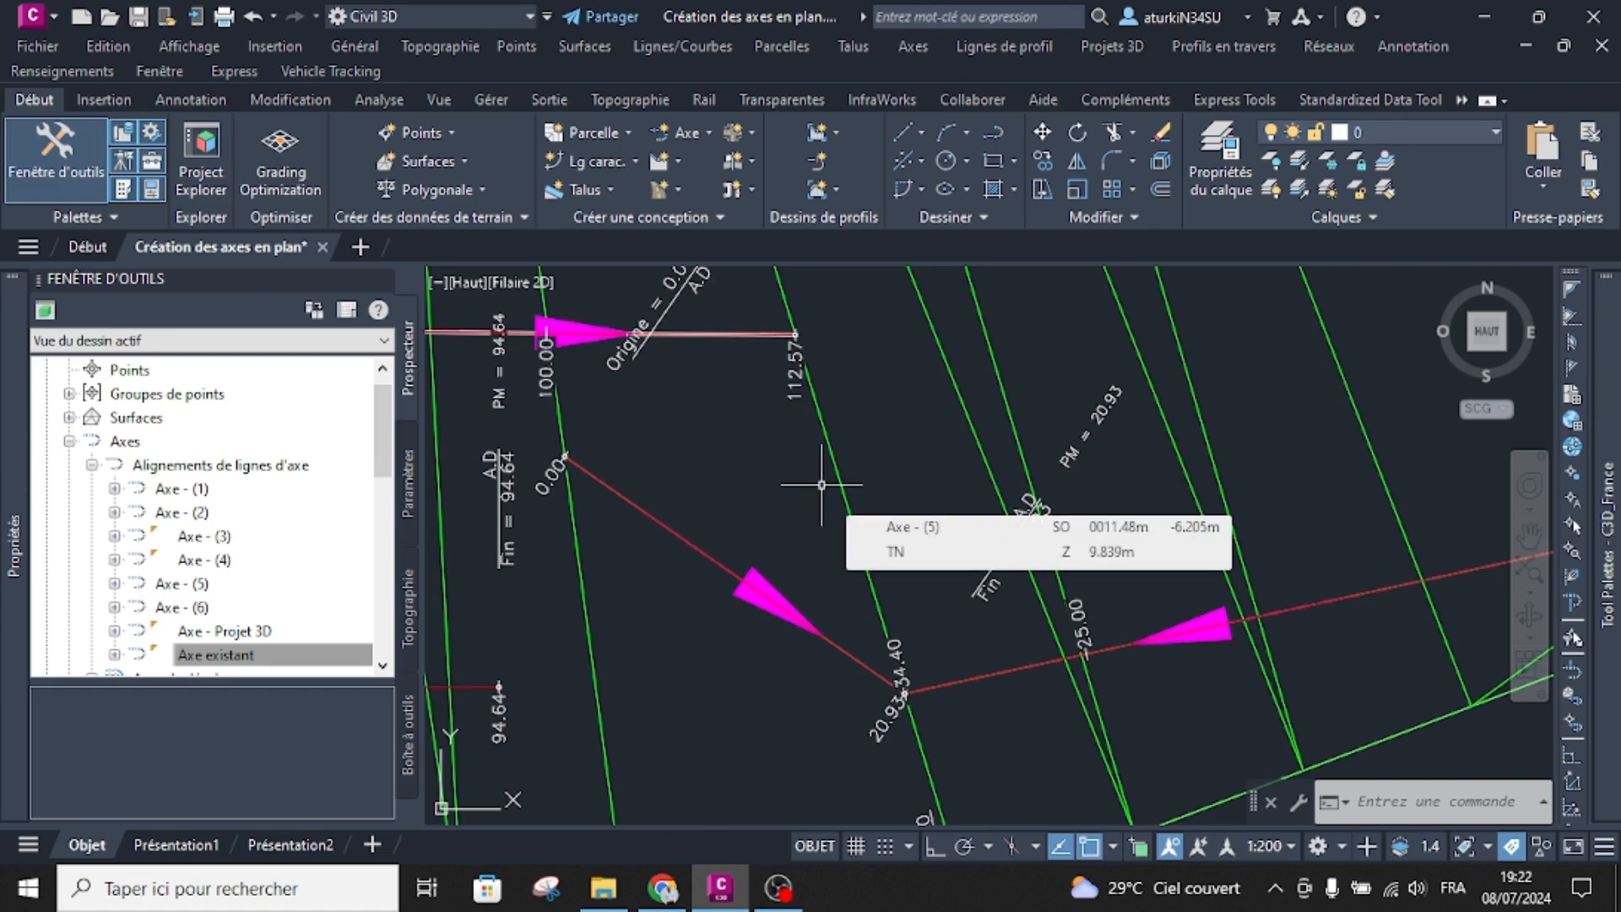
scroll(821, 484, down, 6)
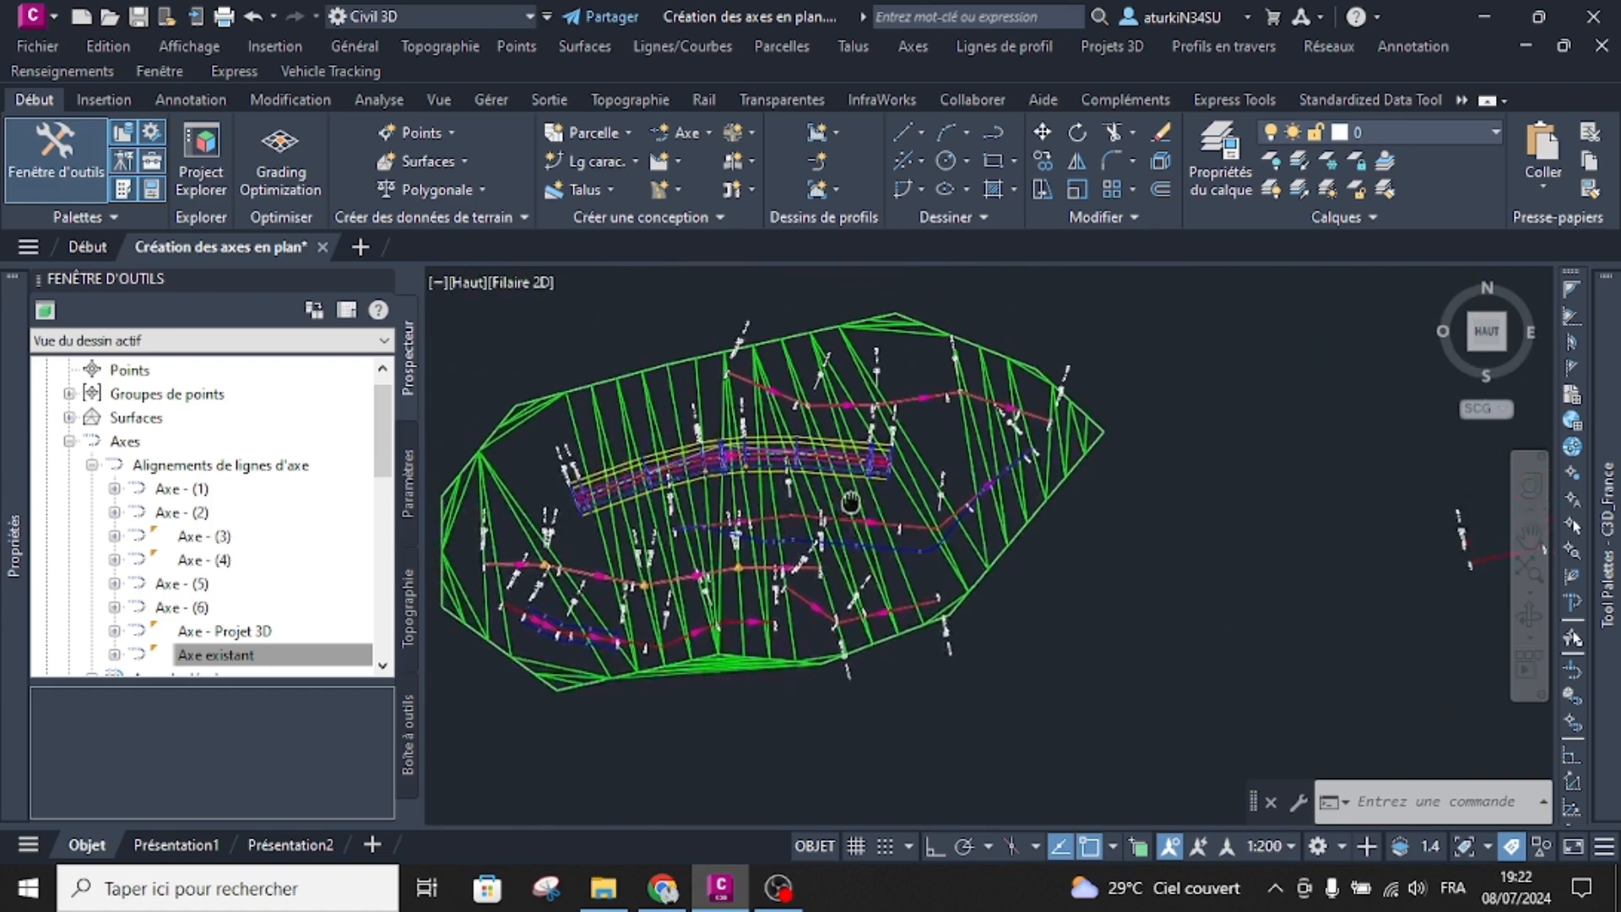